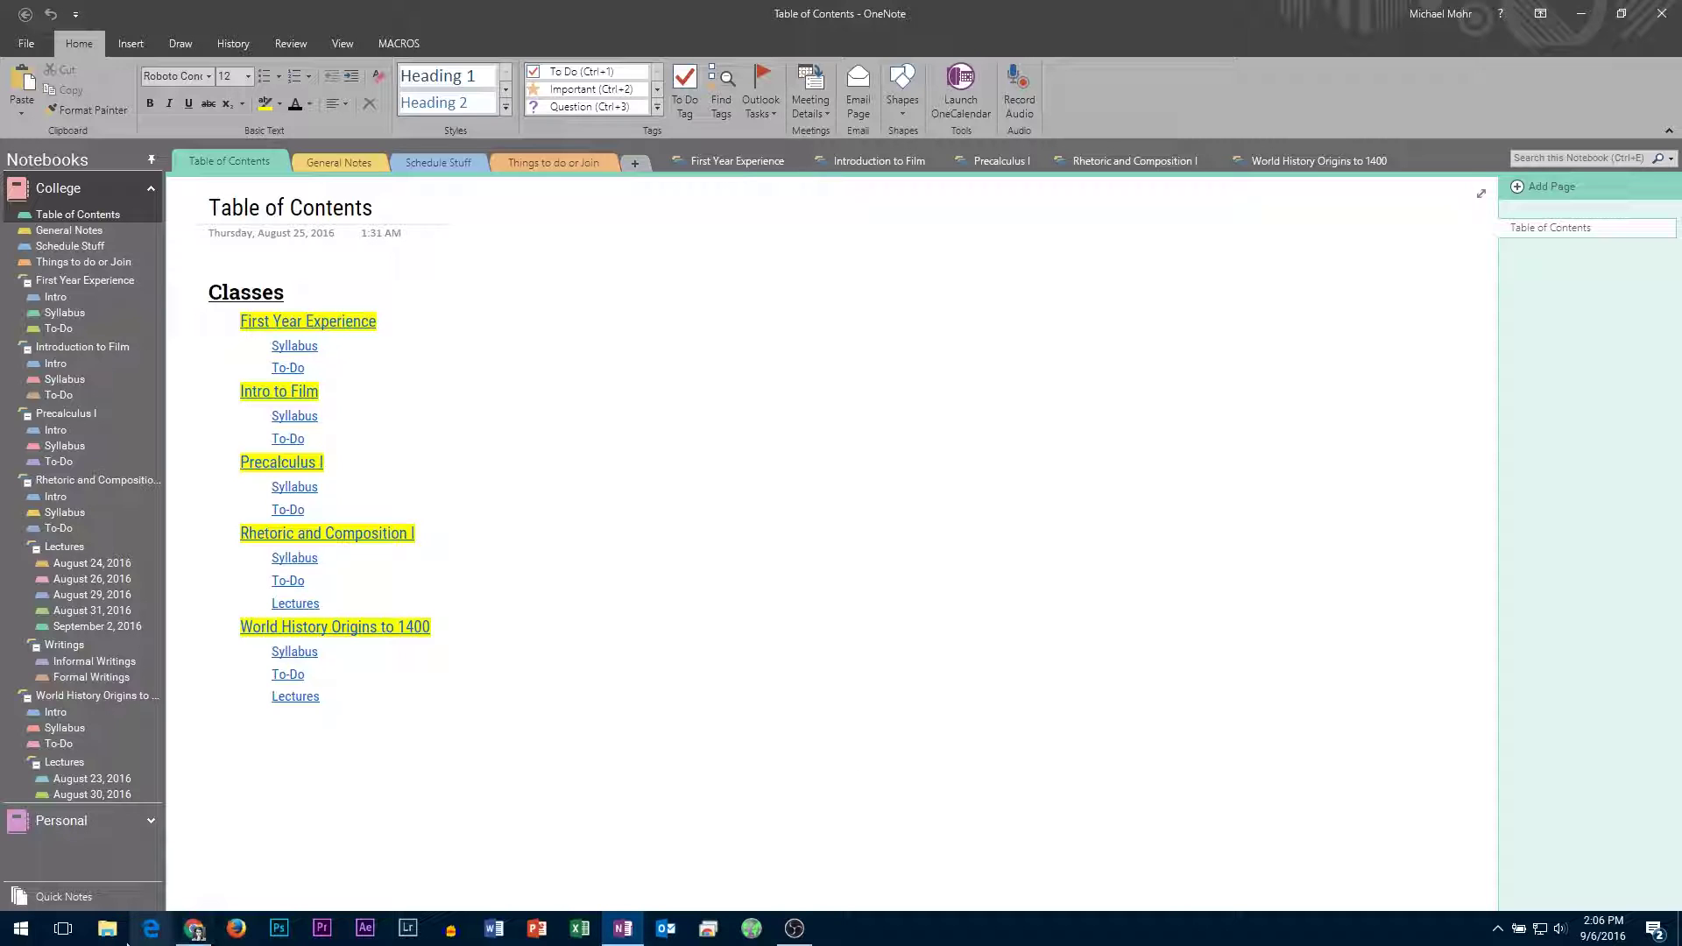
Step: Launch the Windows 10 OneNote app from the program list, then close it and return to OneNote 2016
left_click(19, 930)
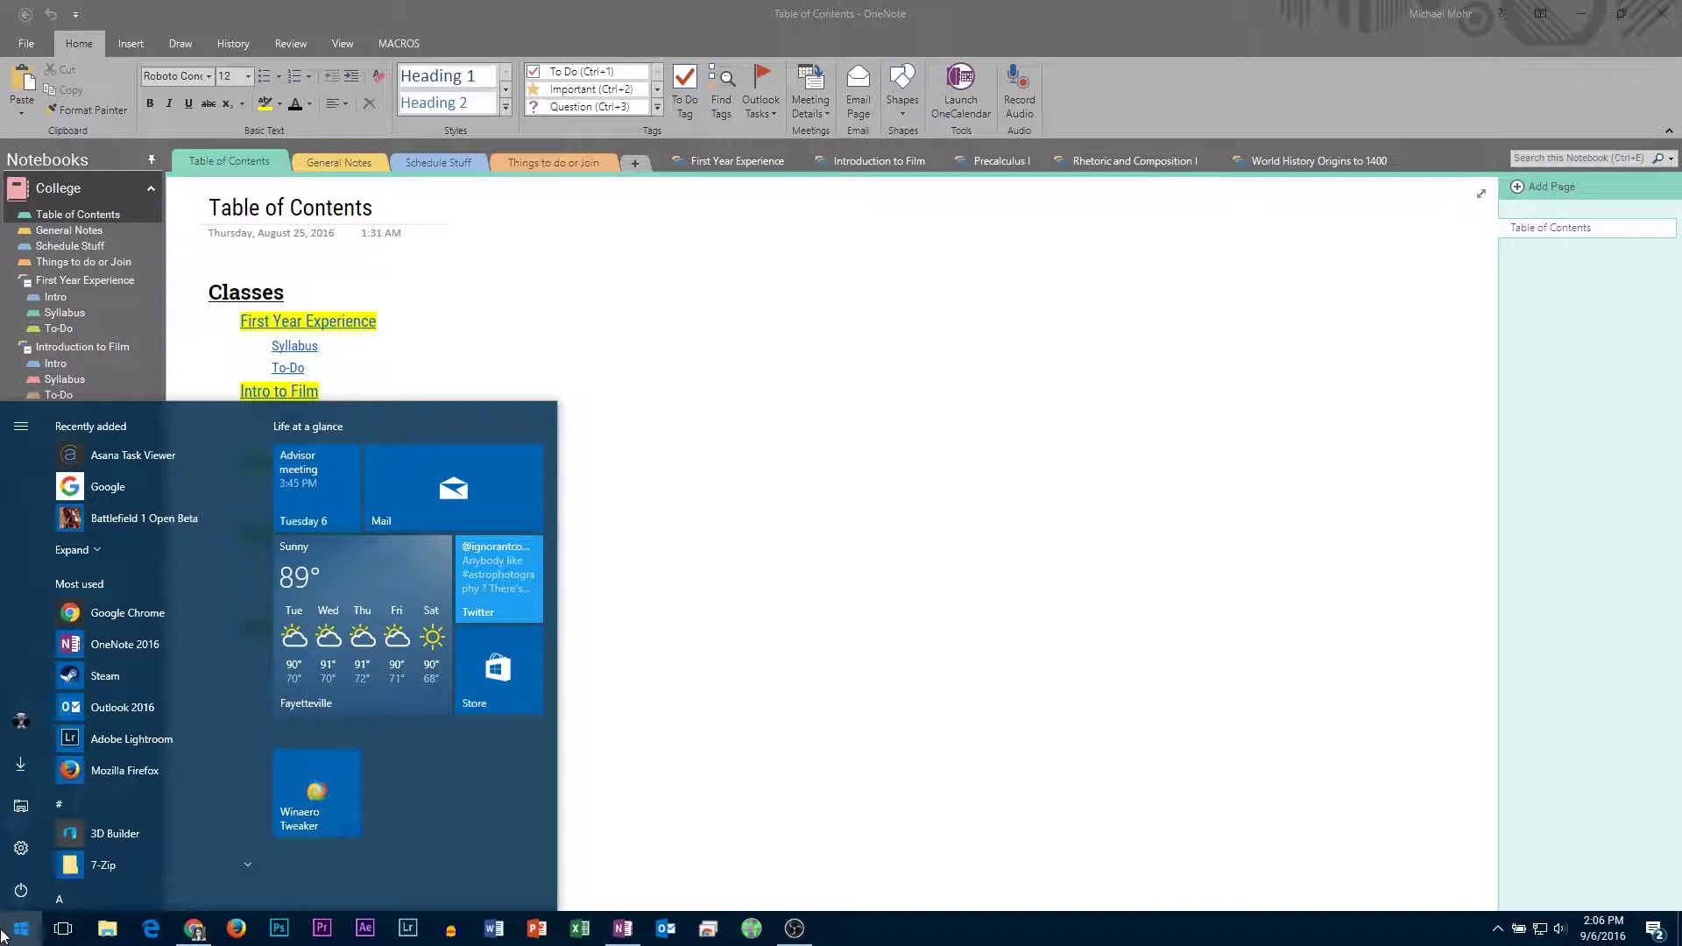
type("oneno")
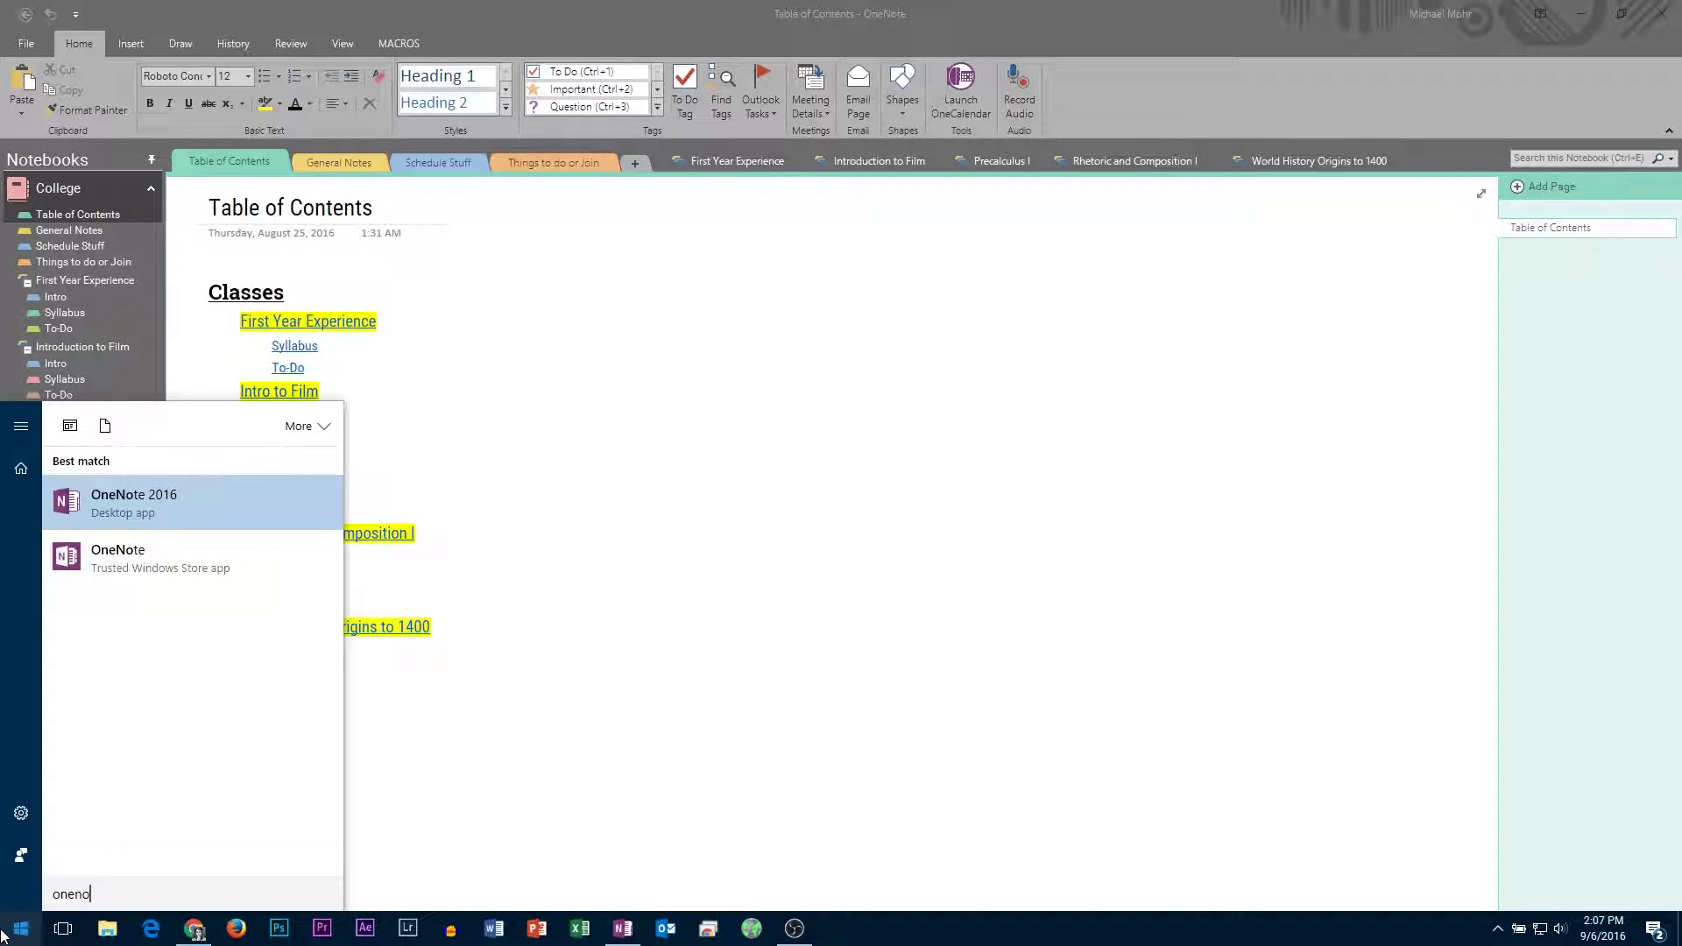
left_click(195, 559)
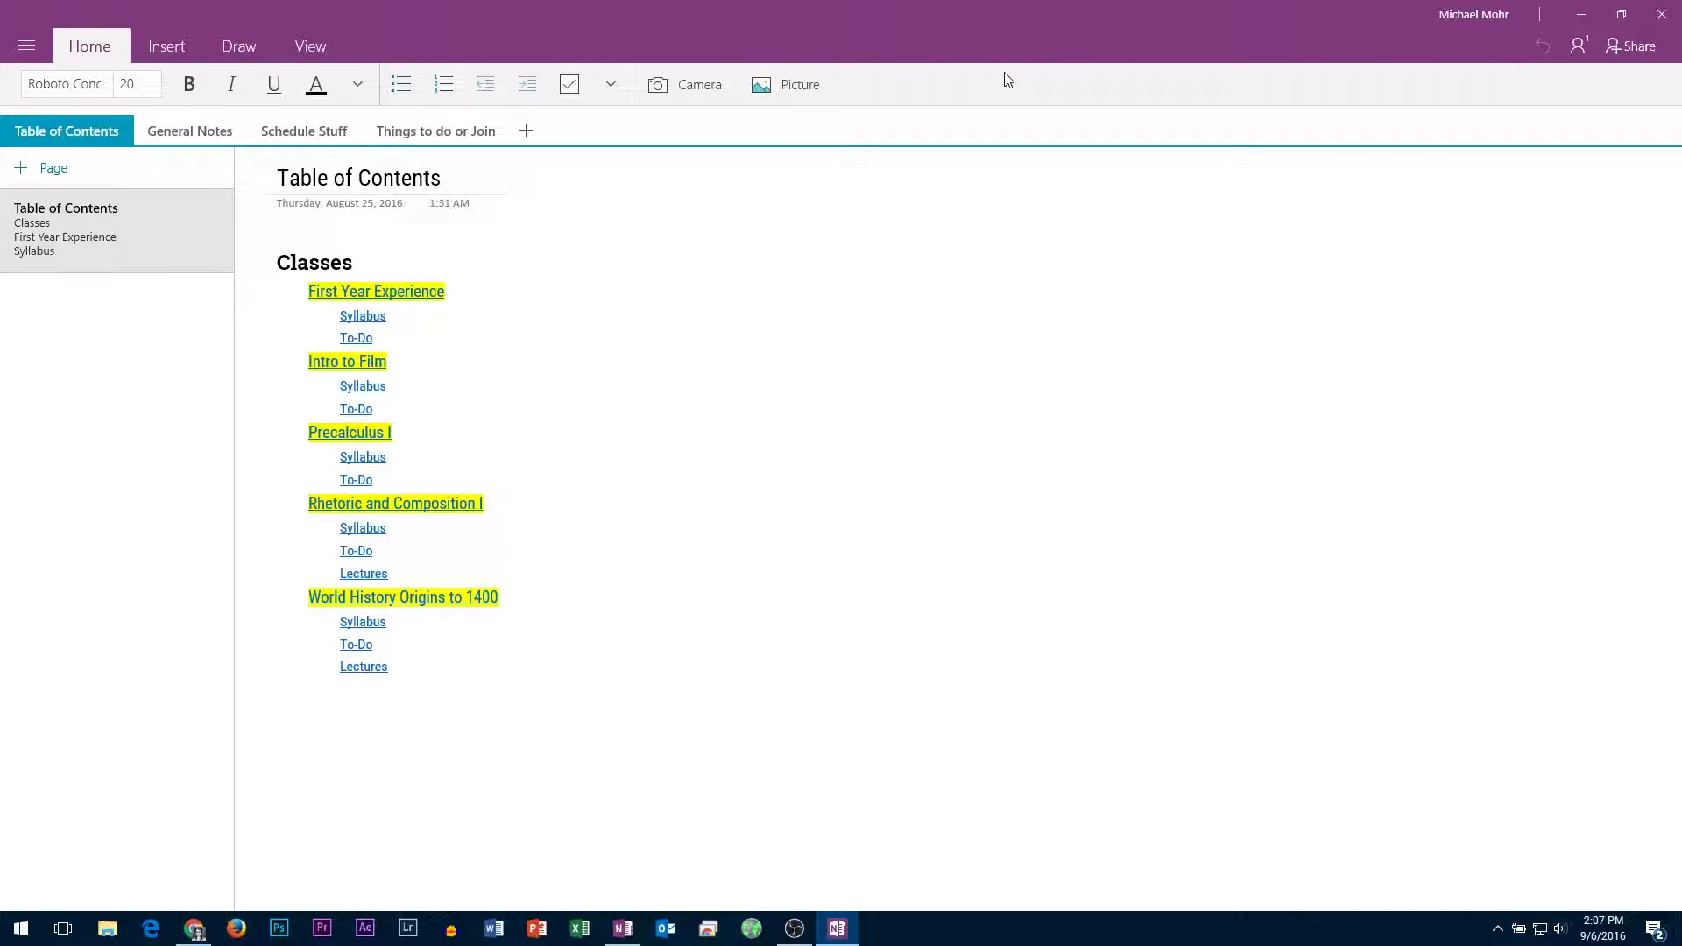
left_click(1660, 13)
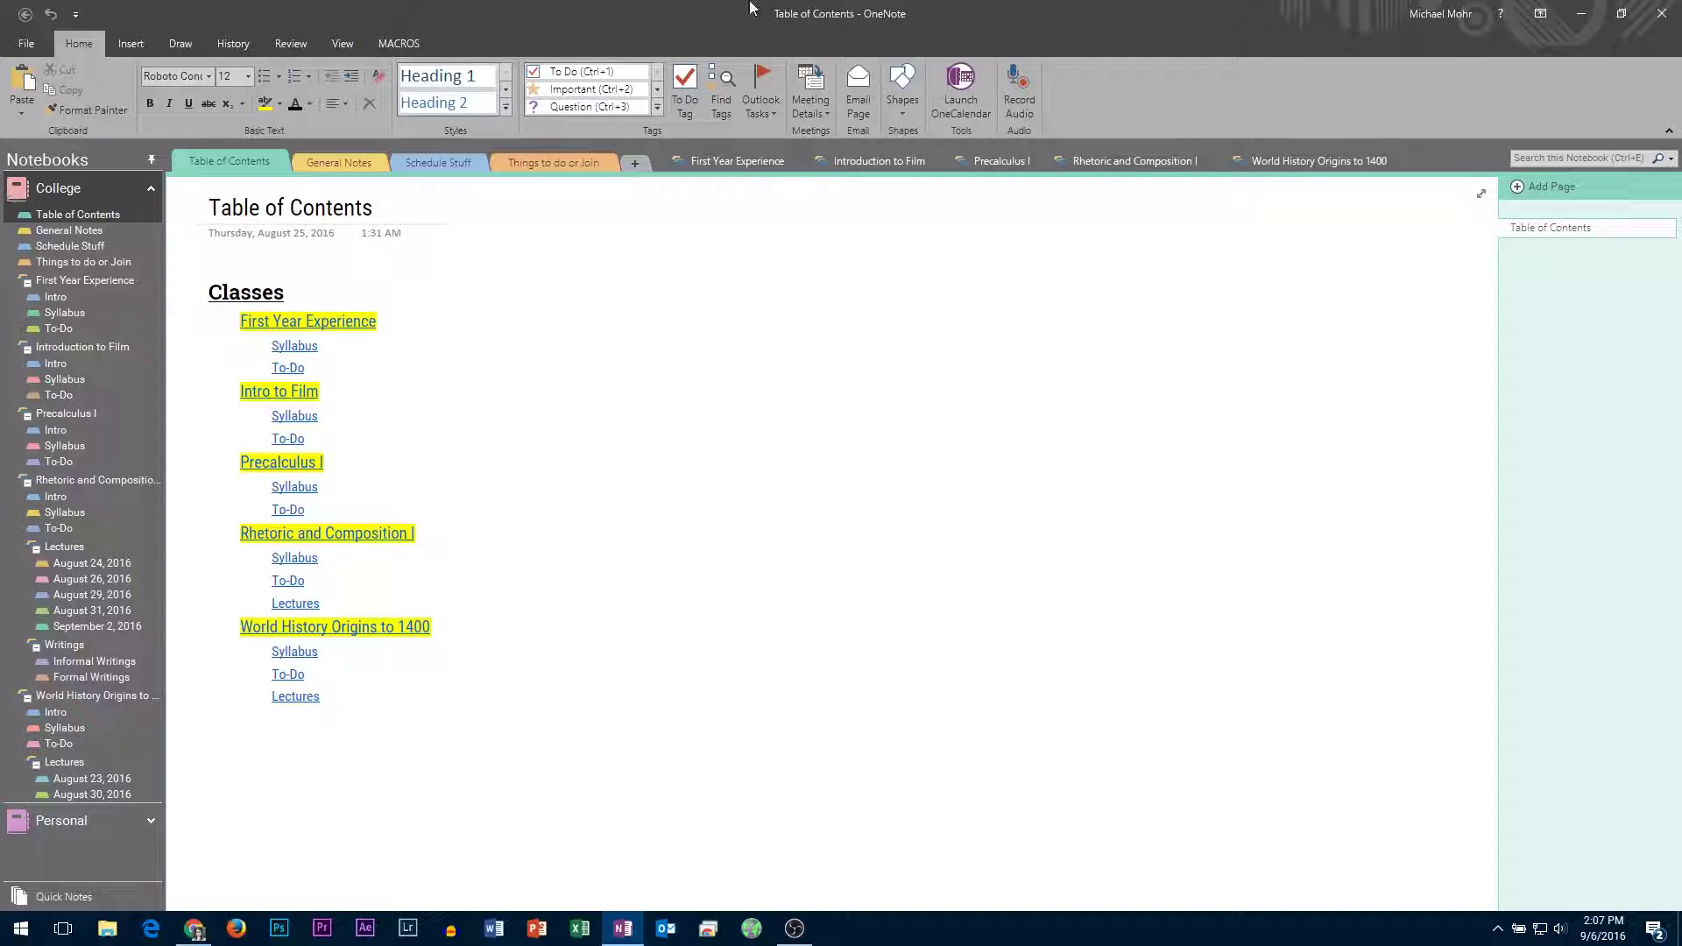
left_click(20, 929)
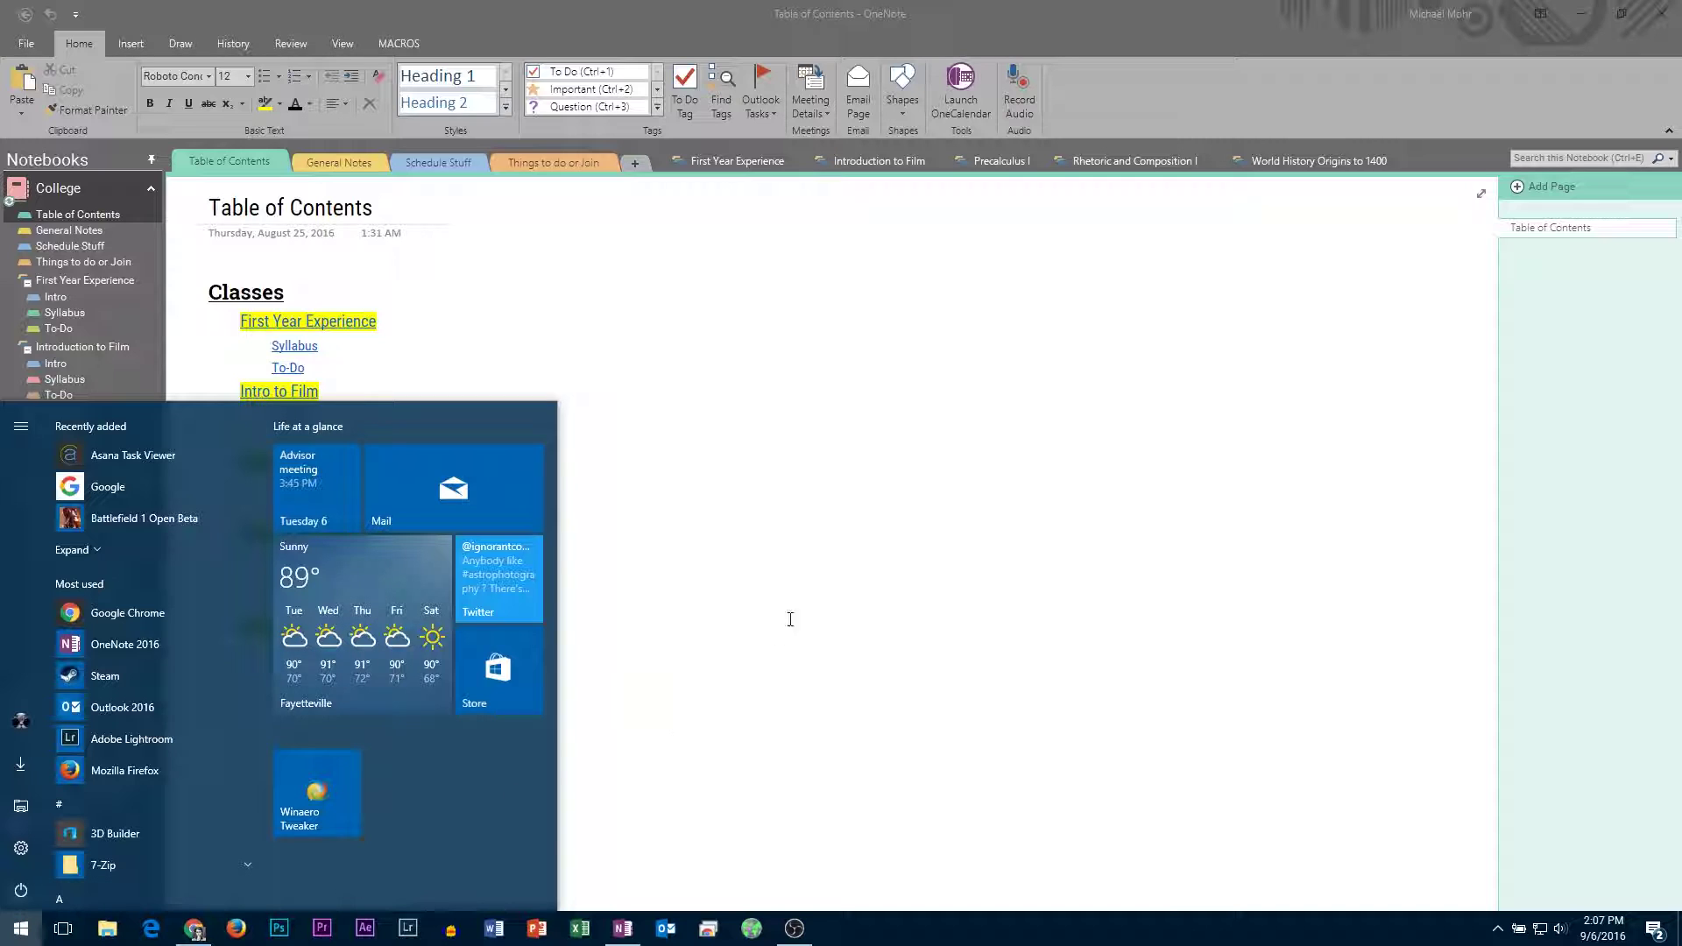
left_click(848, 527)
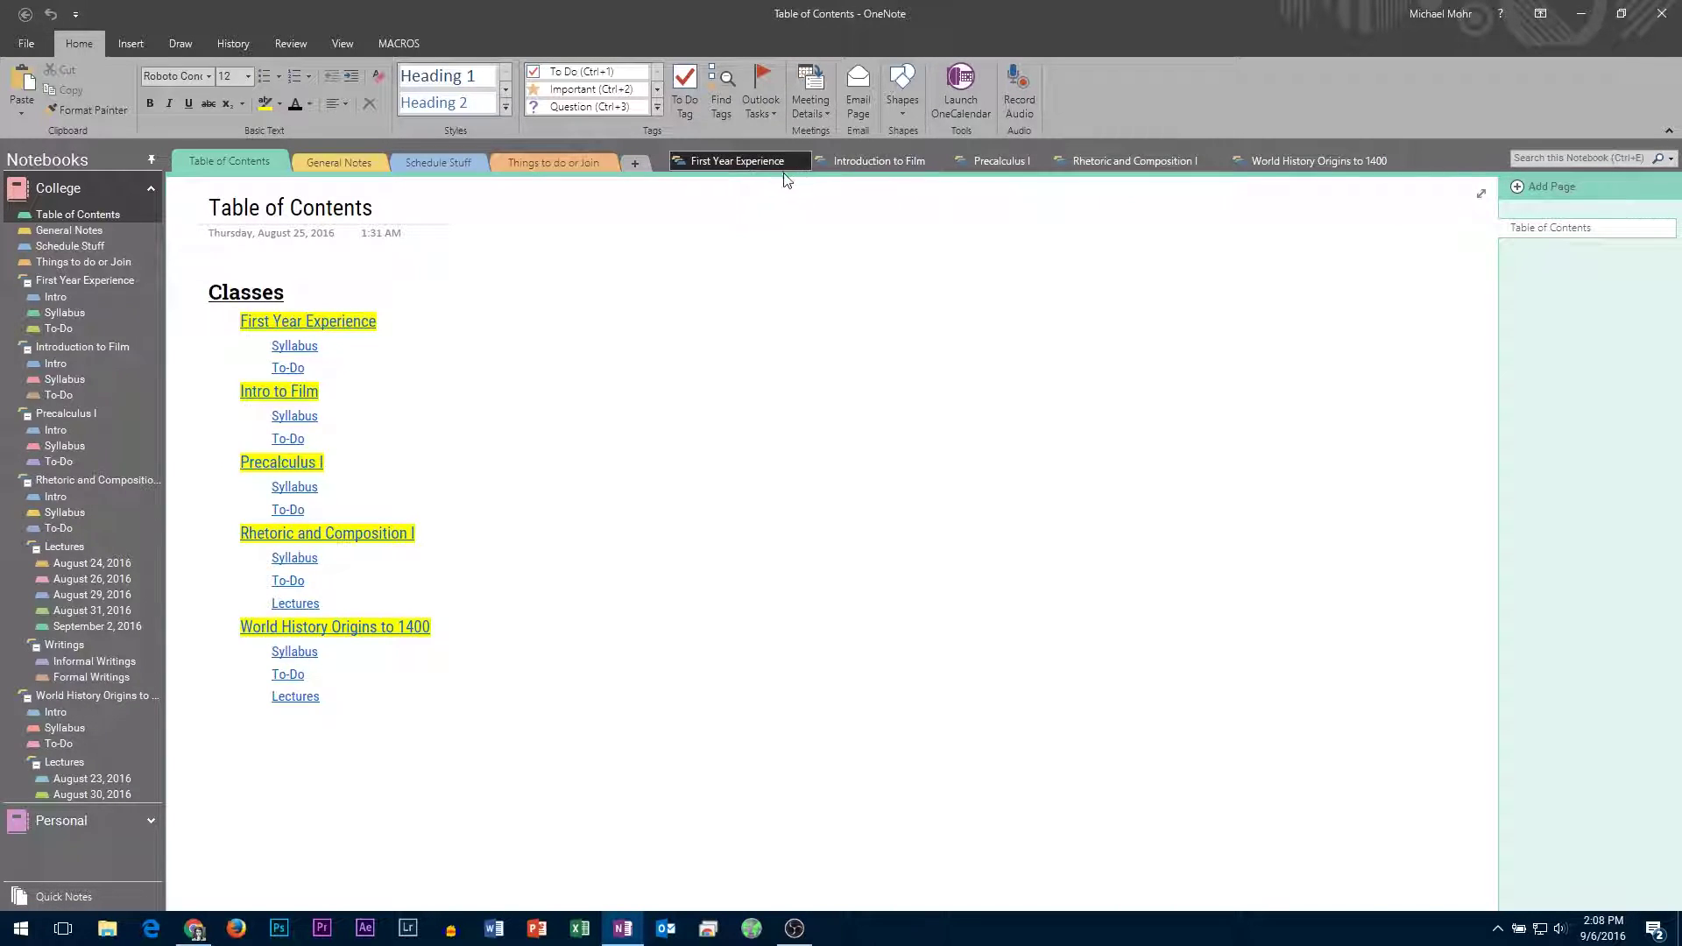
Step: In World History Lectures, browse Paleolithic Age and Egyptian Civilization, ending on Earliest Societies
left_click(1338, 169)
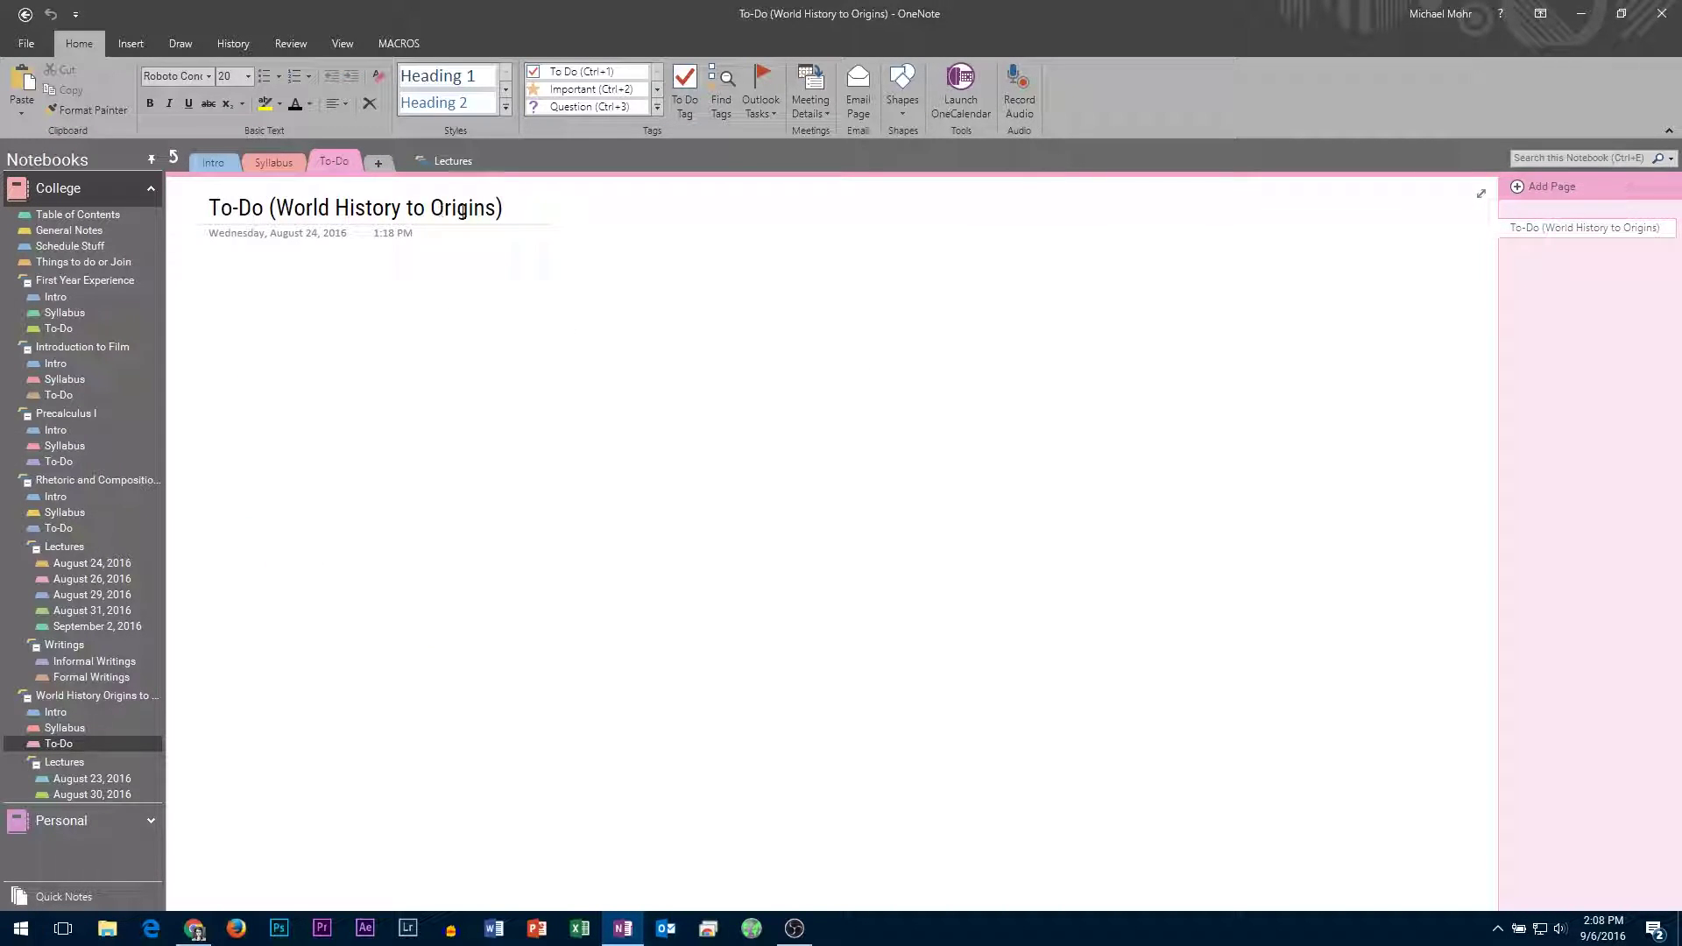
left_click(452, 161)
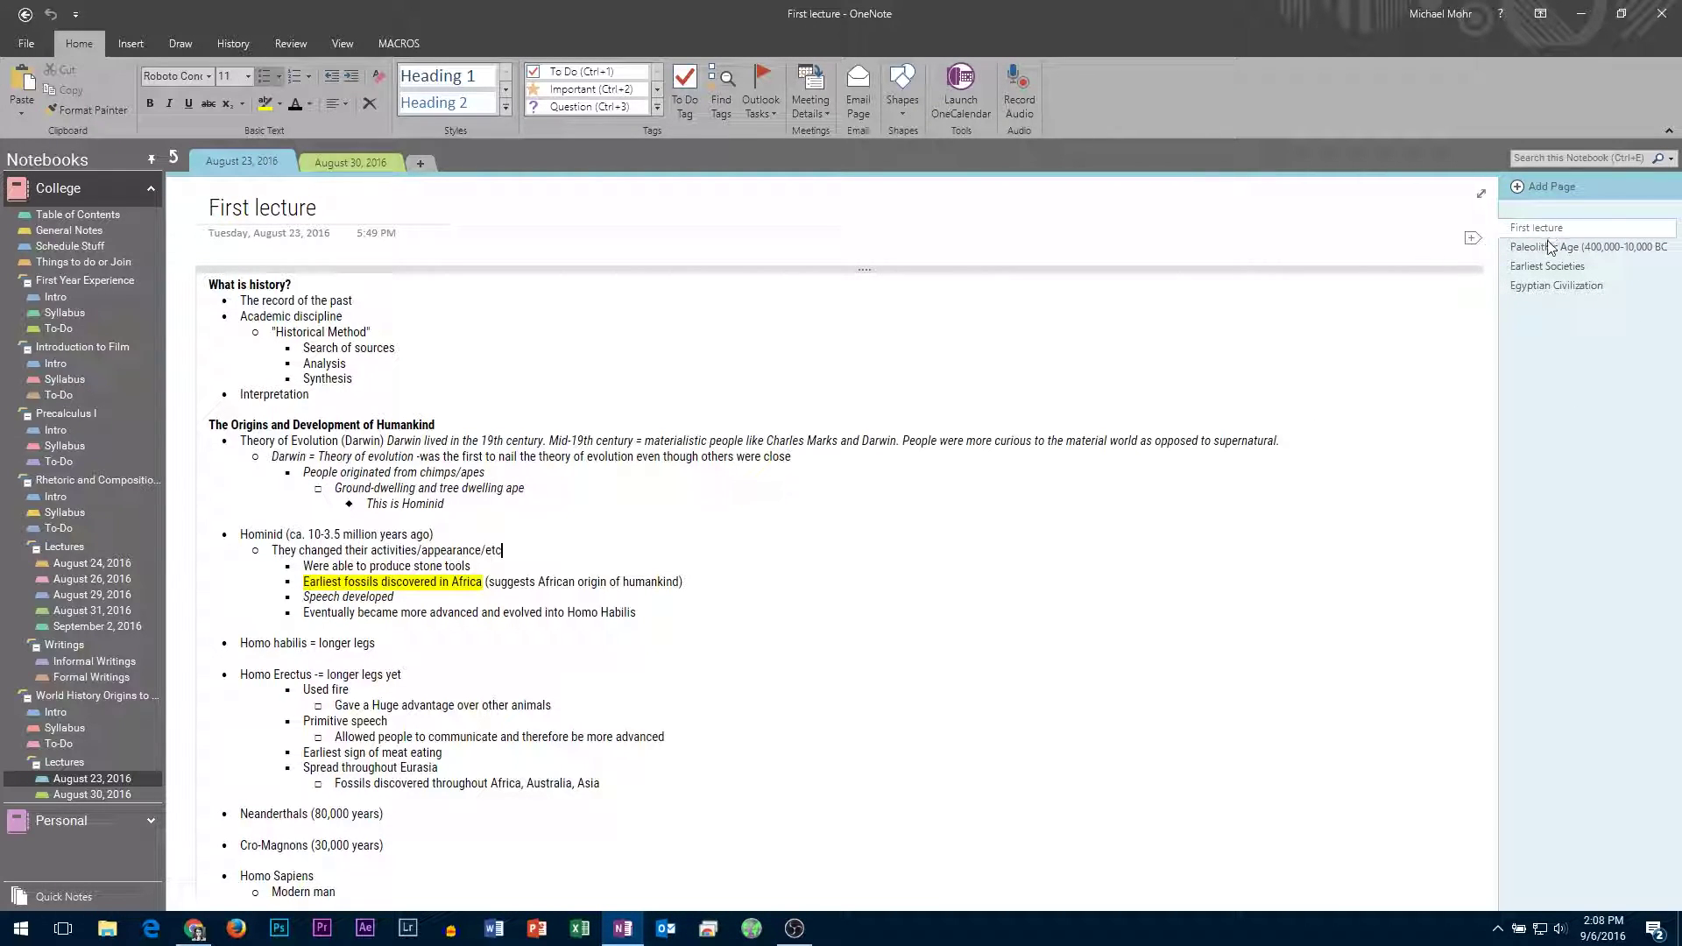
scroll(841, 527, "down", 3)
scroll(704, 339, "up", 3)
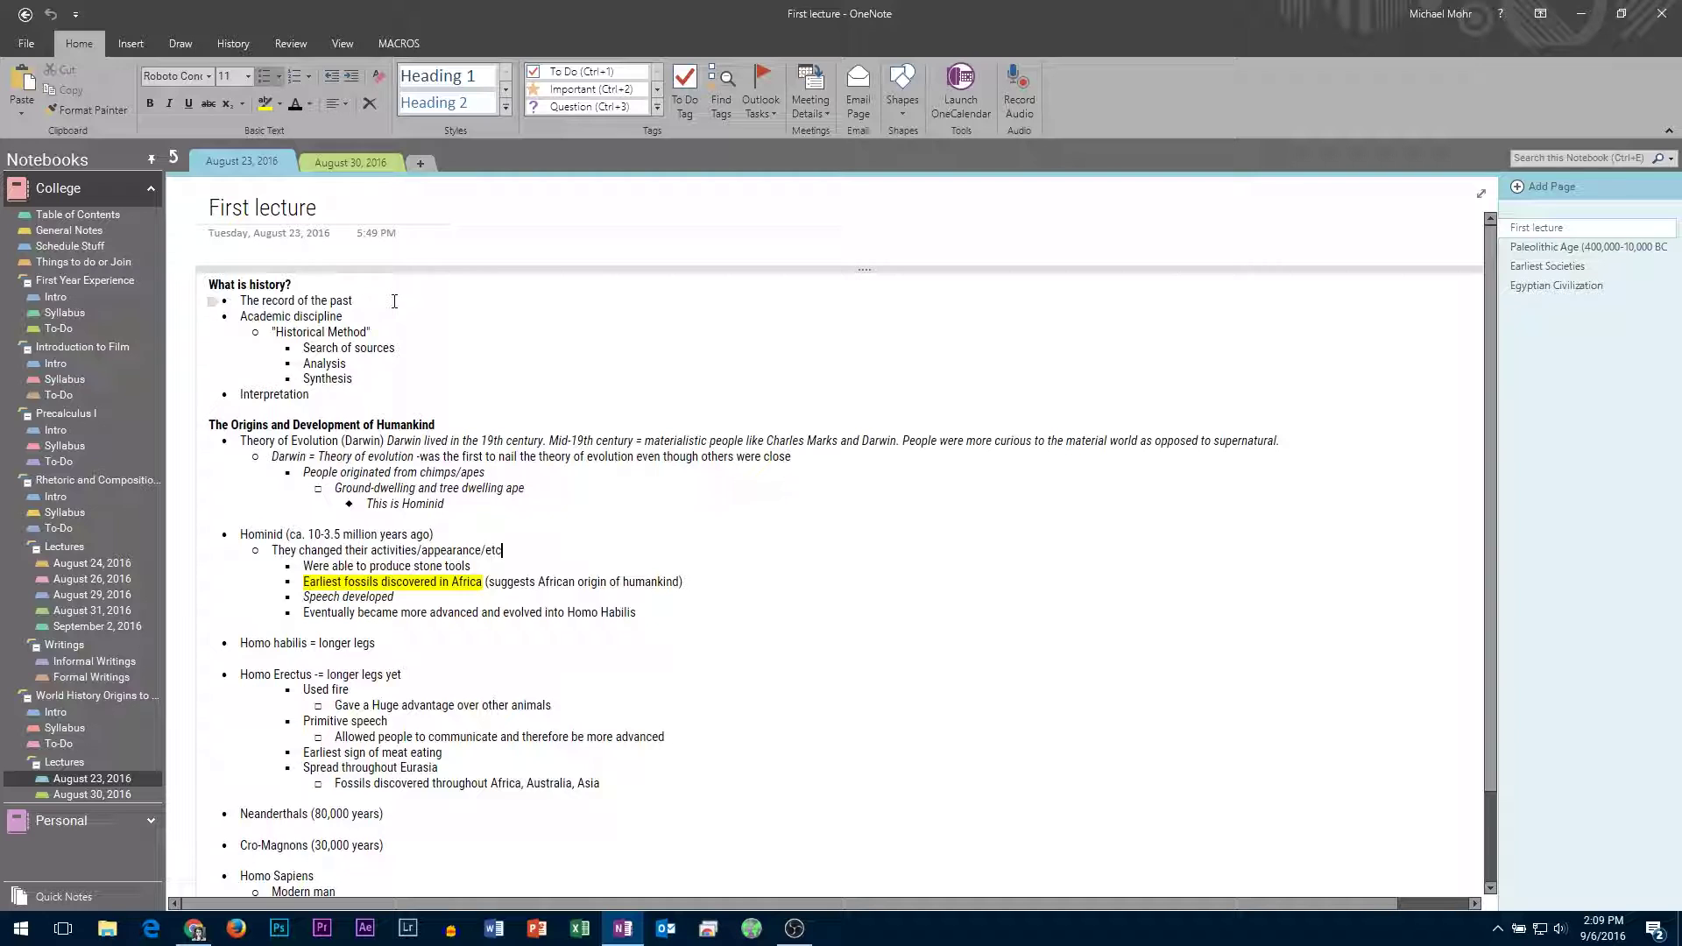
scroll(394, 395, "down", 3)
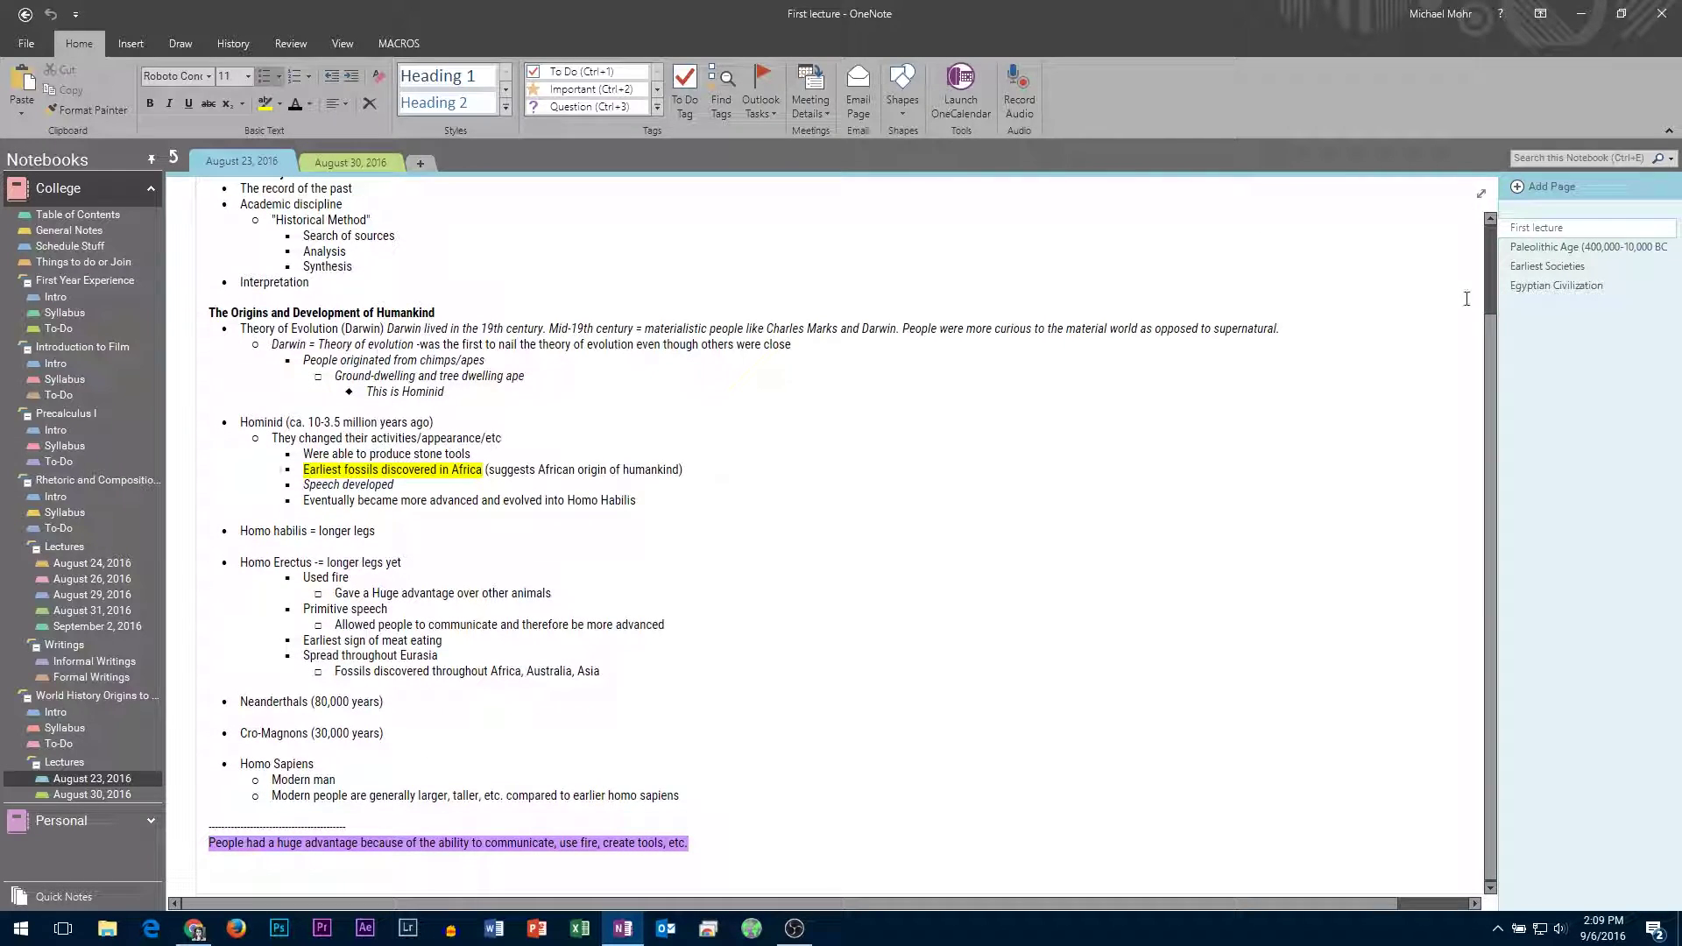
left_click(1571, 246)
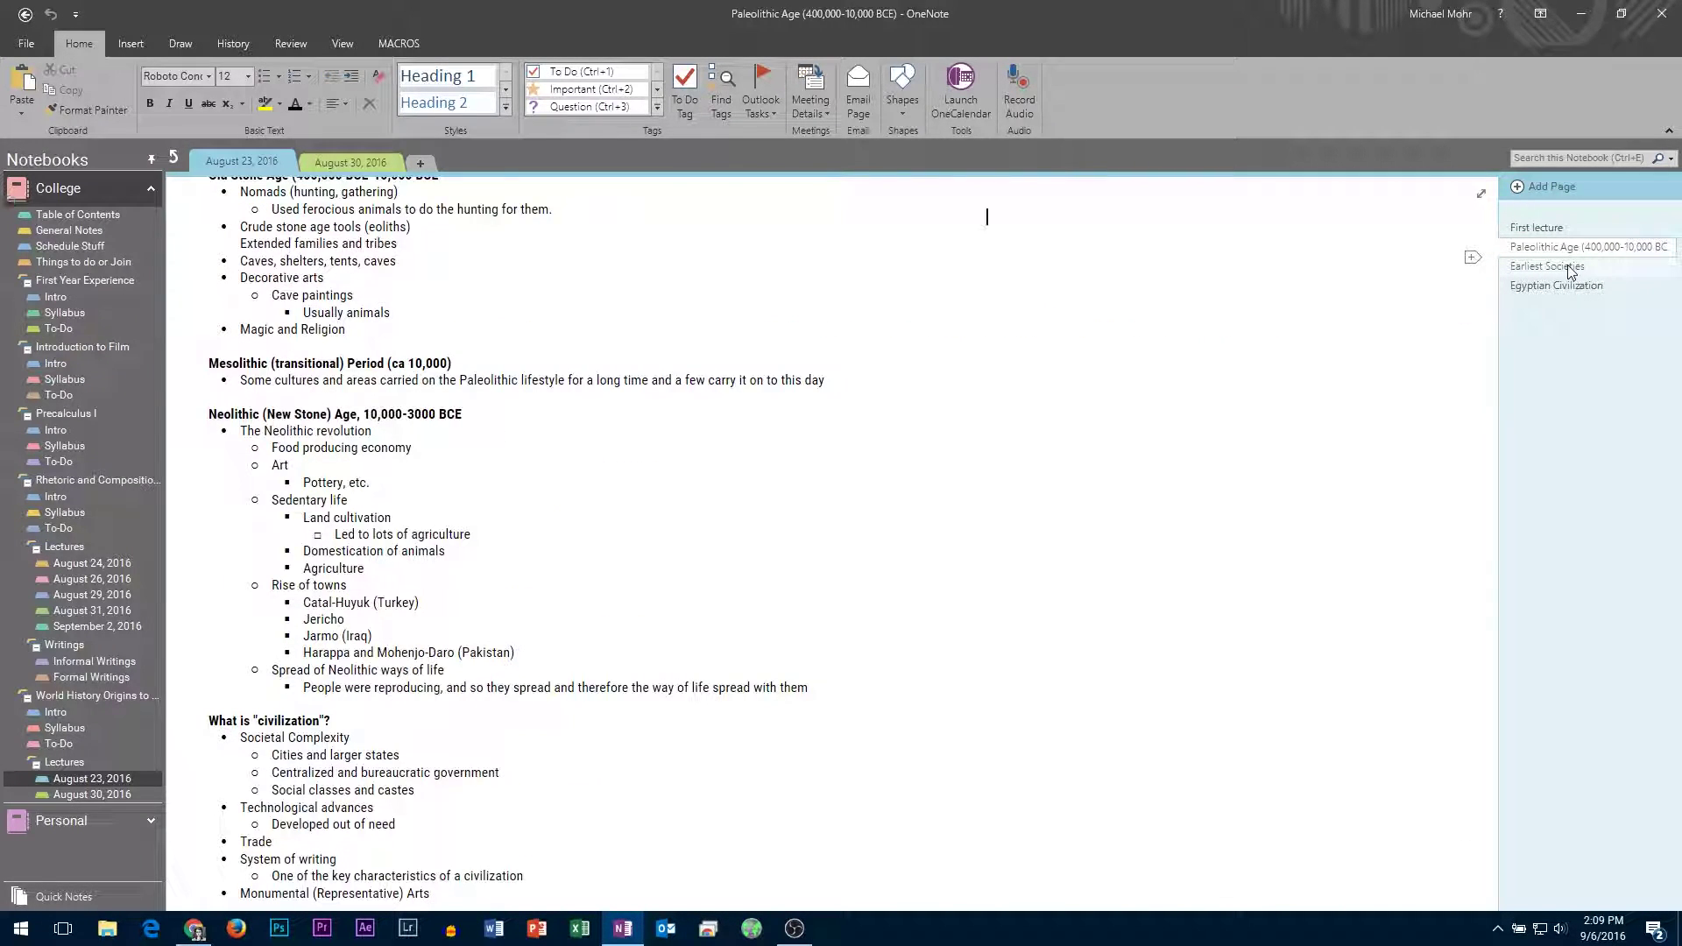
left_click(1548, 267)
left_click(1556, 286)
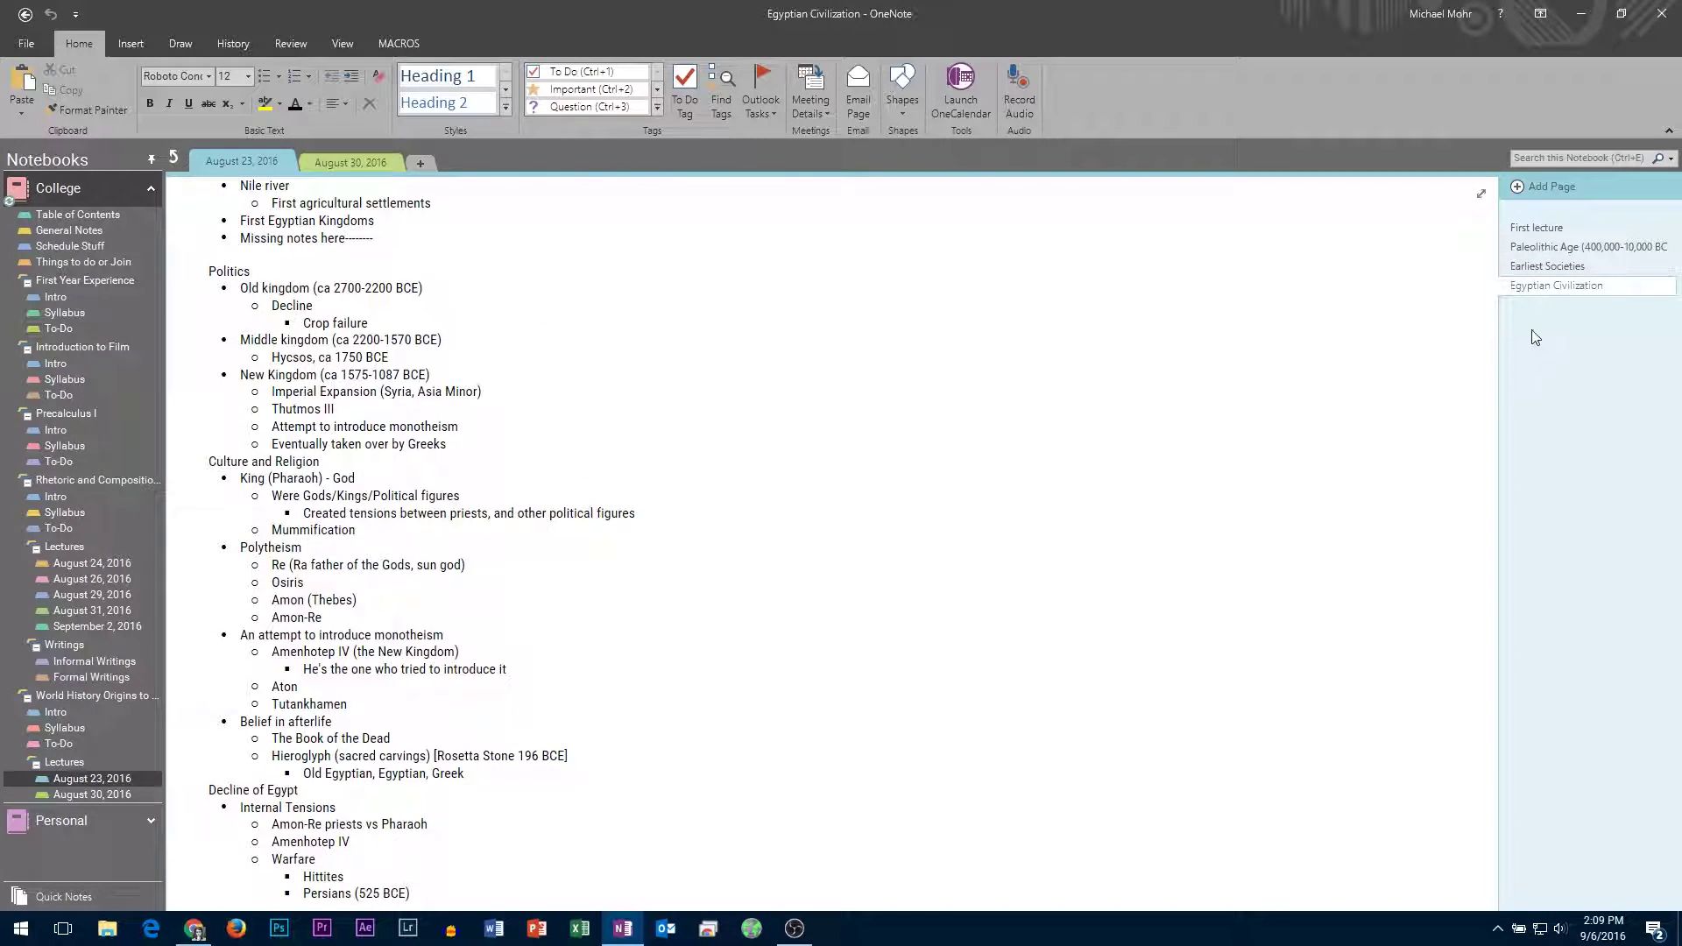
left_click(1558, 267)
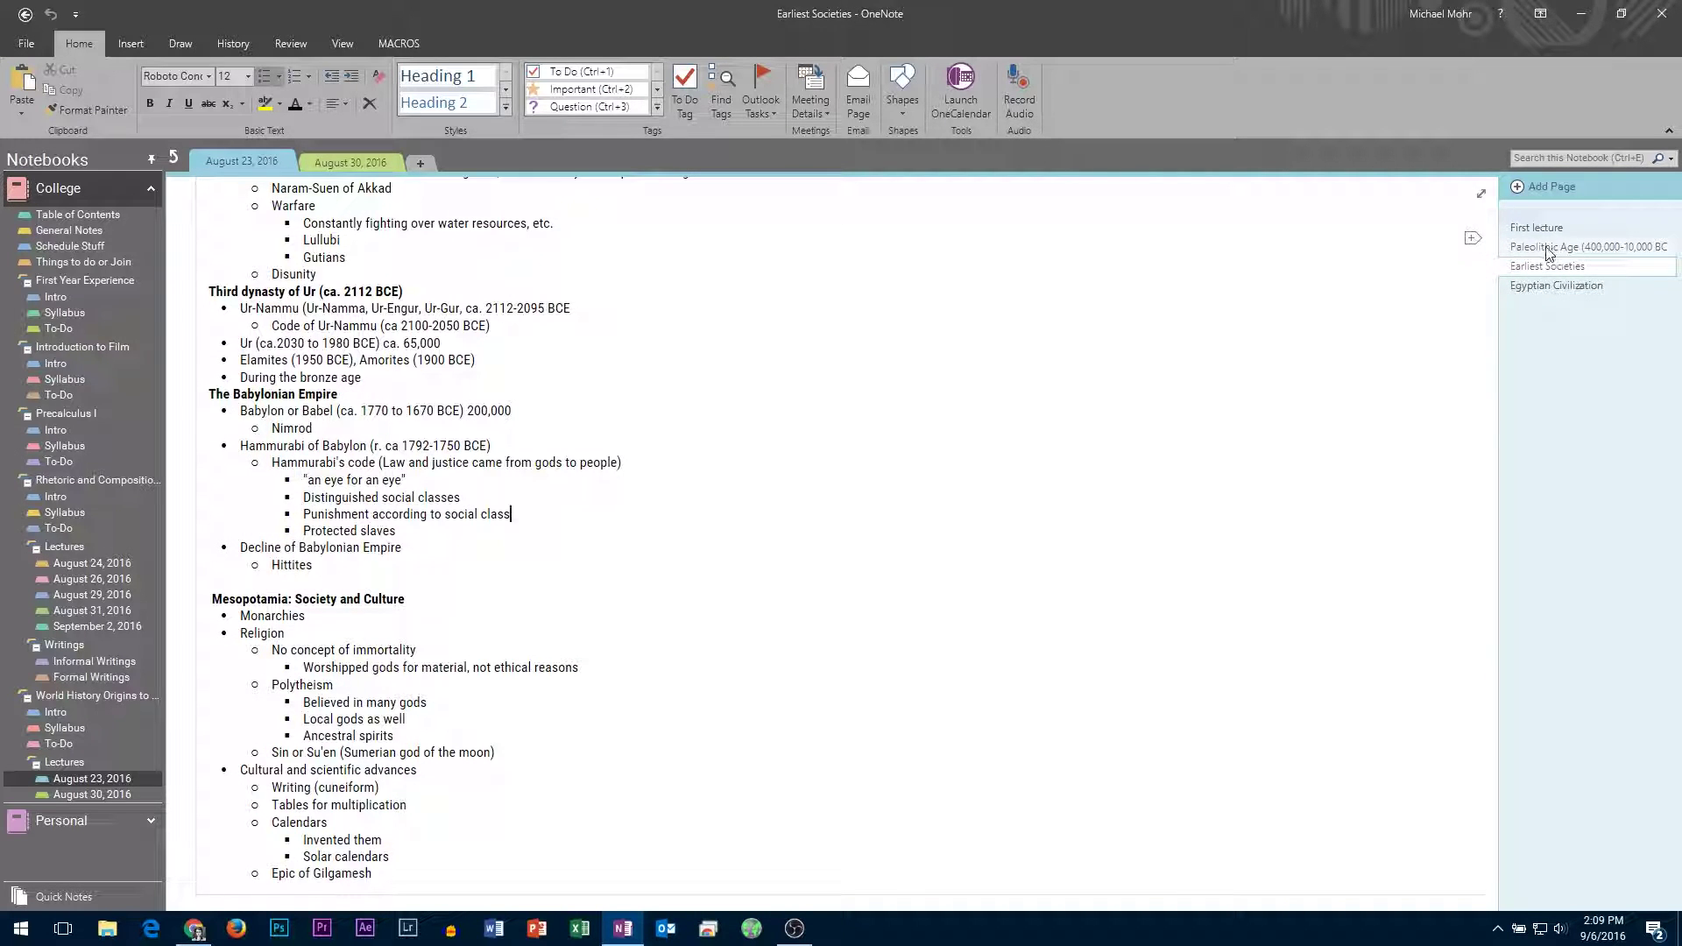
right_click(1559, 277)
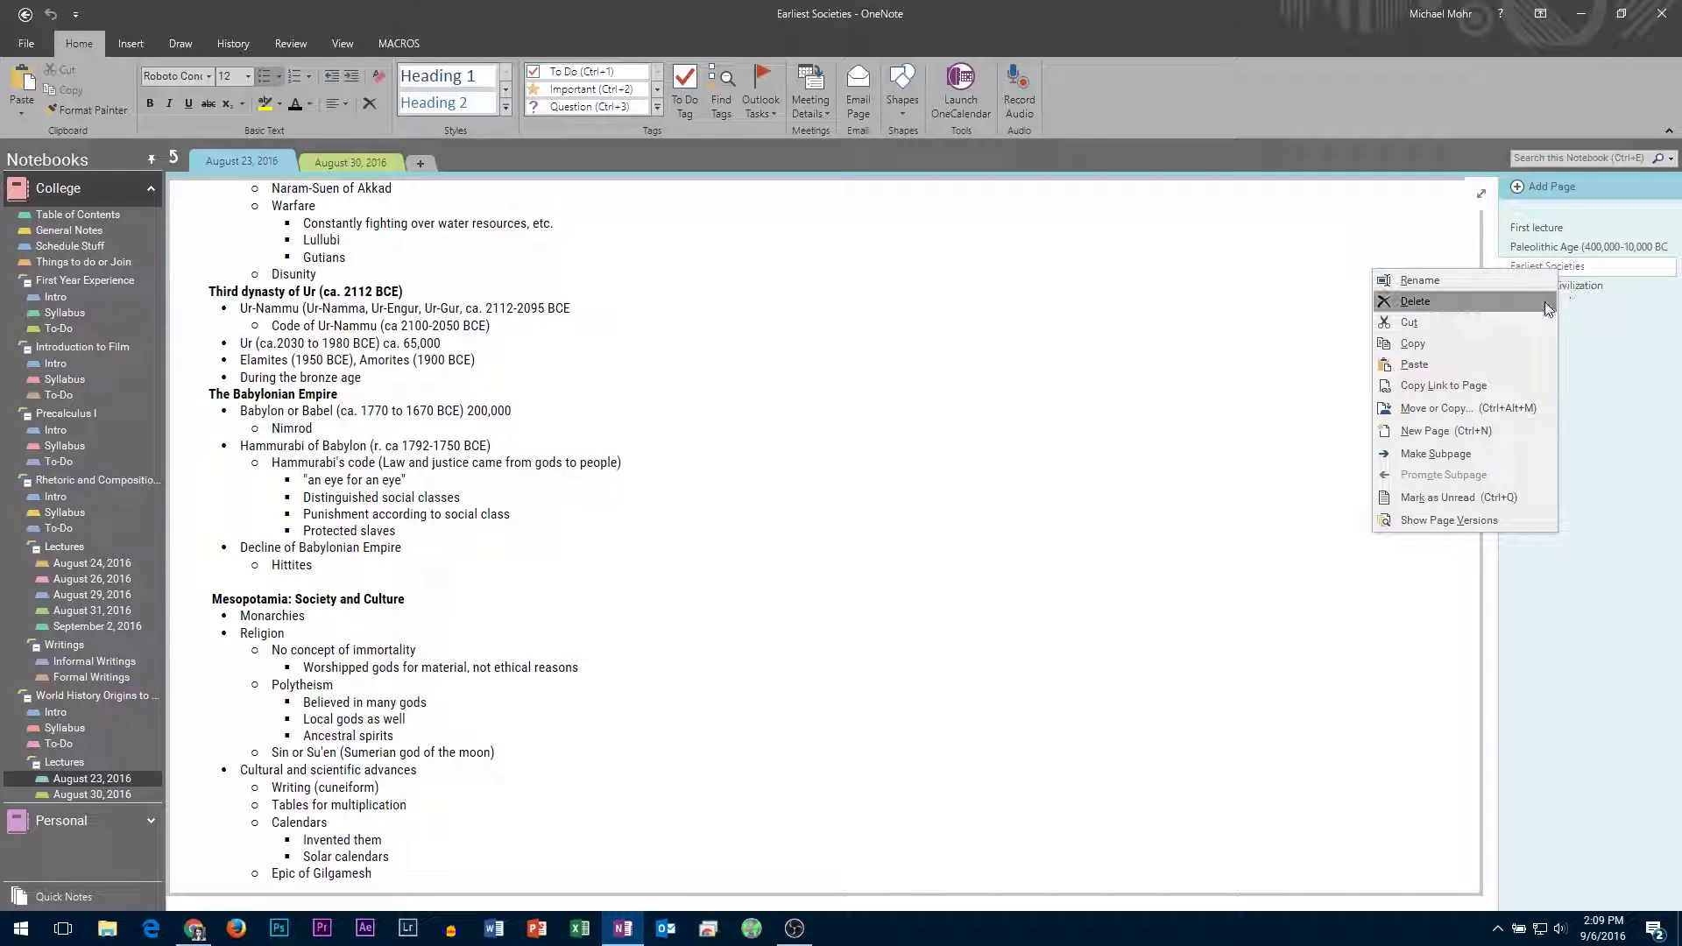
left_click(1435, 453)
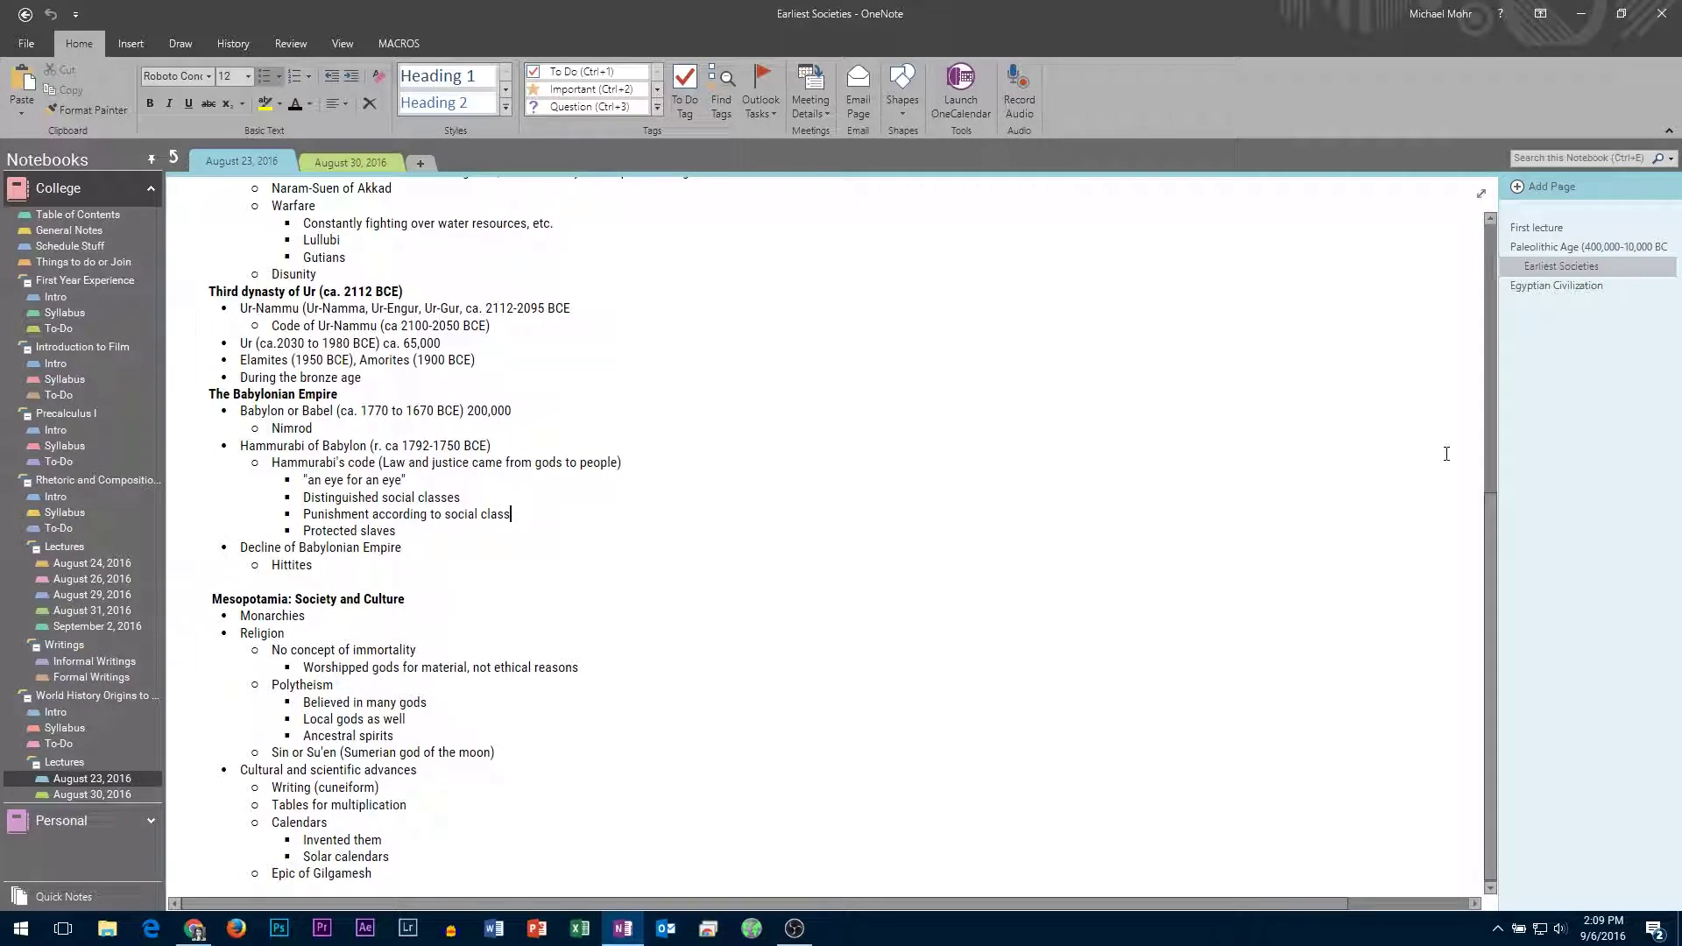
left_click(1554, 247)
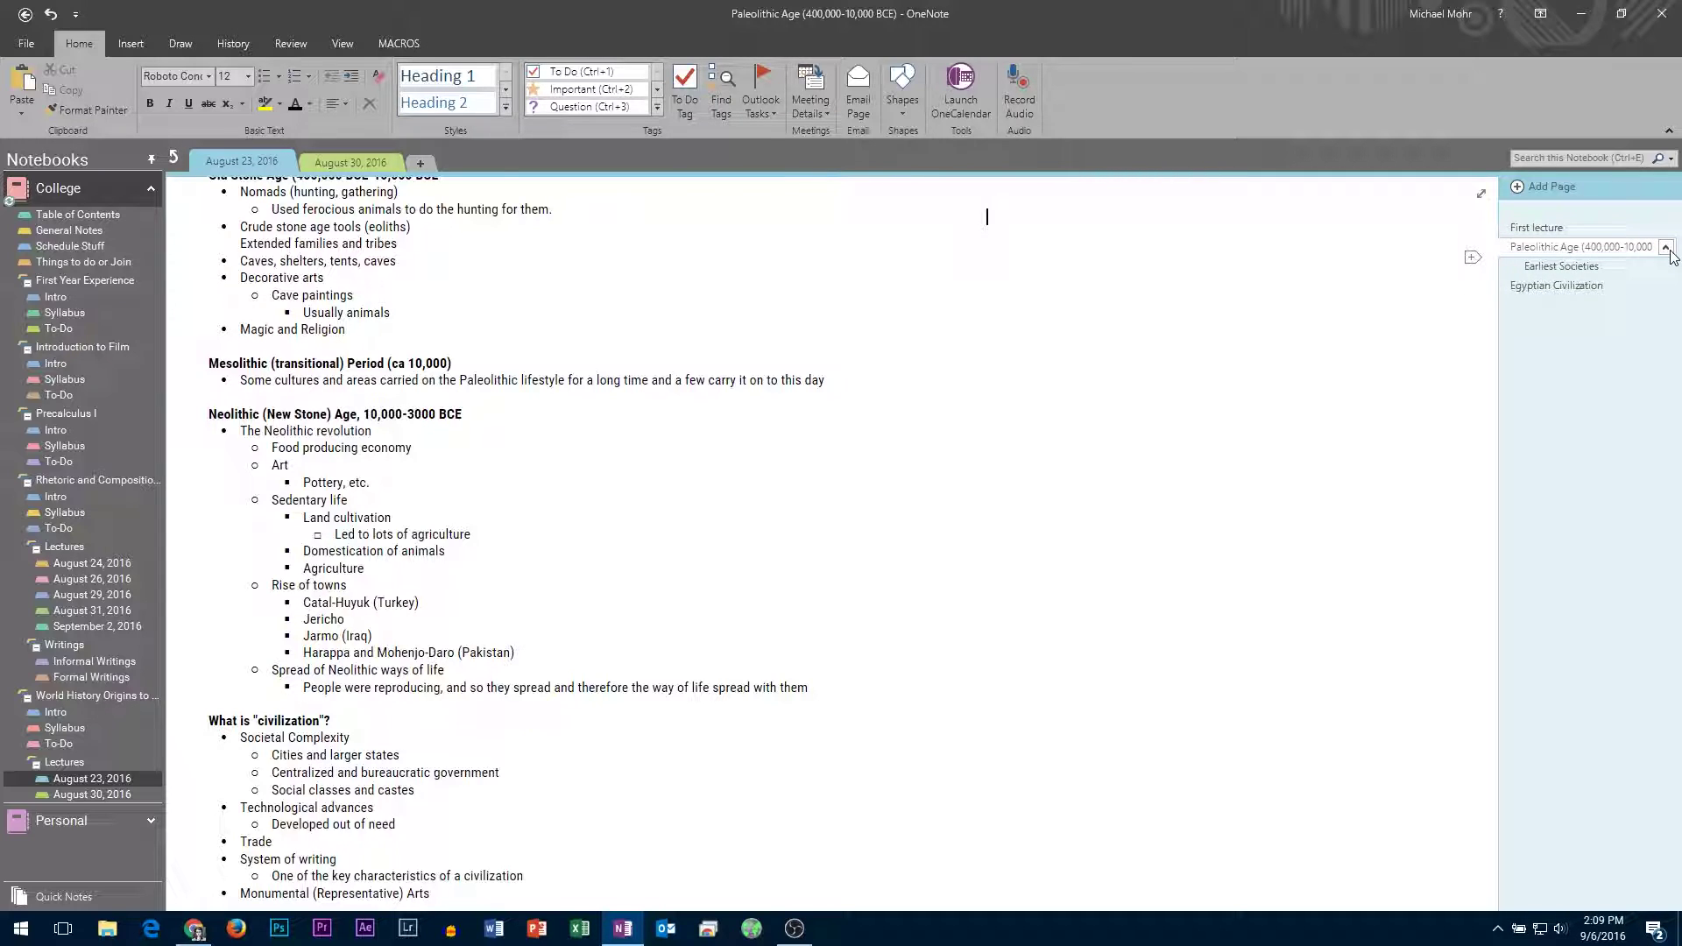
right_click(1562, 266)
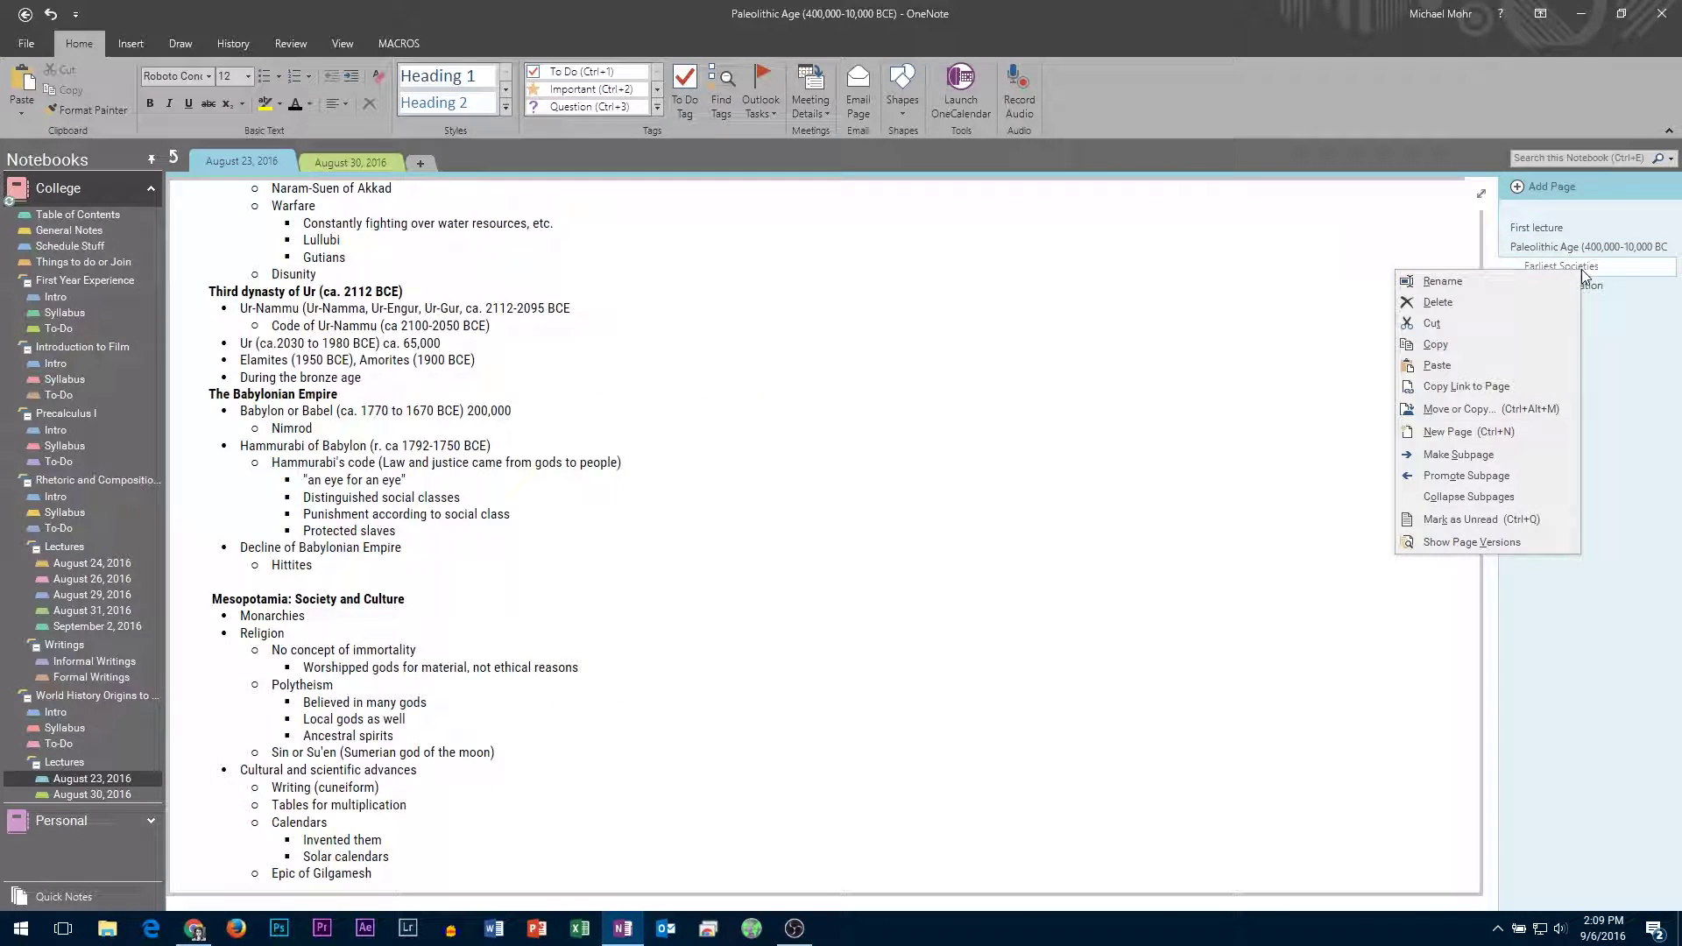
left_click(1461, 464)
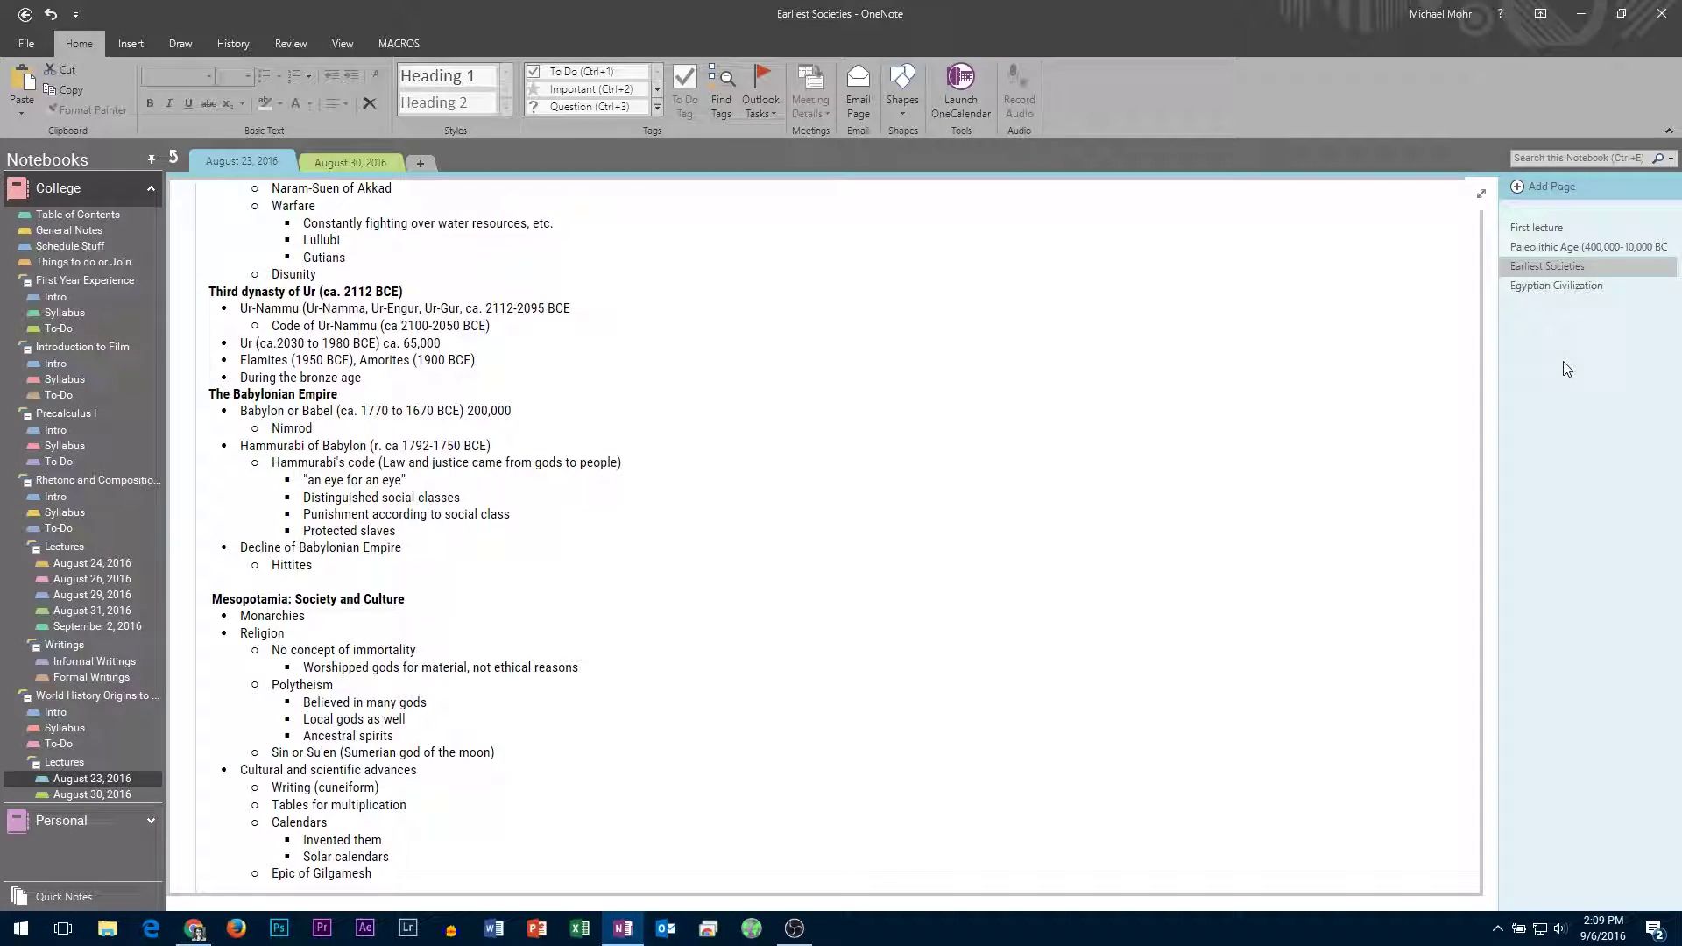
left_click(346, 205)
Step: Navigate up to the notebook's top level, try a World History link, and return to Table of Contents
left_click(172, 159)
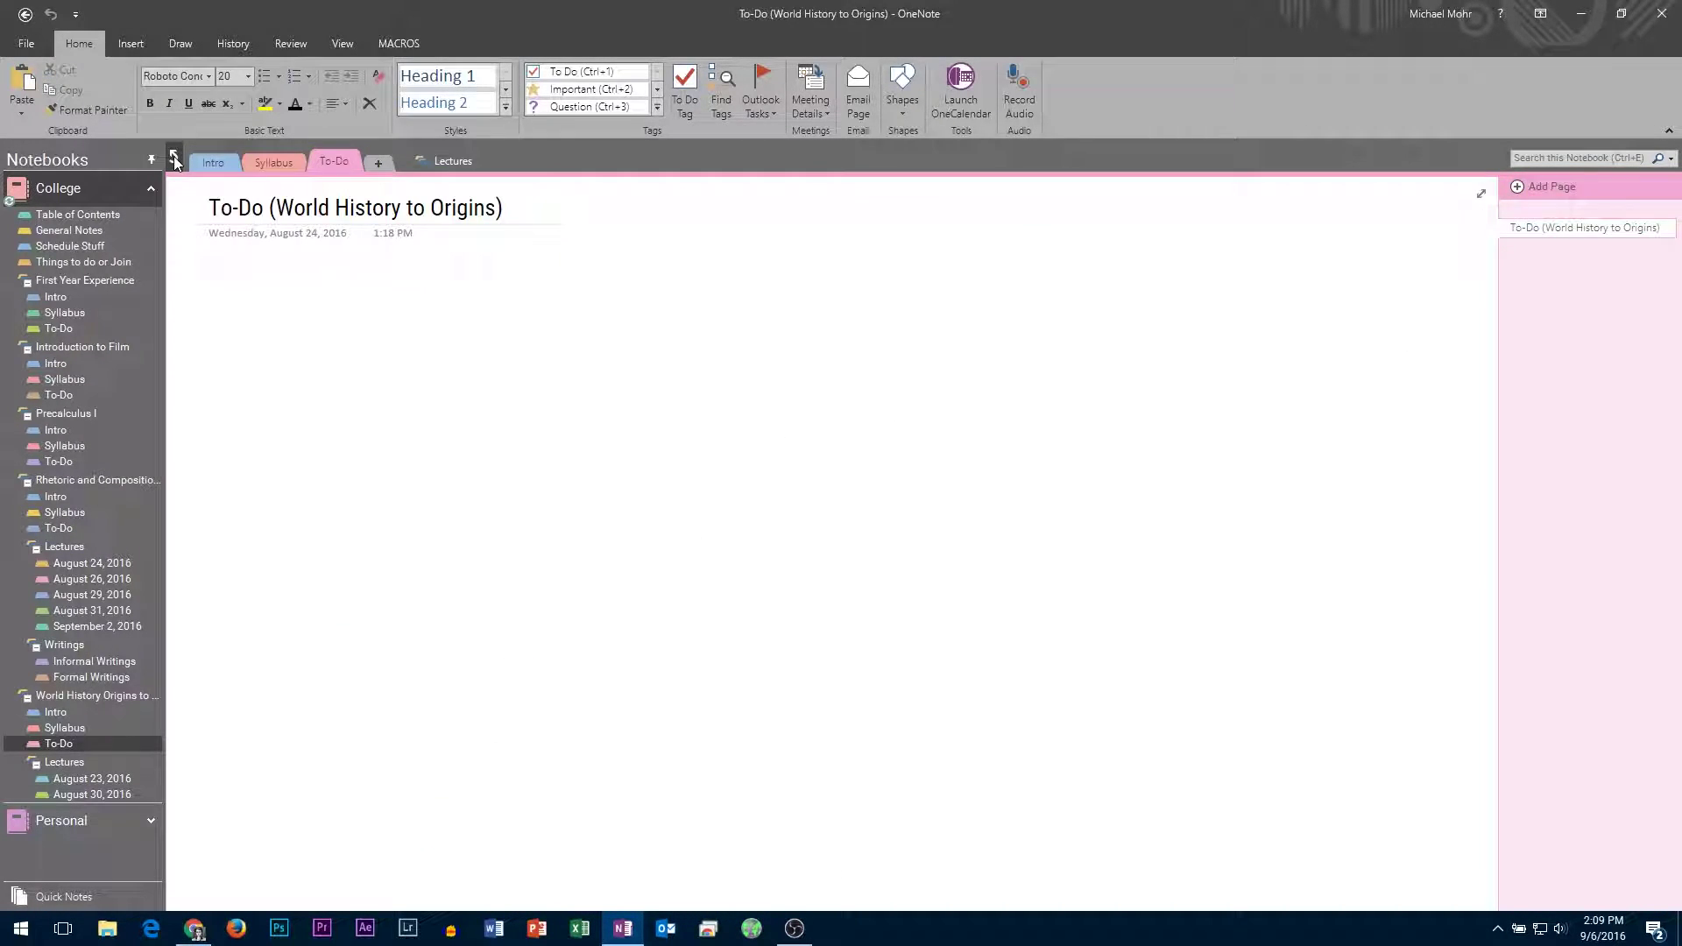
left_click(174, 157)
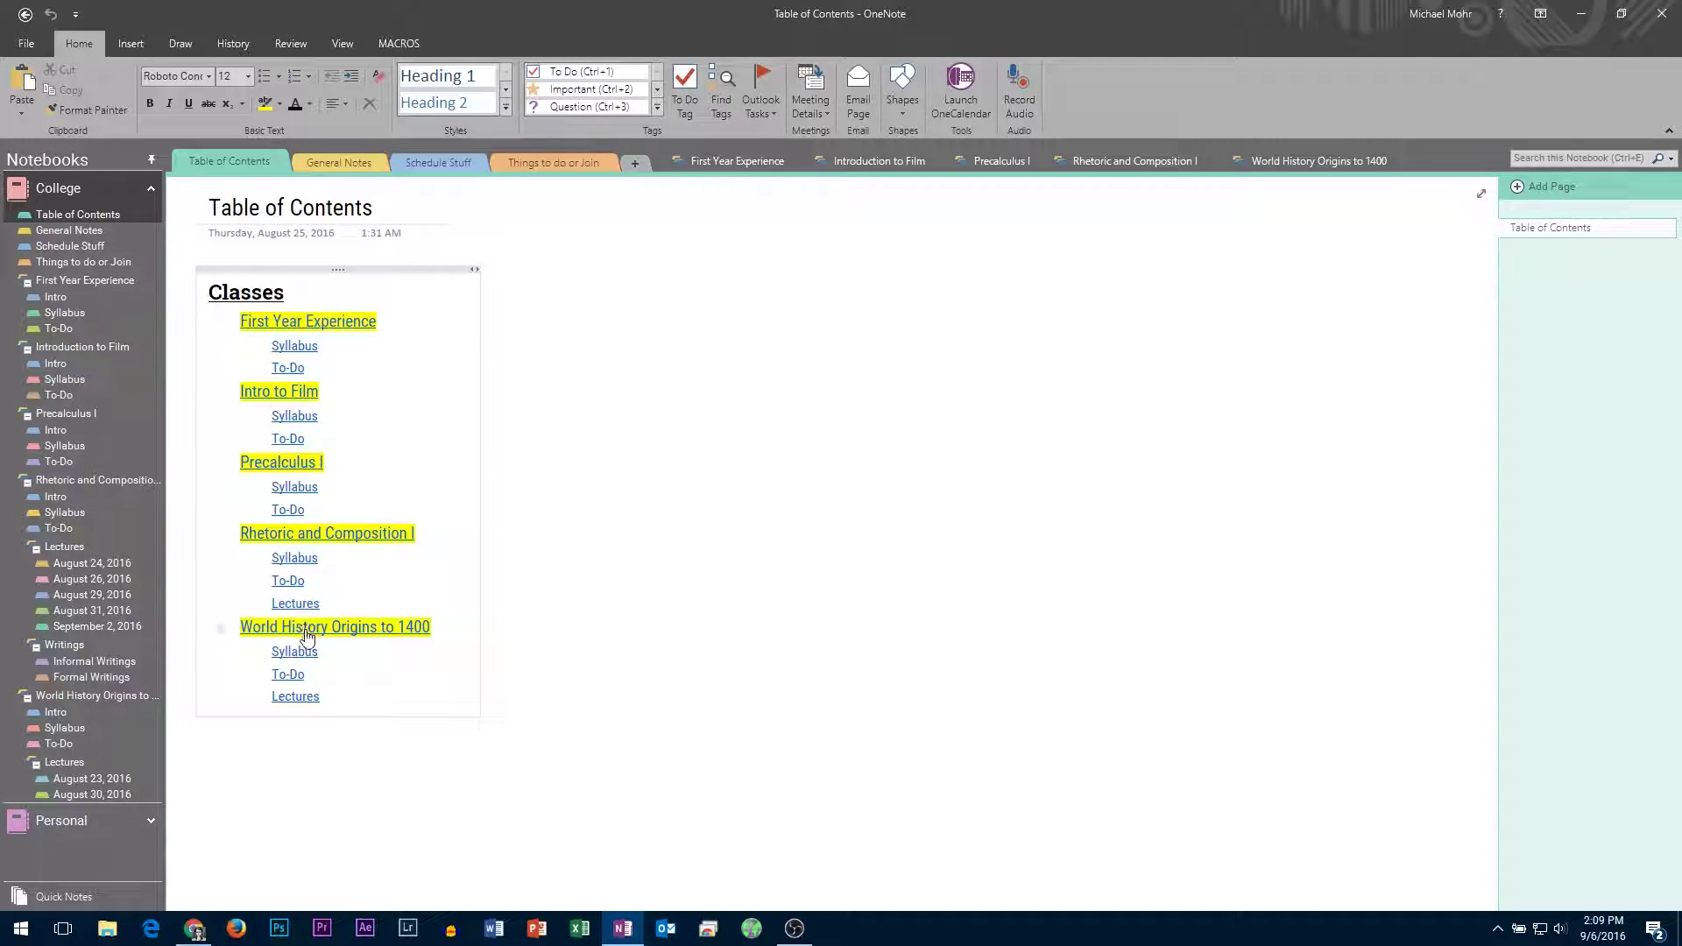
left_click(289, 675)
left_click(172, 160)
left_click(213, 76)
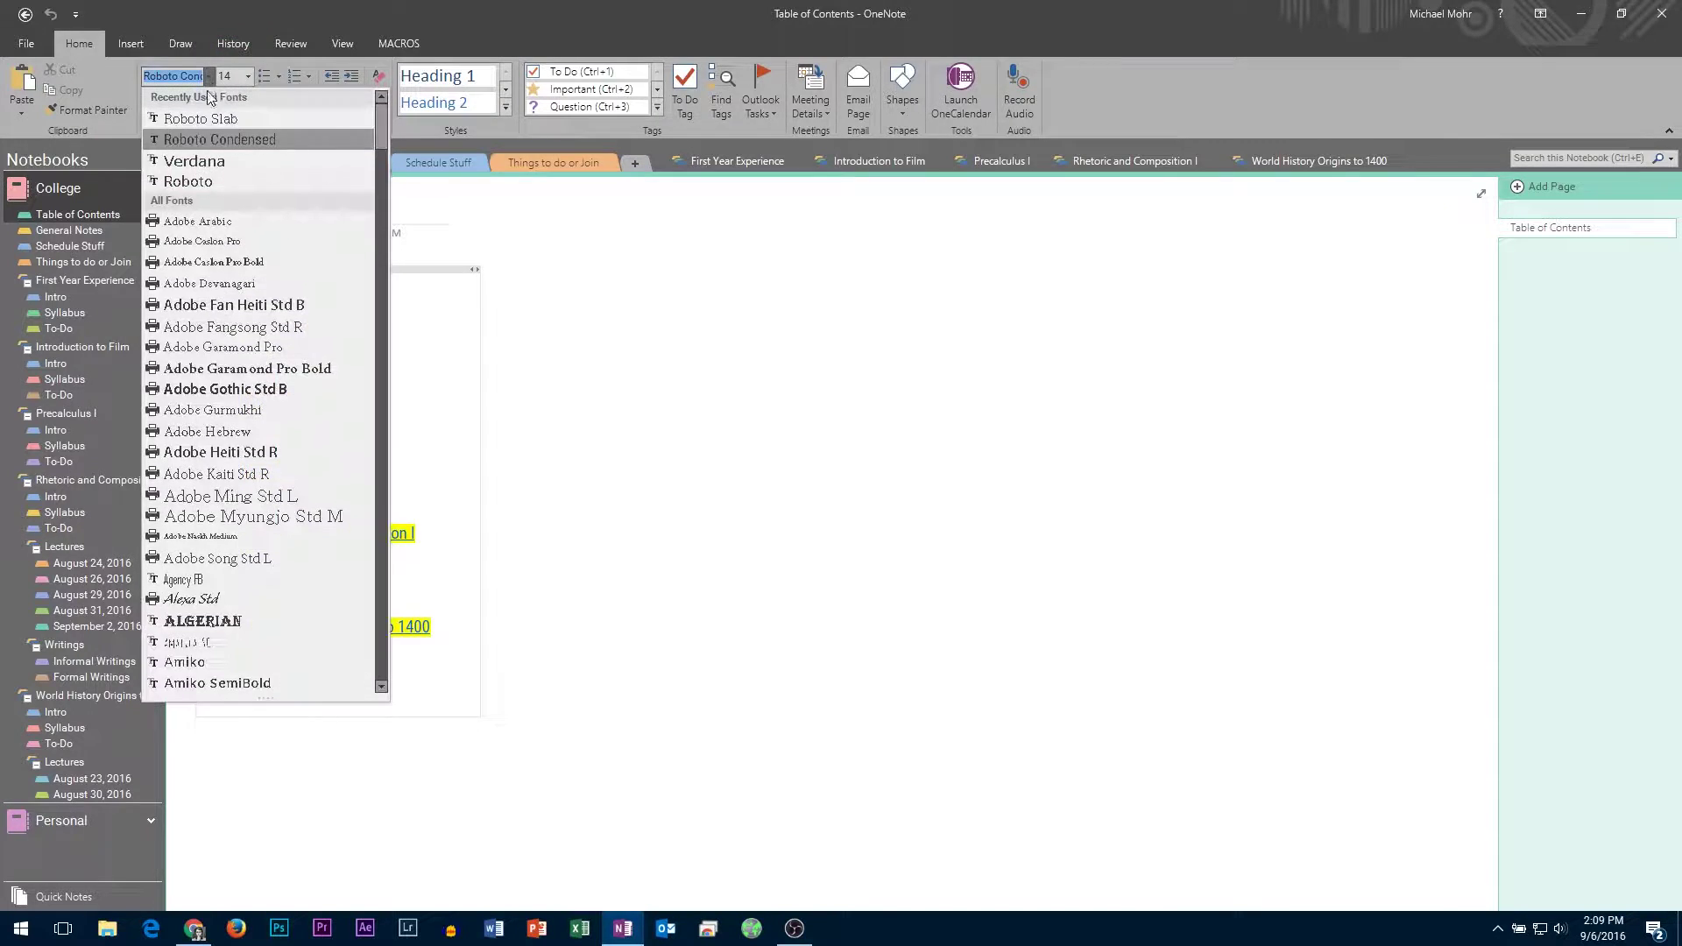
left_click(658, 455)
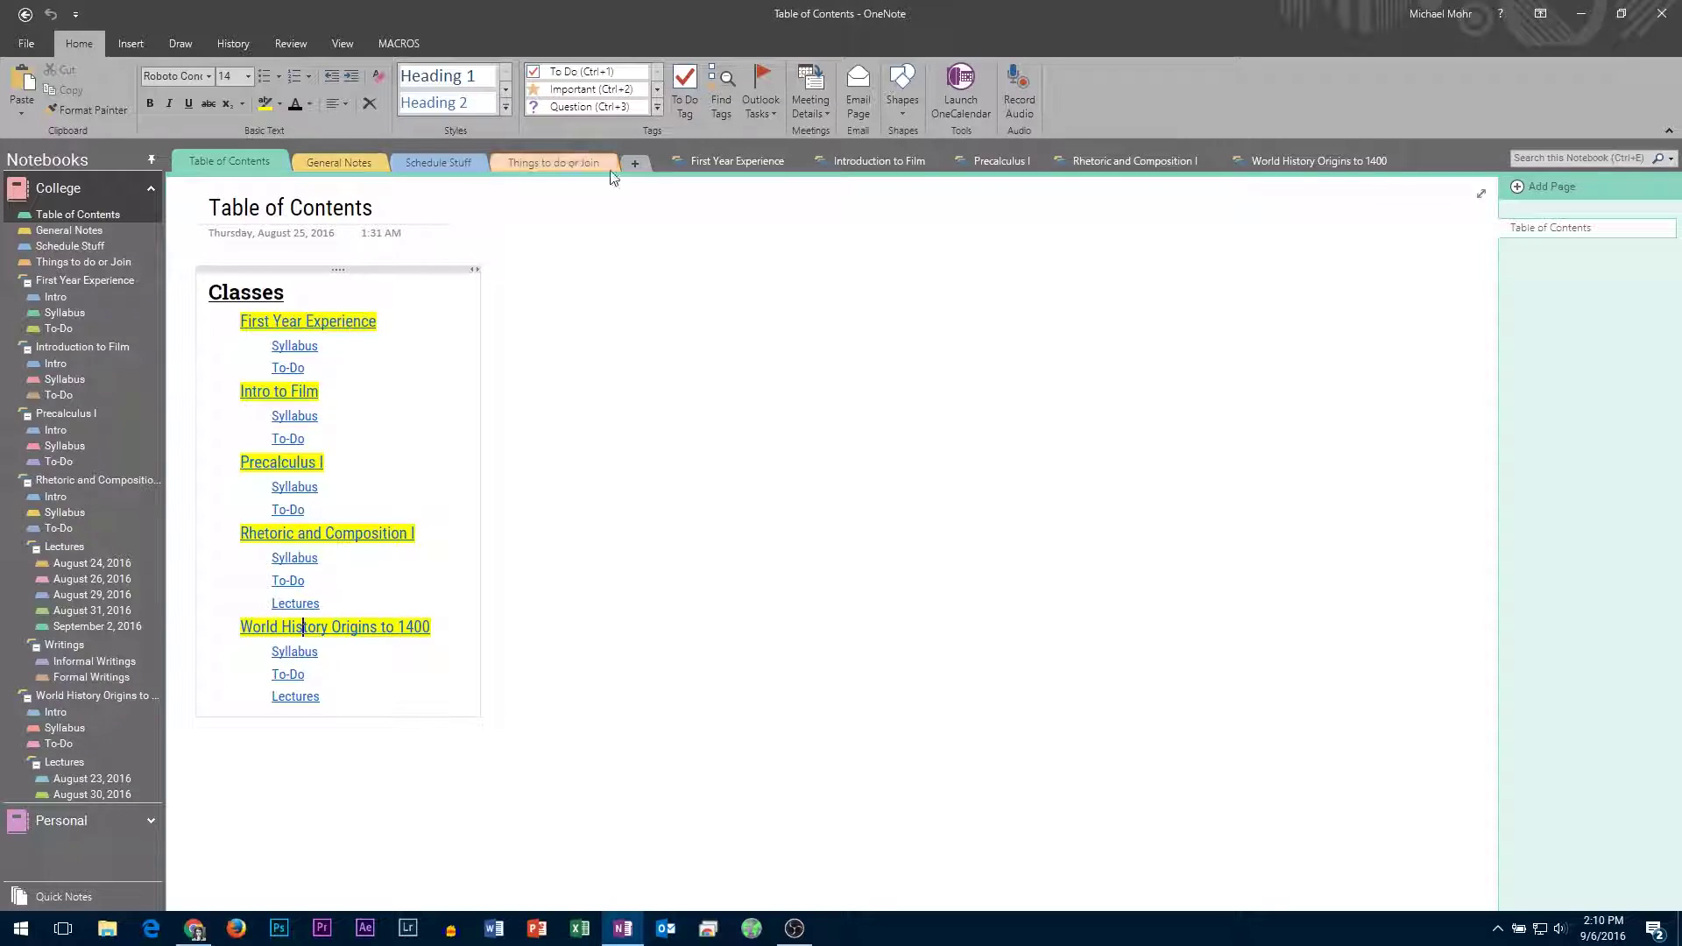
Step: Reopen World History's Lectures group and show the notebook search's recent picks
left_click(1318, 161)
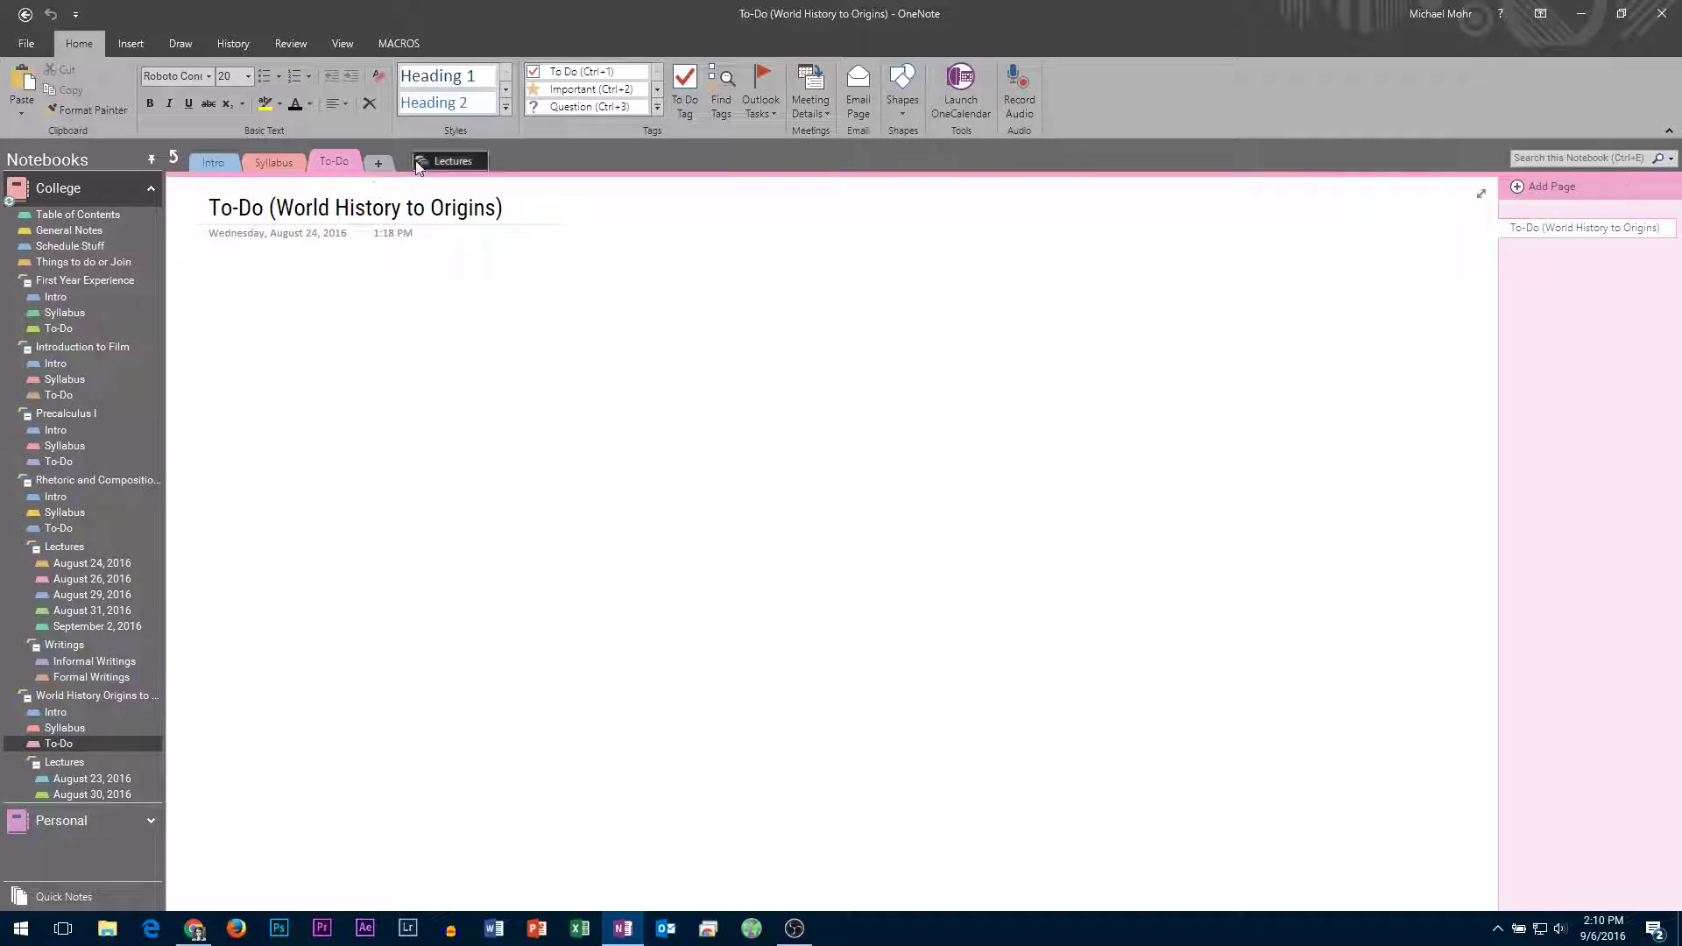
left_click(452, 161)
scroll(478, 576, "up", 5)
scroll(479, 575, "up", 1)
scroll(478, 576, "down", 6)
scroll(526, 526, "up", 4)
scroll(587, 338, "up", 3)
scroll(586, 337, "down", 8)
scroll(587, 338, "up", 8)
scroll(515, 541, "down", 8)
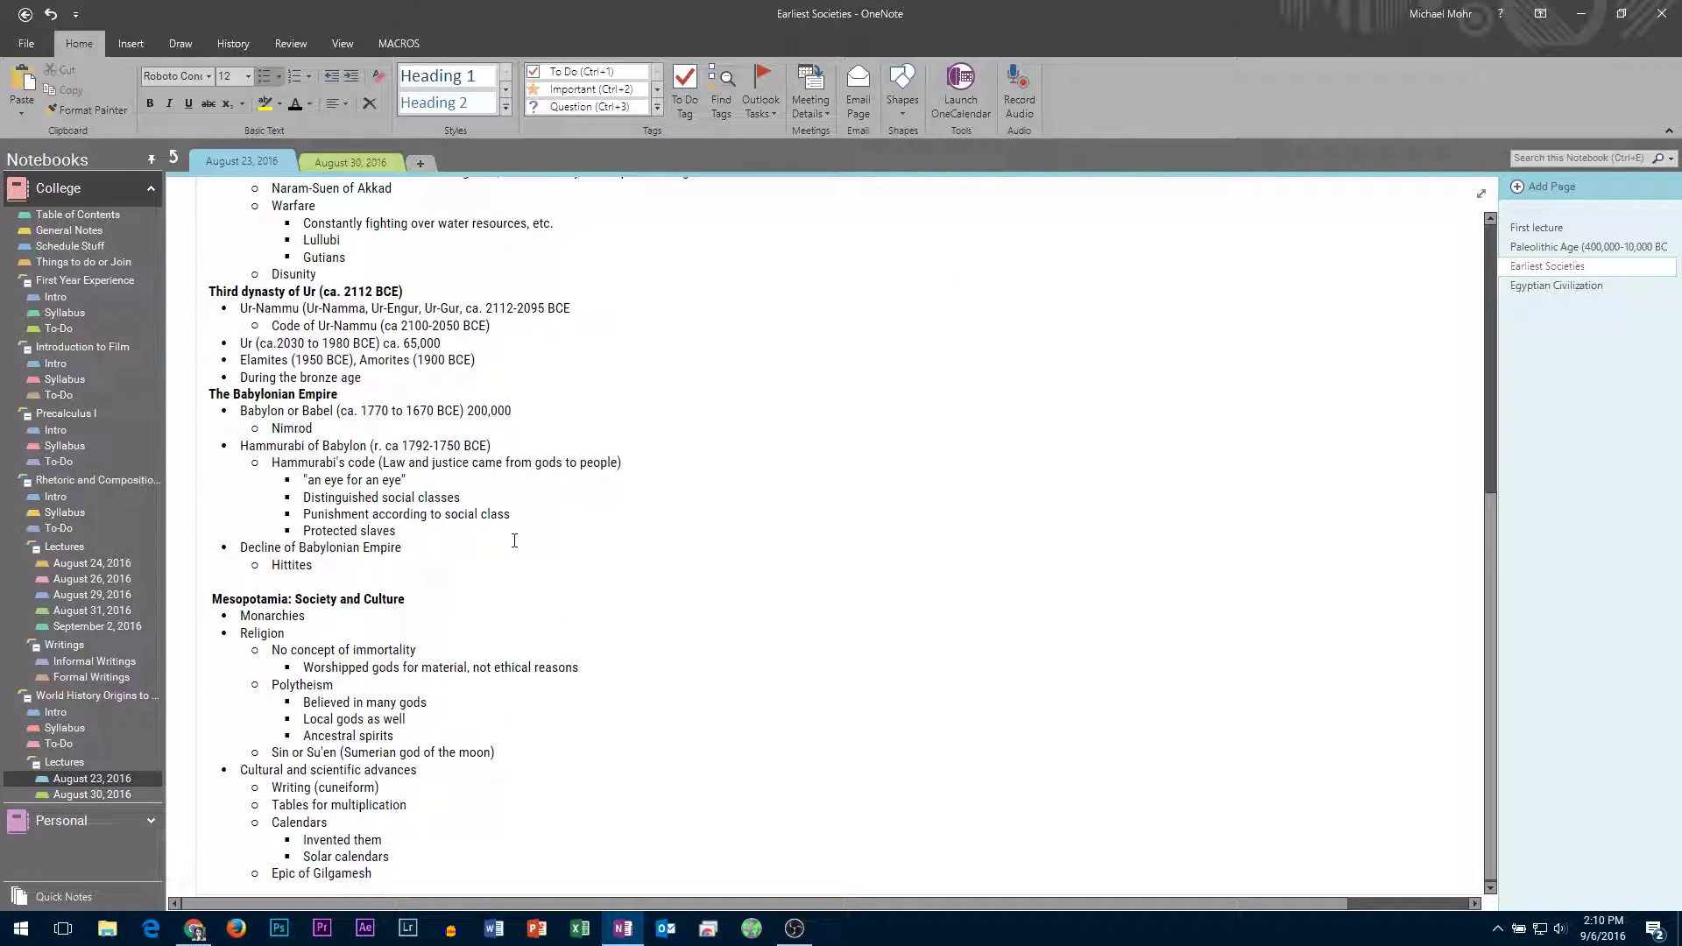
scroll(515, 541, "up", 8)
scroll(515, 542, "up", 2)
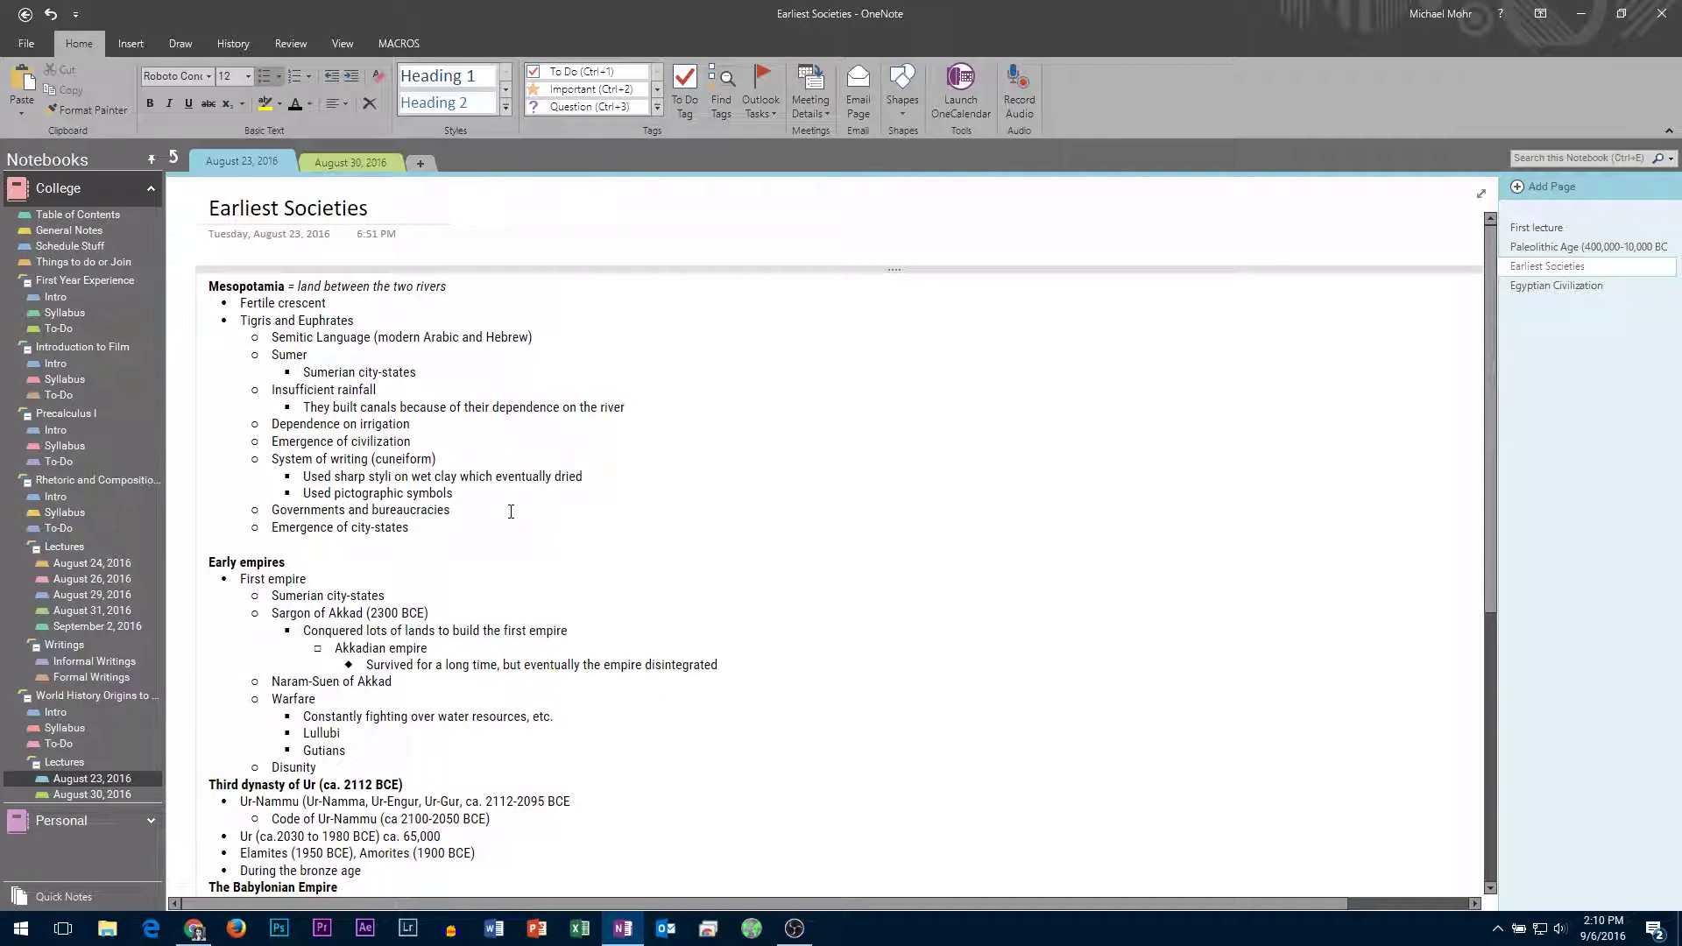
left_click(1586, 156)
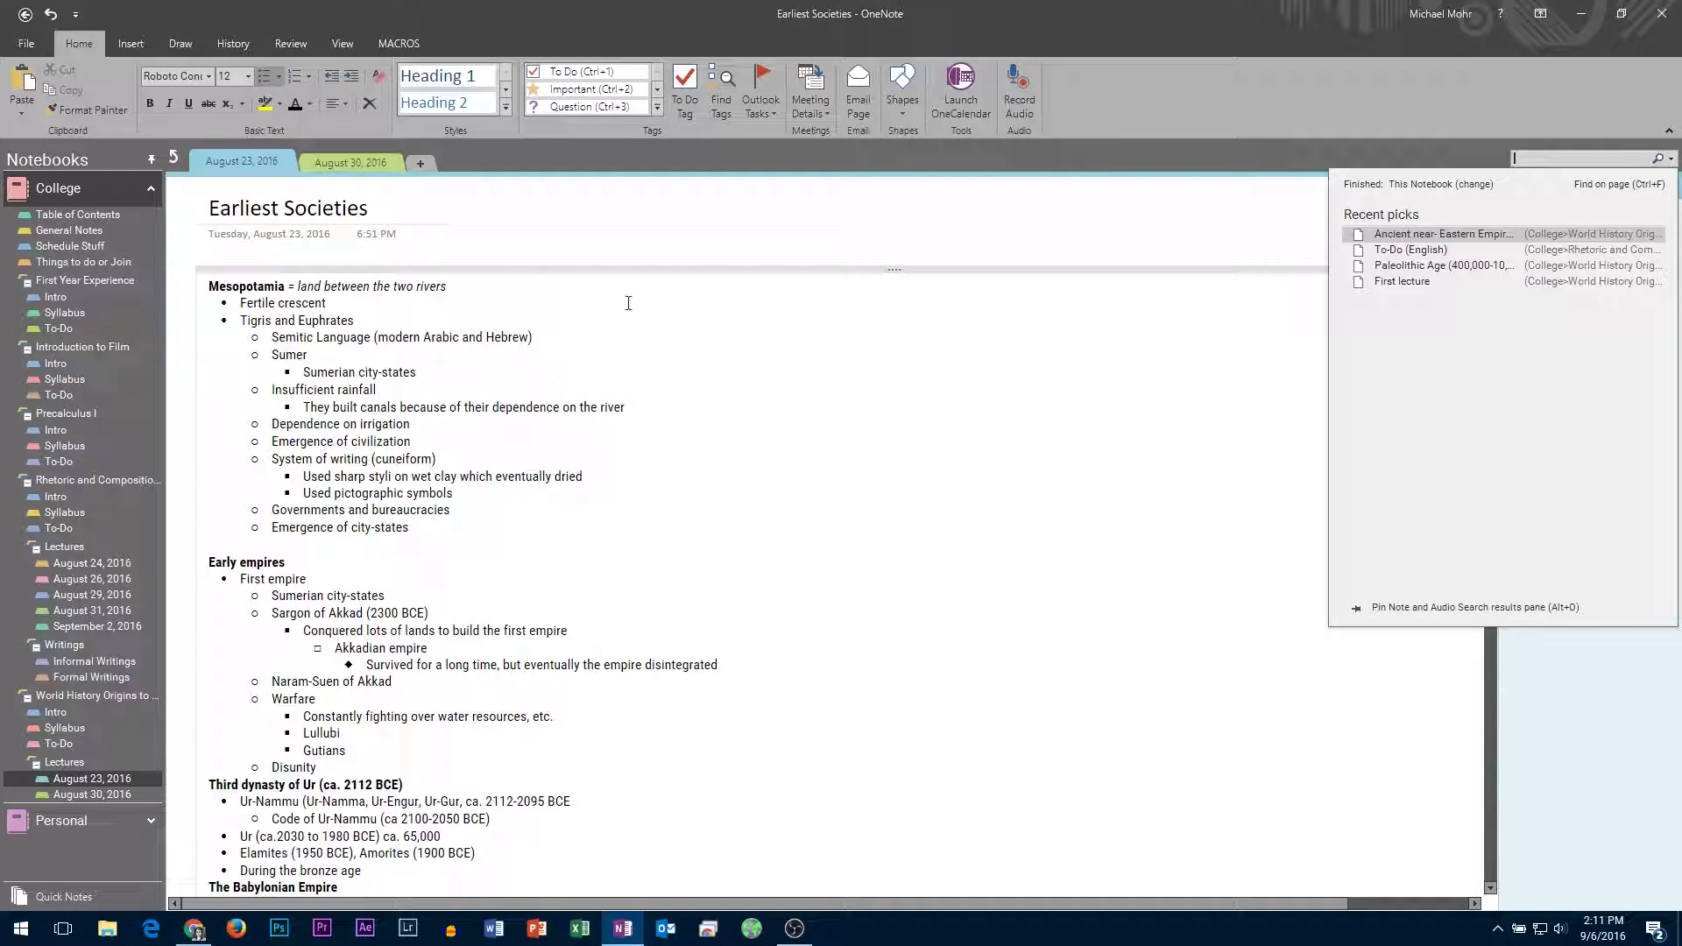
Step: Open the August 30, 2016 lecture page, Ancient near-Eastern Empires
left_click(350, 162)
scroll(753, 444, "down", 4)
scroll(754, 394, "down", 4)
scroll(753, 382, "down", 3)
scroll(752, 381, "down", 4)
scroll(753, 382, "up", 2)
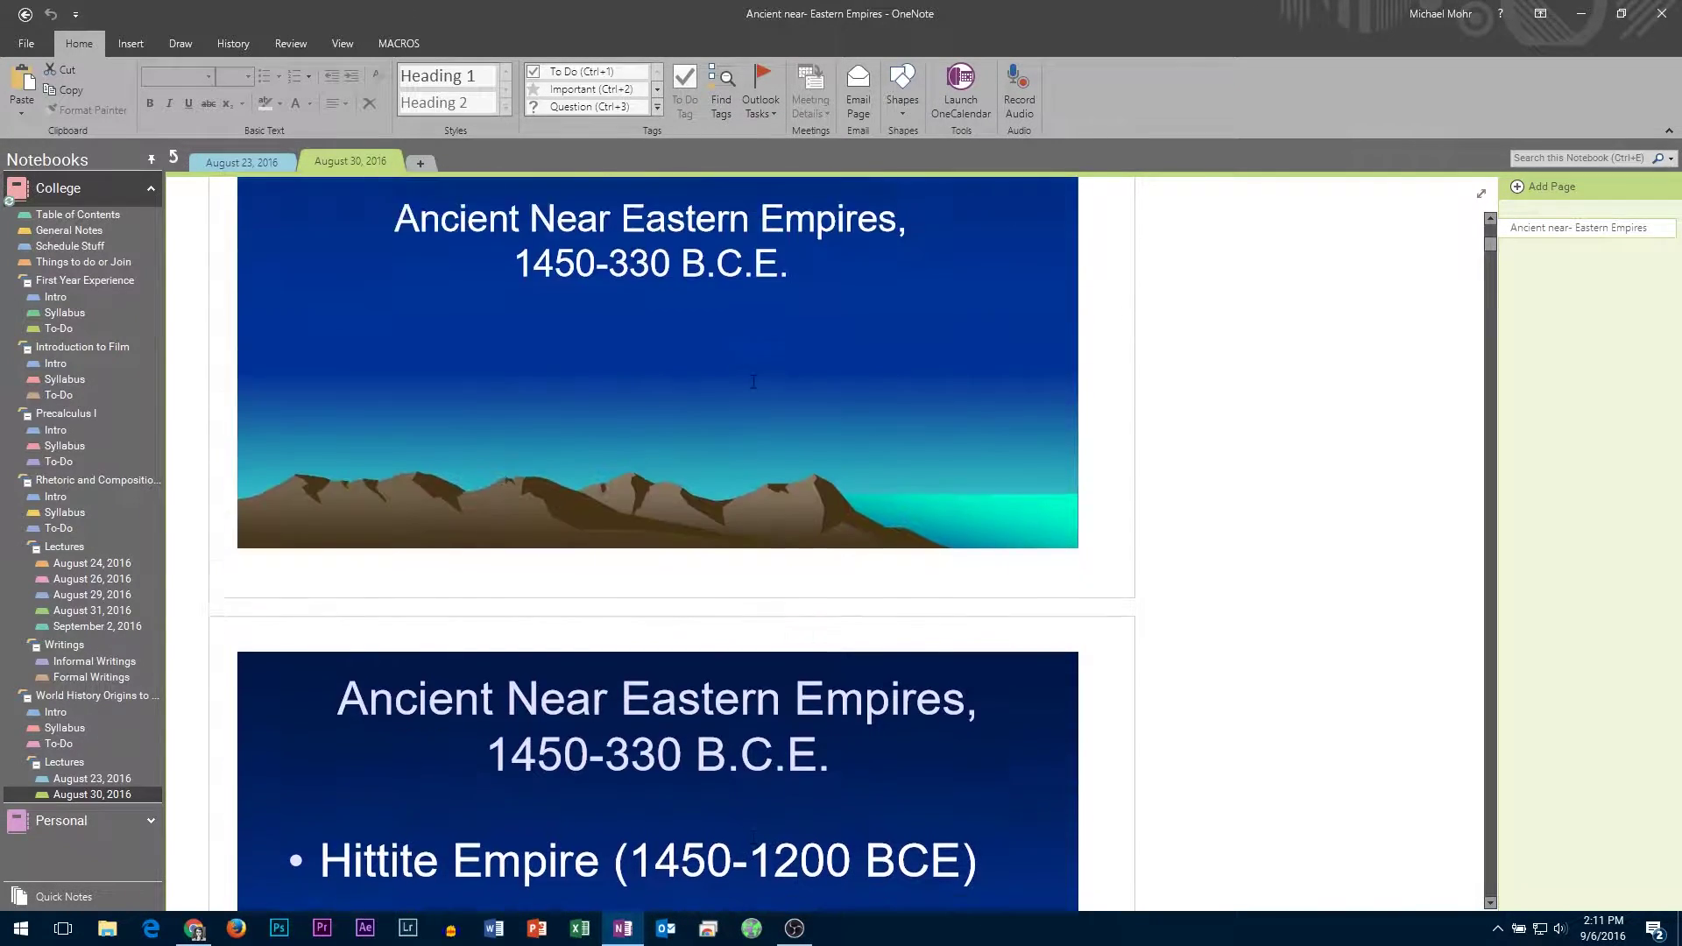
scroll(753, 381, "up", 10)
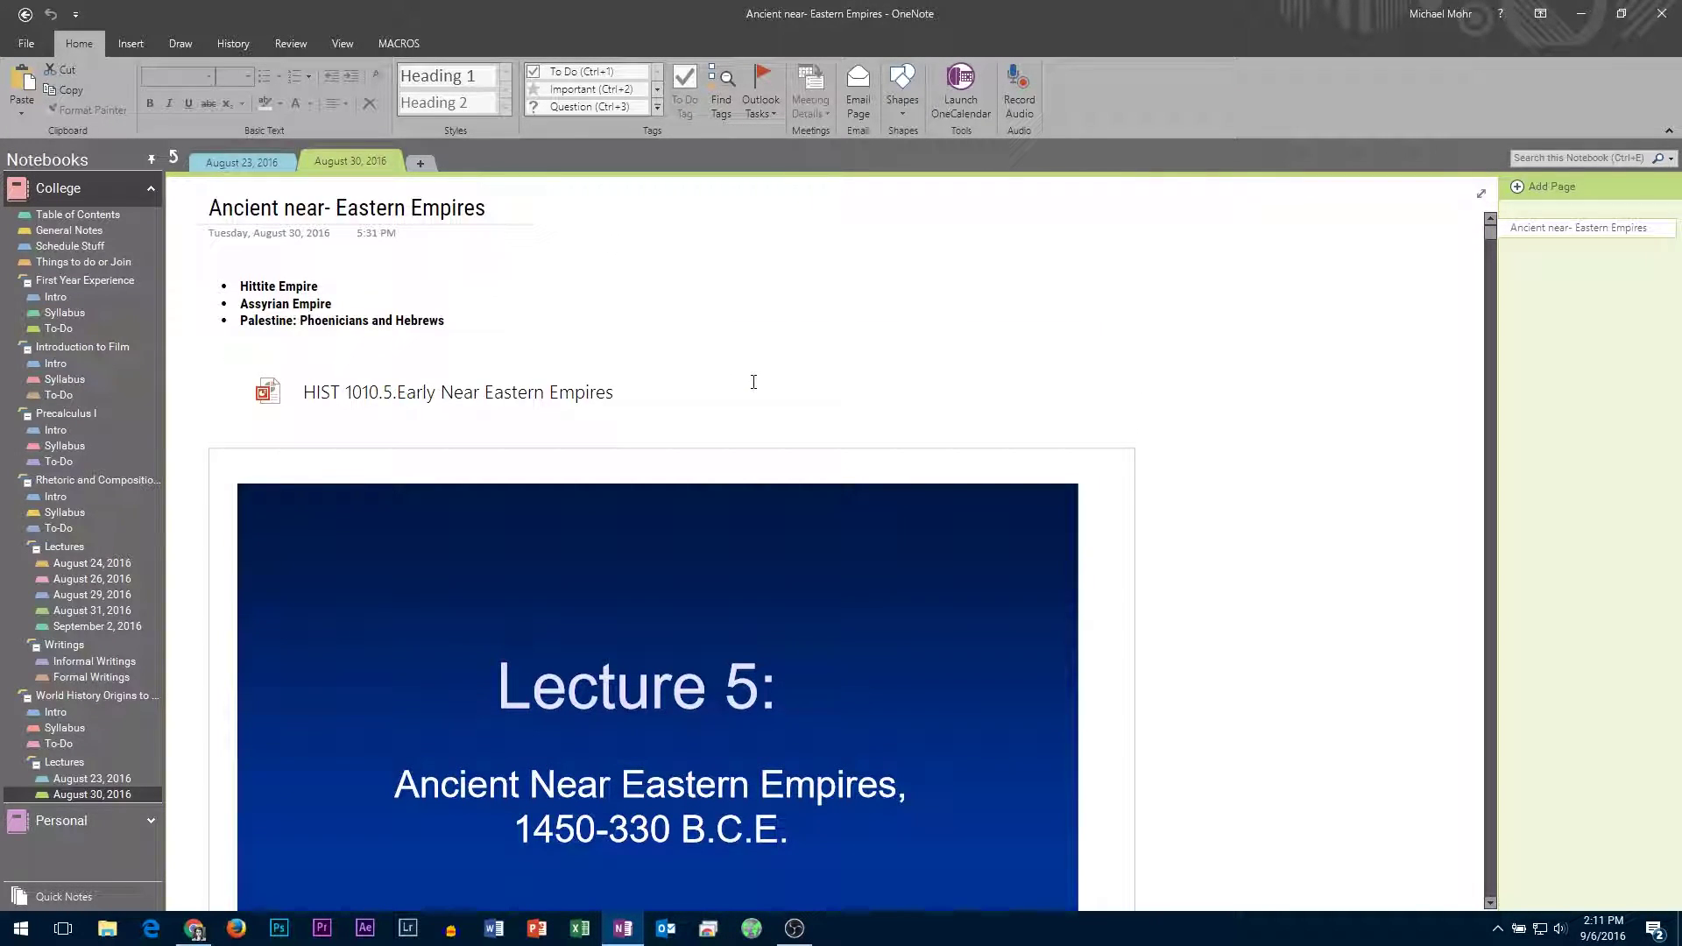
scroll(753, 381, "down", 3)
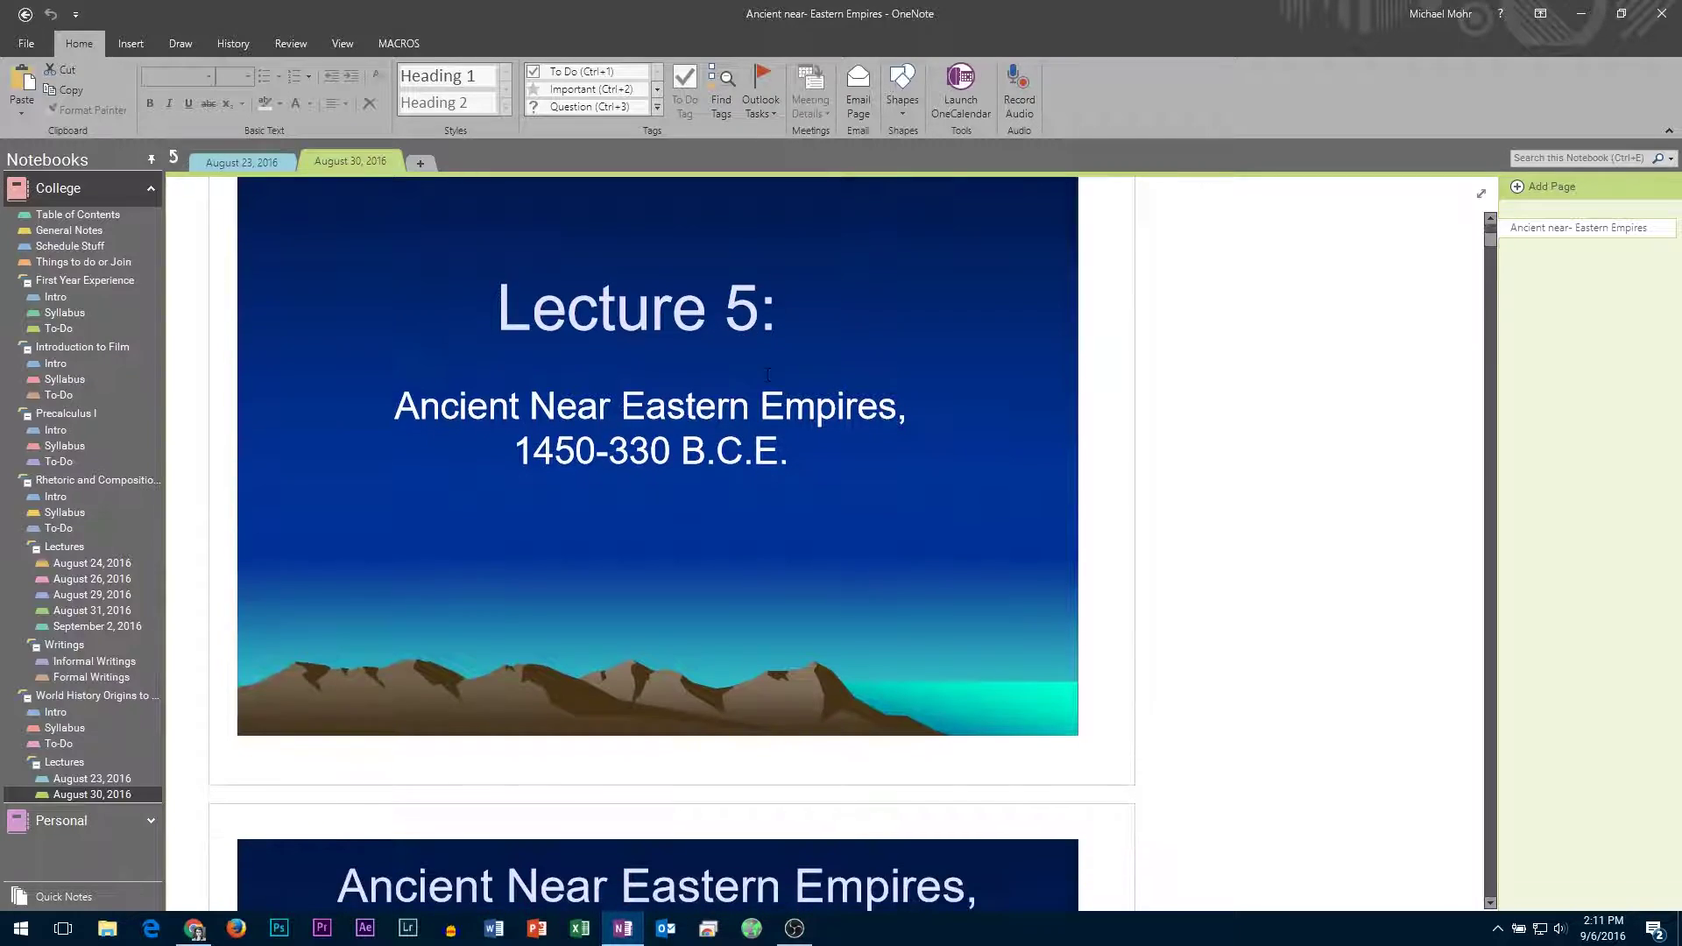
scroll(753, 381, "down", 3)
scroll(752, 381, "down", 3)
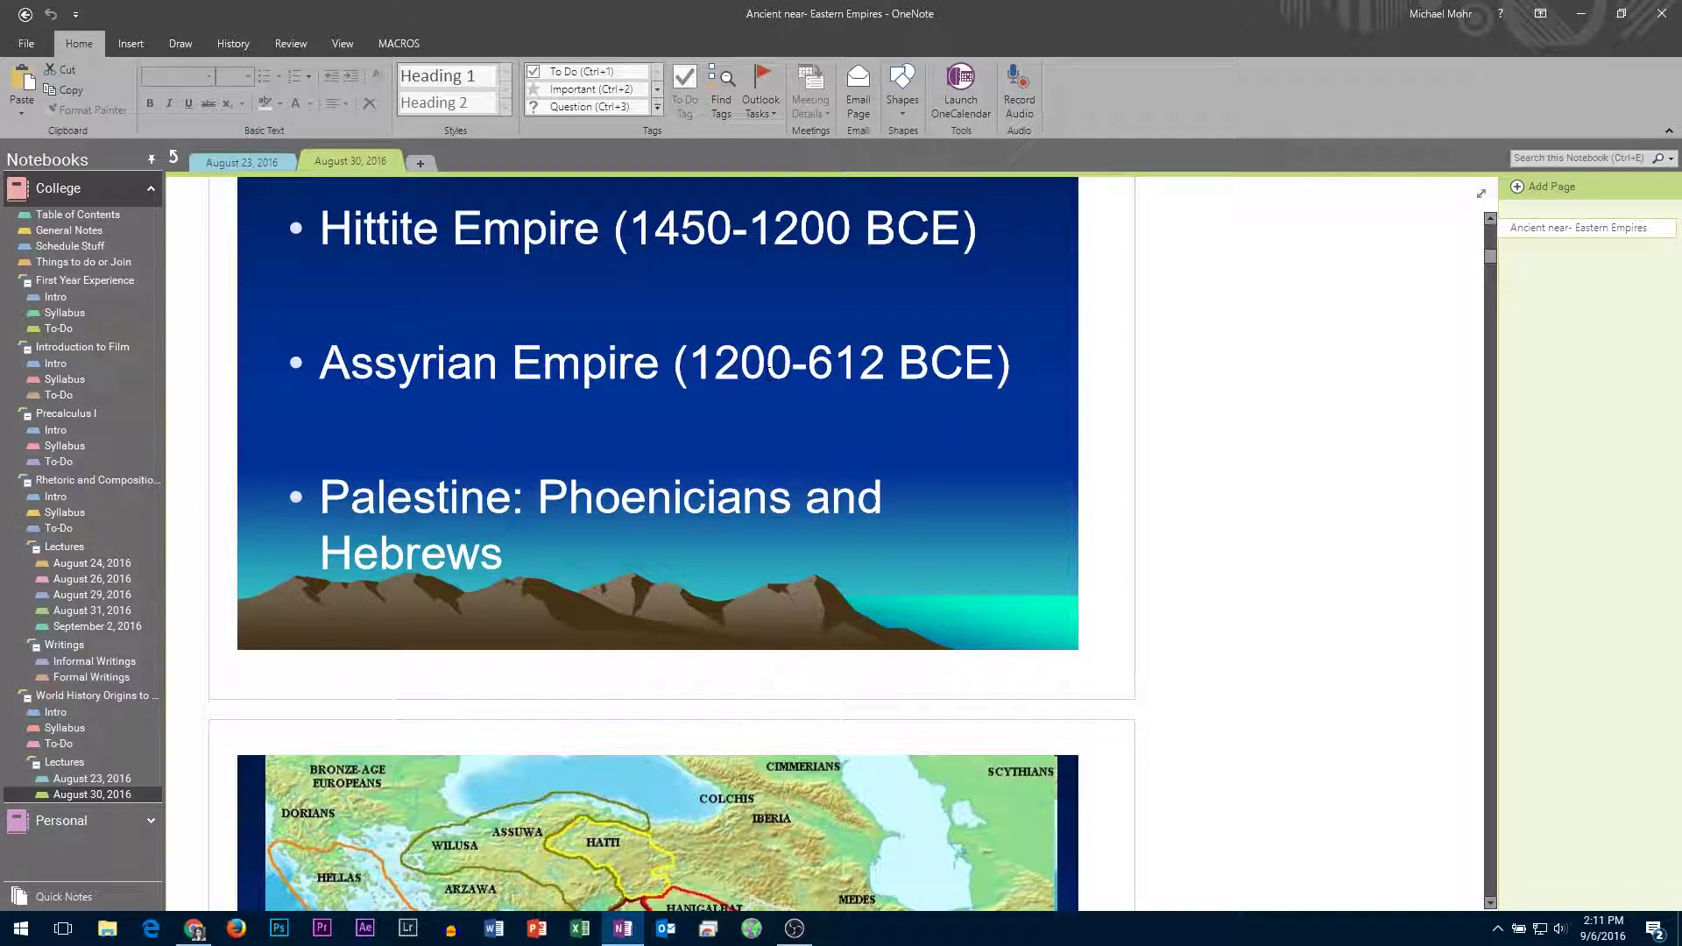
scroll(753, 381, "down", 2)
scroll(754, 382, "up", 6)
scroll(753, 381, "up", 5)
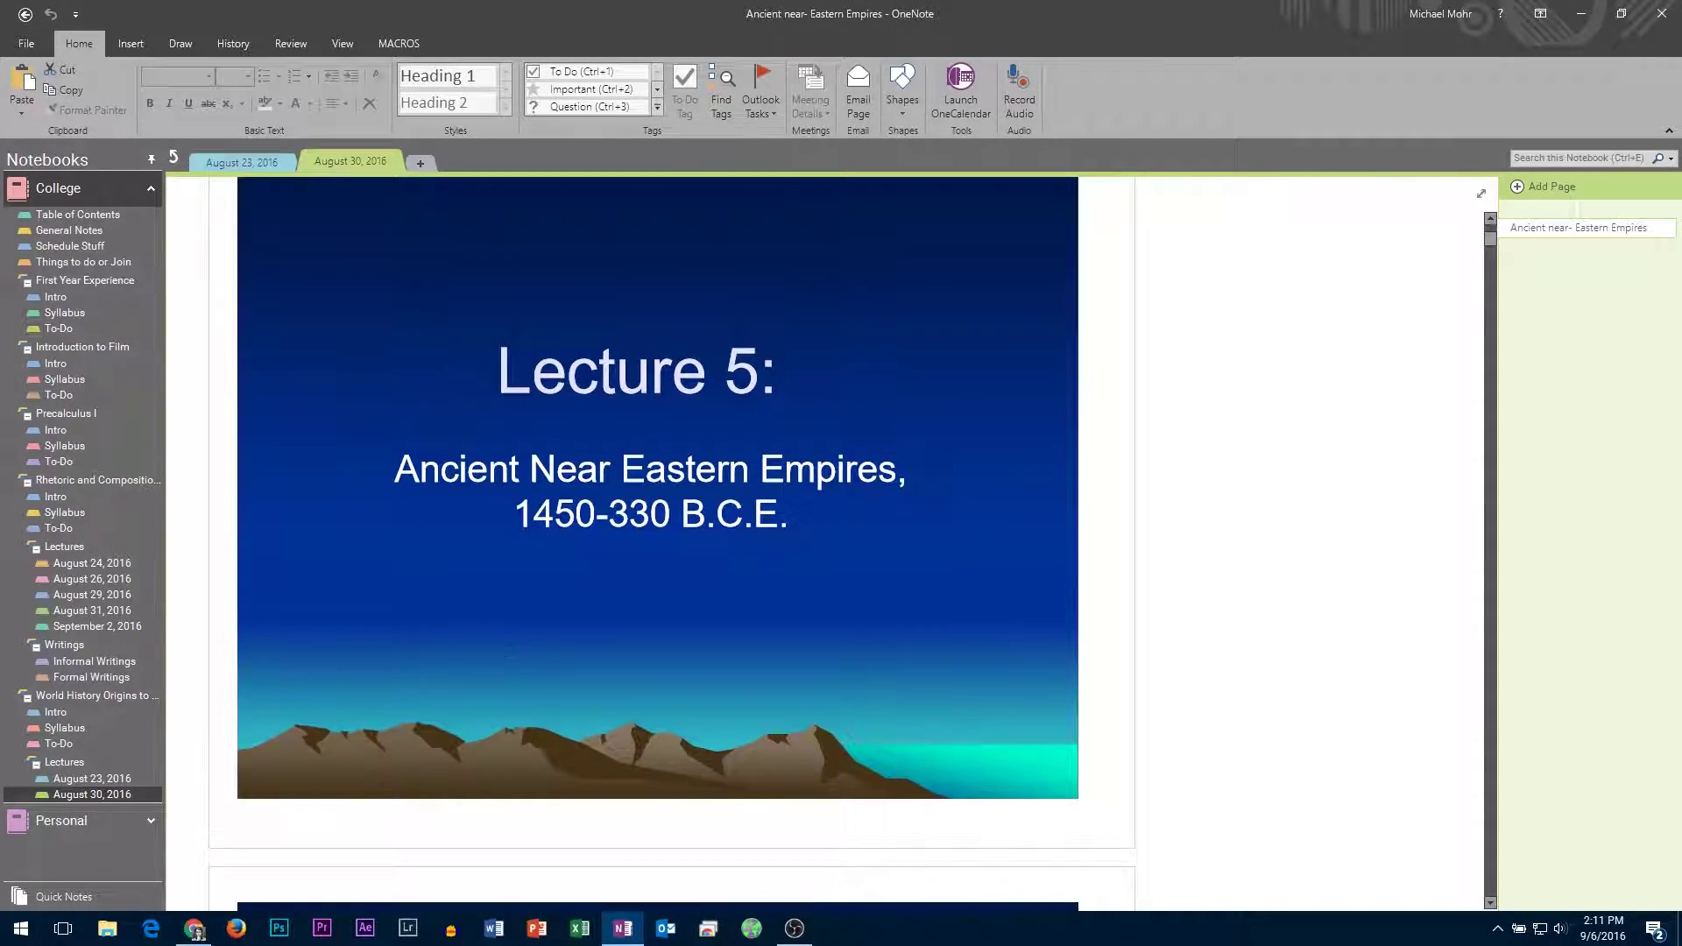
scroll(753, 382, "down", 2)
scroll(753, 381, "up", 3)
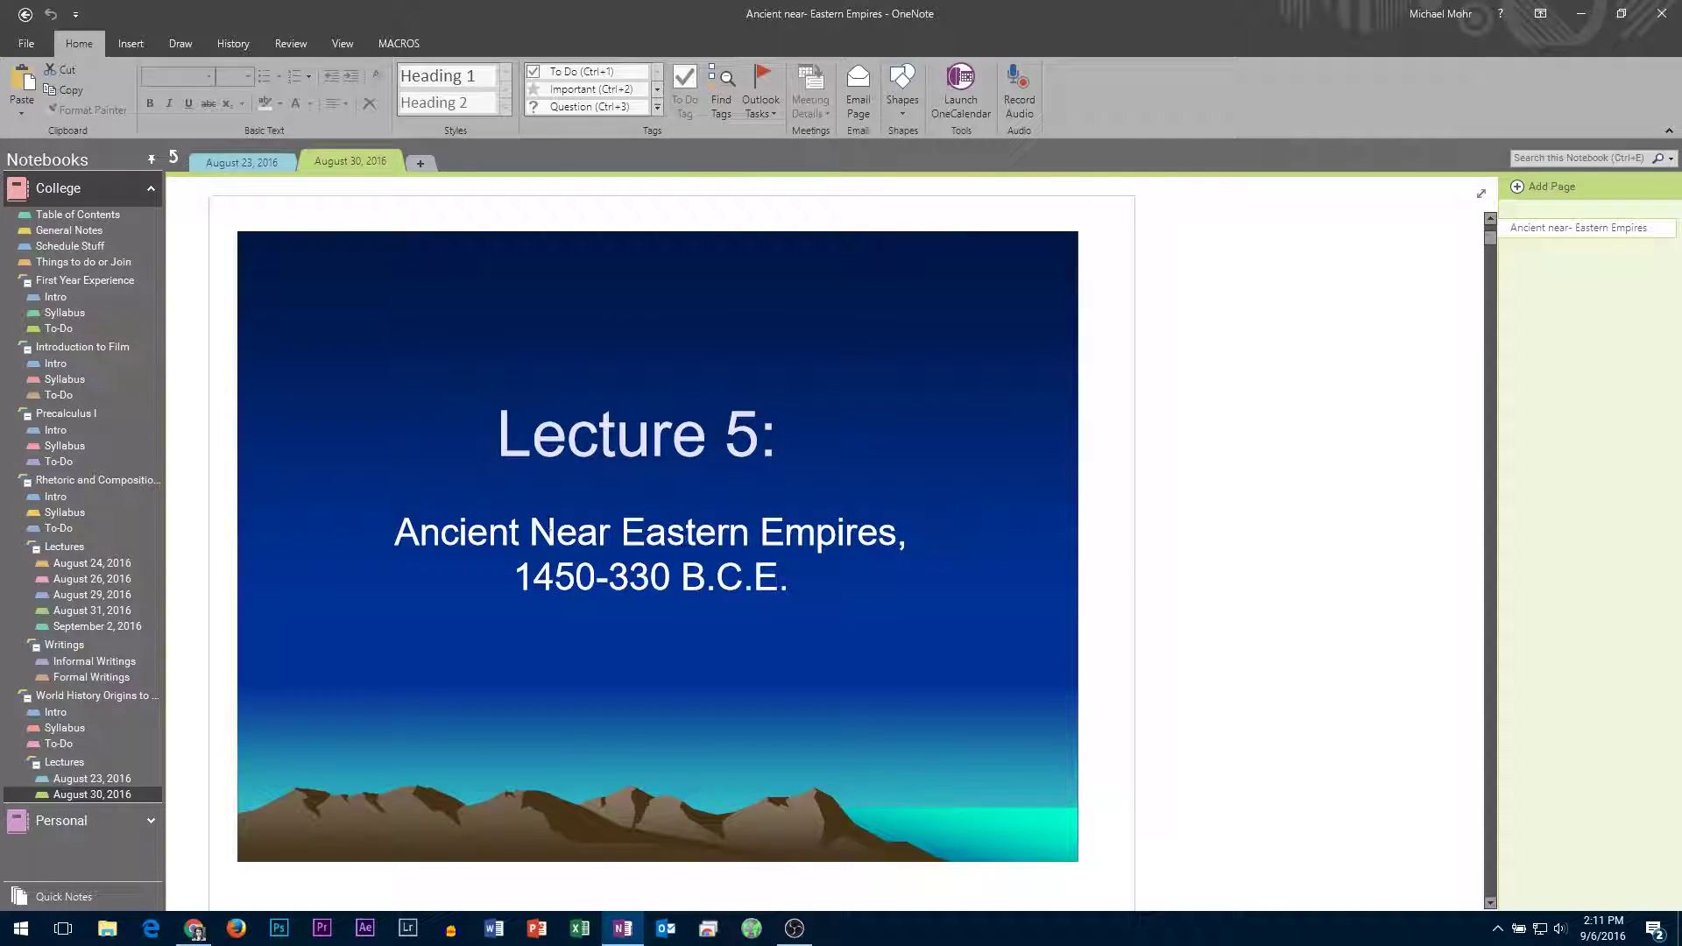
scroll(626, 576, "down", 4)
scroll(627, 576, "down", 3)
scroll(626, 575, "down", 3)
scroll(626, 577, "down", 3)
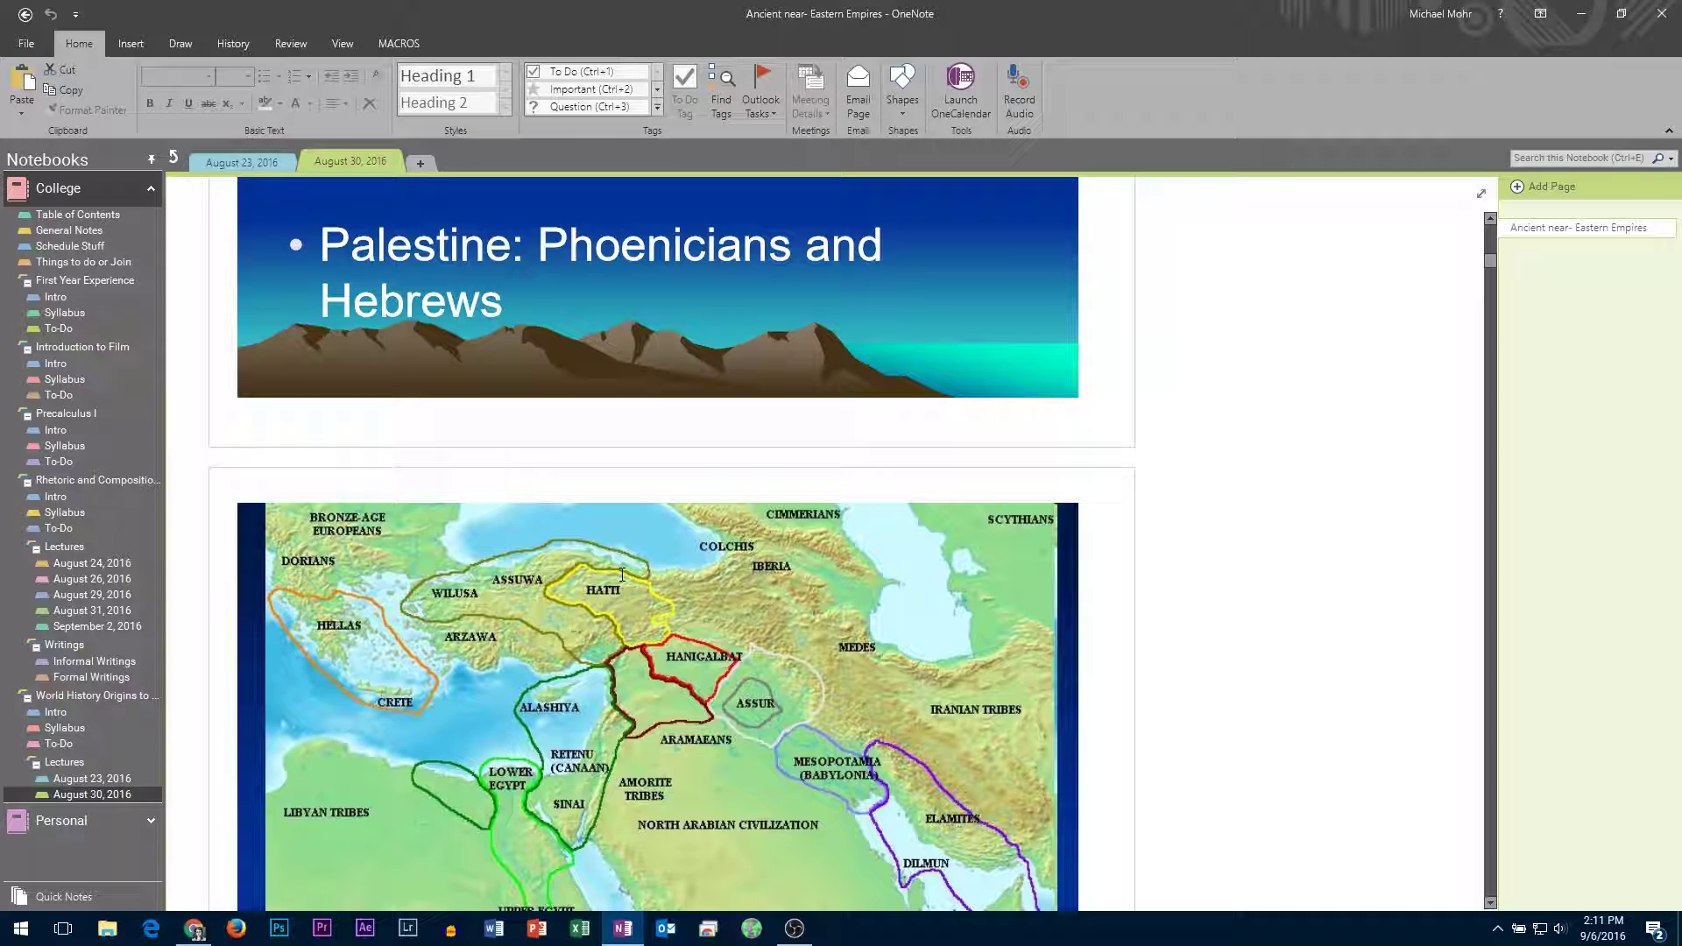
scroll(624, 575, "up", 4)
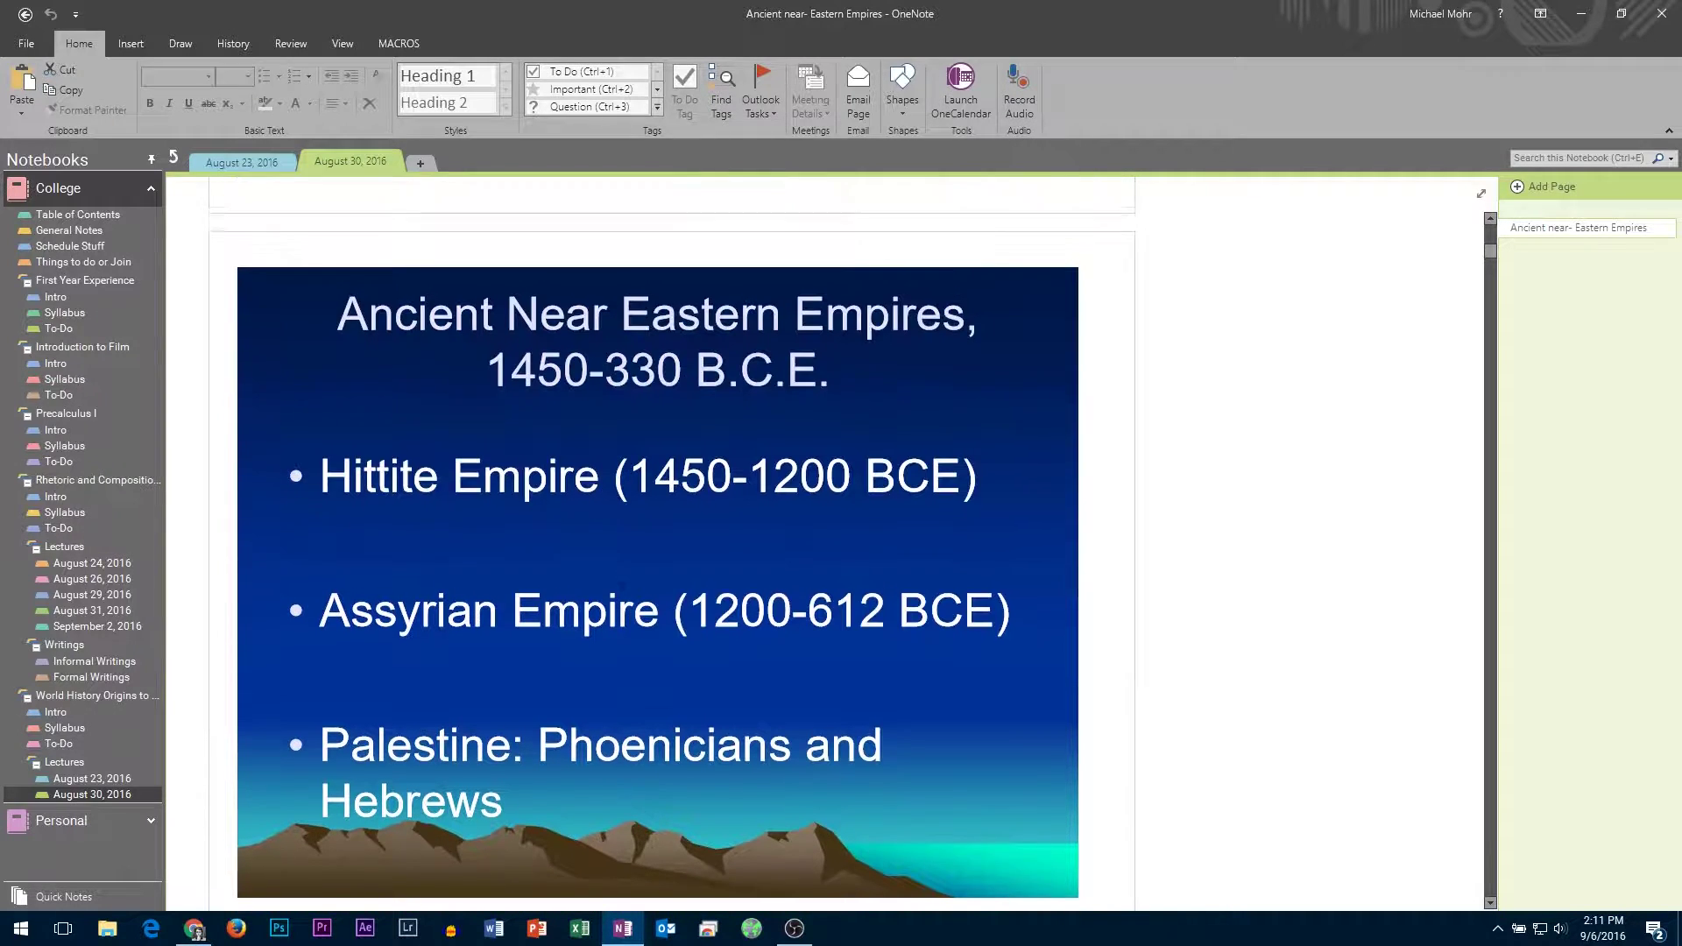
scroll(624, 575, "up", 2)
scroll(623, 575, "down", 5)
scroll(623, 575, "down", 6)
scroll(623, 575, "down", 5)
scroll(769, 603, "down", 2)
scroll(769, 604, "down", 3)
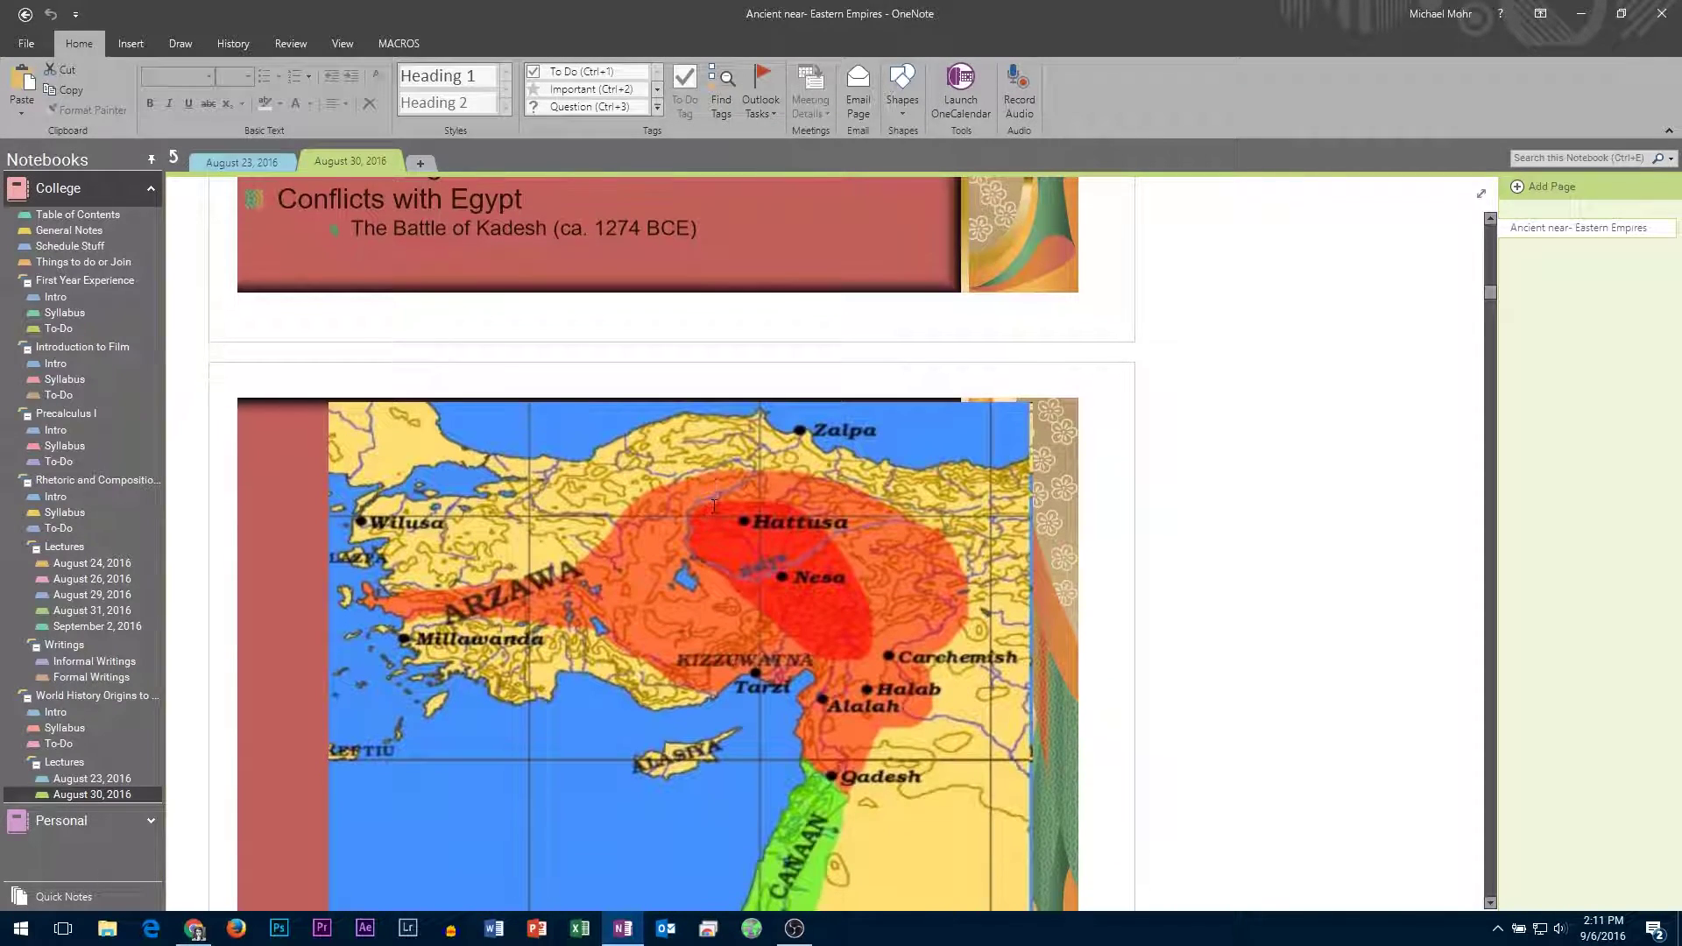
scroll(768, 603, "up", 2)
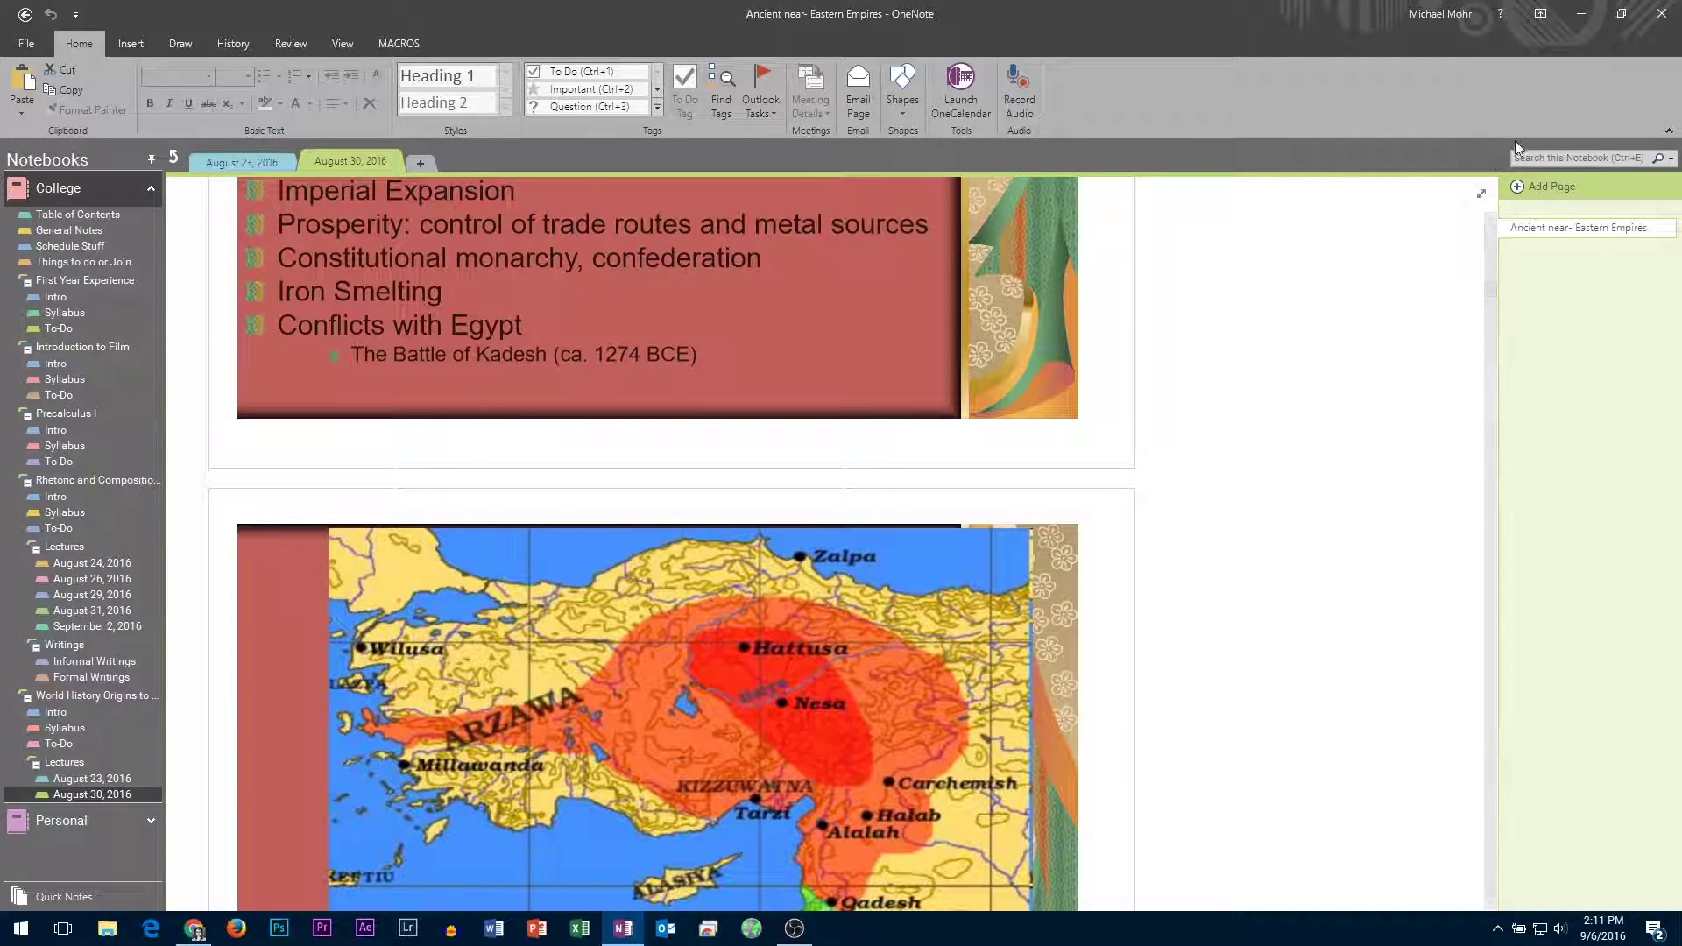
Step: Search the notebook for 'kadesh', jump to its Hittite Empire match, and close the results
left_click(1545, 159)
type("kadesh")
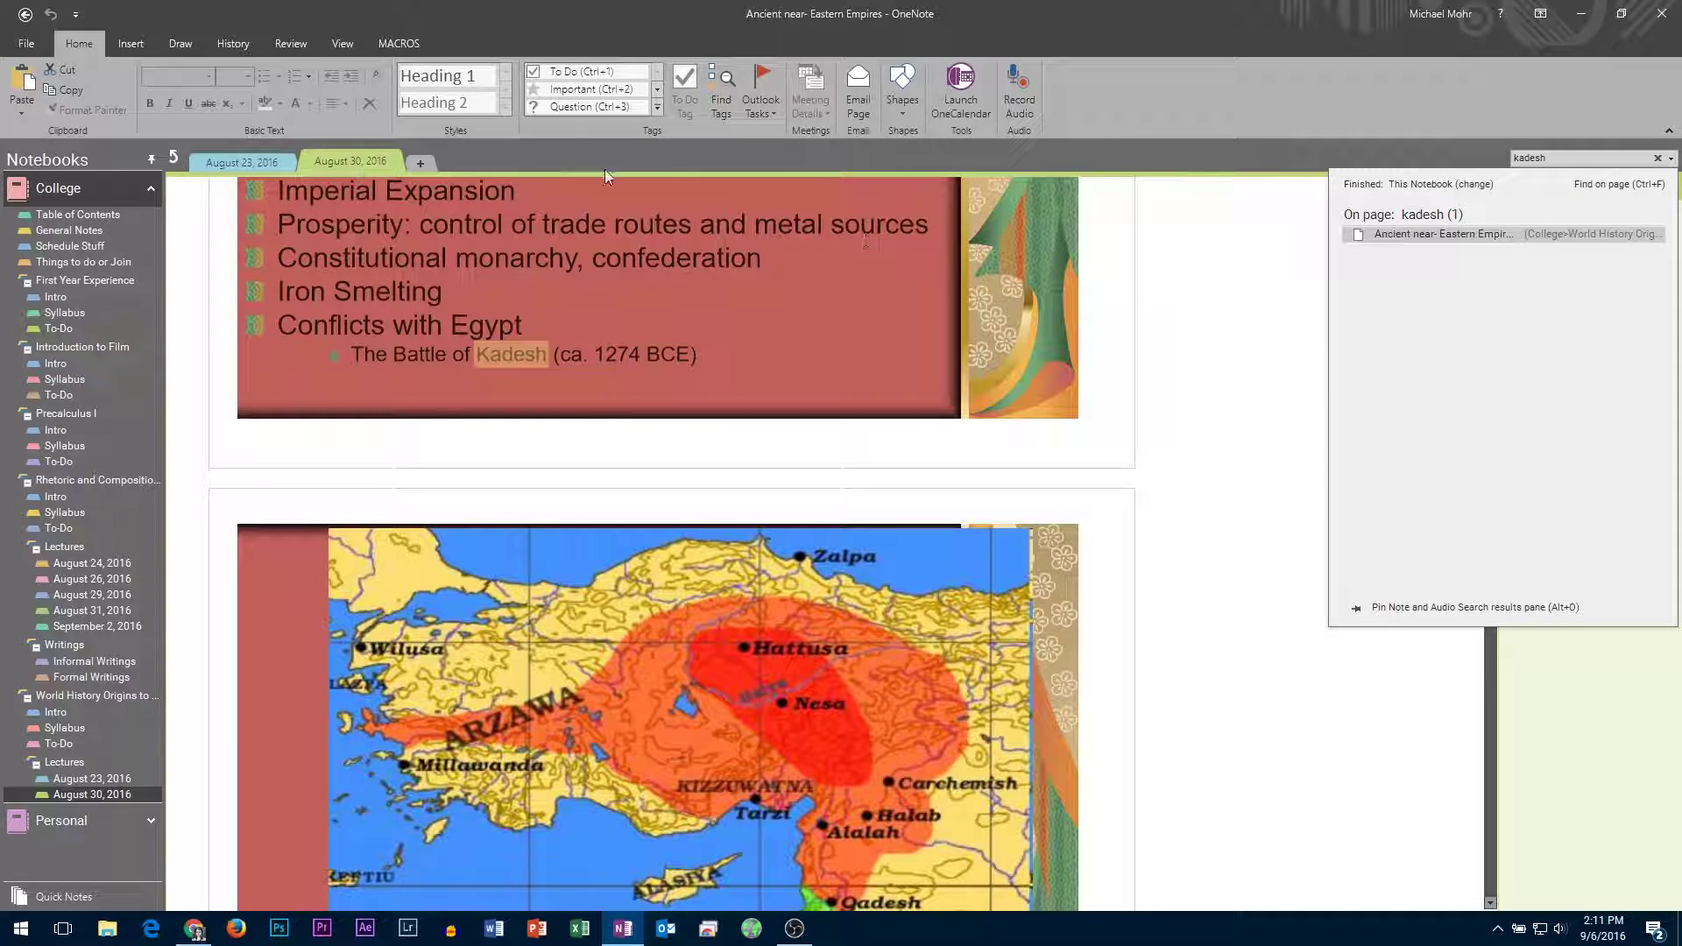
scroll(549, 398, "up", 10)
scroll(548, 399, "up", 5)
left_click(1440, 234)
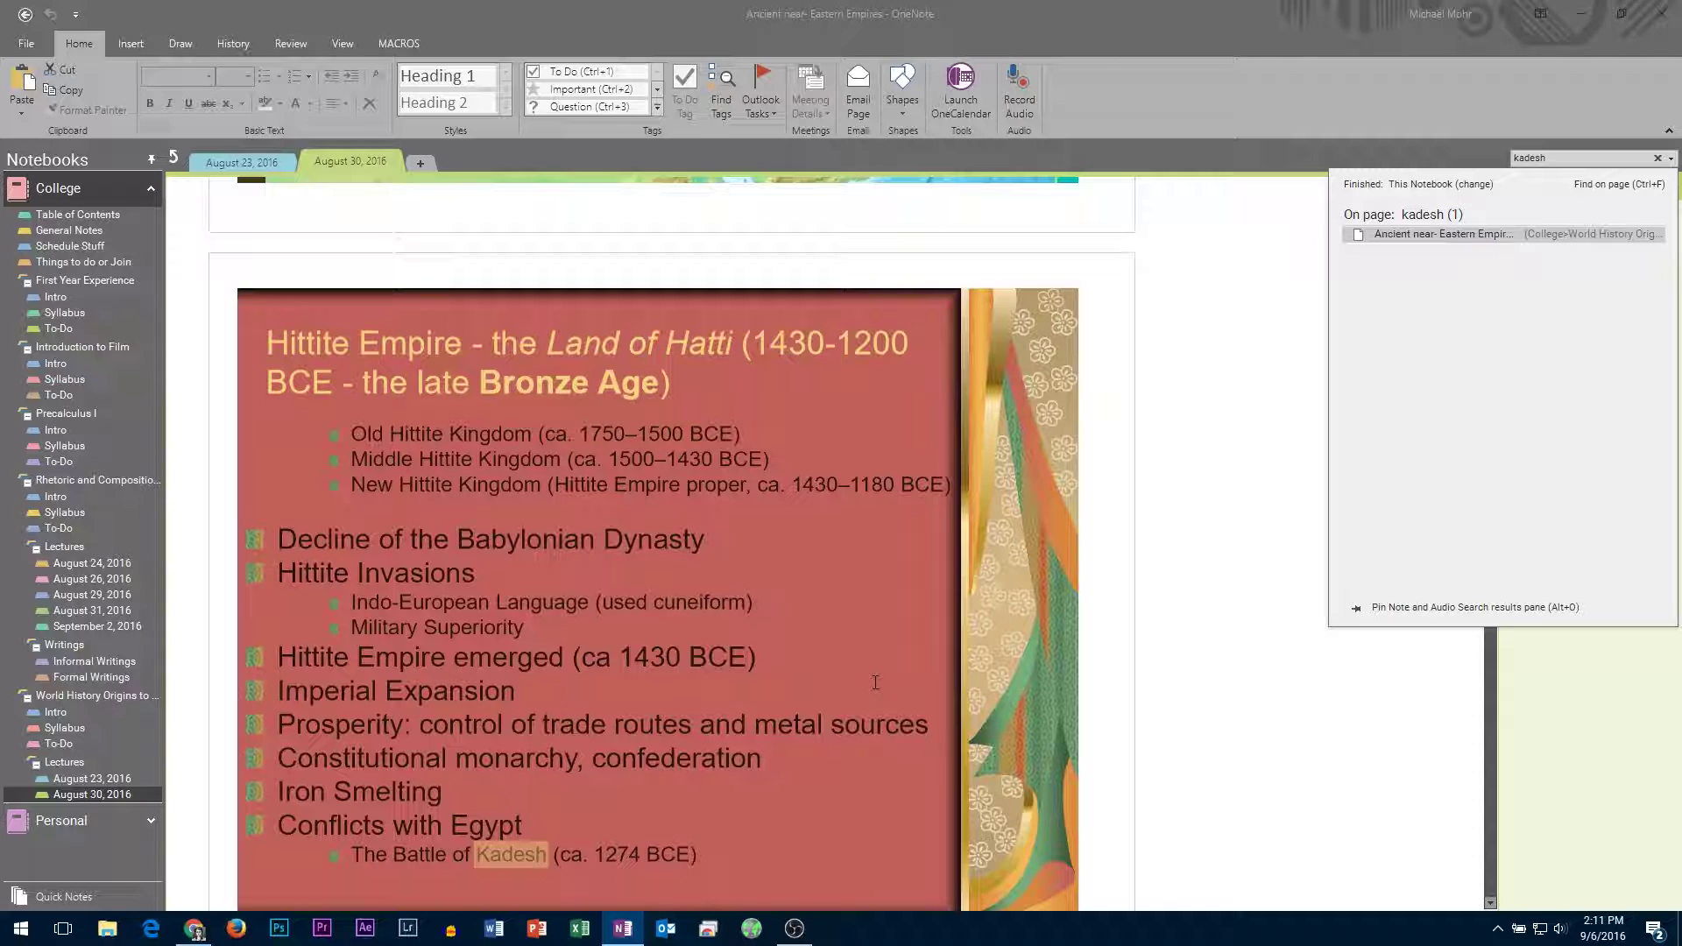
left_click(1662, 160)
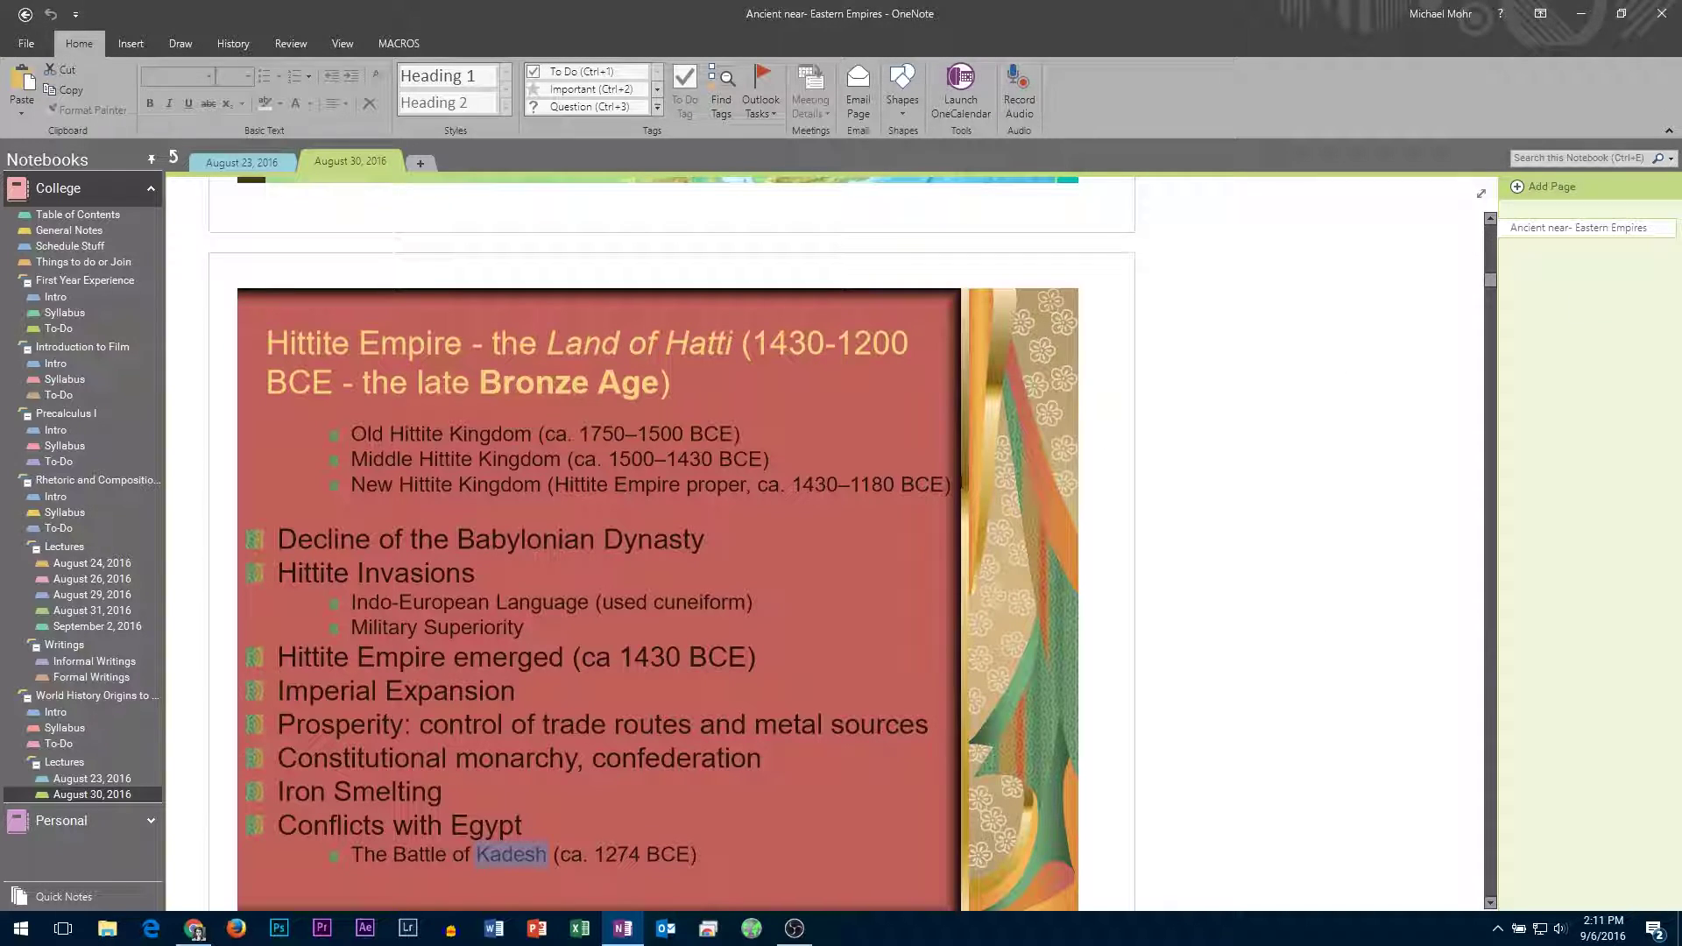
scroll(1189, 454, "down", 5)
scroll(1189, 453, "down", 3)
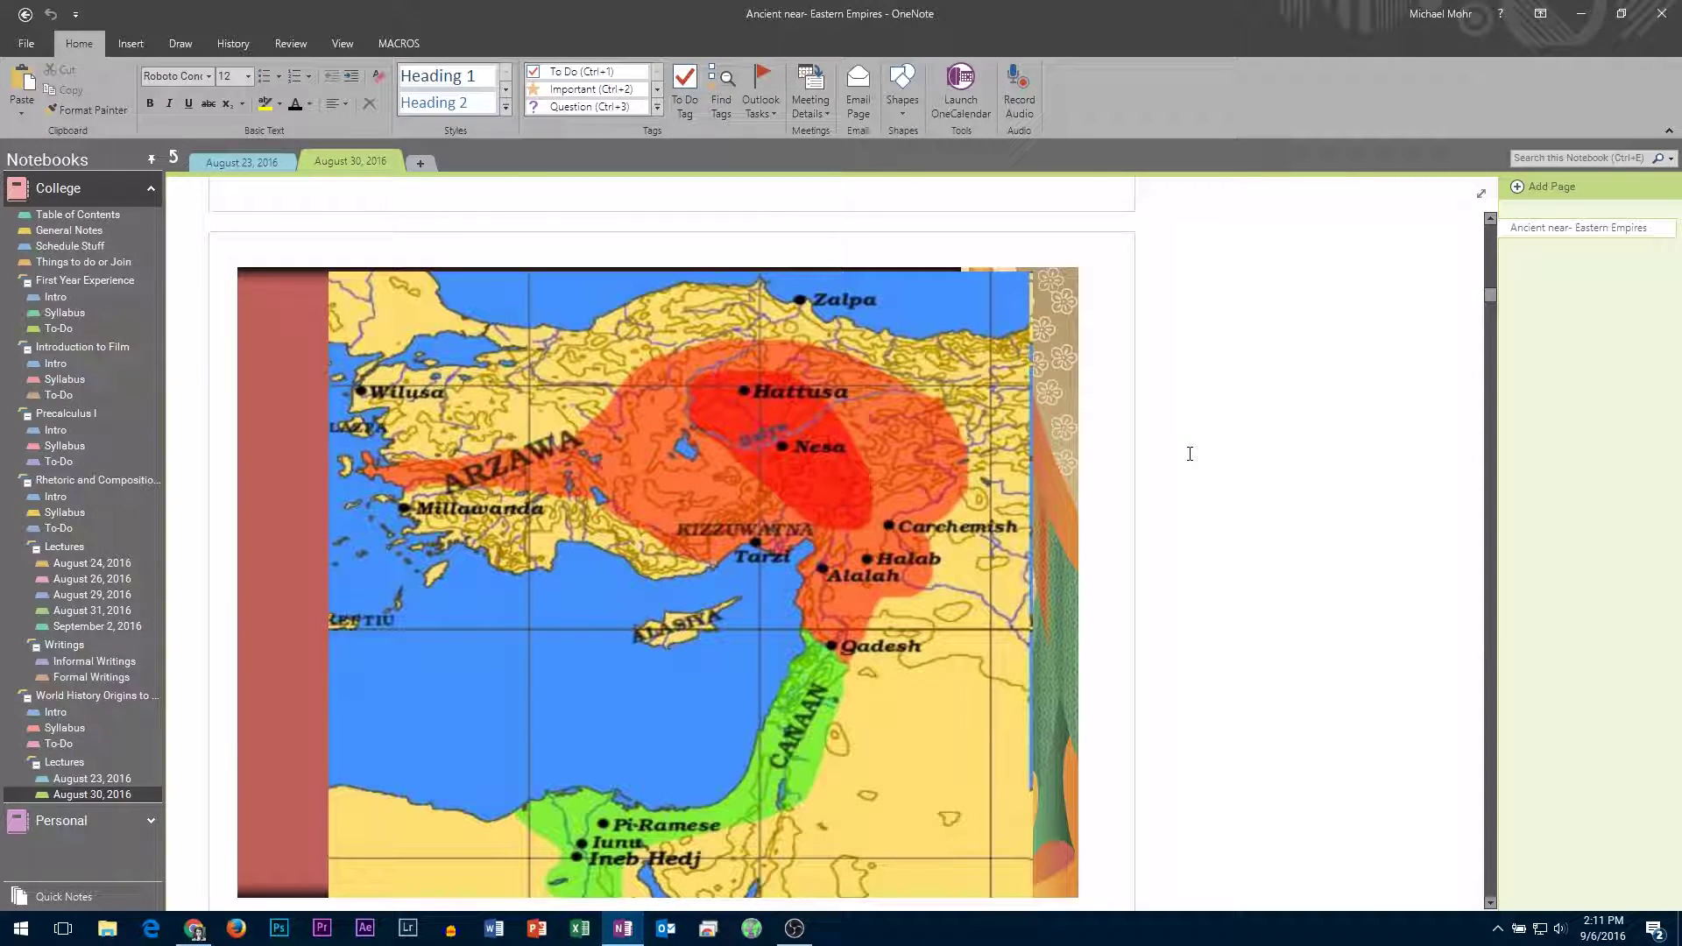
scroll(1189, 454, "down", 5)
scroll(1189, 453, "down", 5)
scroll(1189, 453, "down", 3)
scroll(1190, 454, "down", 4)
scroll(1189, 453, "up", 5)
scroll(1190, 454, "up", 5)
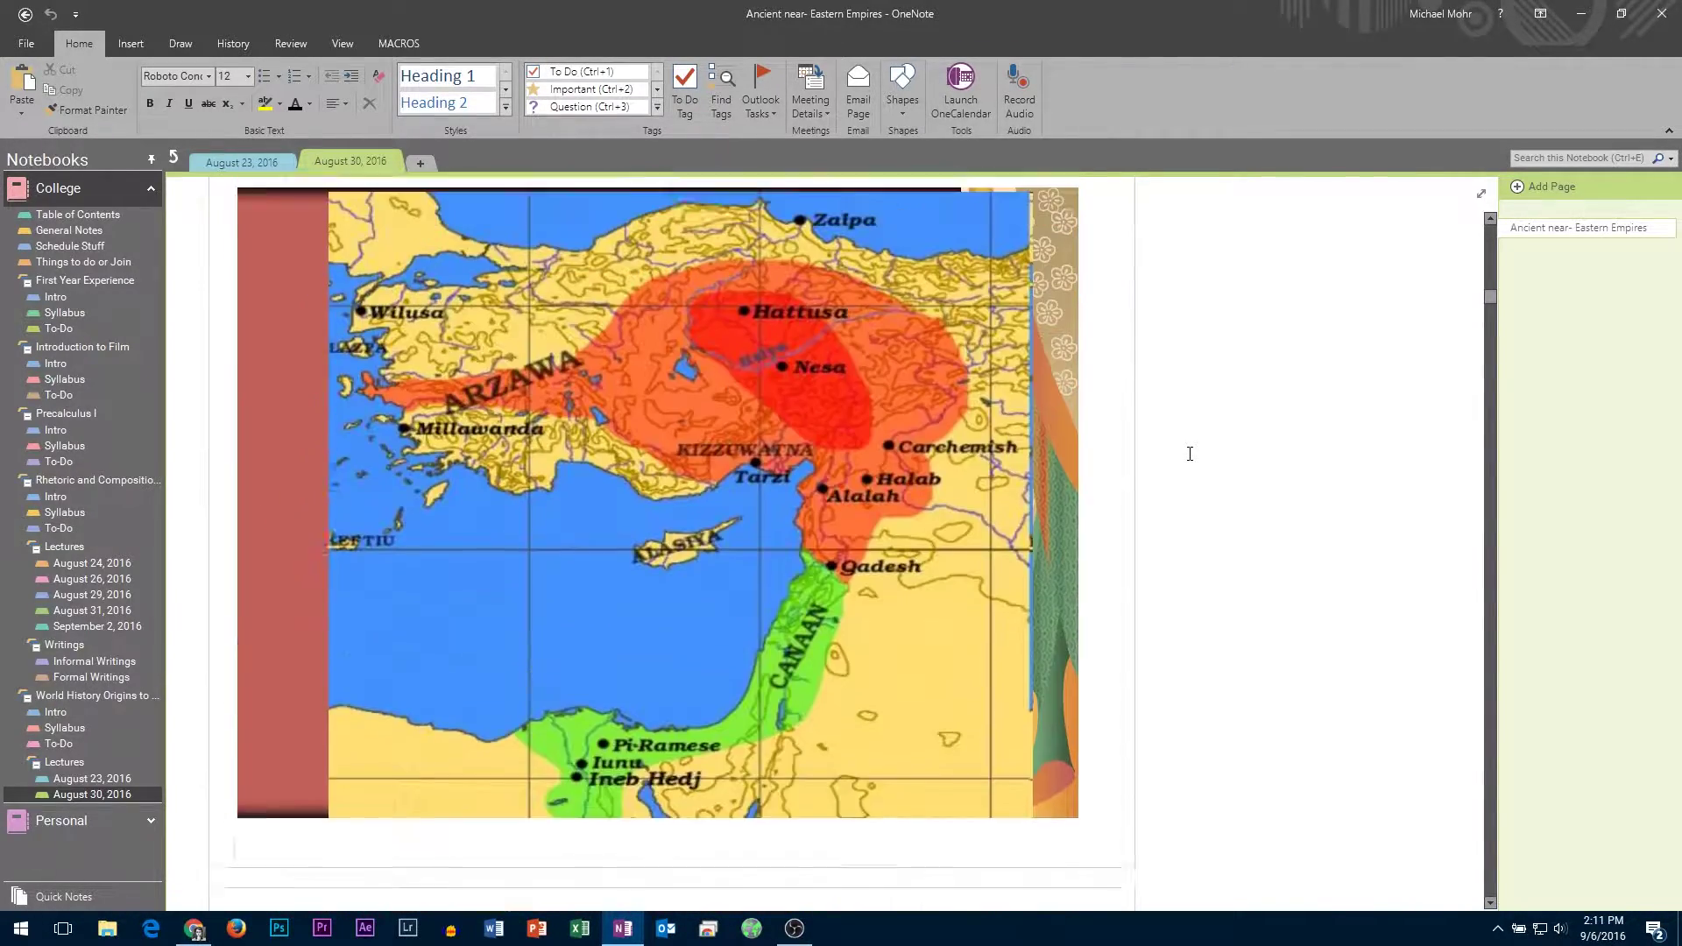
scroll(1189, 453, "up", 5)
scroll(1189, 453, "up", 5)
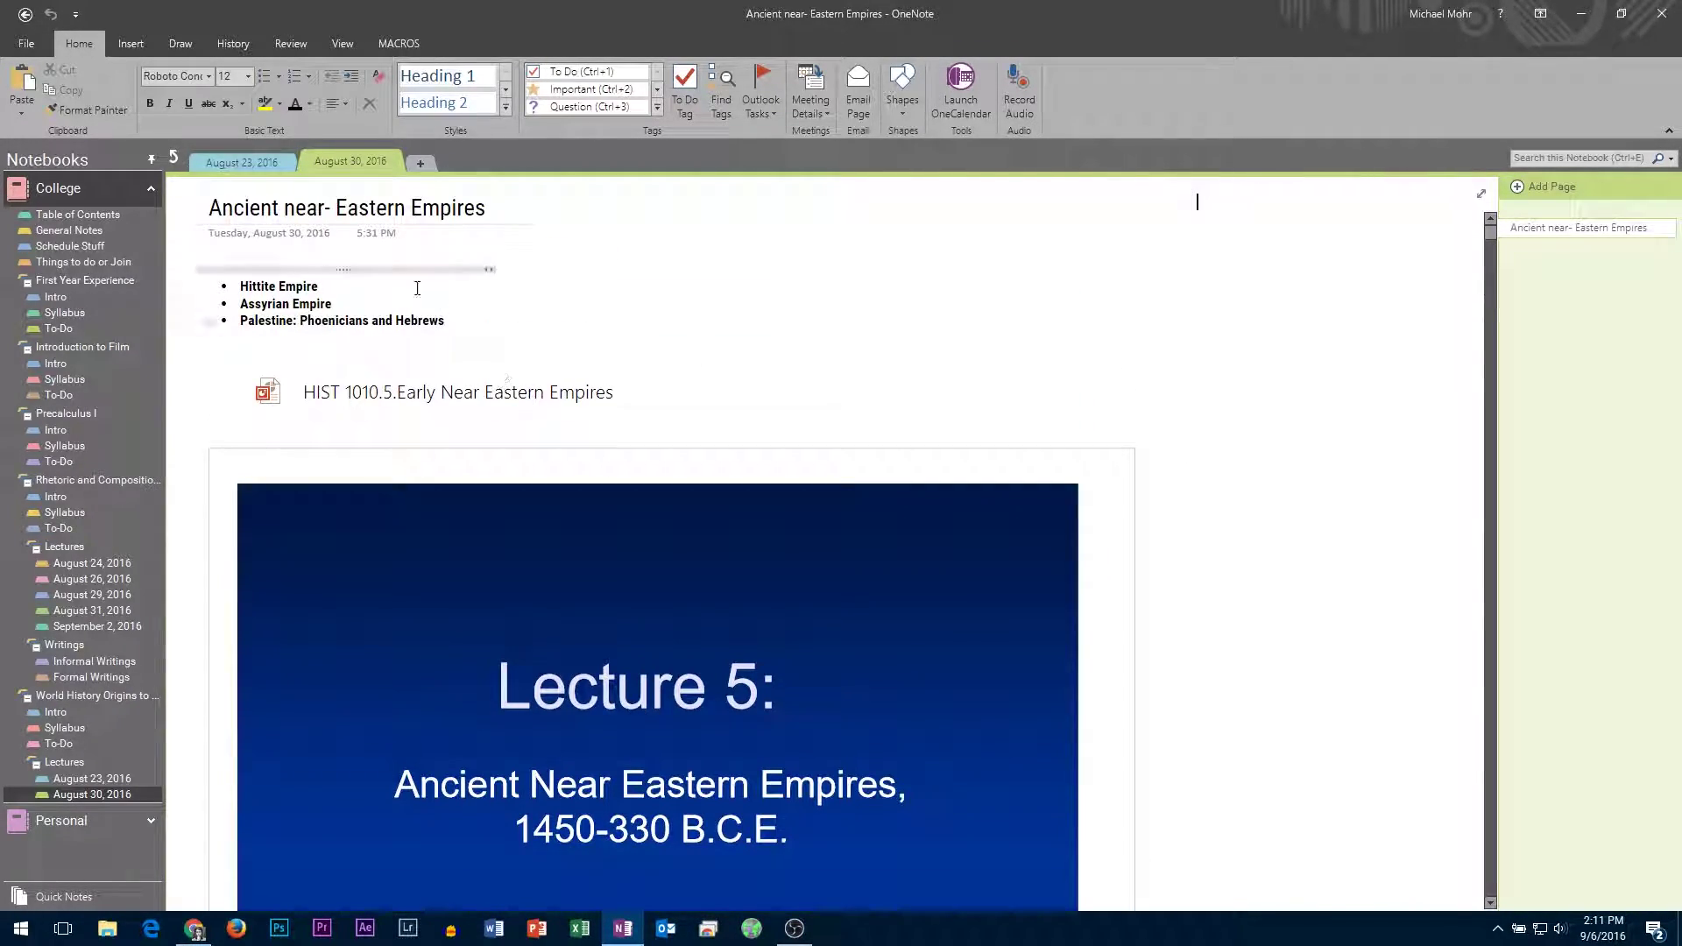
Step: Go up to the Table of Contents and open the General Notes section
left_click(237, 163)
left_click(176, 160)
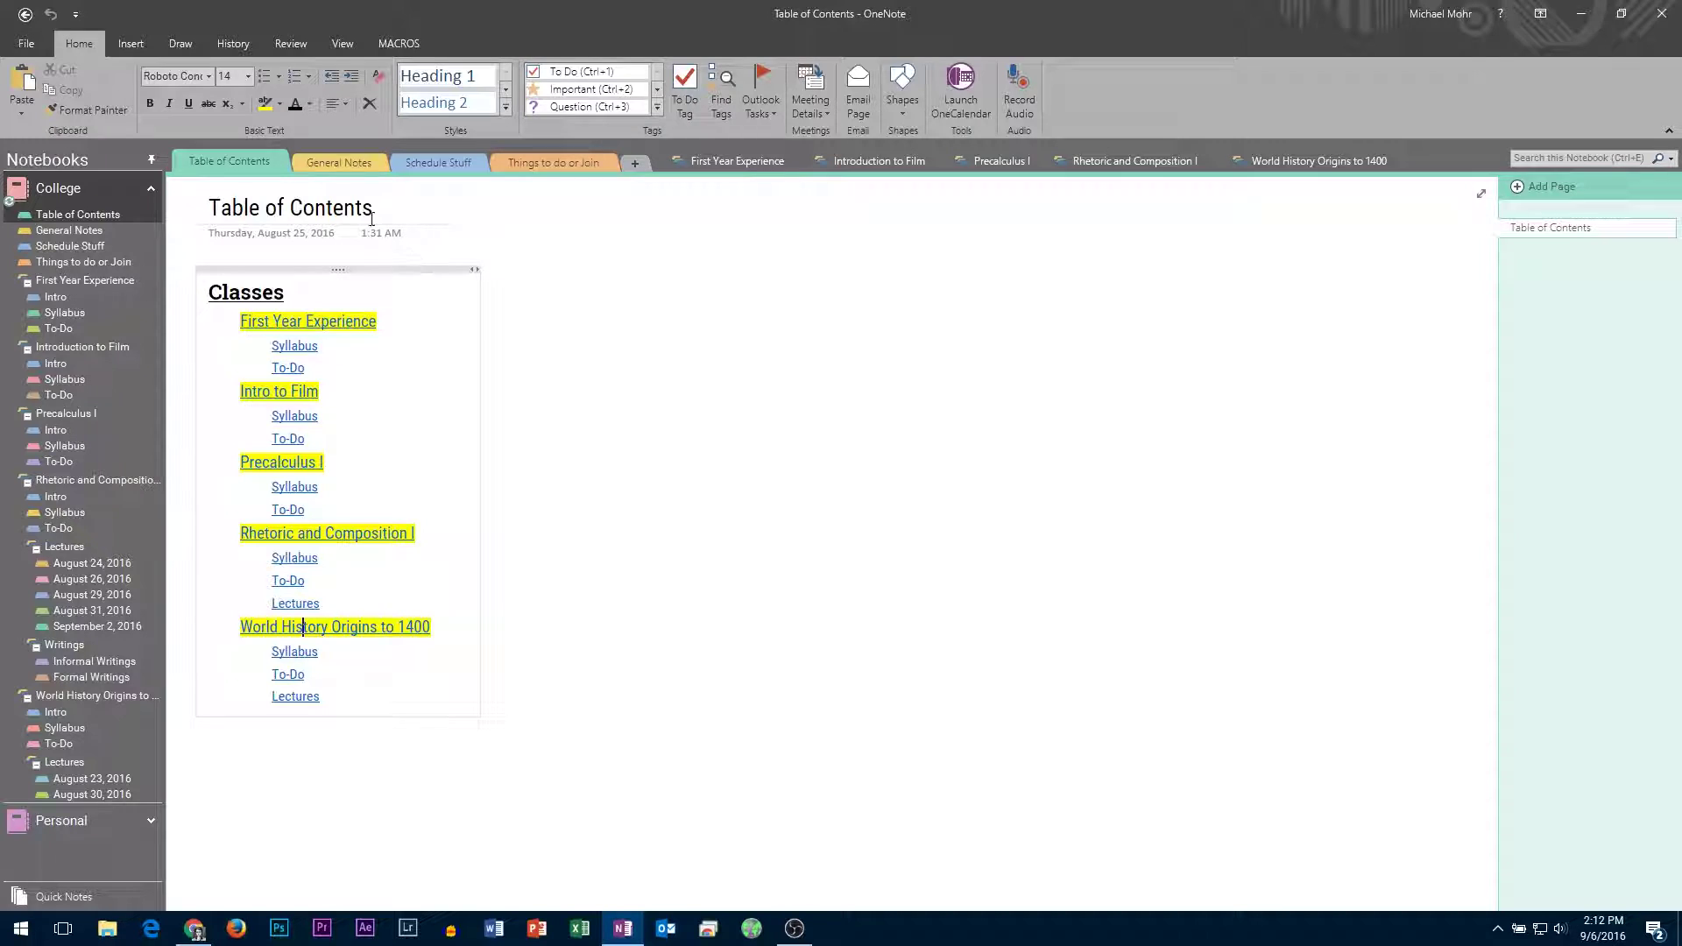
left_click(339, 162)
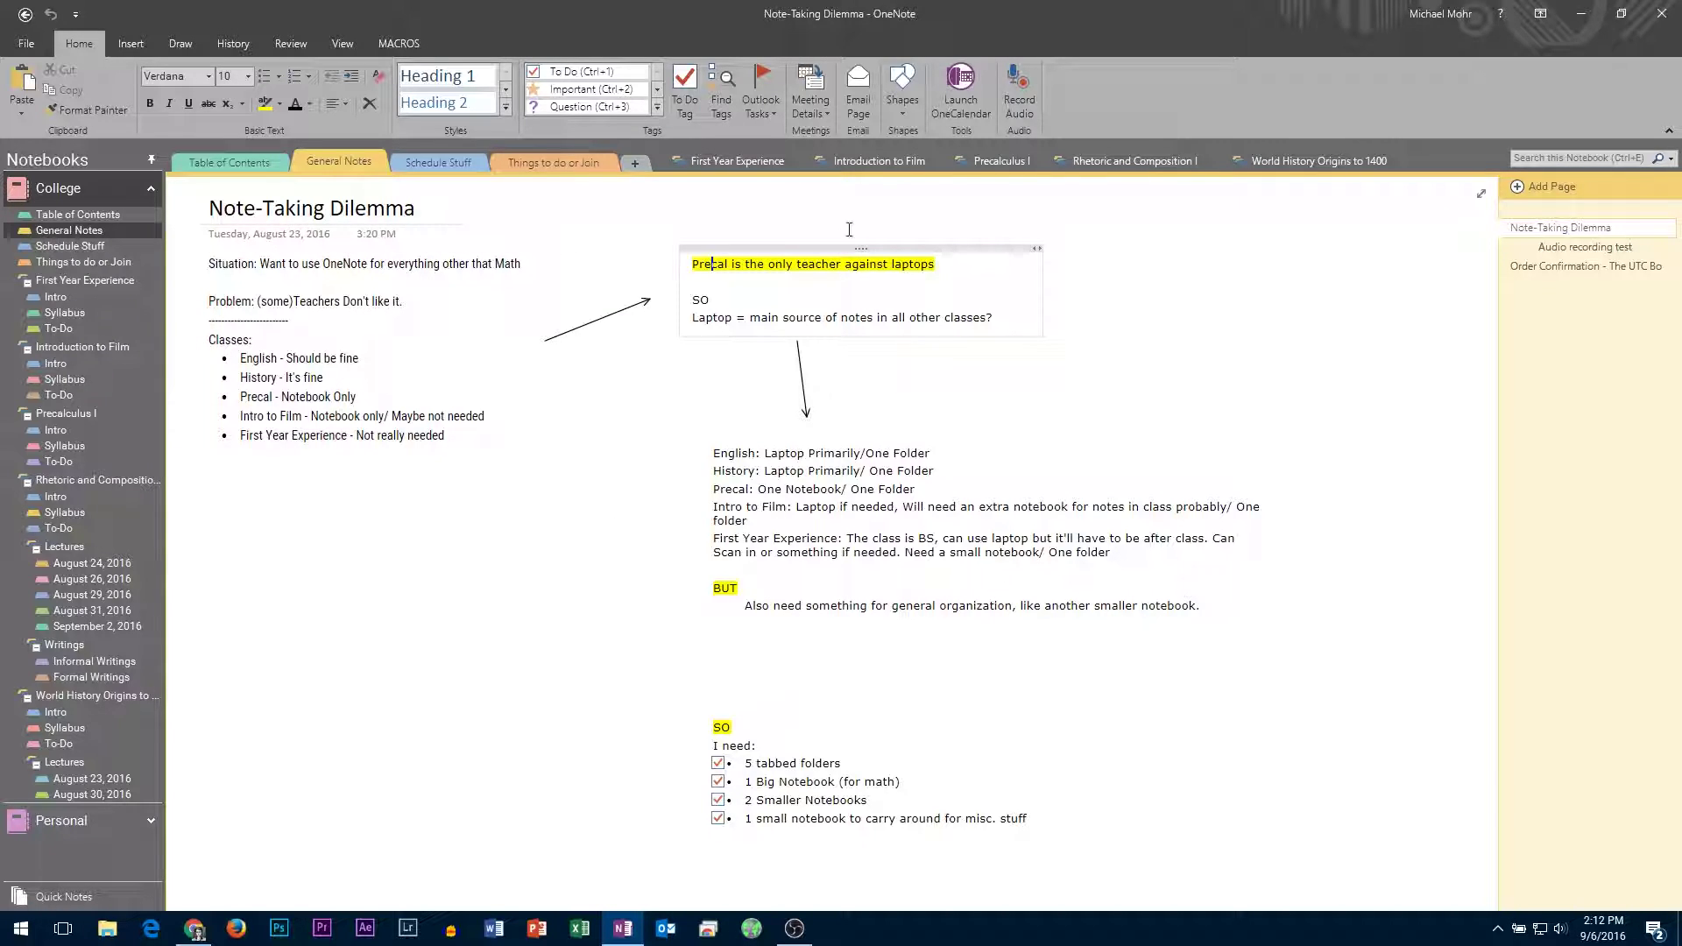
Step: Draw a trial diagonal line below the Classes list, then undo it
left_click(903, 102)
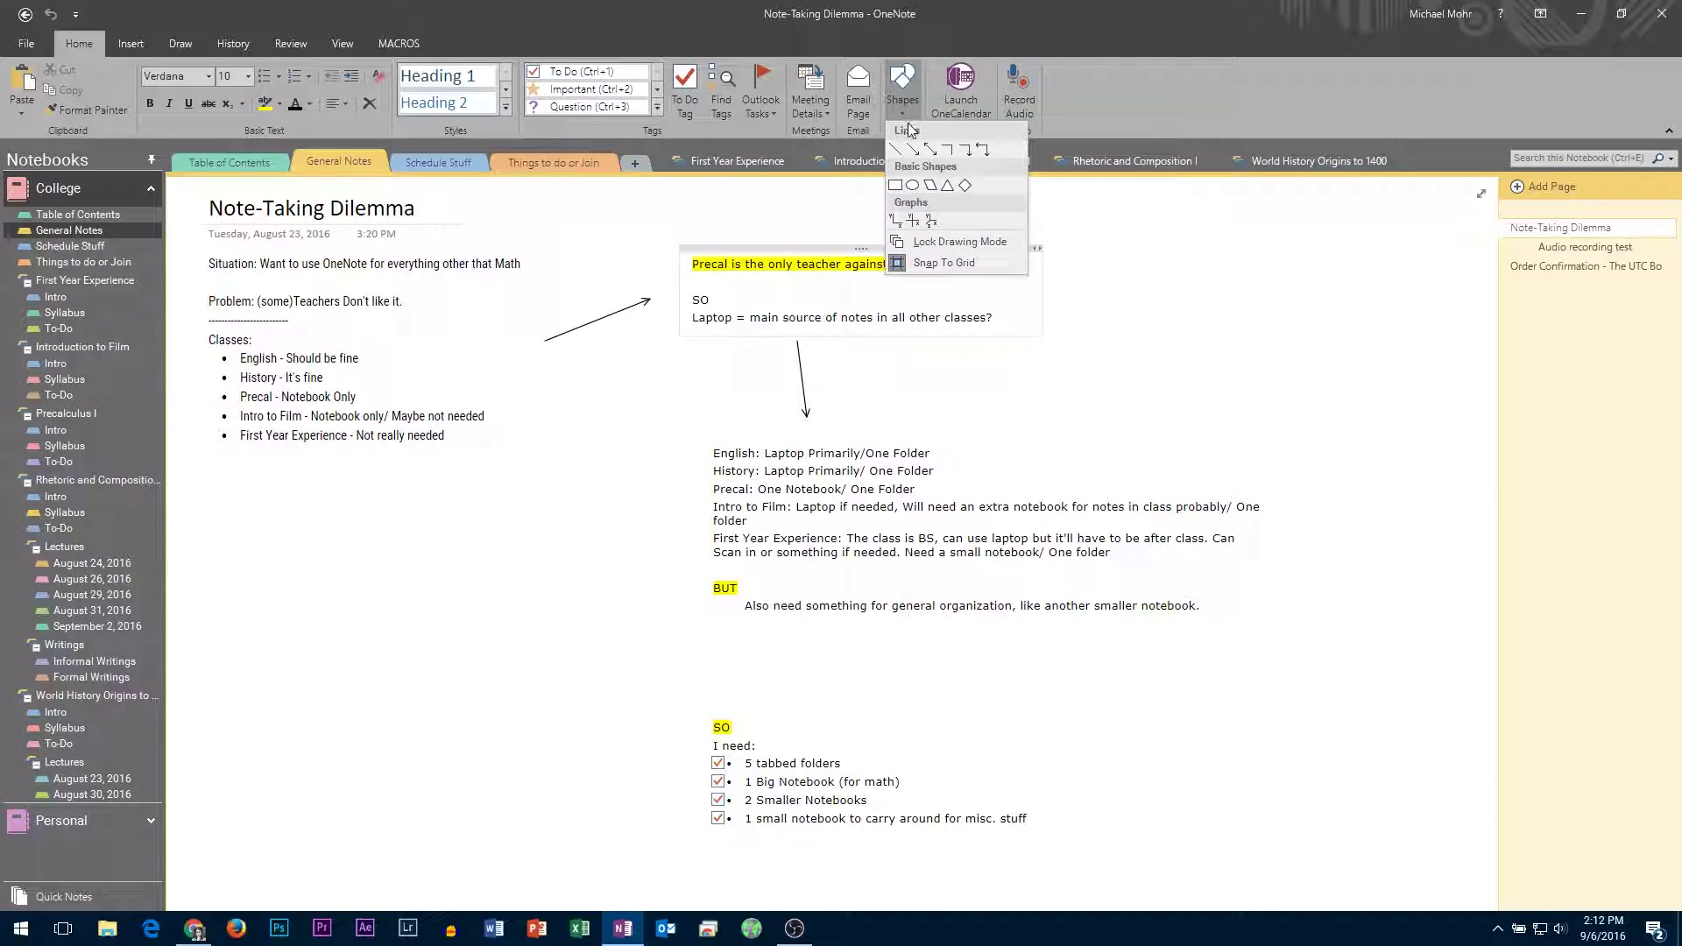
left_click(909, 151)
left_click_drag(355, 575, 481, 739)
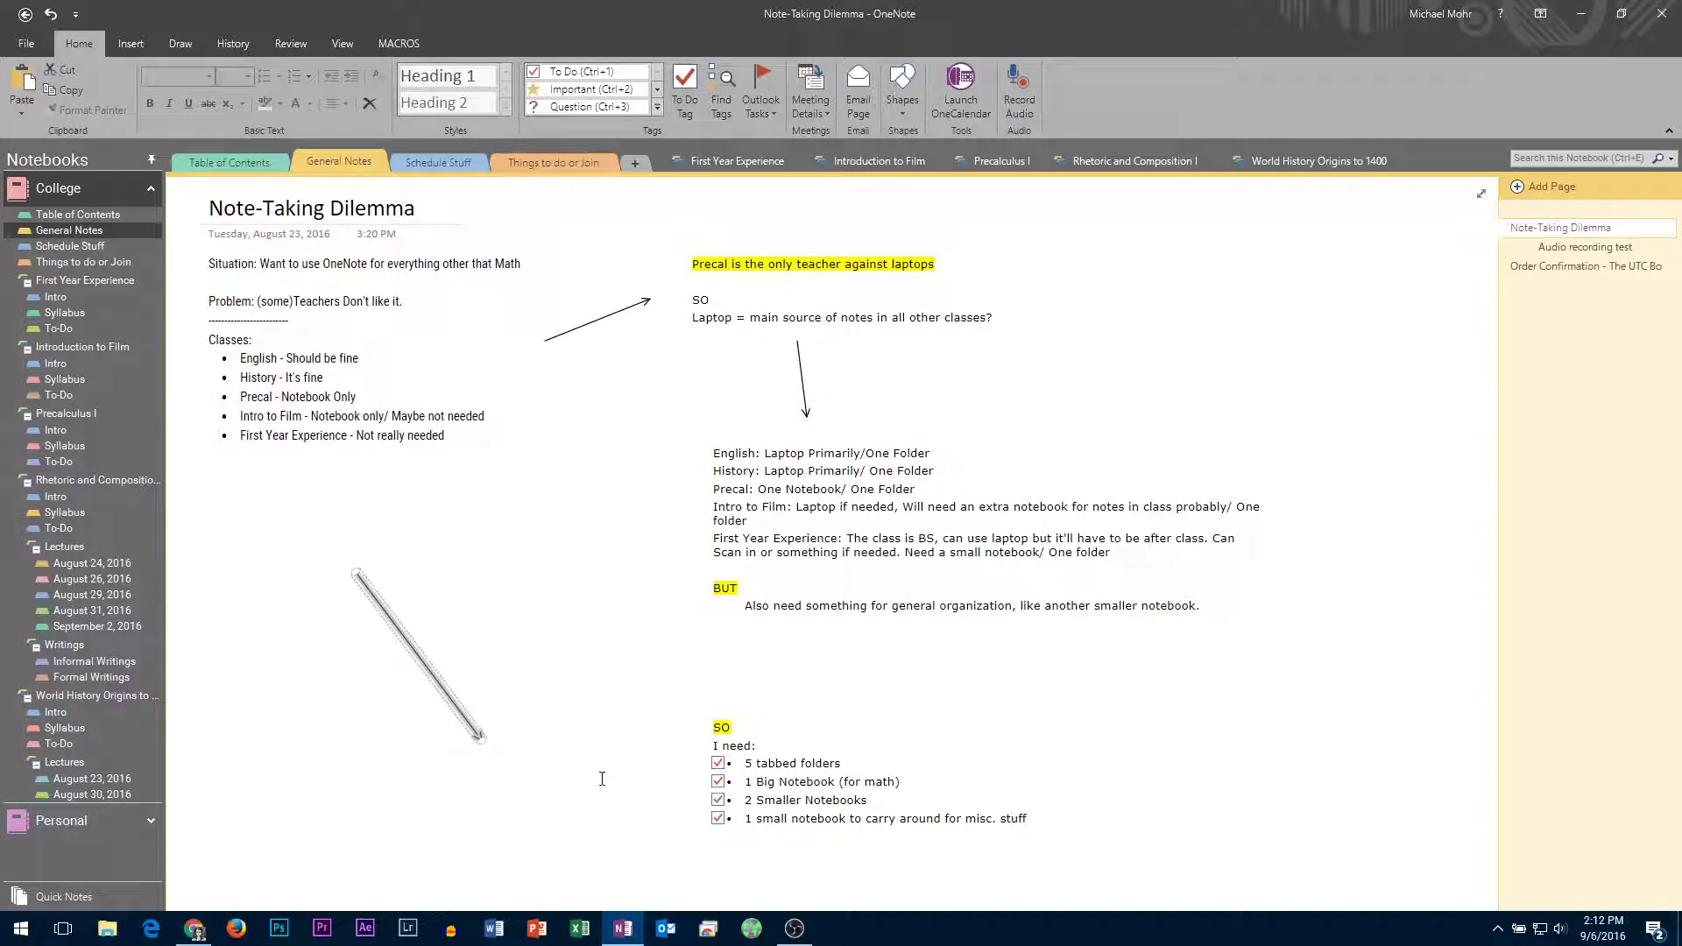
left_click(600, 743)
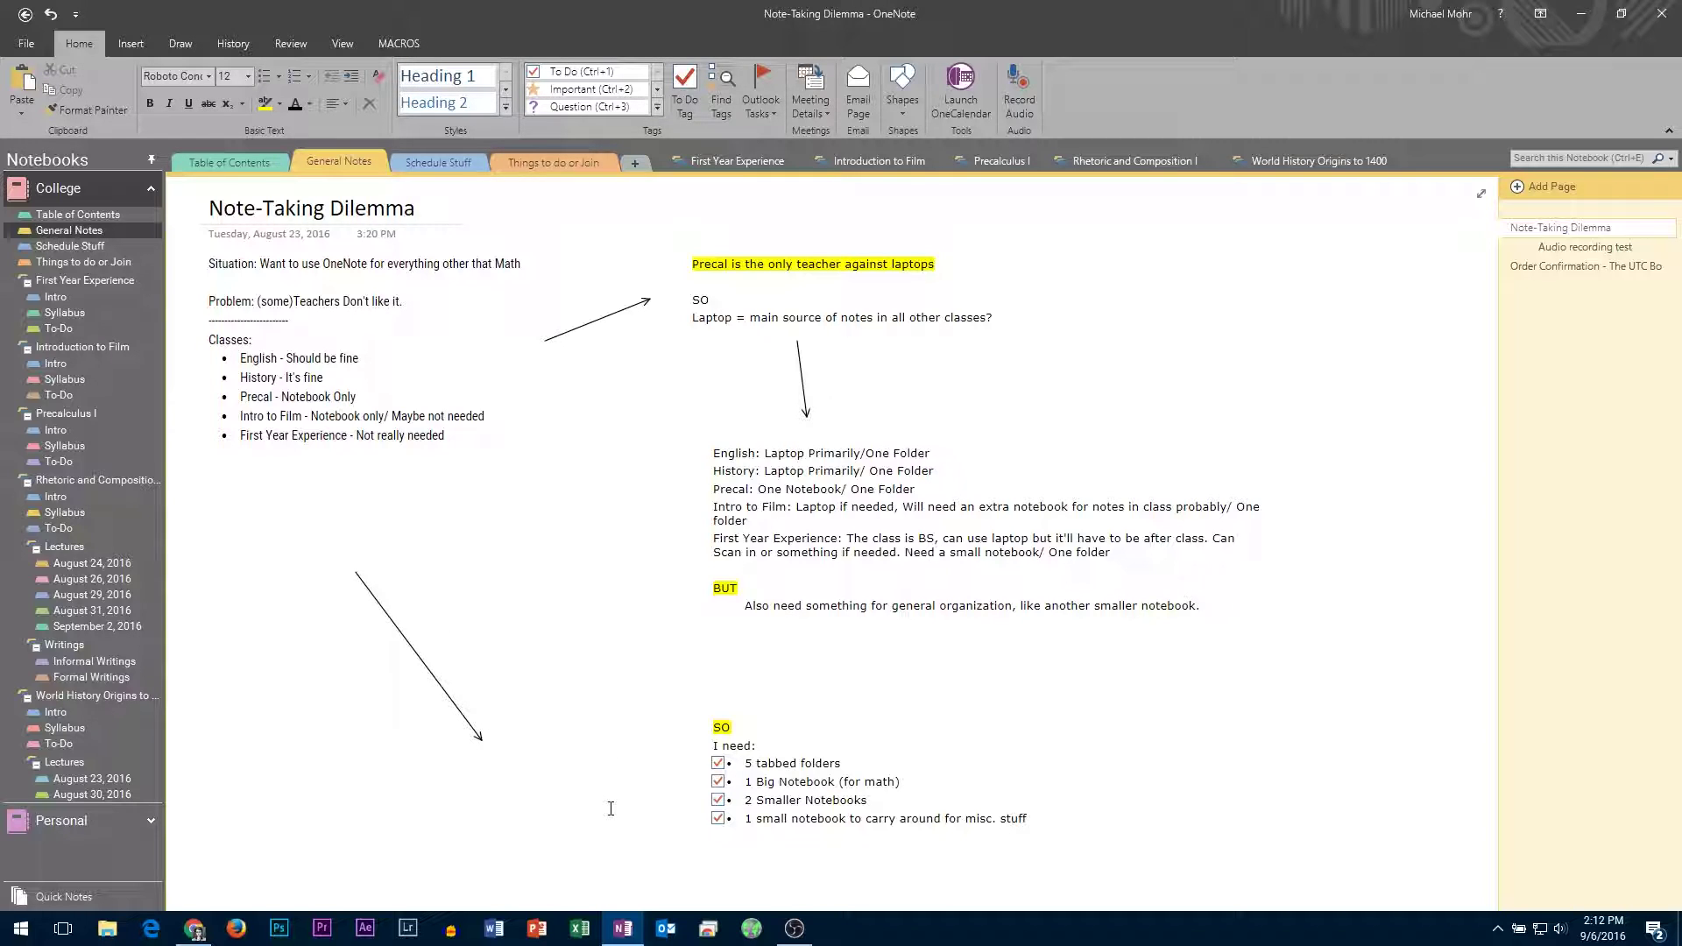
key("ctrl+z")
Step: Open OneNote Options at Customize Ribbon, move the window, and cancel without changes
left_click(27, 43)
left_click(60, 379)
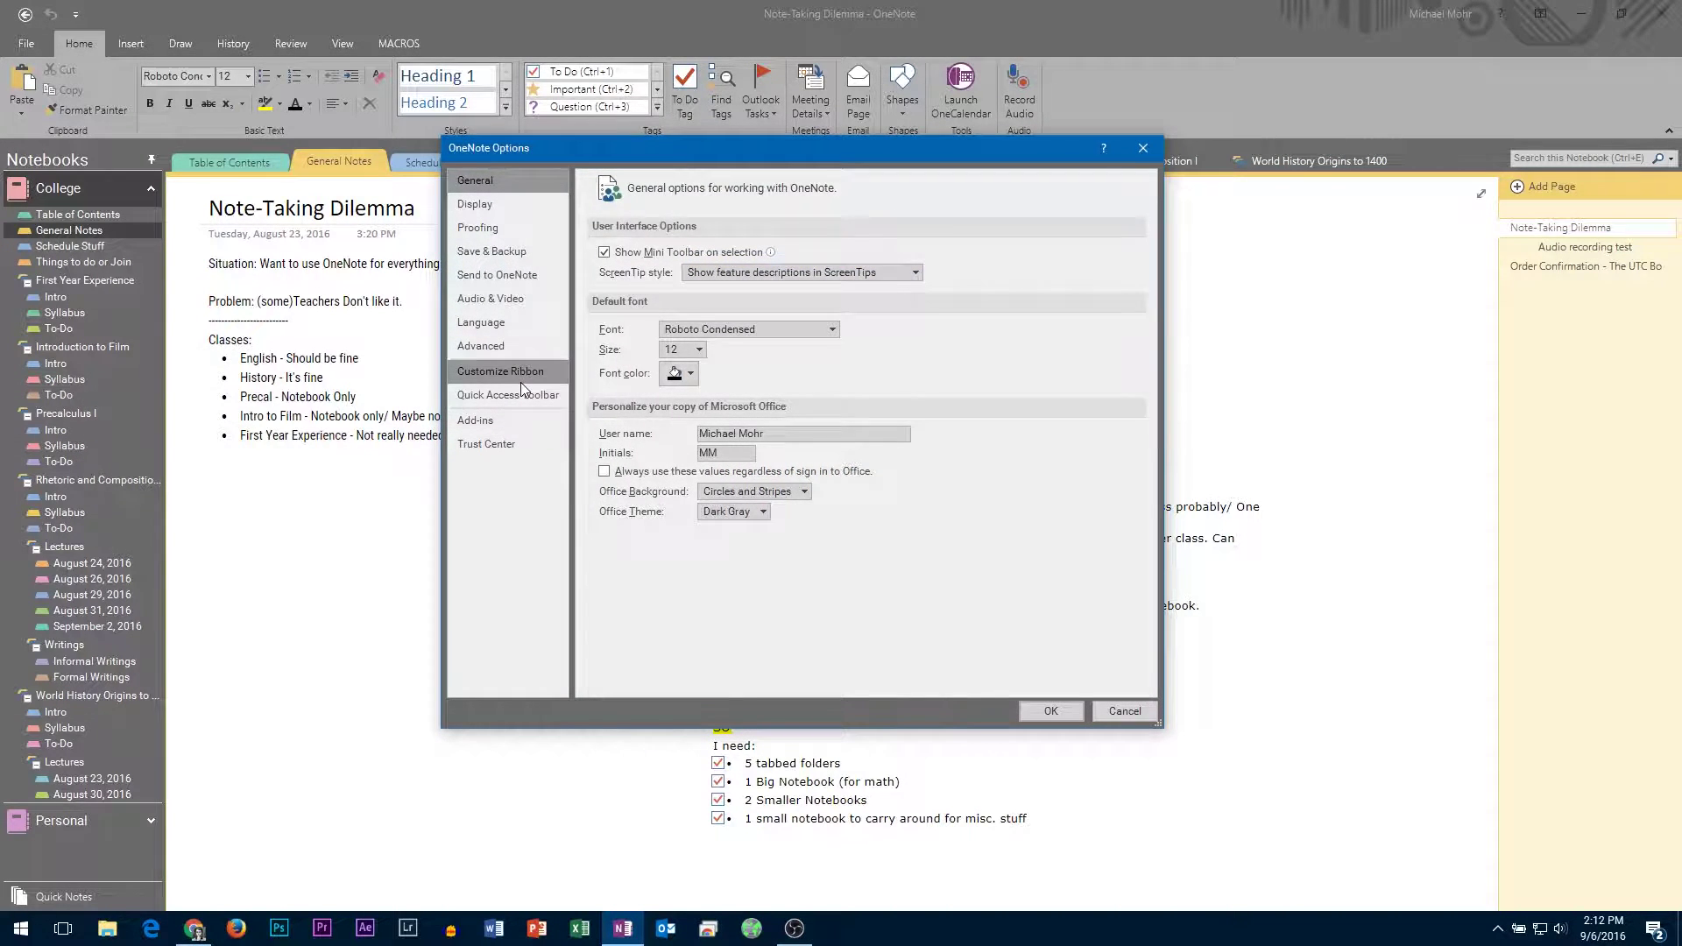
left_click(500, 372)
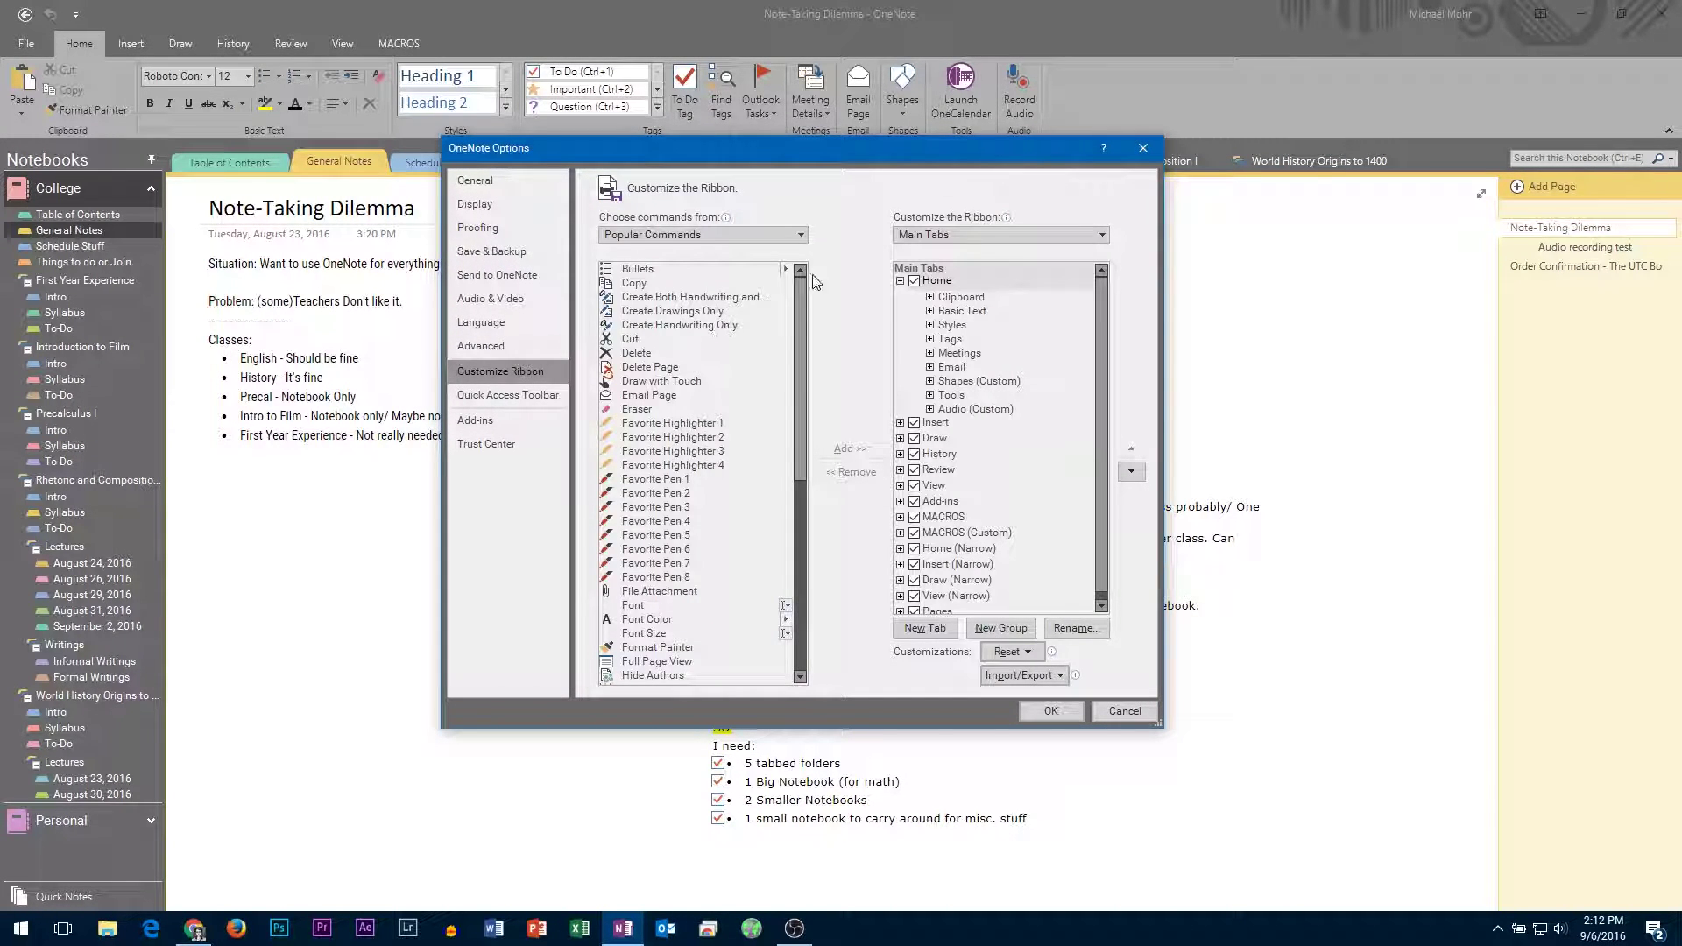
scroll(936, 289, "down", 1)
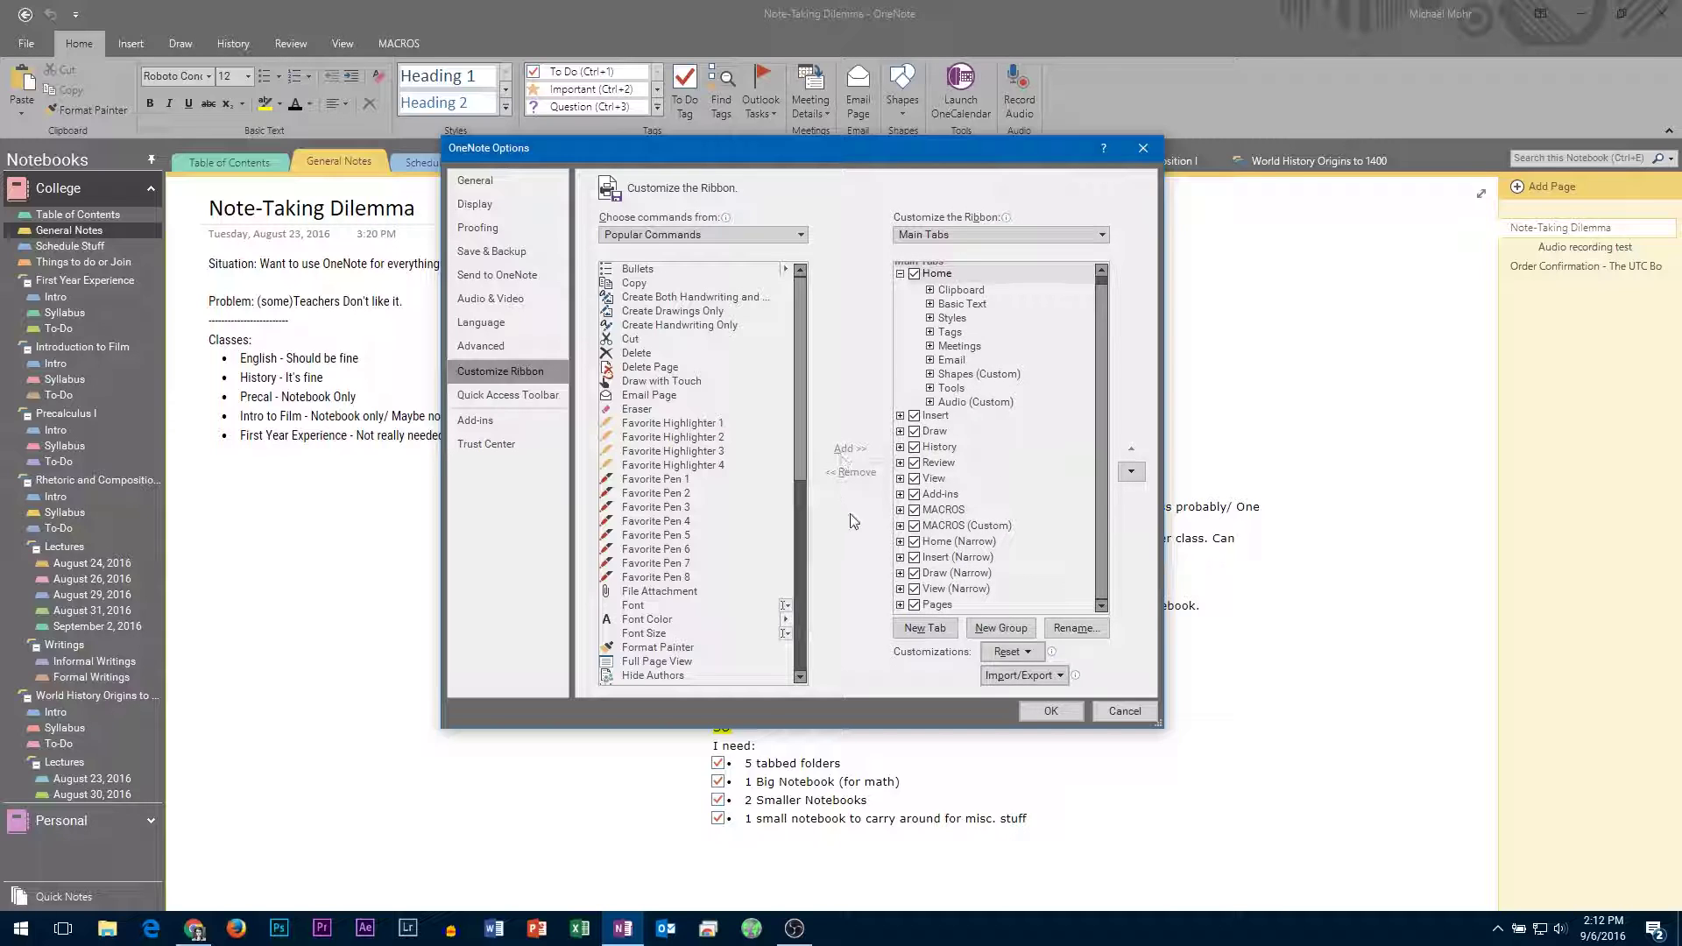
scroll(655, 387, "down", 5)
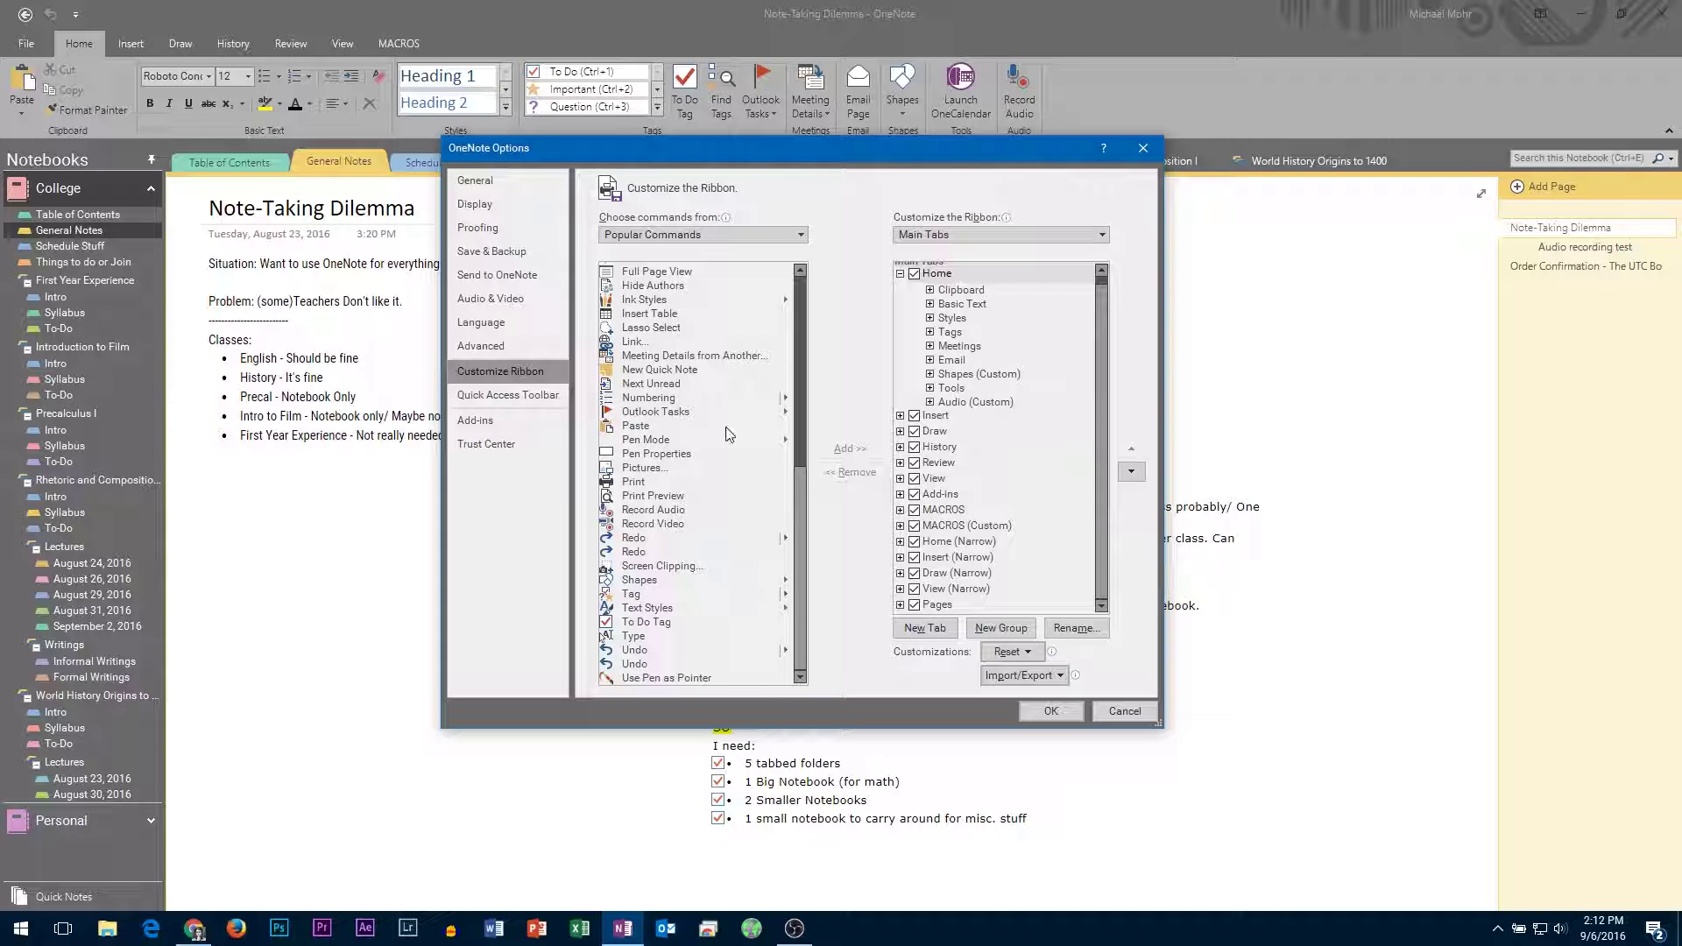
left_click_drag(834, 166, 991, 260)
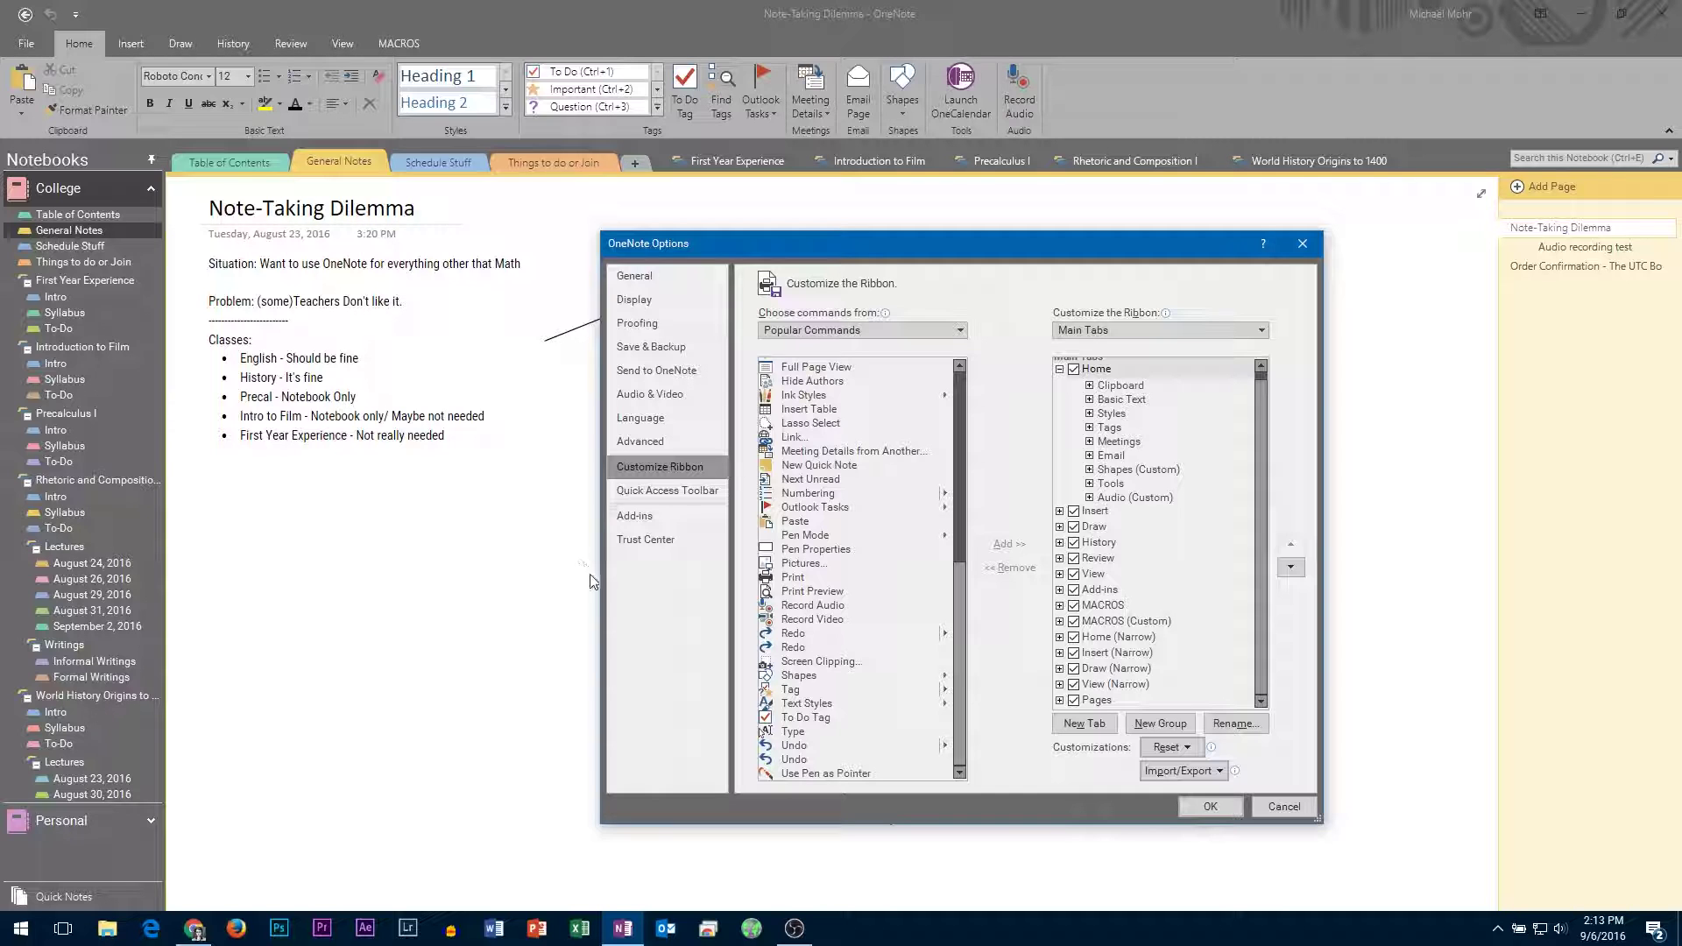
left_click(1274, 805)
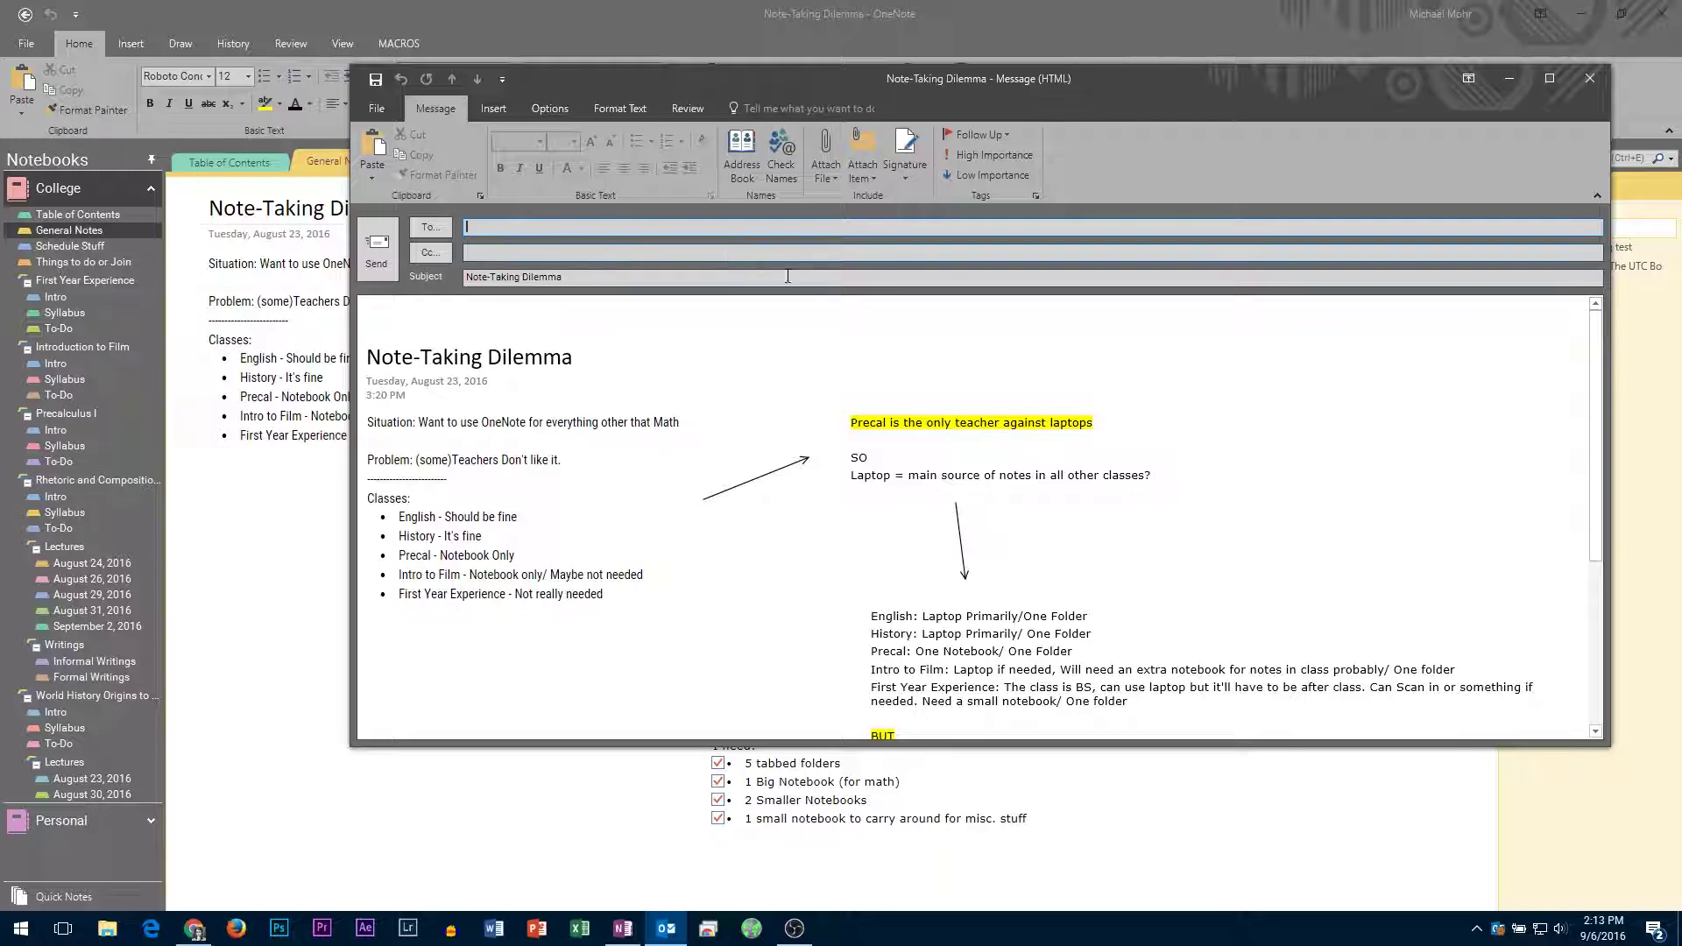
scroll(966, 515, "down", 3)
scroll(966, 515, "down", 3)
scroll(966, 515, "up", 6)
scroll(967, 516, "down", 3)
scroll(967, 516, "down", 2)
scroll(789, 526, "up", 5)
left_click_drag(794, 122, 707, 125)
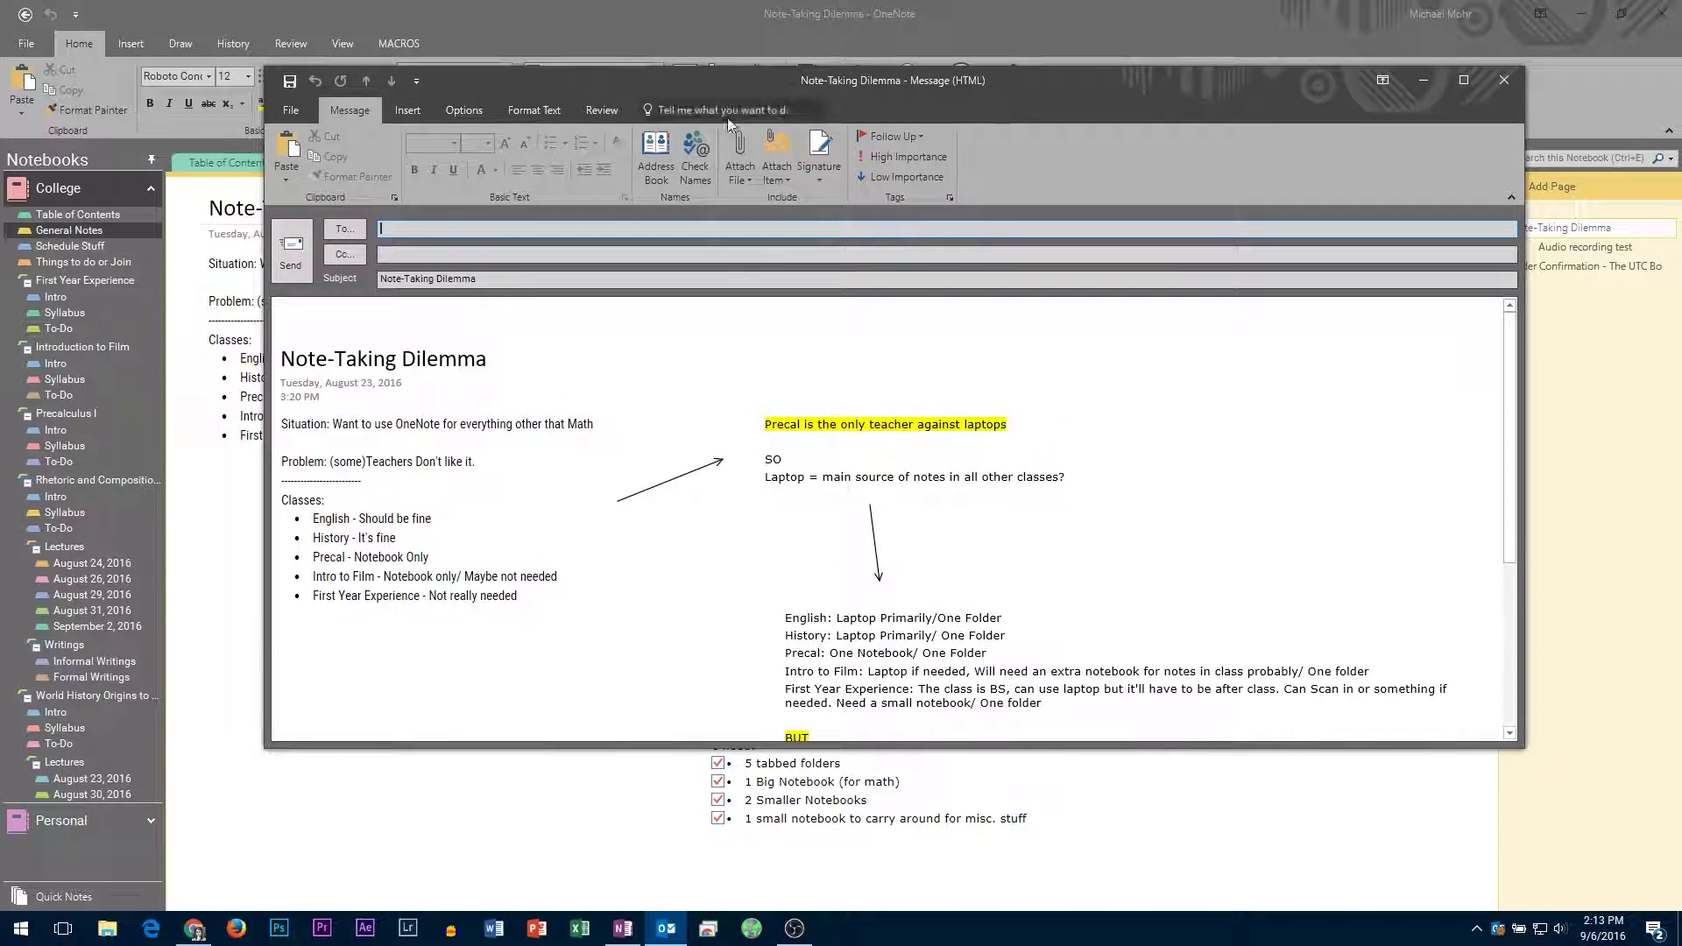
left_click(657, 155)
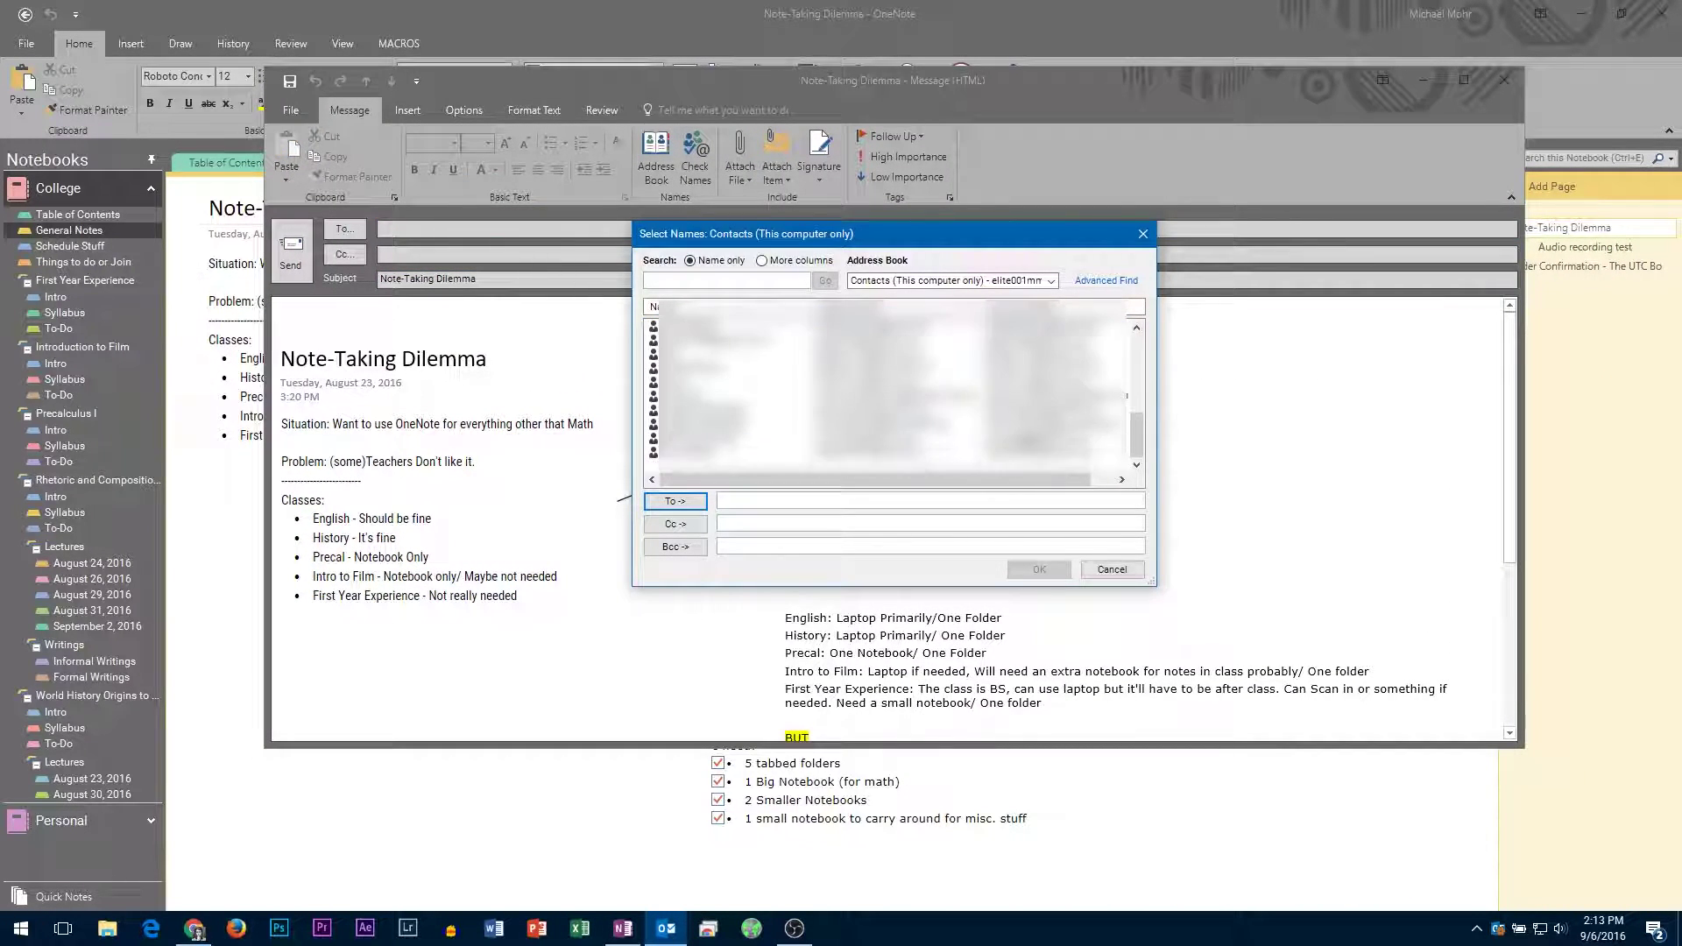
left_click(1113, 569)
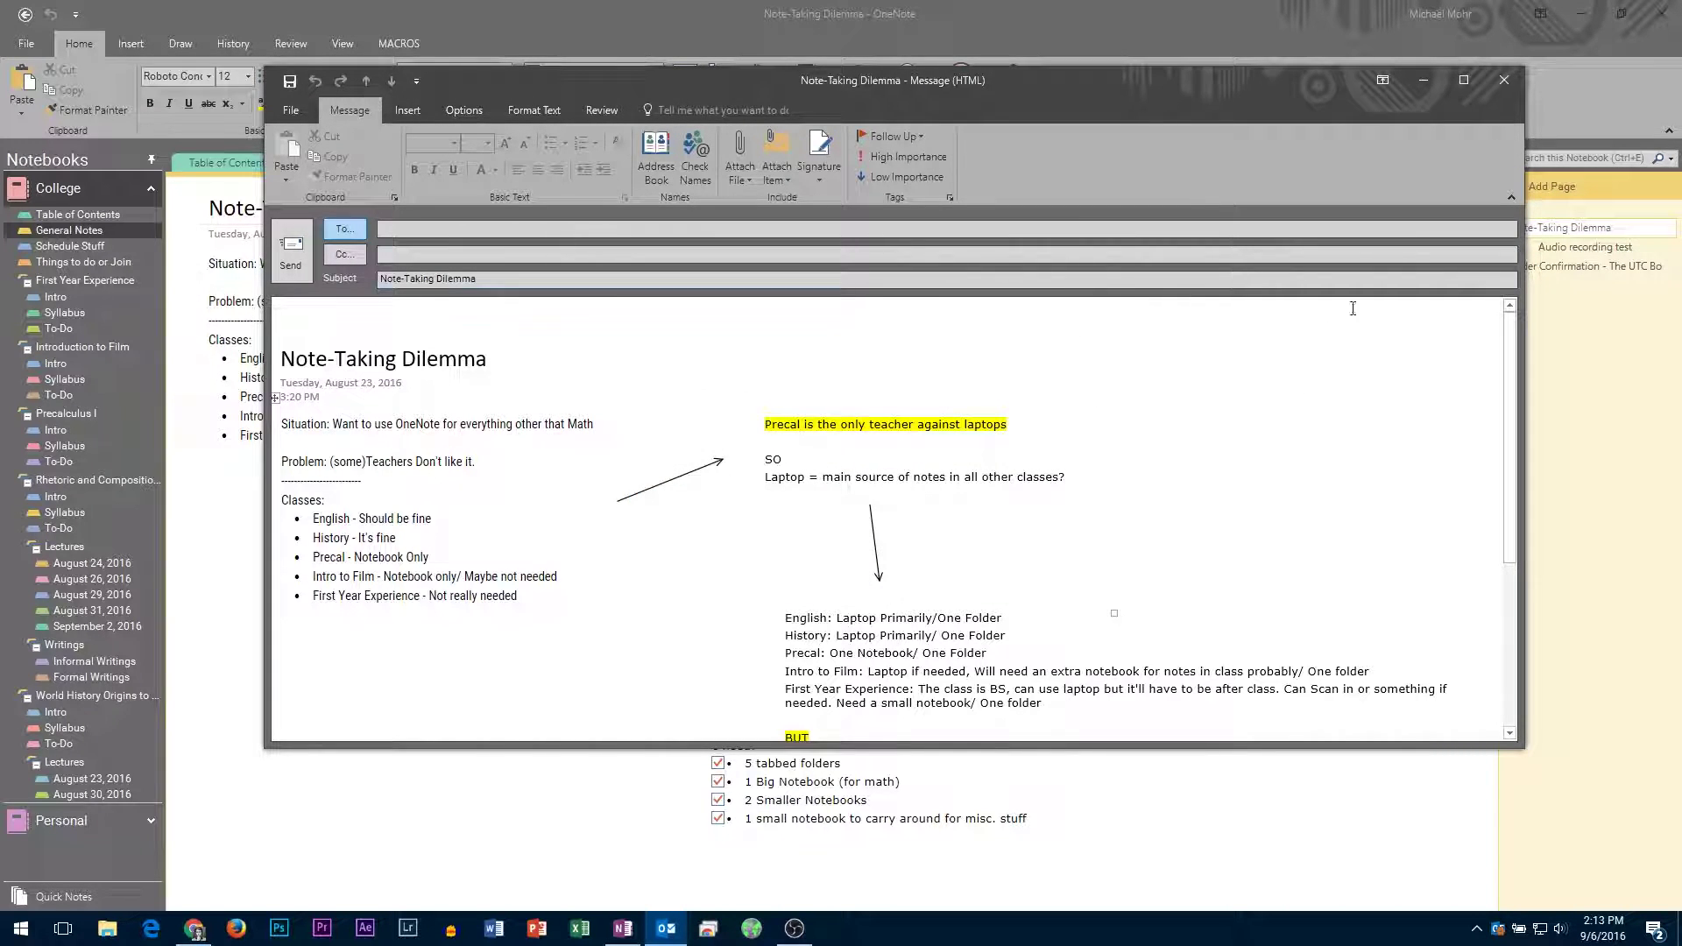
left_click(1504, 80)
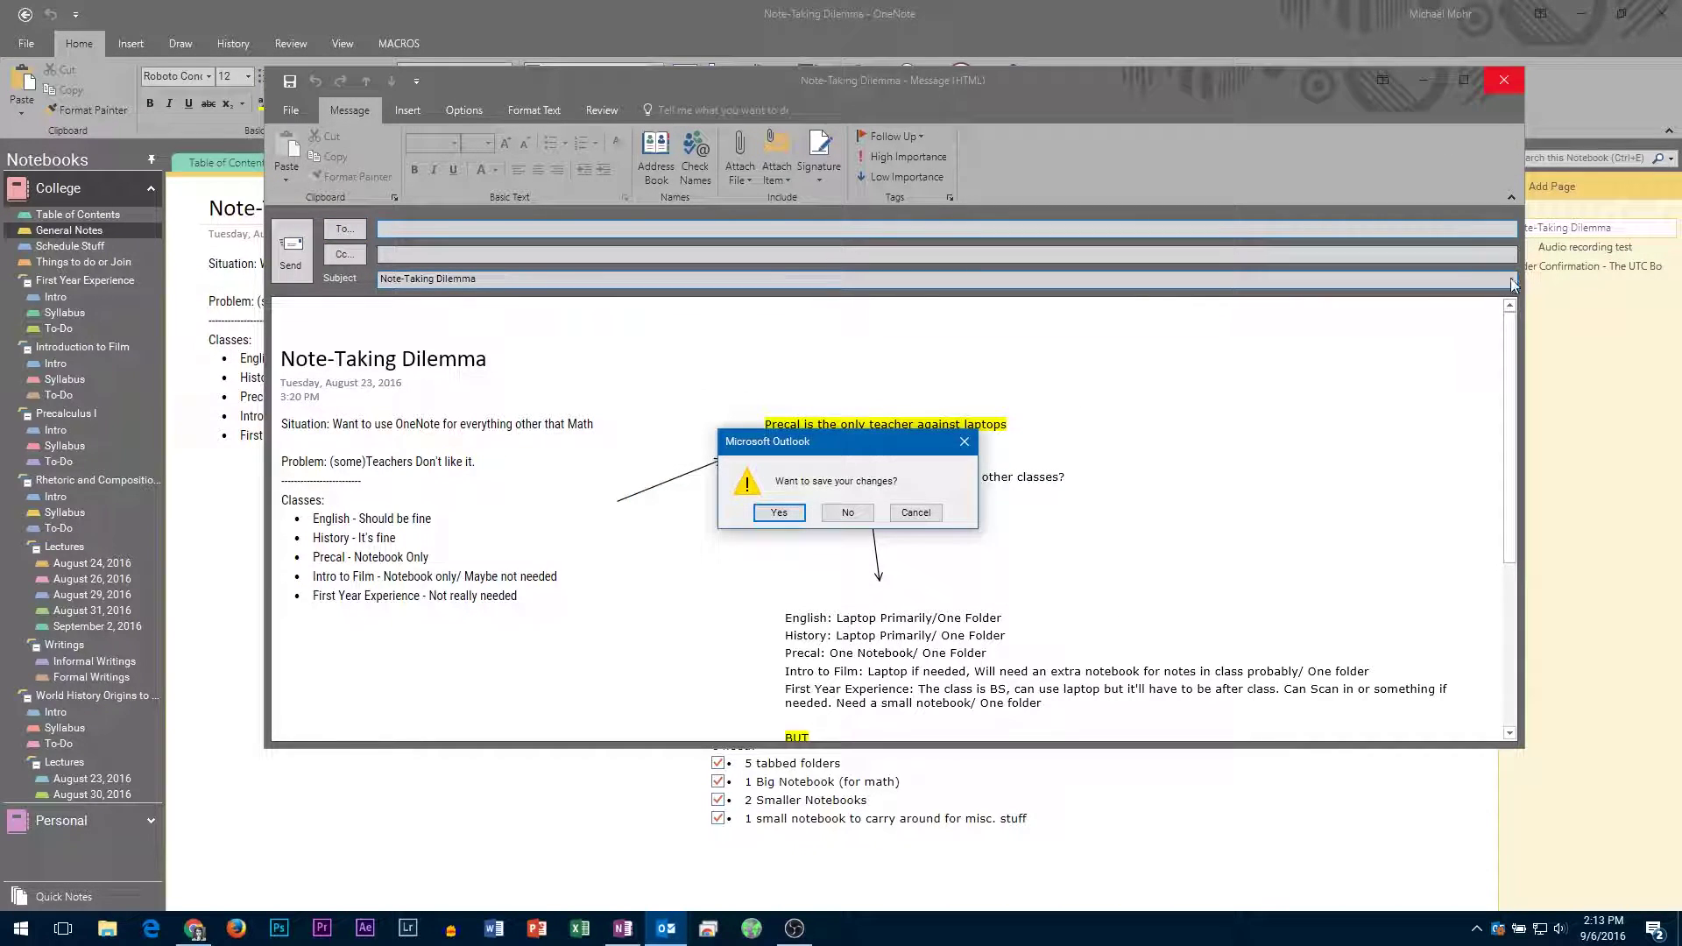
left_click(848, 513)
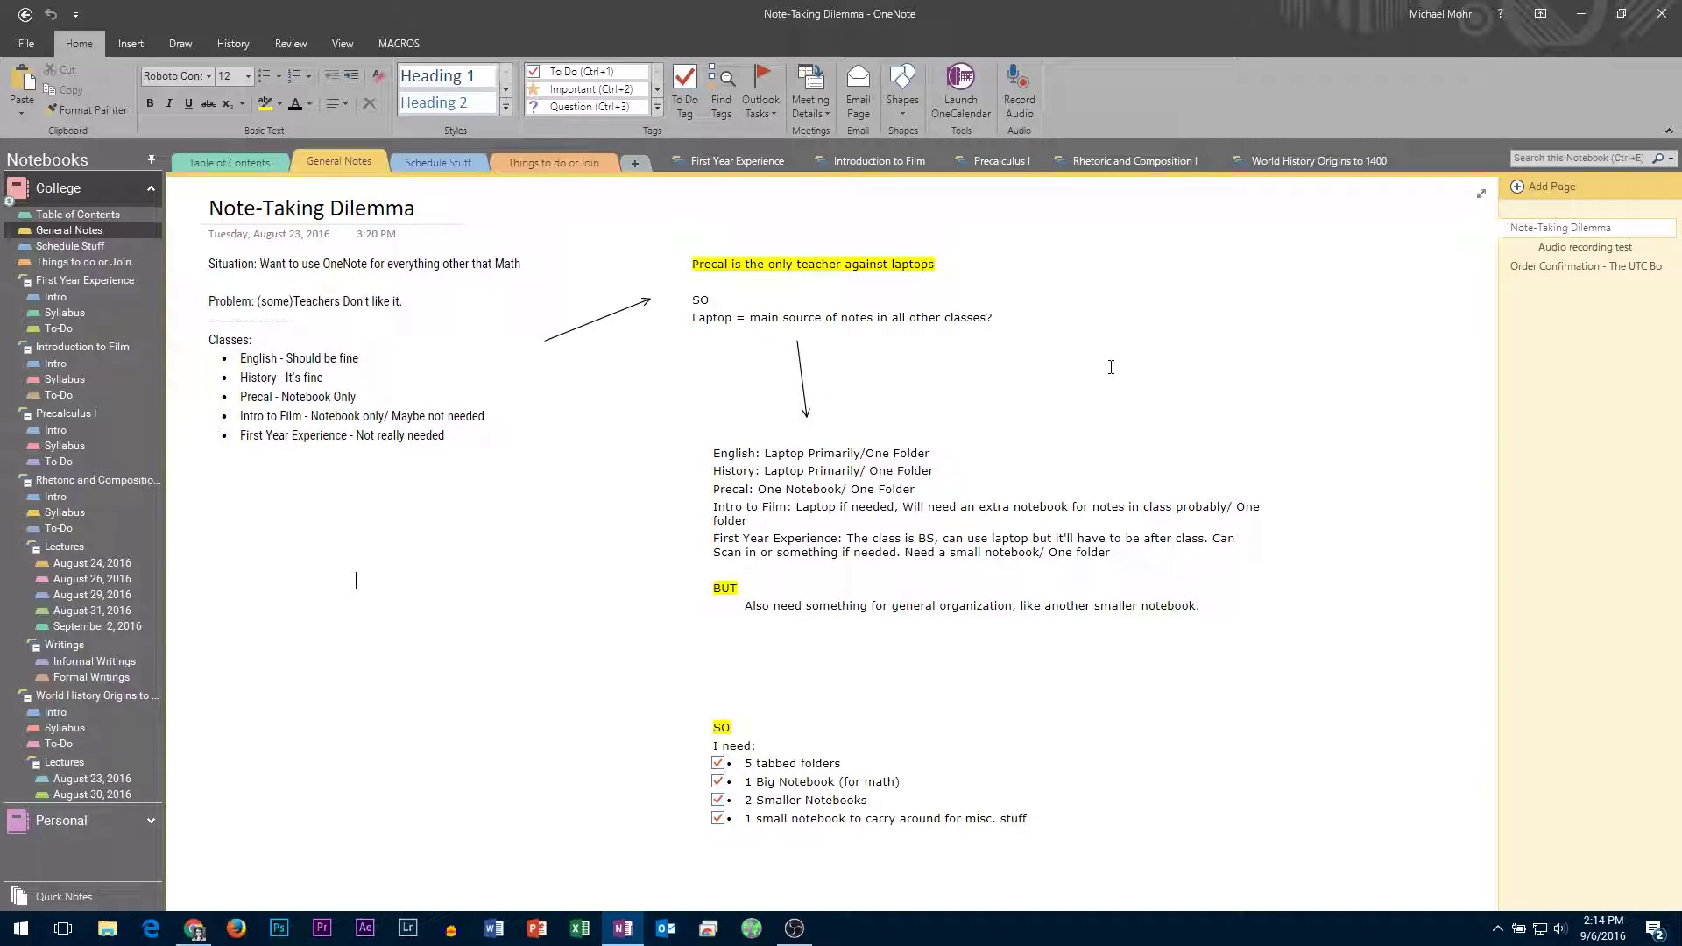
Step: Open Earliest Societies, toggle Full Page View and the navigation pane, then return to normal view
left_click(1319, 160)
left_click(434, 162)
left_click(443, 184)
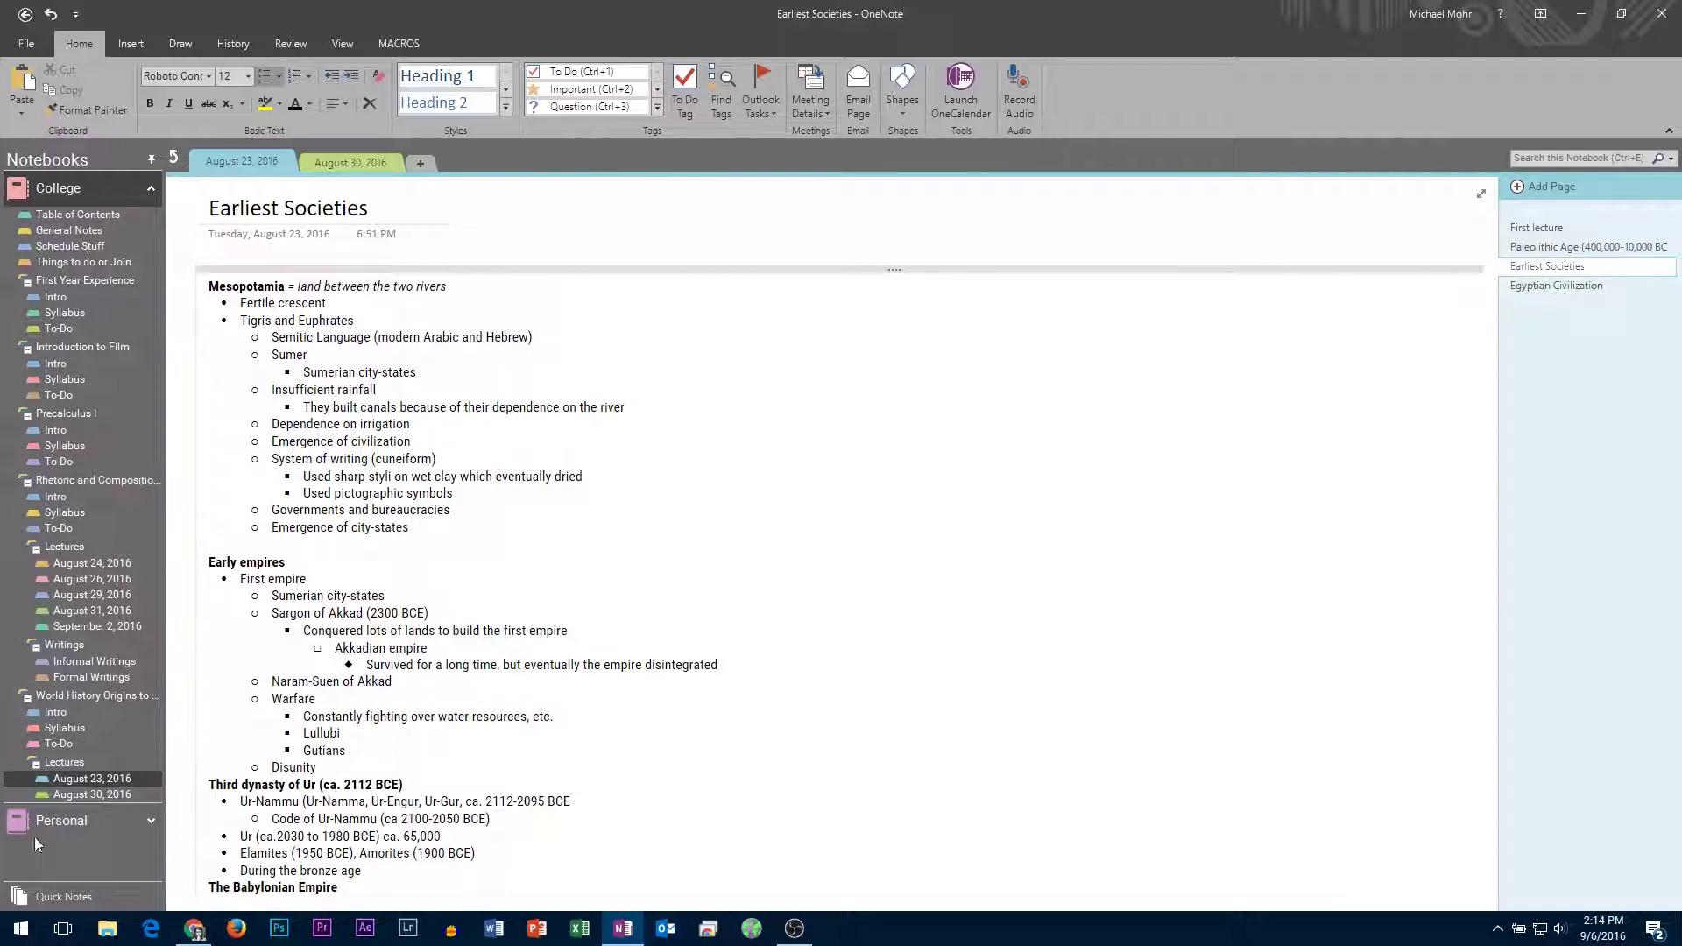
left_click(1477, 196)
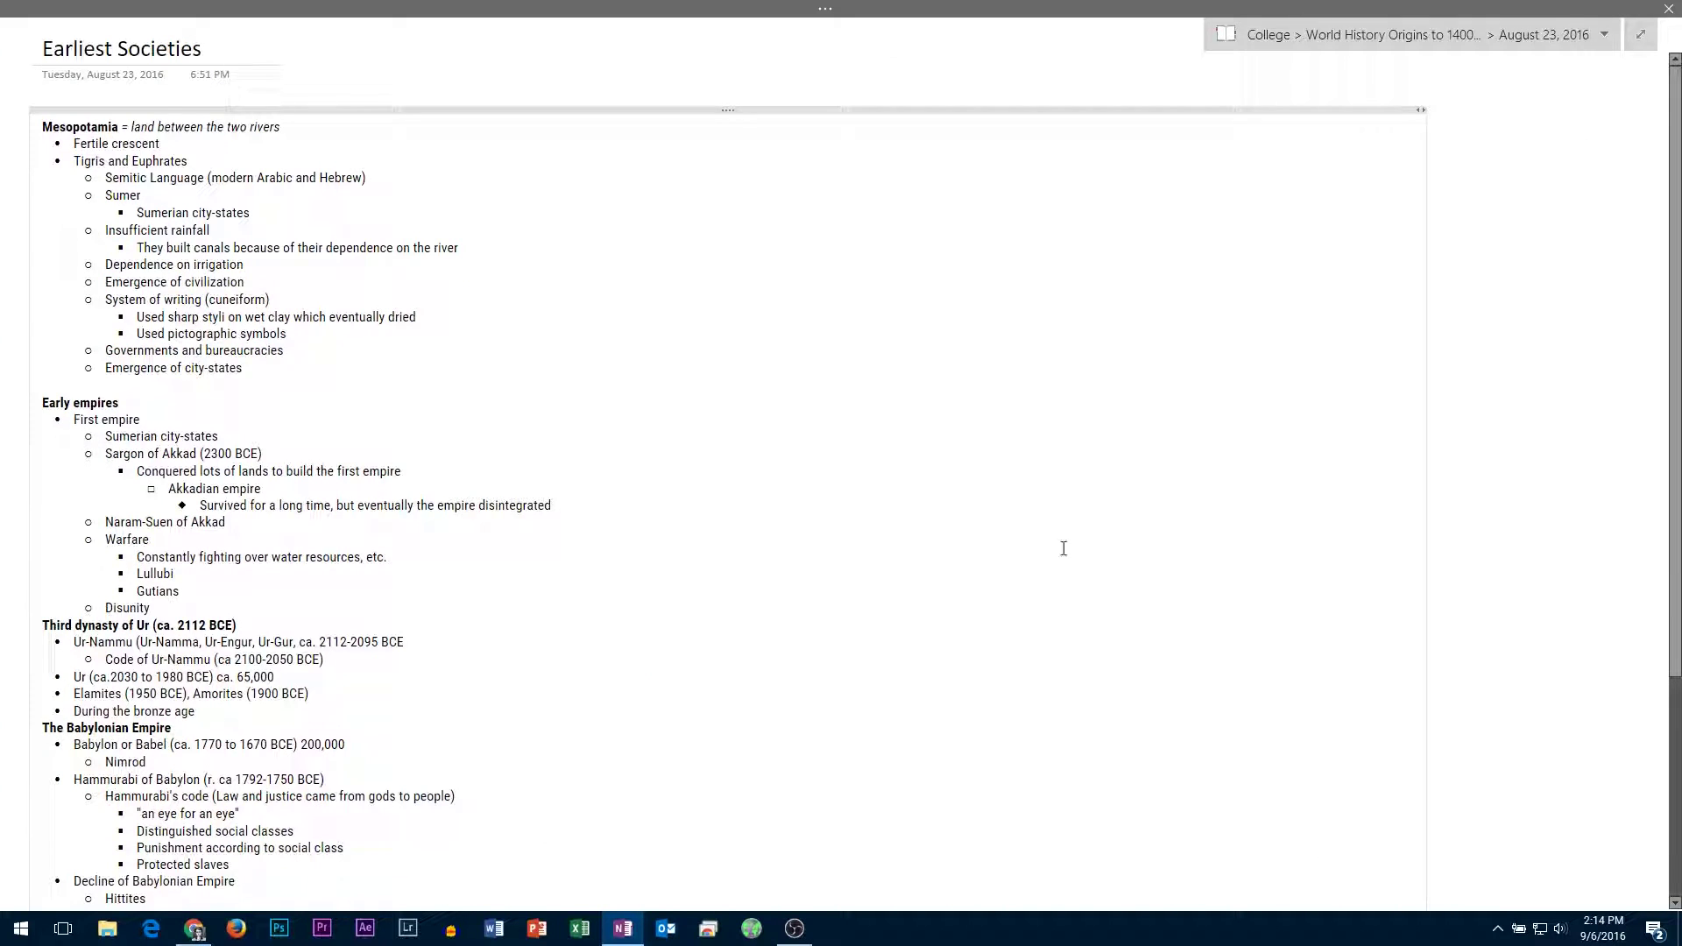
scroll(1042, 550, "down", 5)
scroll(614, 778, "up", 5)
left_click(1603, 35)
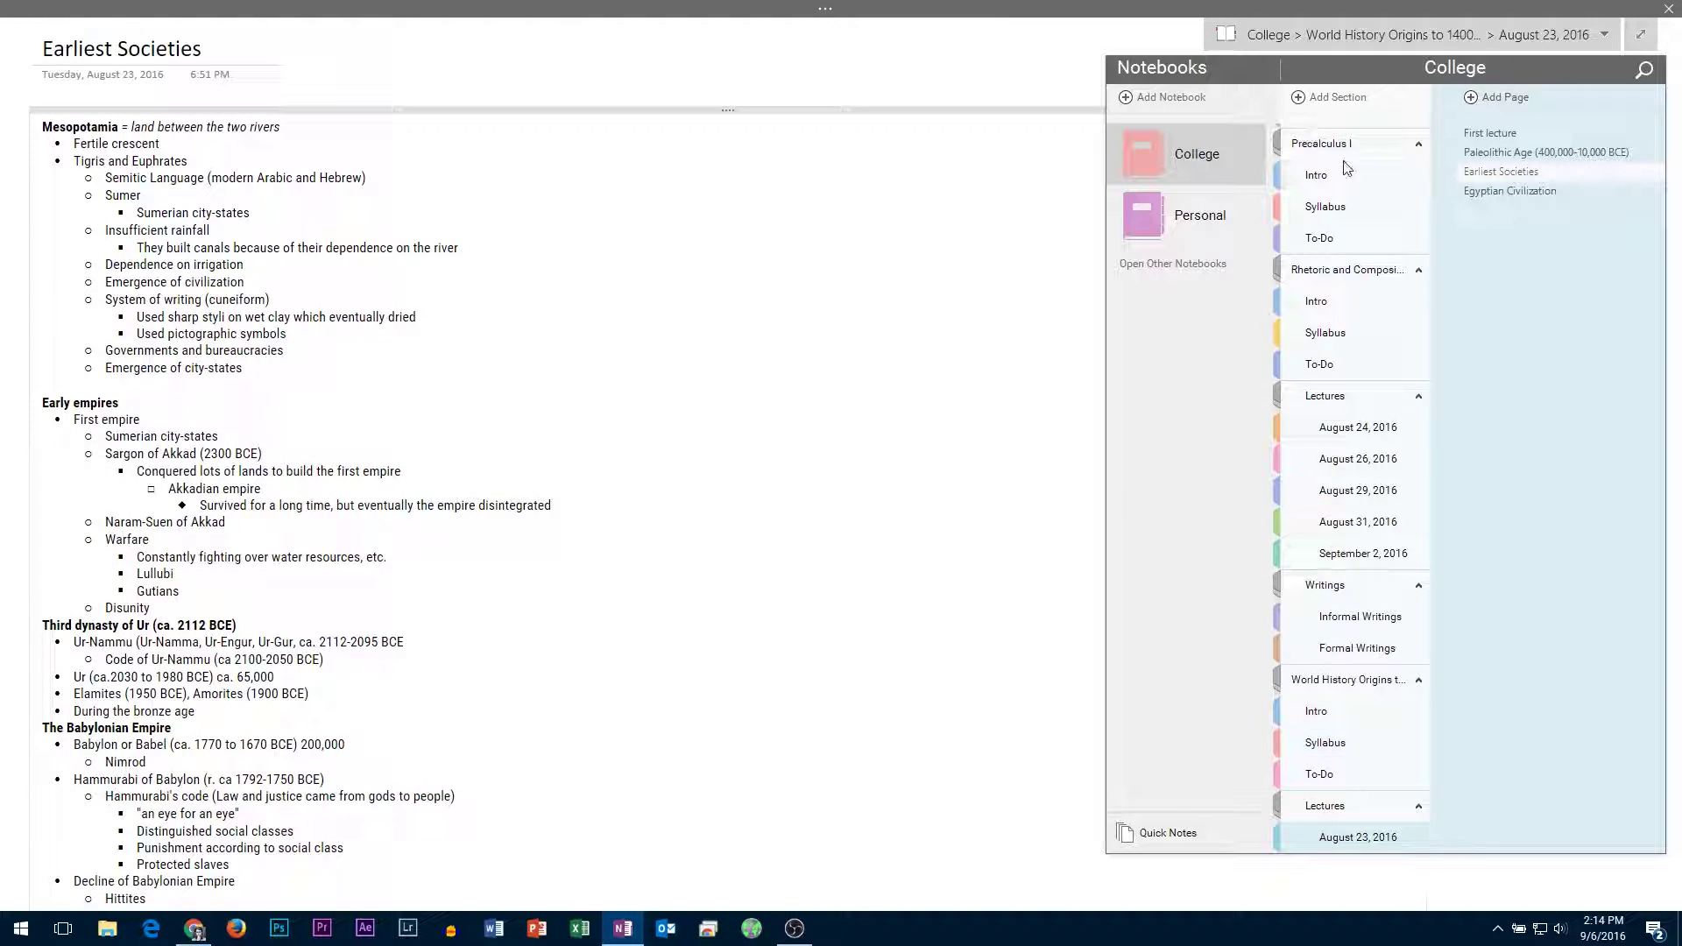
left_click(1641, 34)
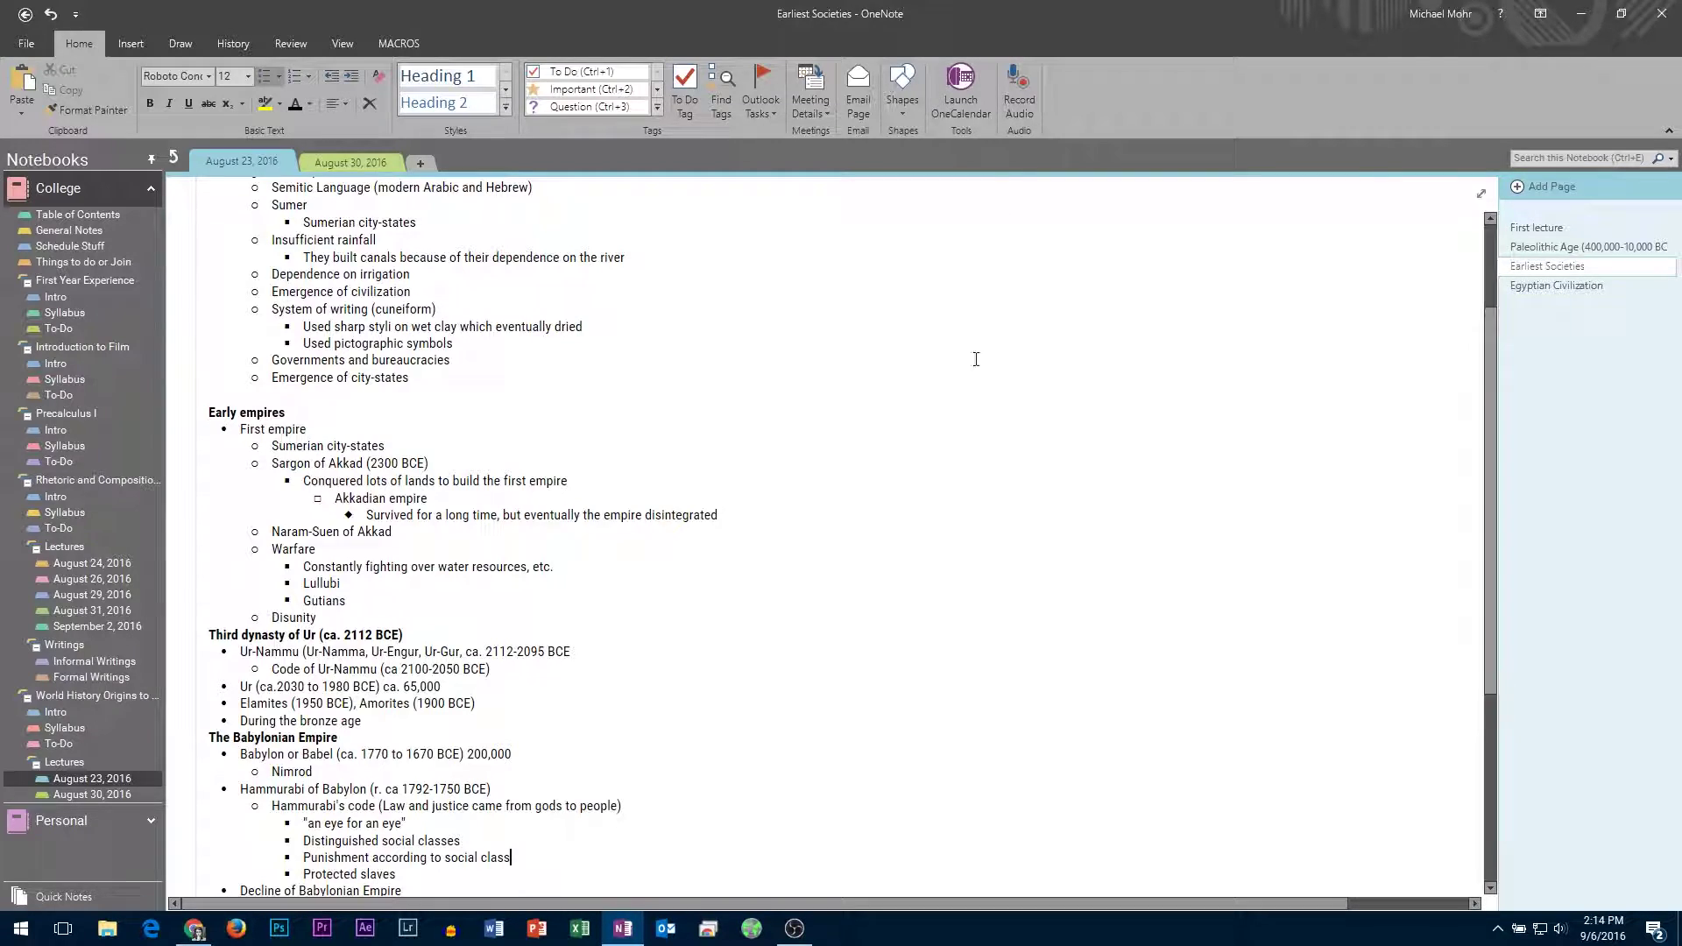
scroll(893, 394, "up", 3)
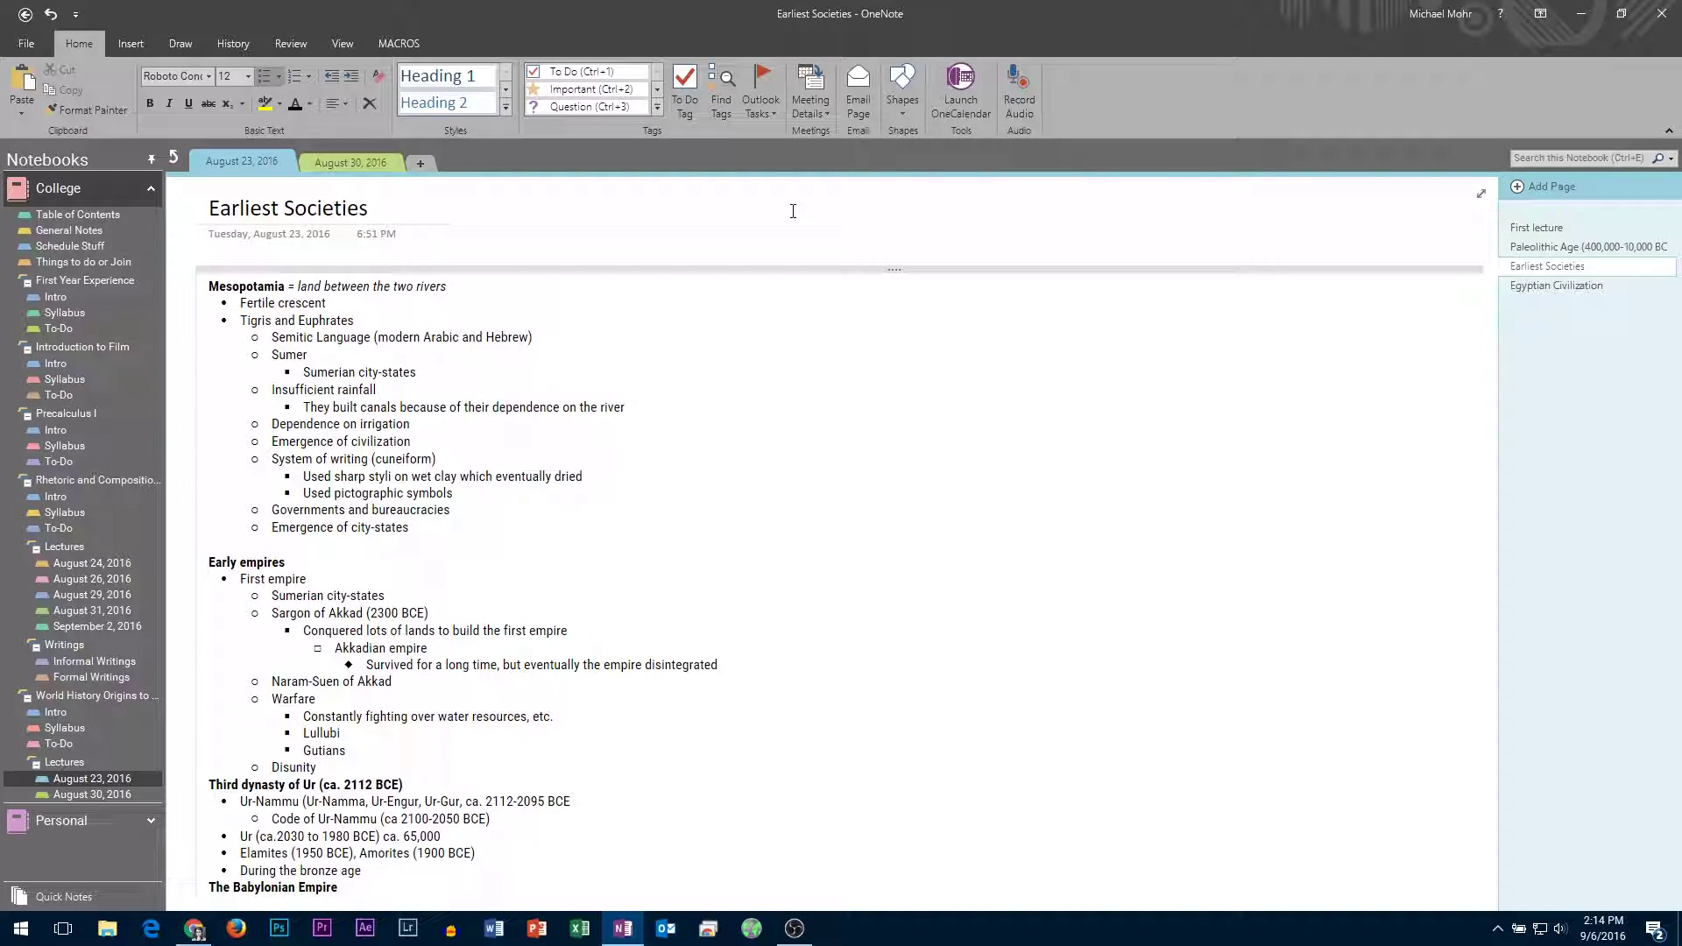
Step: Open the World History To-Do page, then navigate up to General Notes' Note-Taking Dilemma
mouse_move(362, 394)
left_click(172, 160)
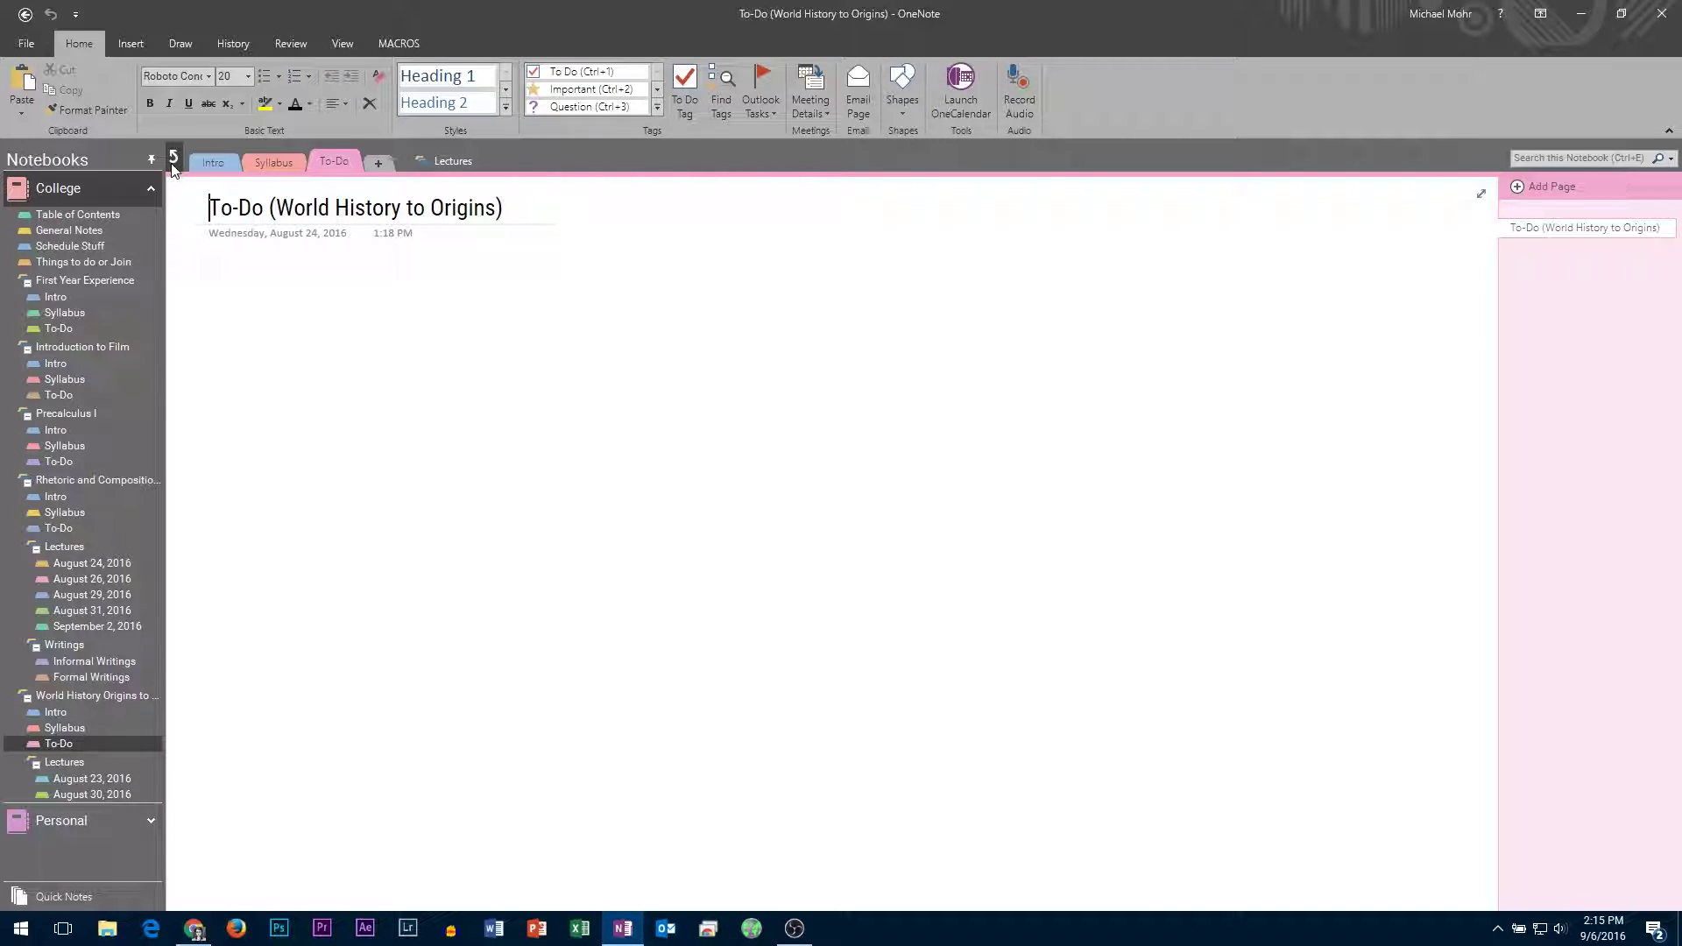
left_click(171, 159)
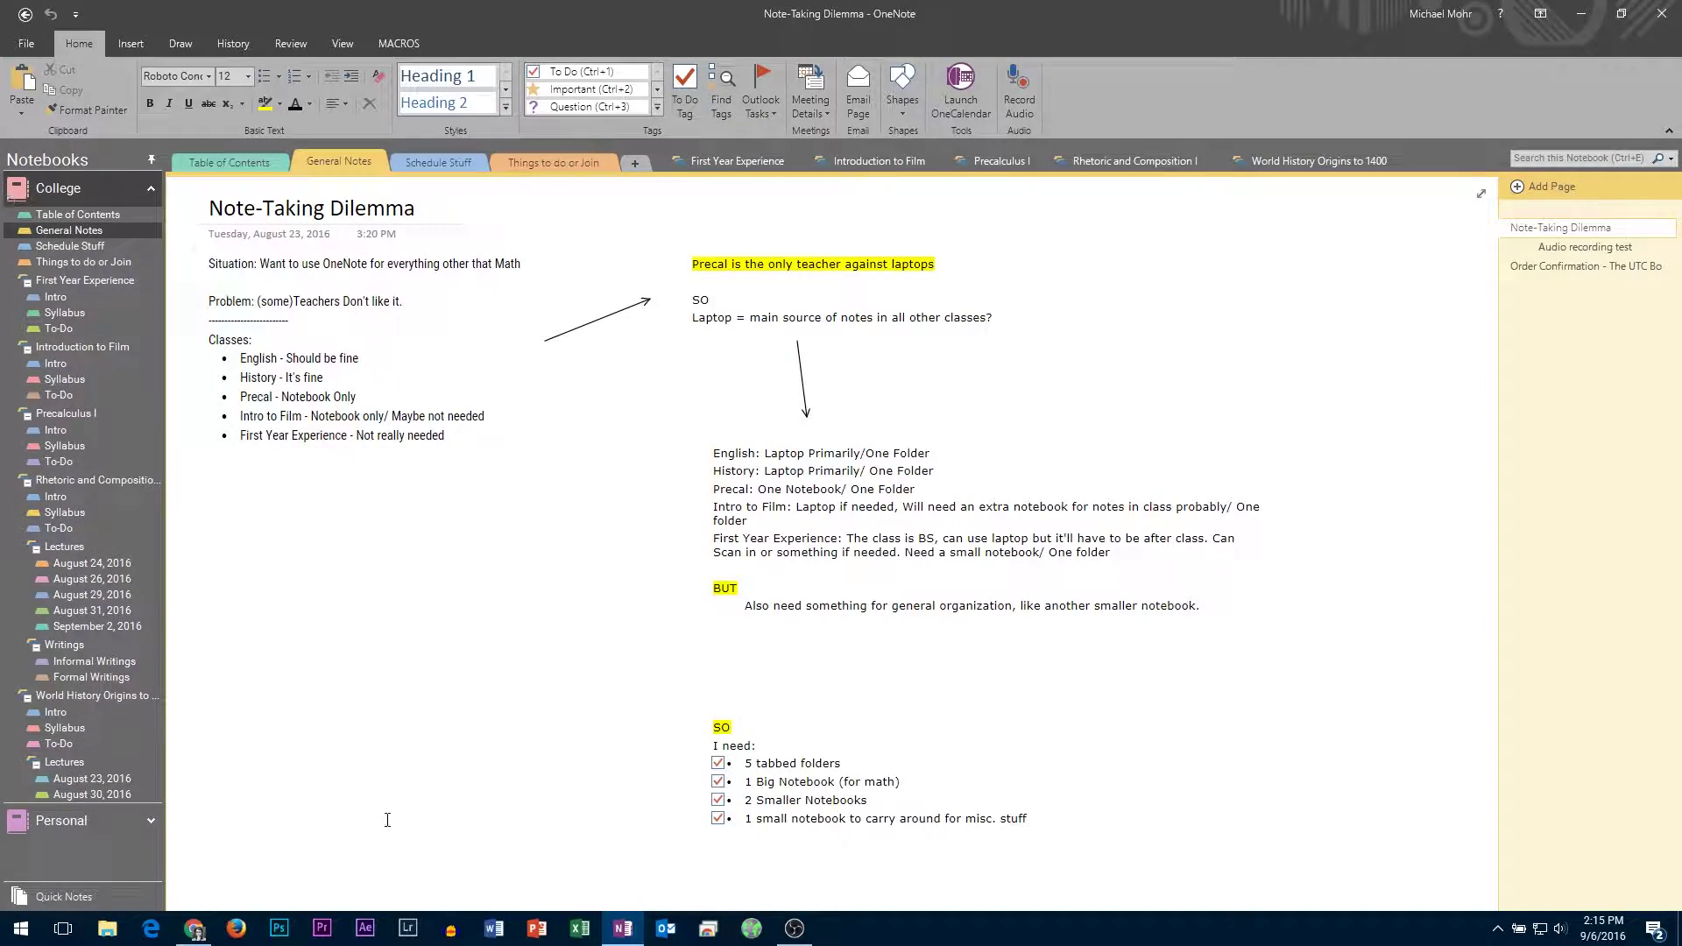
Step: In the Personal notebook, add a section with page title 'Test' and rename it 'Youtube test'
left_click(62, 826)
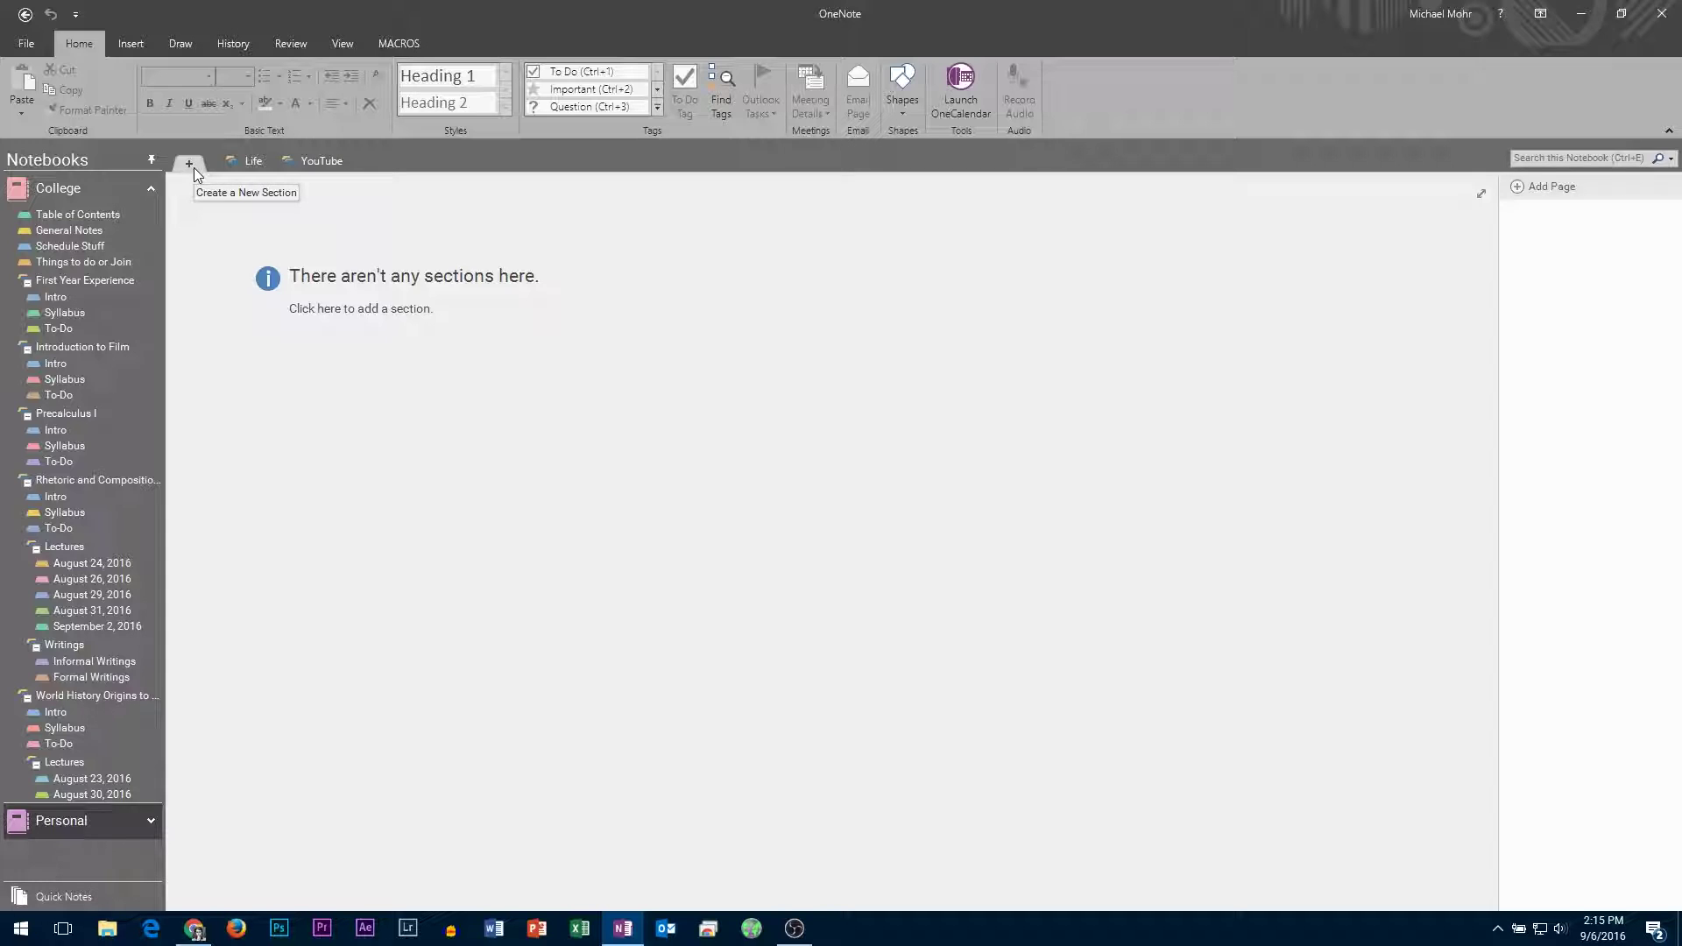
left_click(192, 167)
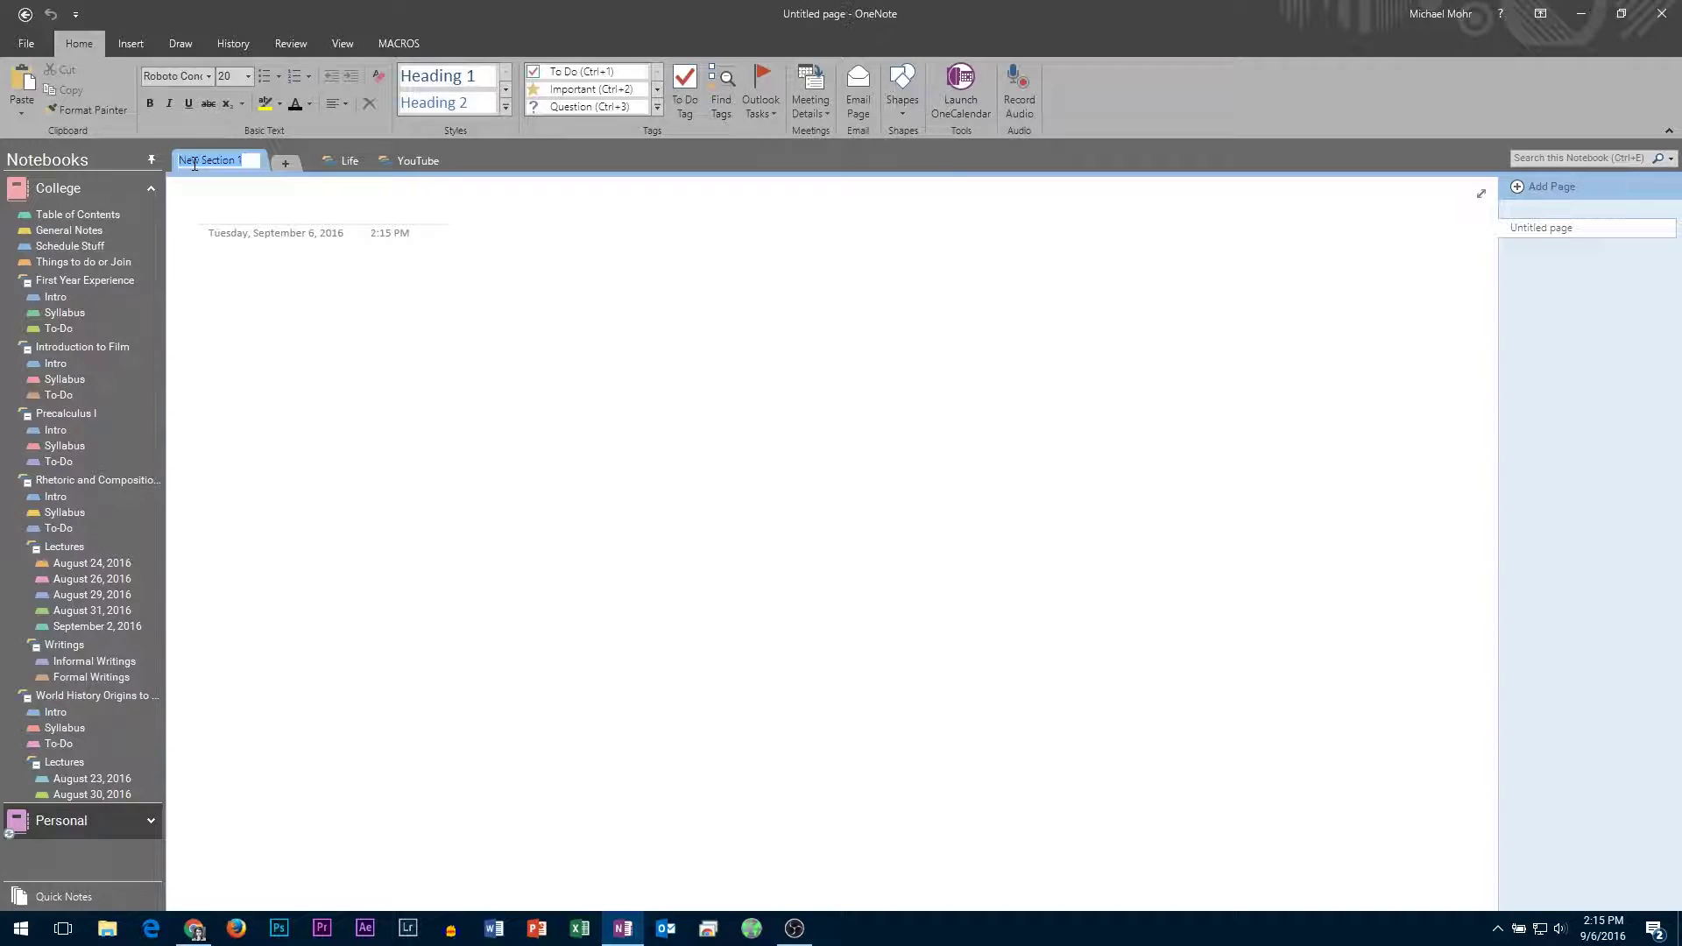
left_click(355, 310)
type("Ypu")
key("BackSpace")
key("BackSpace")
key("BackSpace")
double_click(215, 160)
type("Youtube")
type(" test")
key("Return")
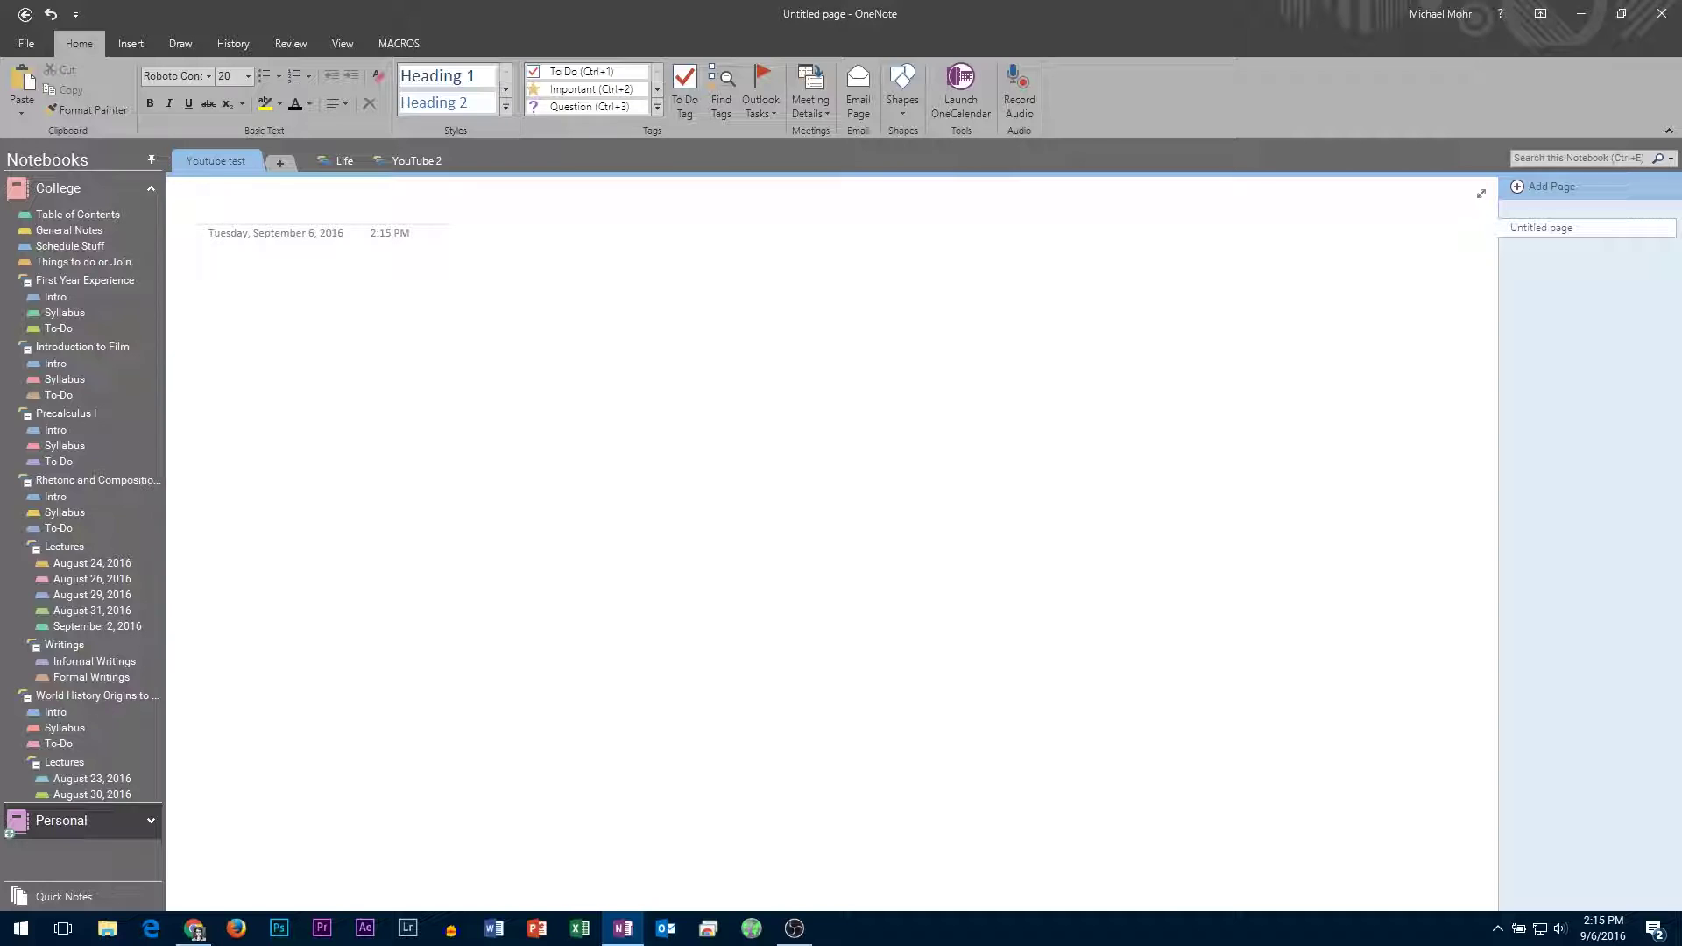
type("Test")
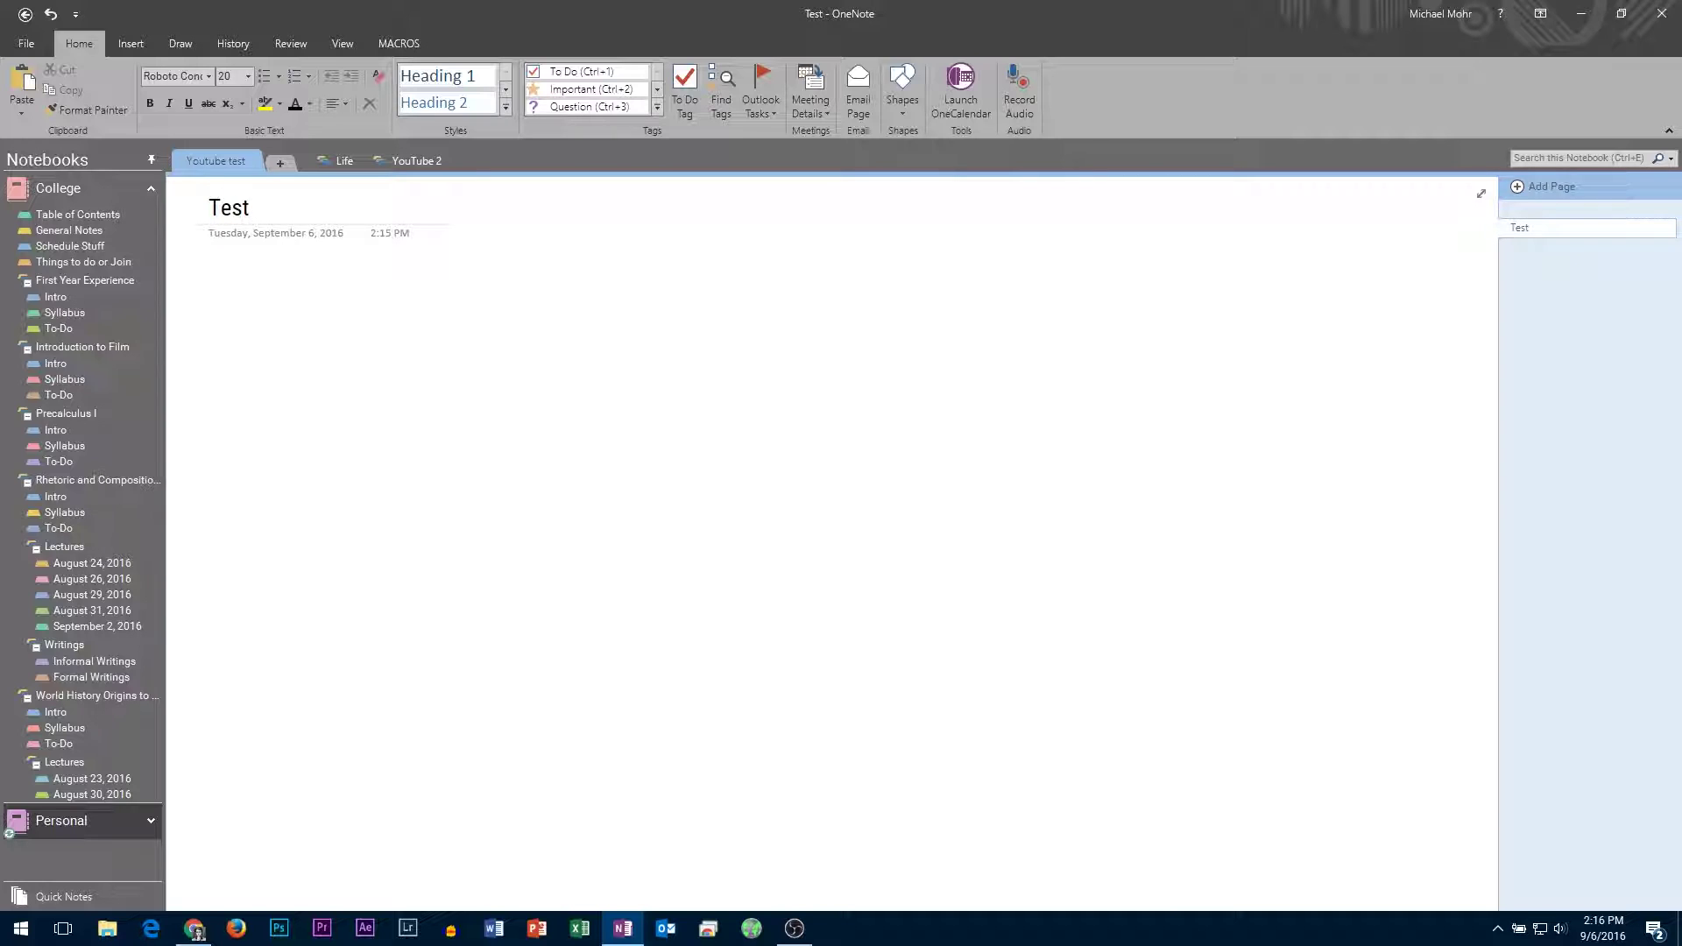
left_click(273, 310)
type("This is a tset")
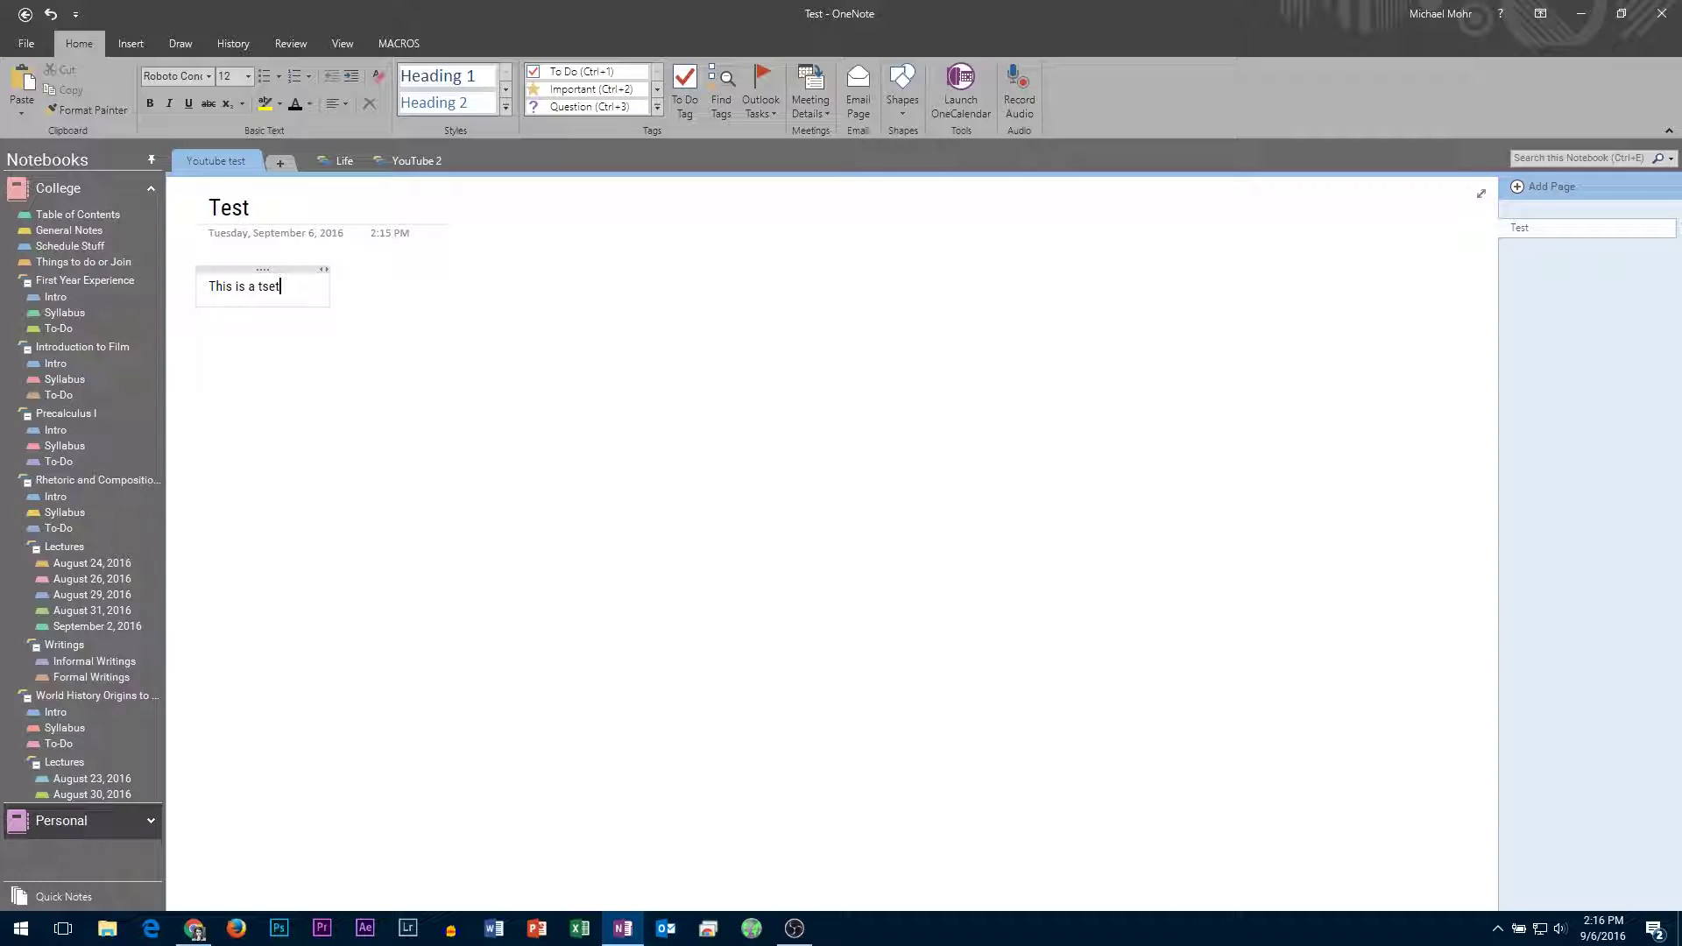
key("BackSpace")
key("BackSpace")
key("BackSpace")
type("est.")
key("Return")
key("ctrl+period")
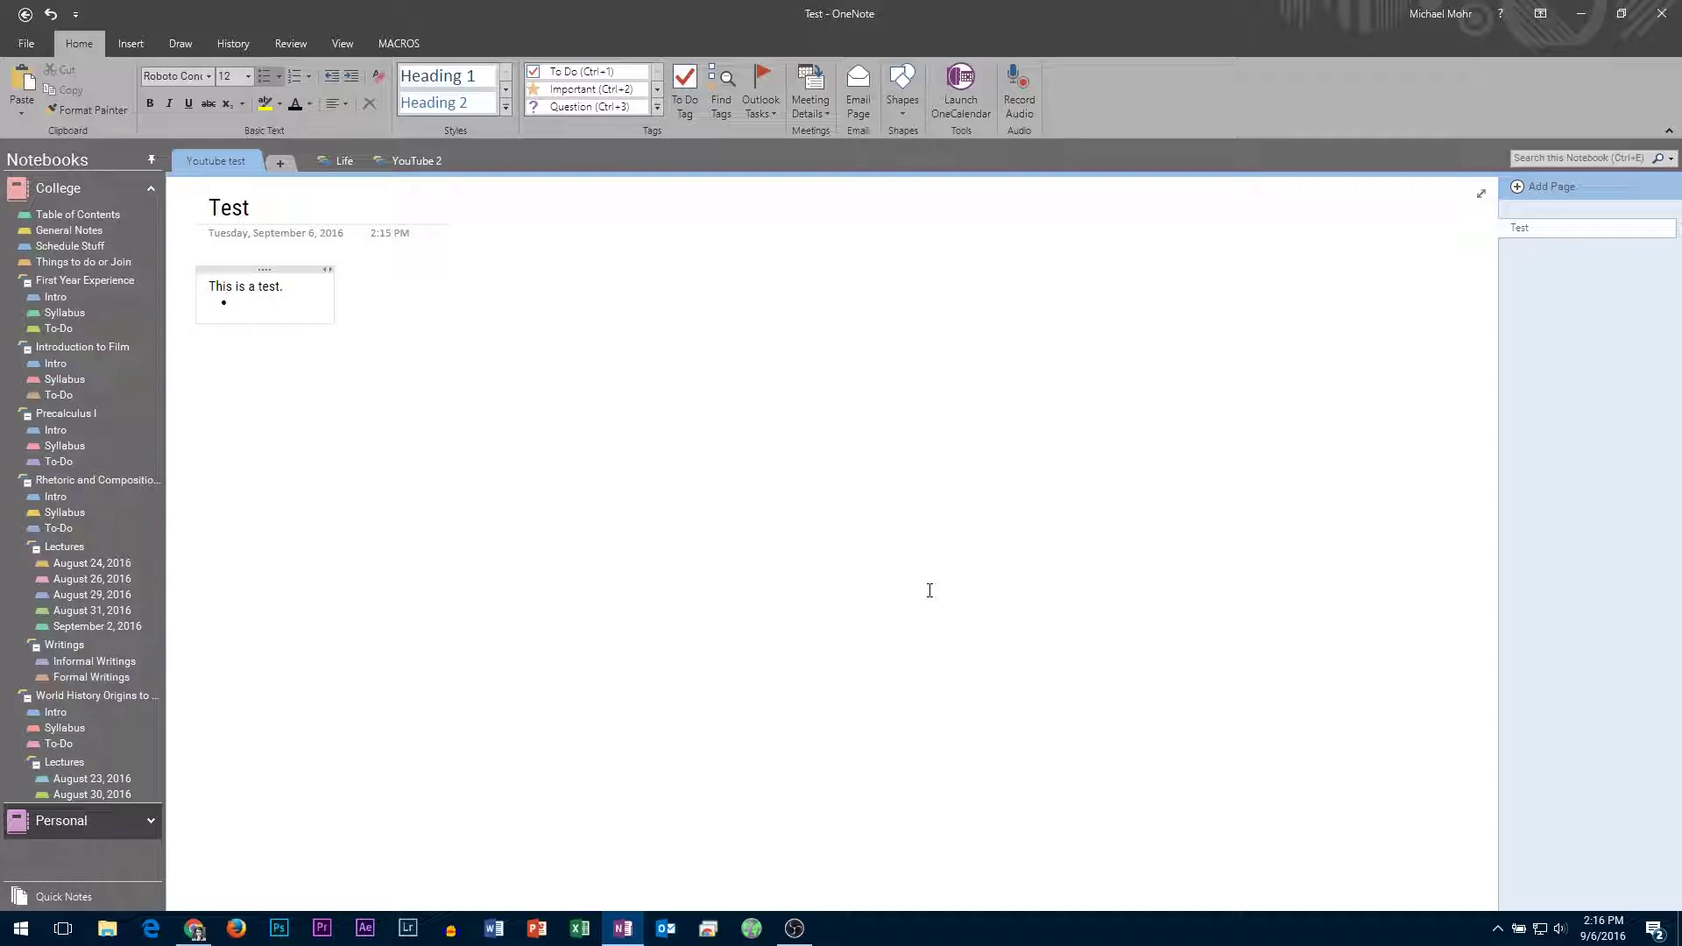
type("Test")
key("Return")
type("T")
key("BackSpace")
key("BackSpace")
type("est2")
left_click_drag(285, 287, 203, 288)
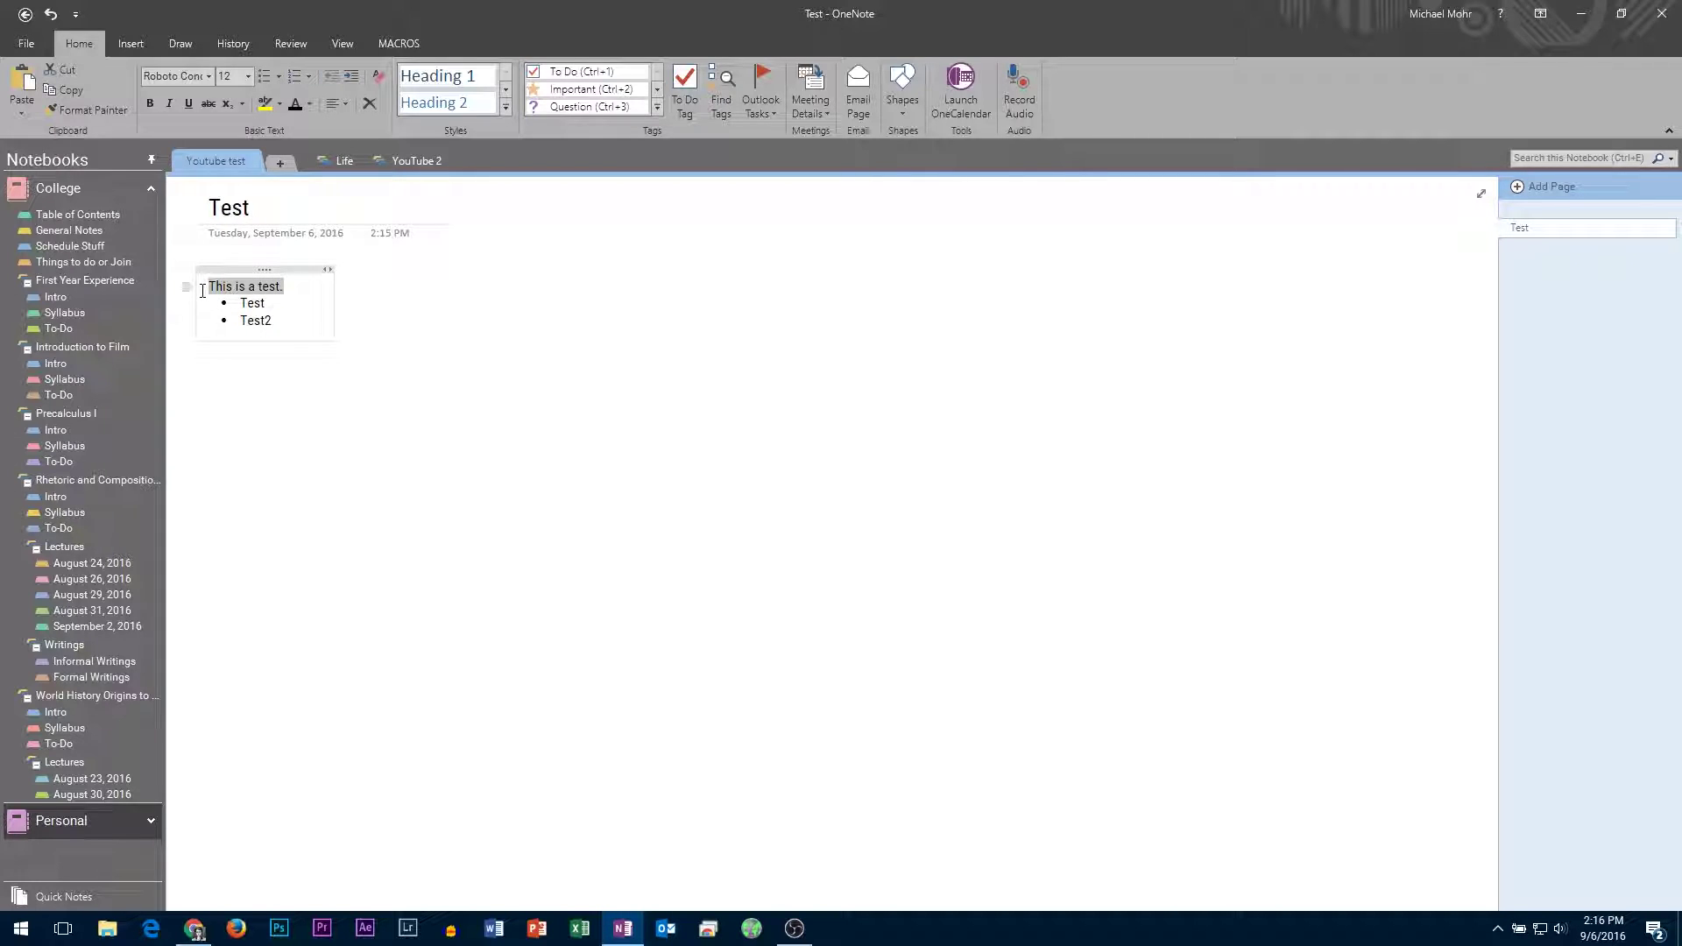
key("ctrl+b")
key("ctrl+b")
left_click(413, 391)
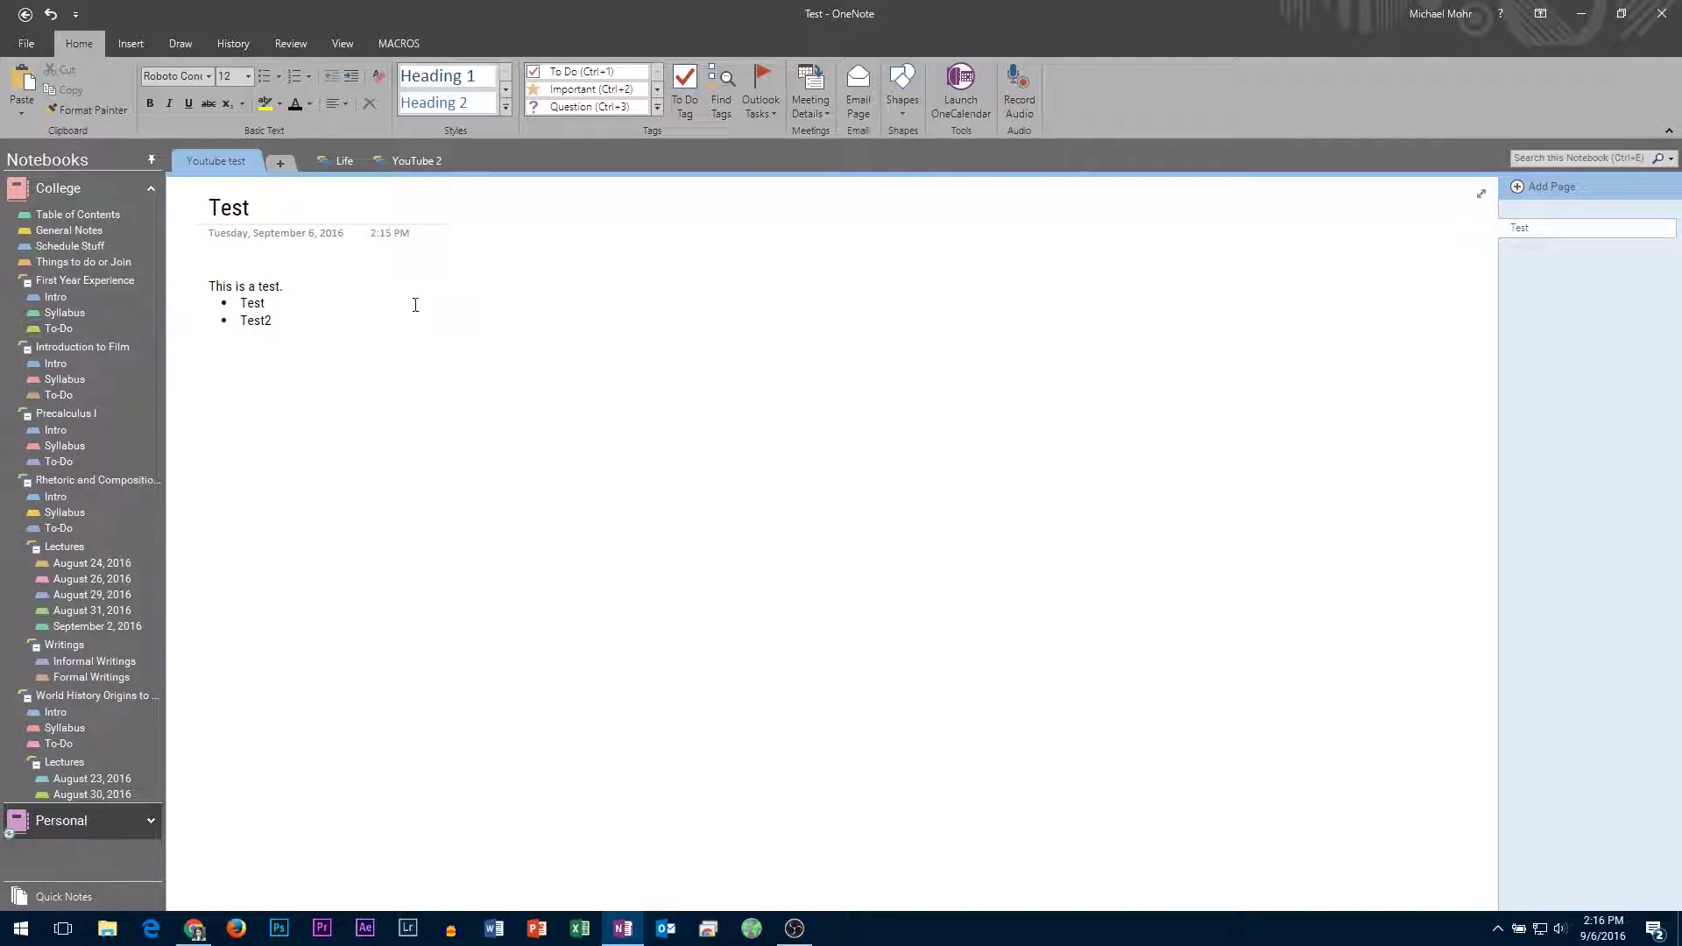
Step: Add an unticked To Do checkbox to Test2, then go to General Notes' Note-Taking Dilemma page
double_click(257, 321)
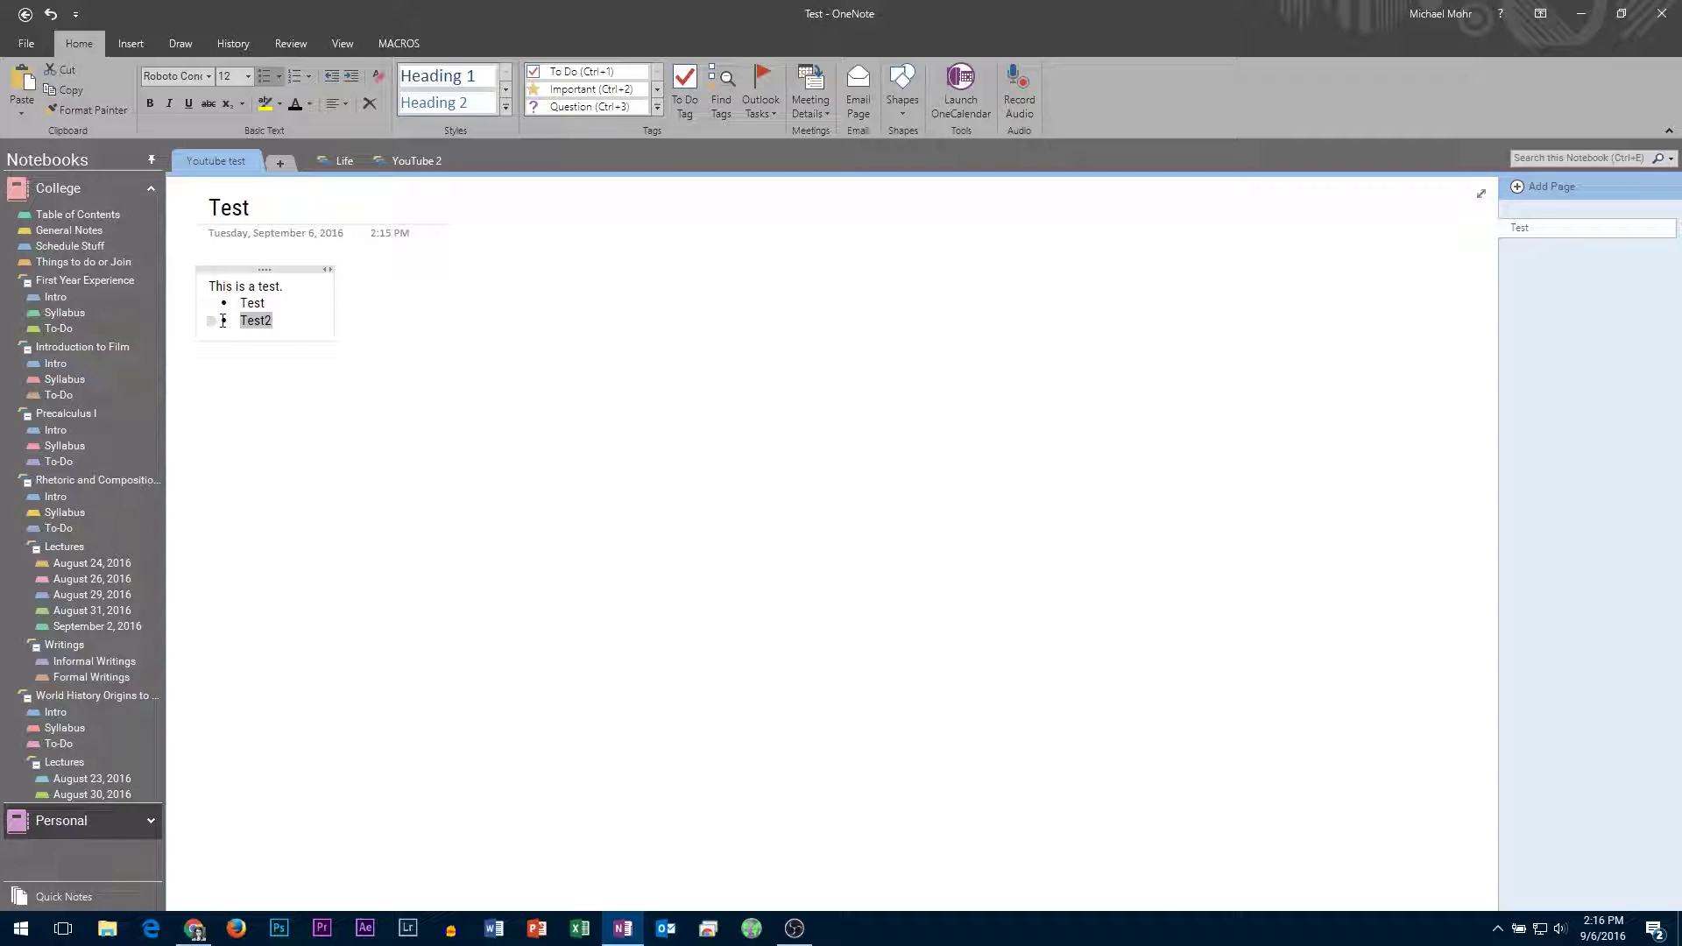
left_click(579, 72)
left_click(212, 335)
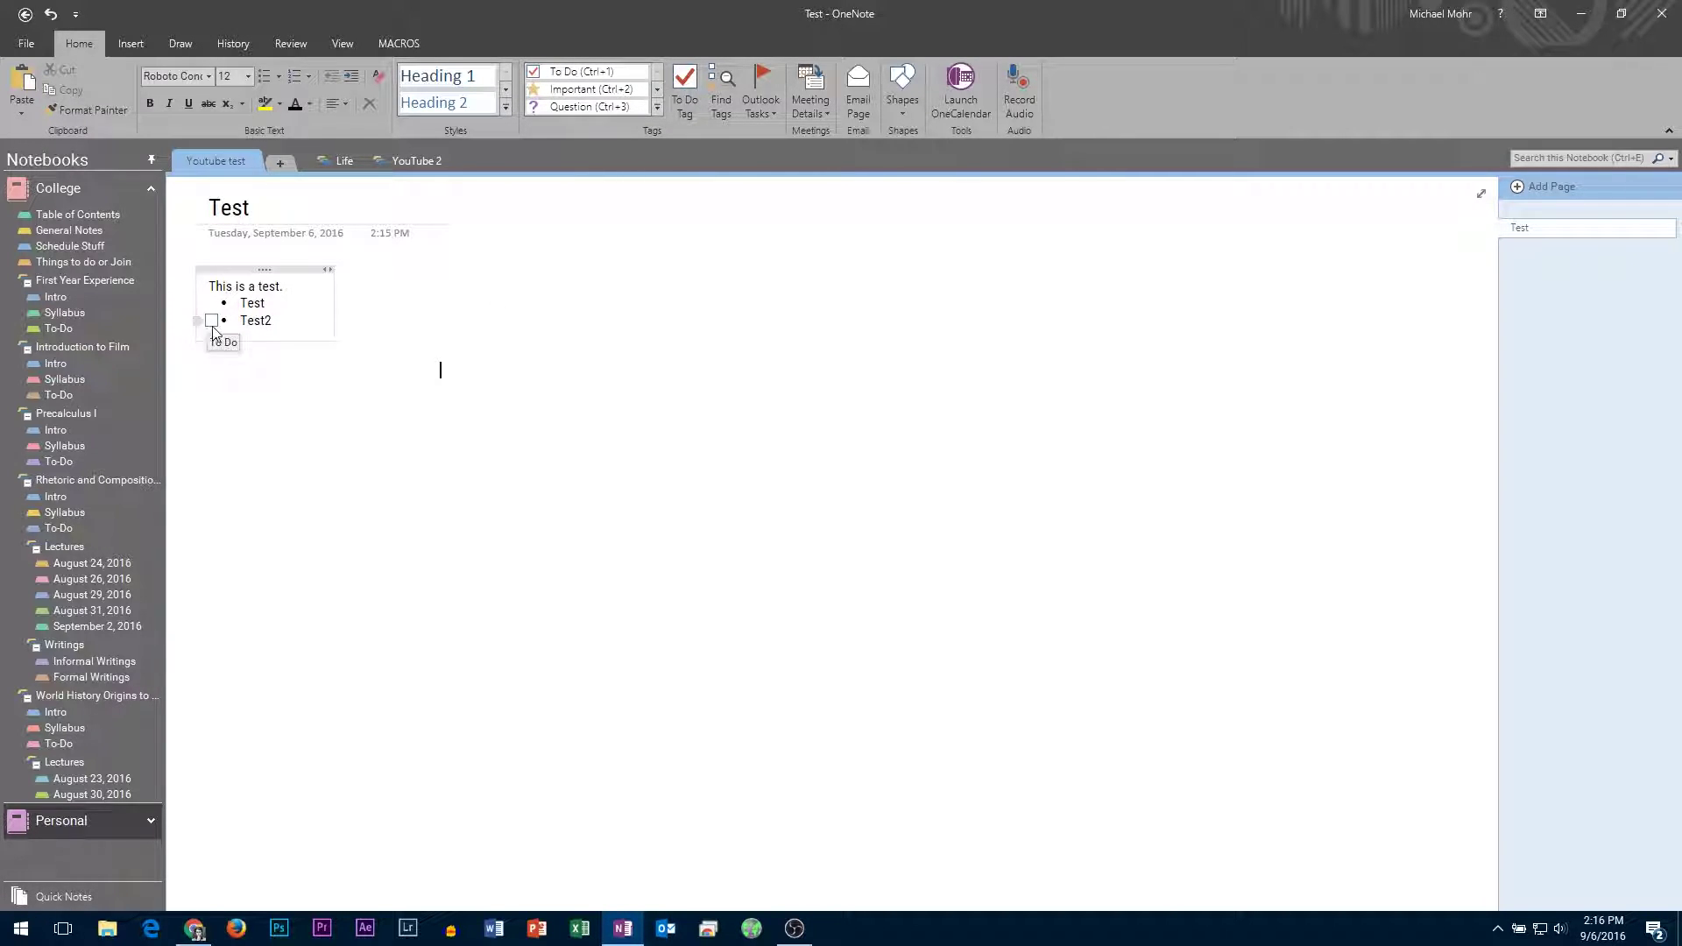
left_click(241, 385)
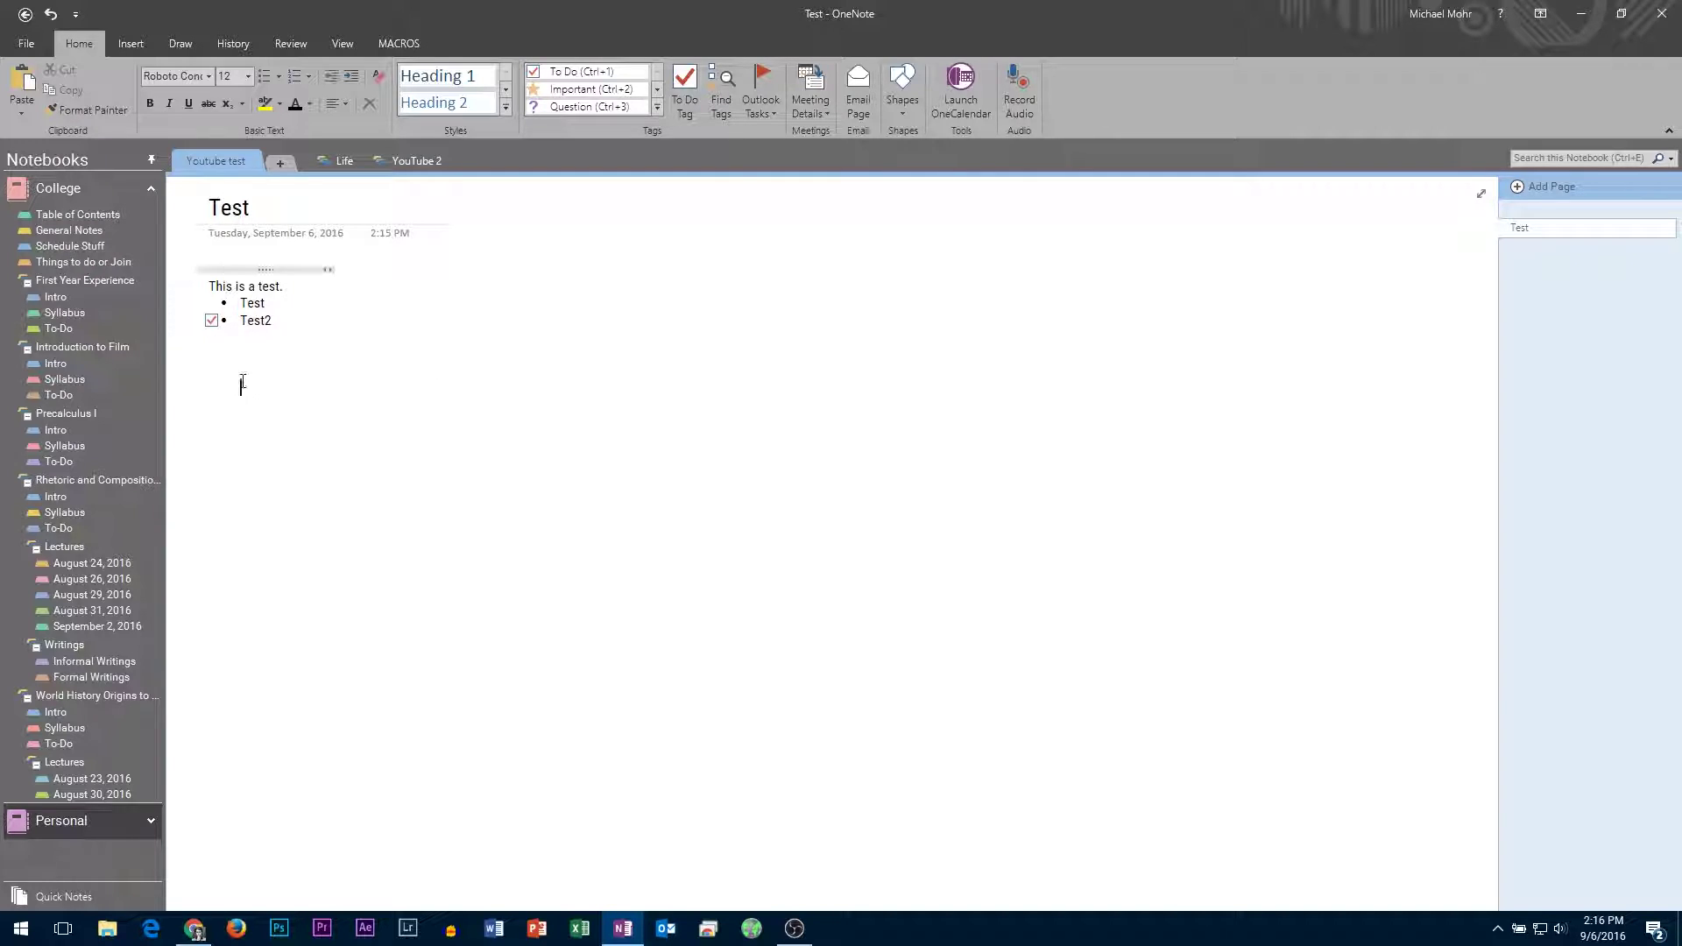
left_click(212, 321)
left_click(65, 190)
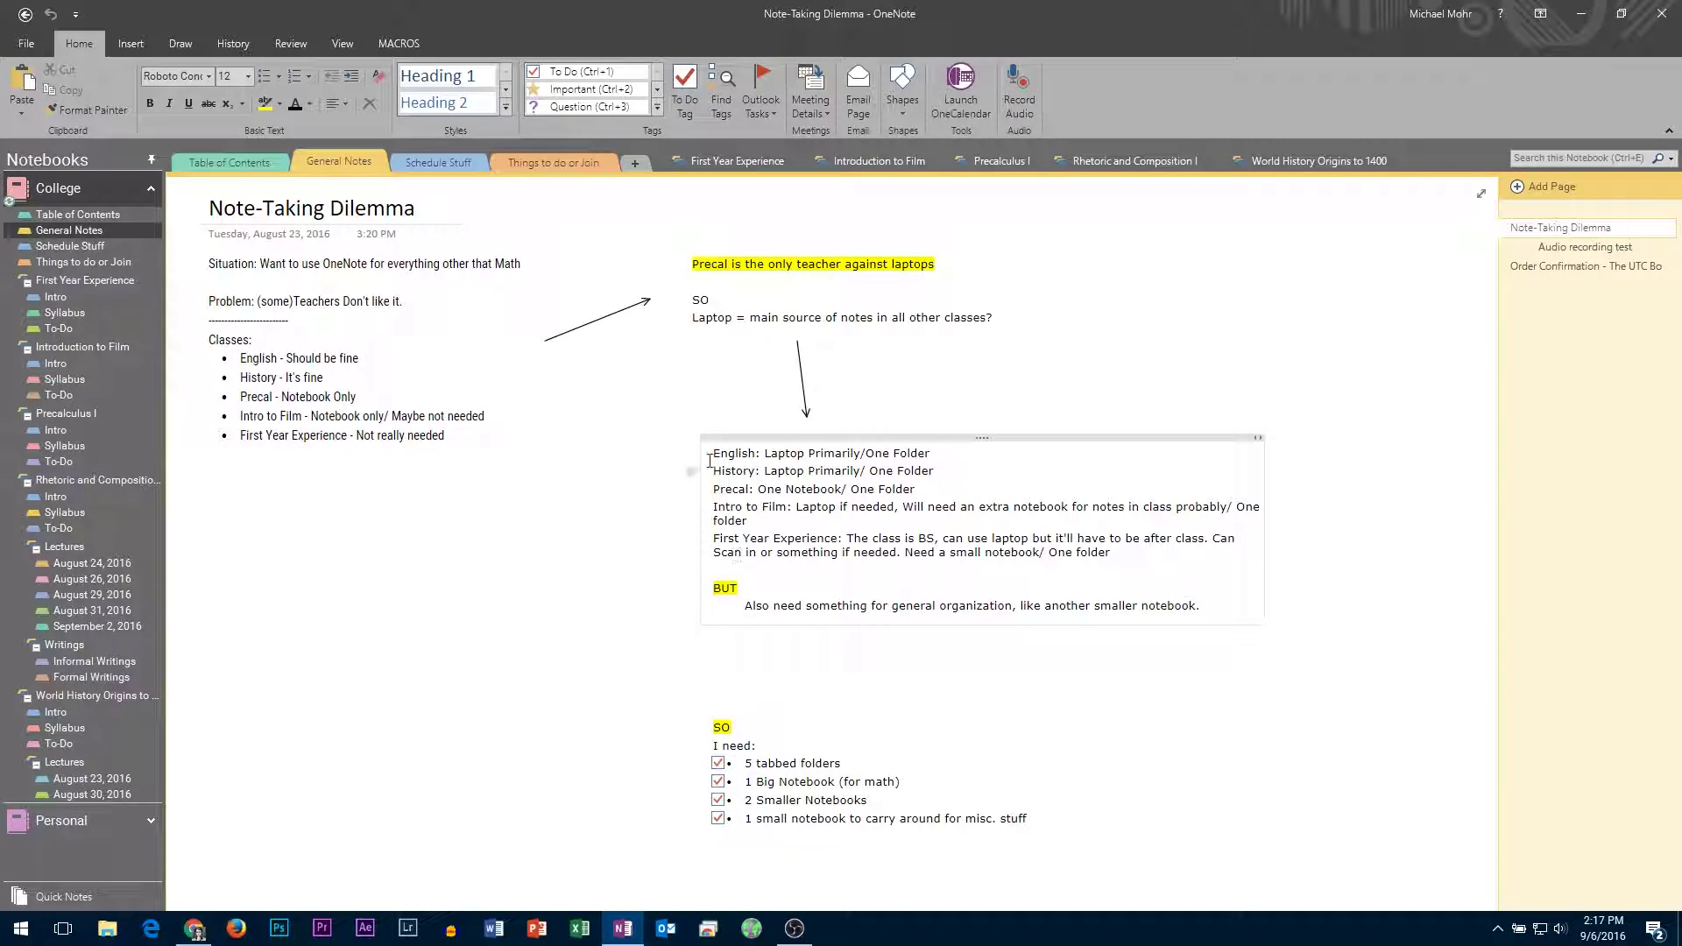
Step: On the Test page, tag the word 'Test' as Important
left_click(39, 825)
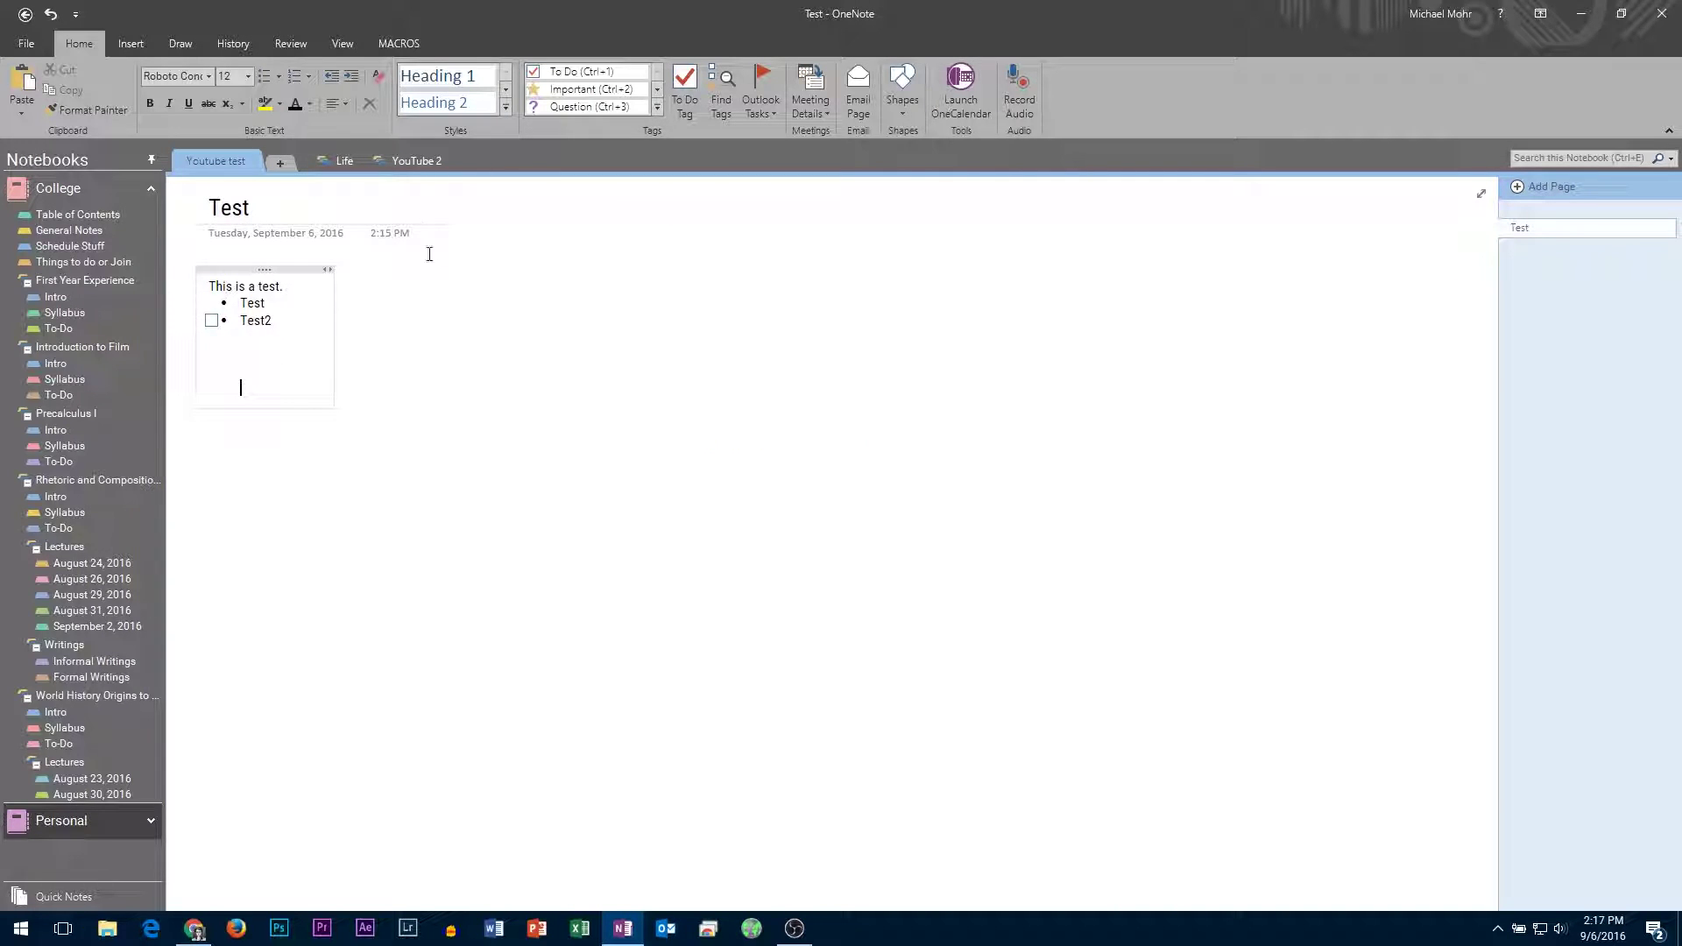
double_click(252, 303)
left_click(657, 114)
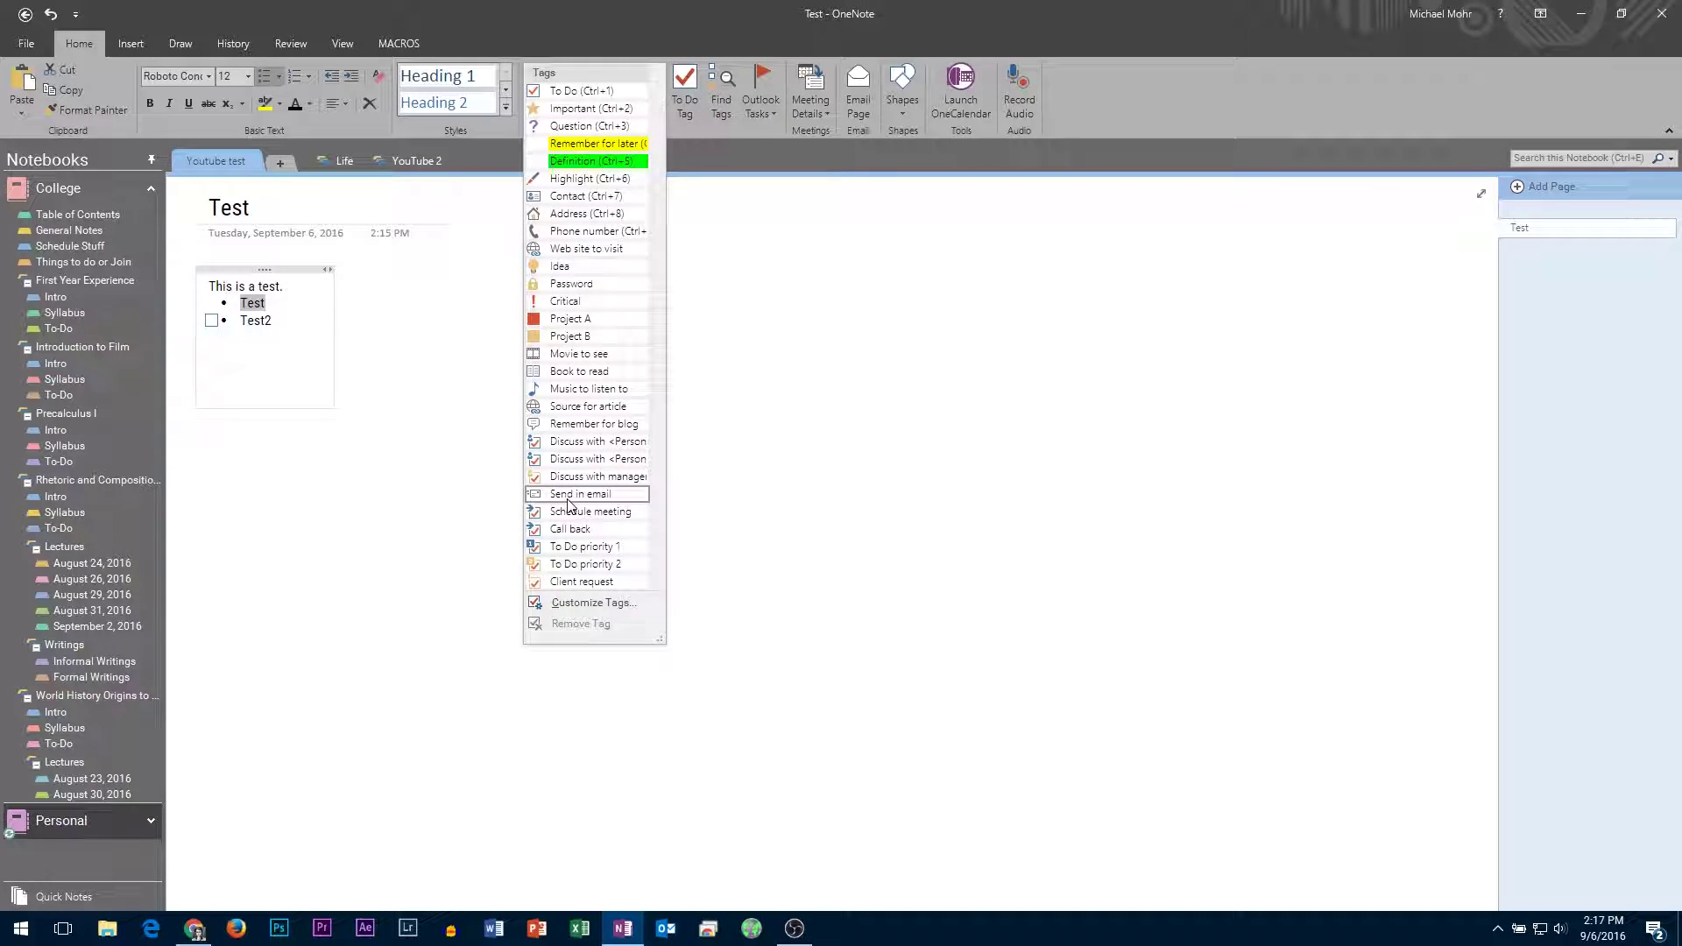
left_click(571, 128)
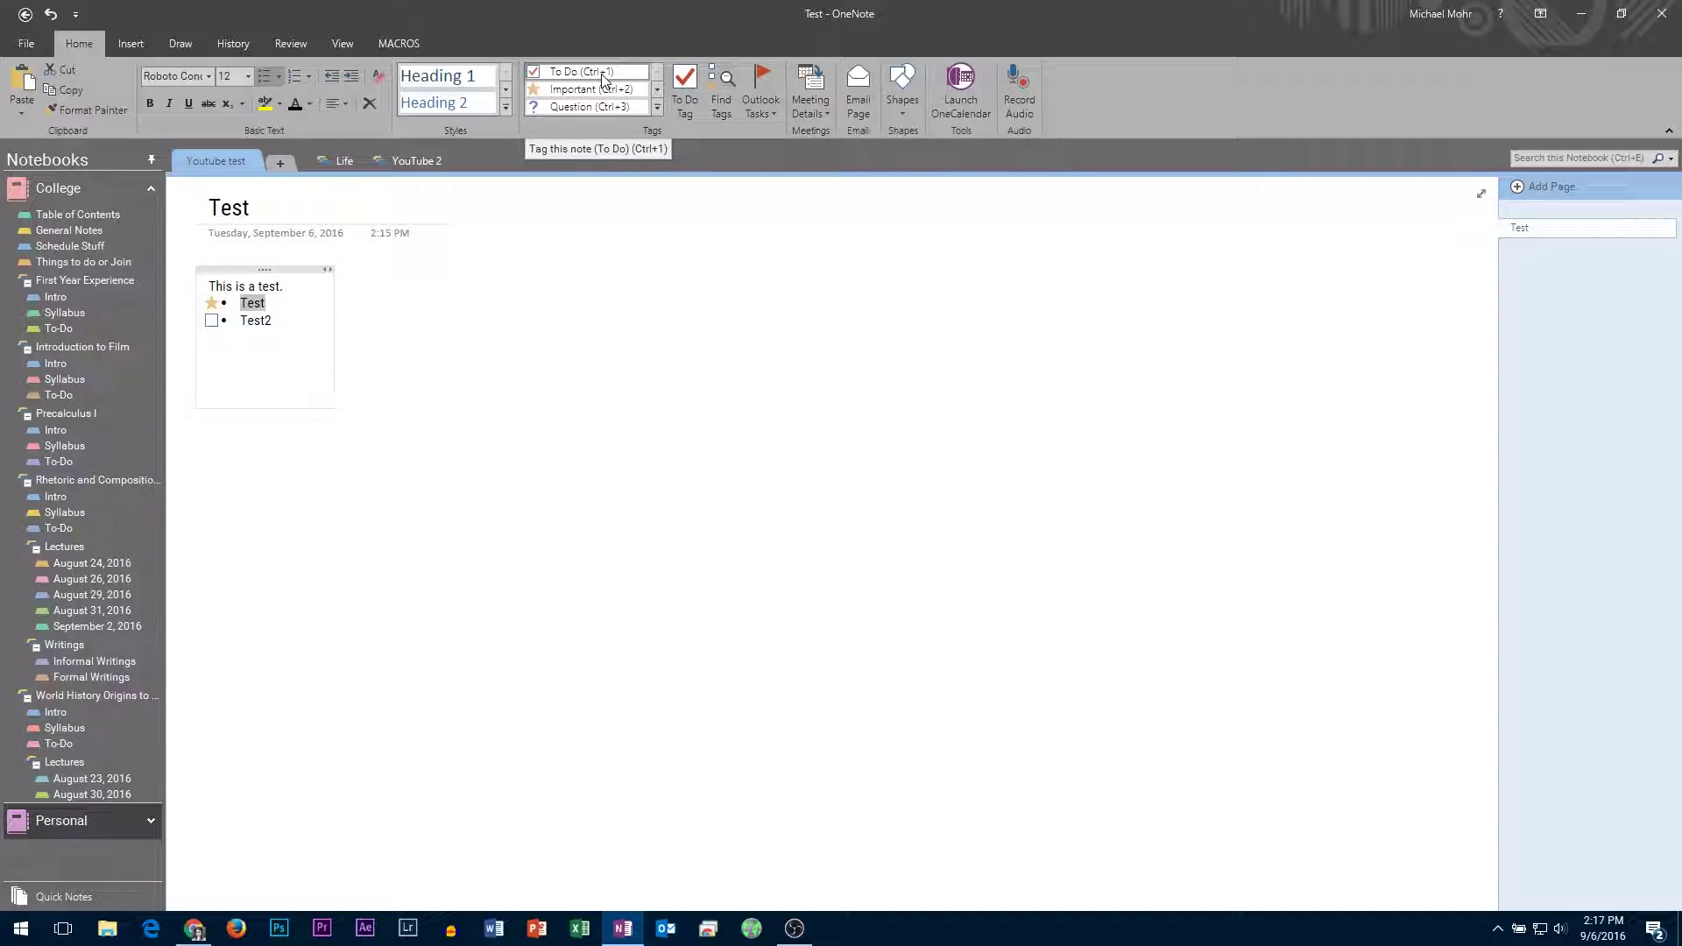
Step: Tick Test2's to-do checkbox, leaving the tags list without choosing another tag
left_click(211, 321)
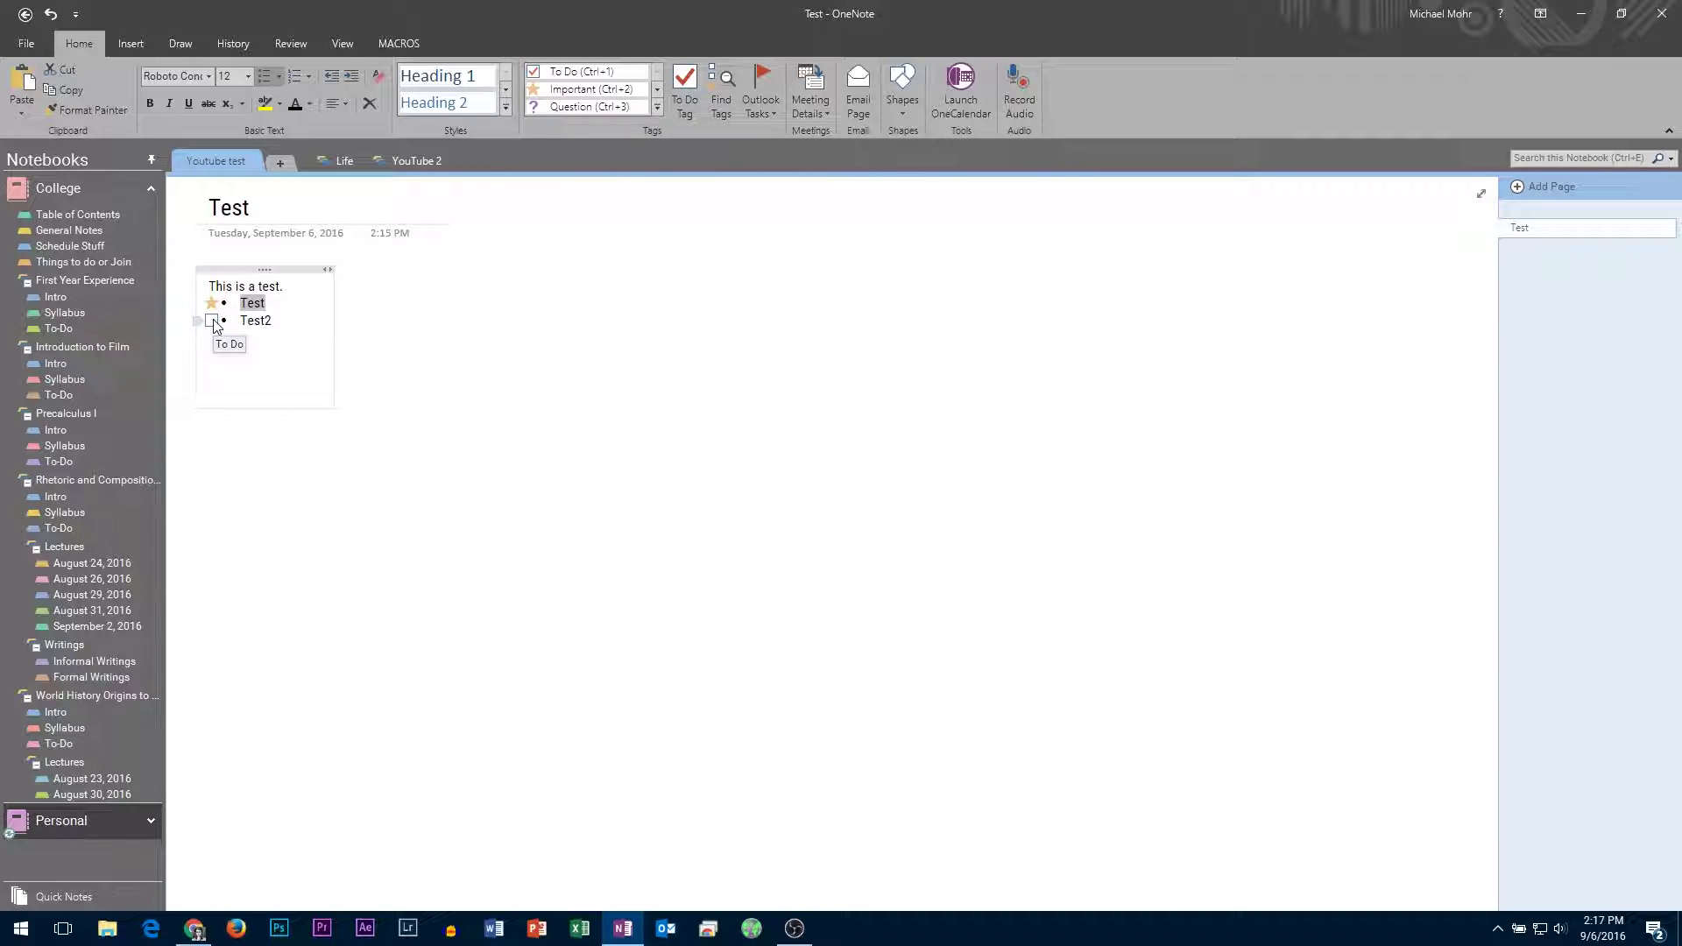
left_click(658, 113)
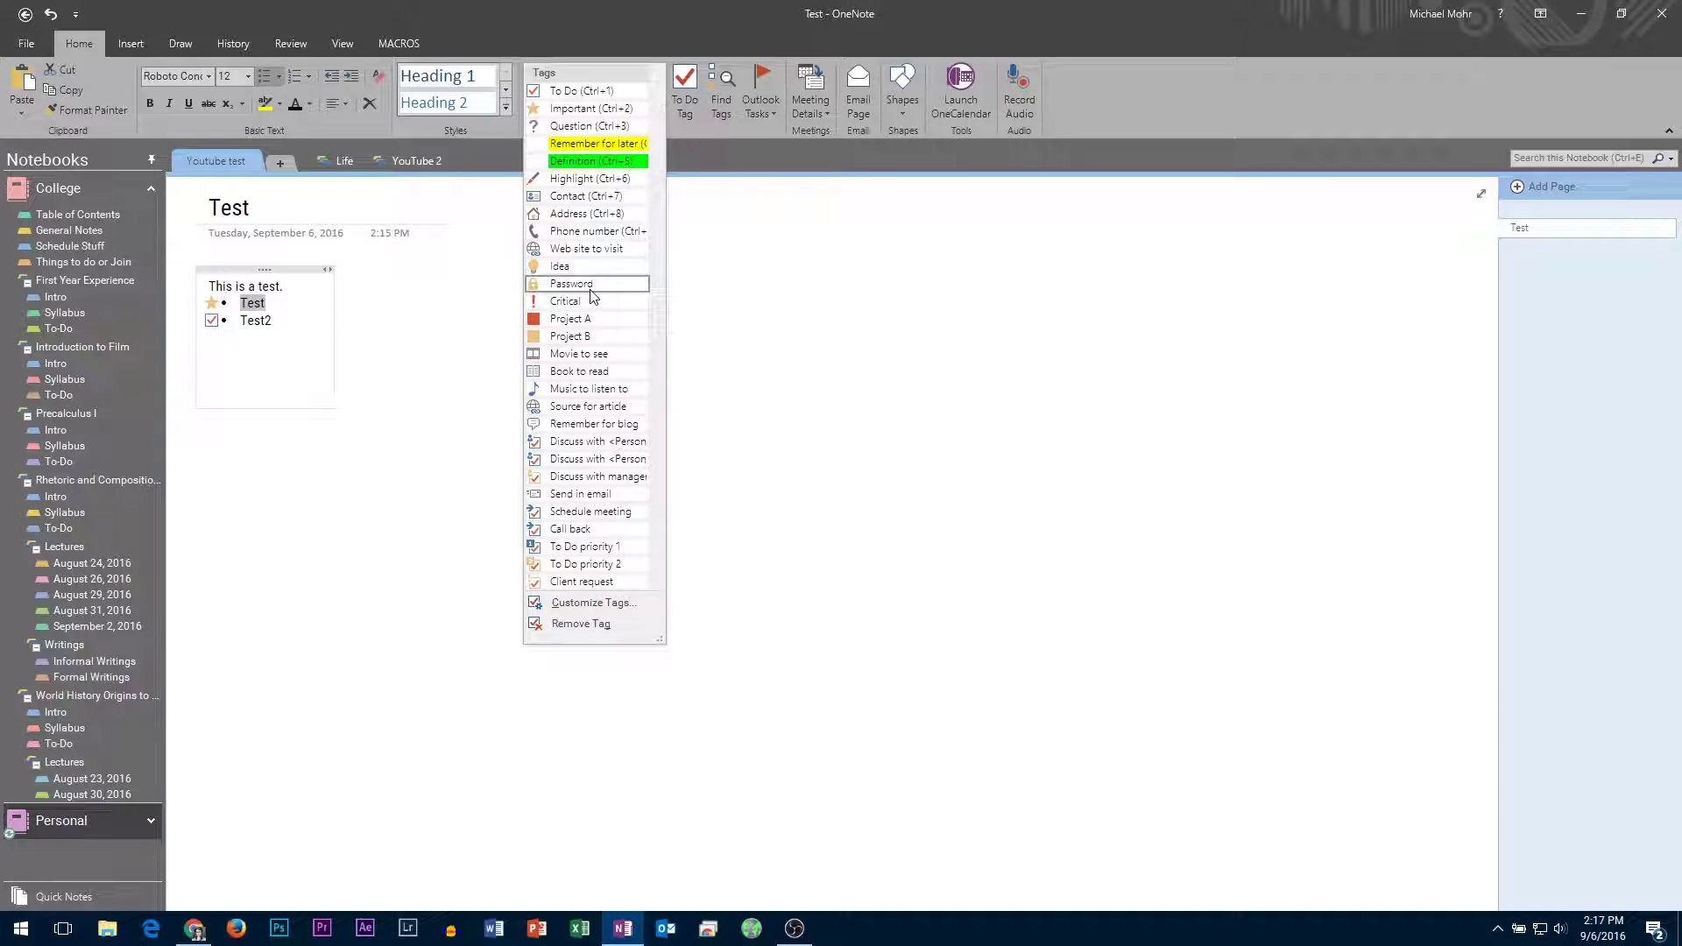
left_click(395, 447)
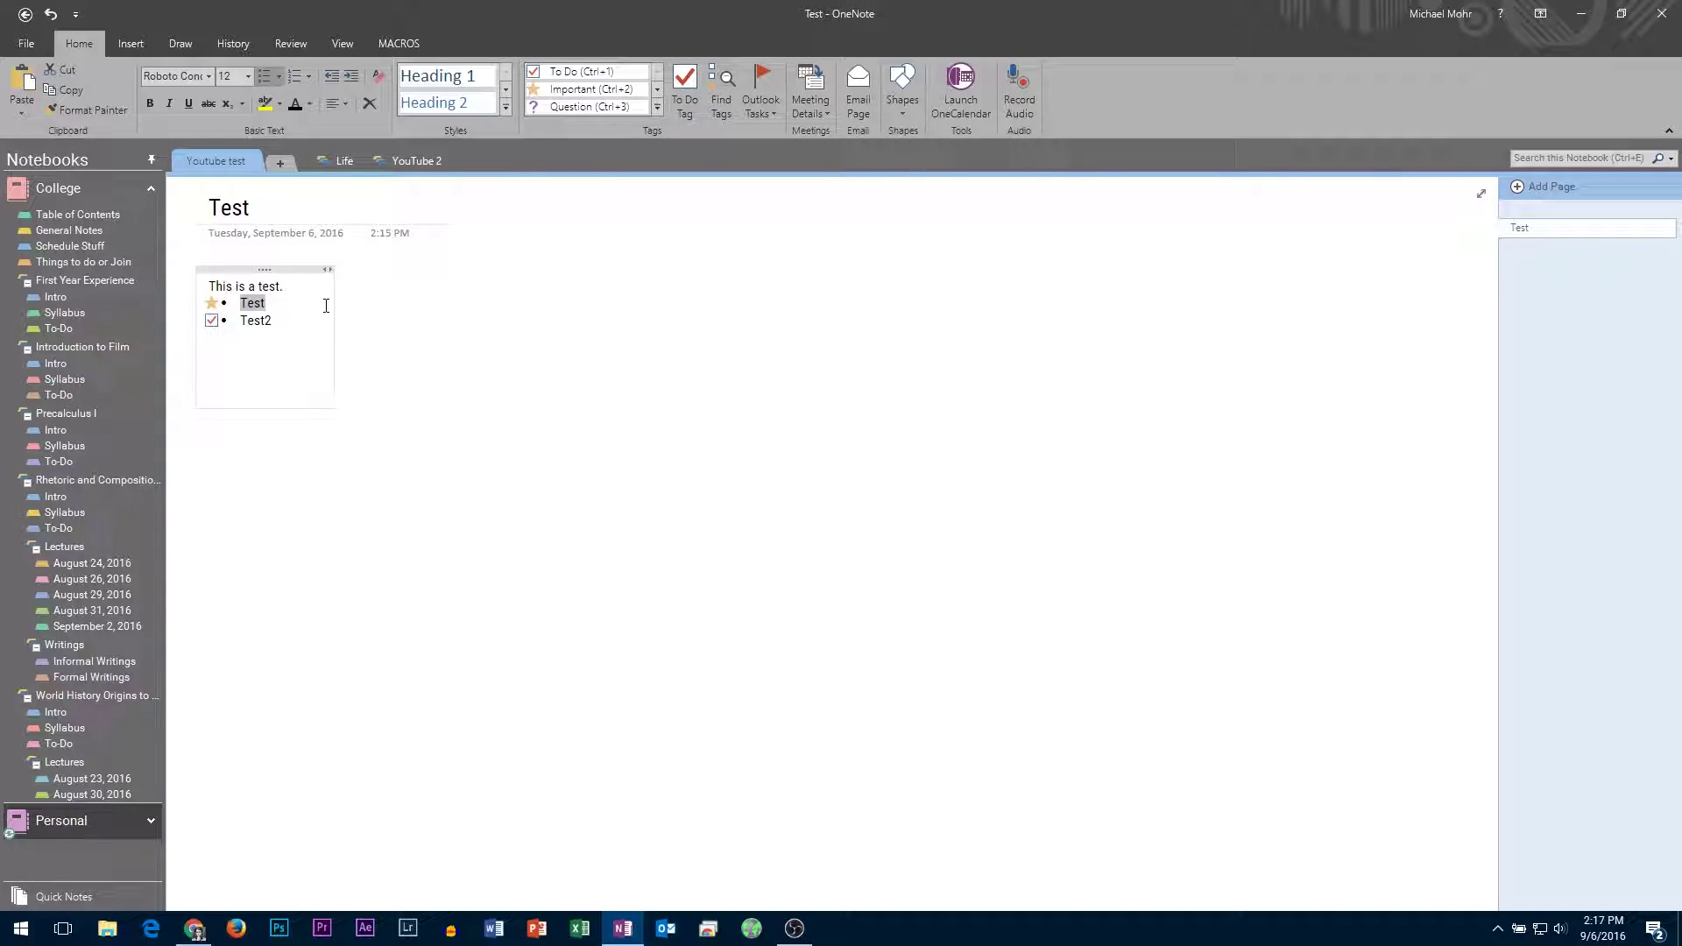
right_click(214, 160)
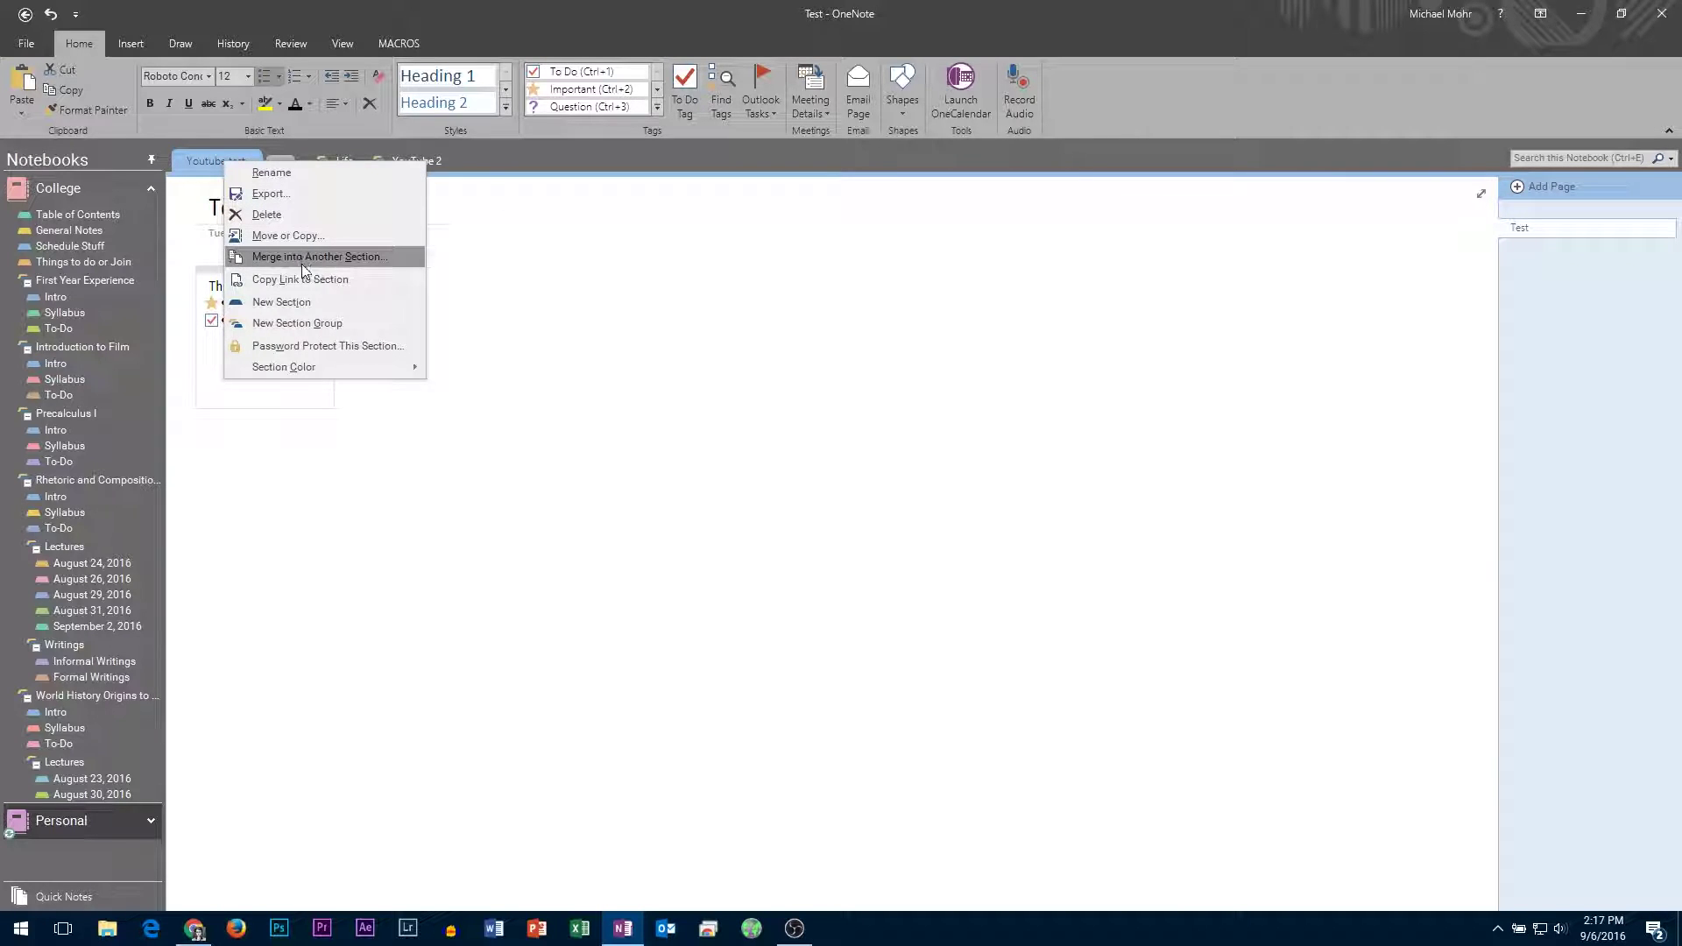
left_click(338, 462)
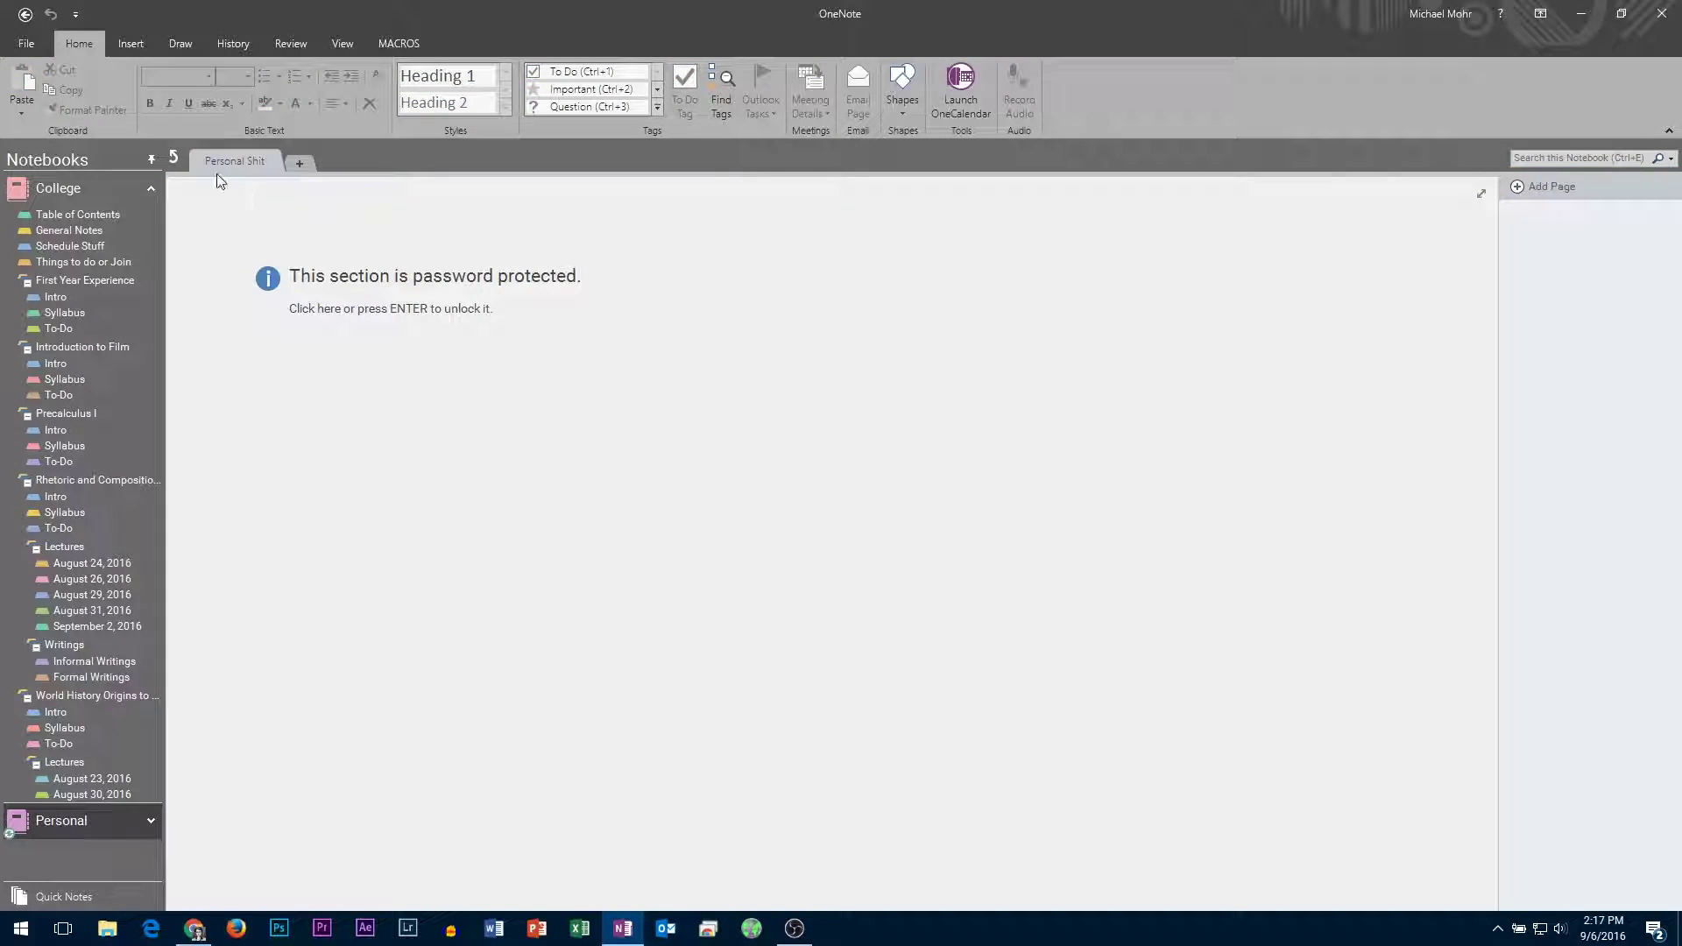
left_click(172, 160)
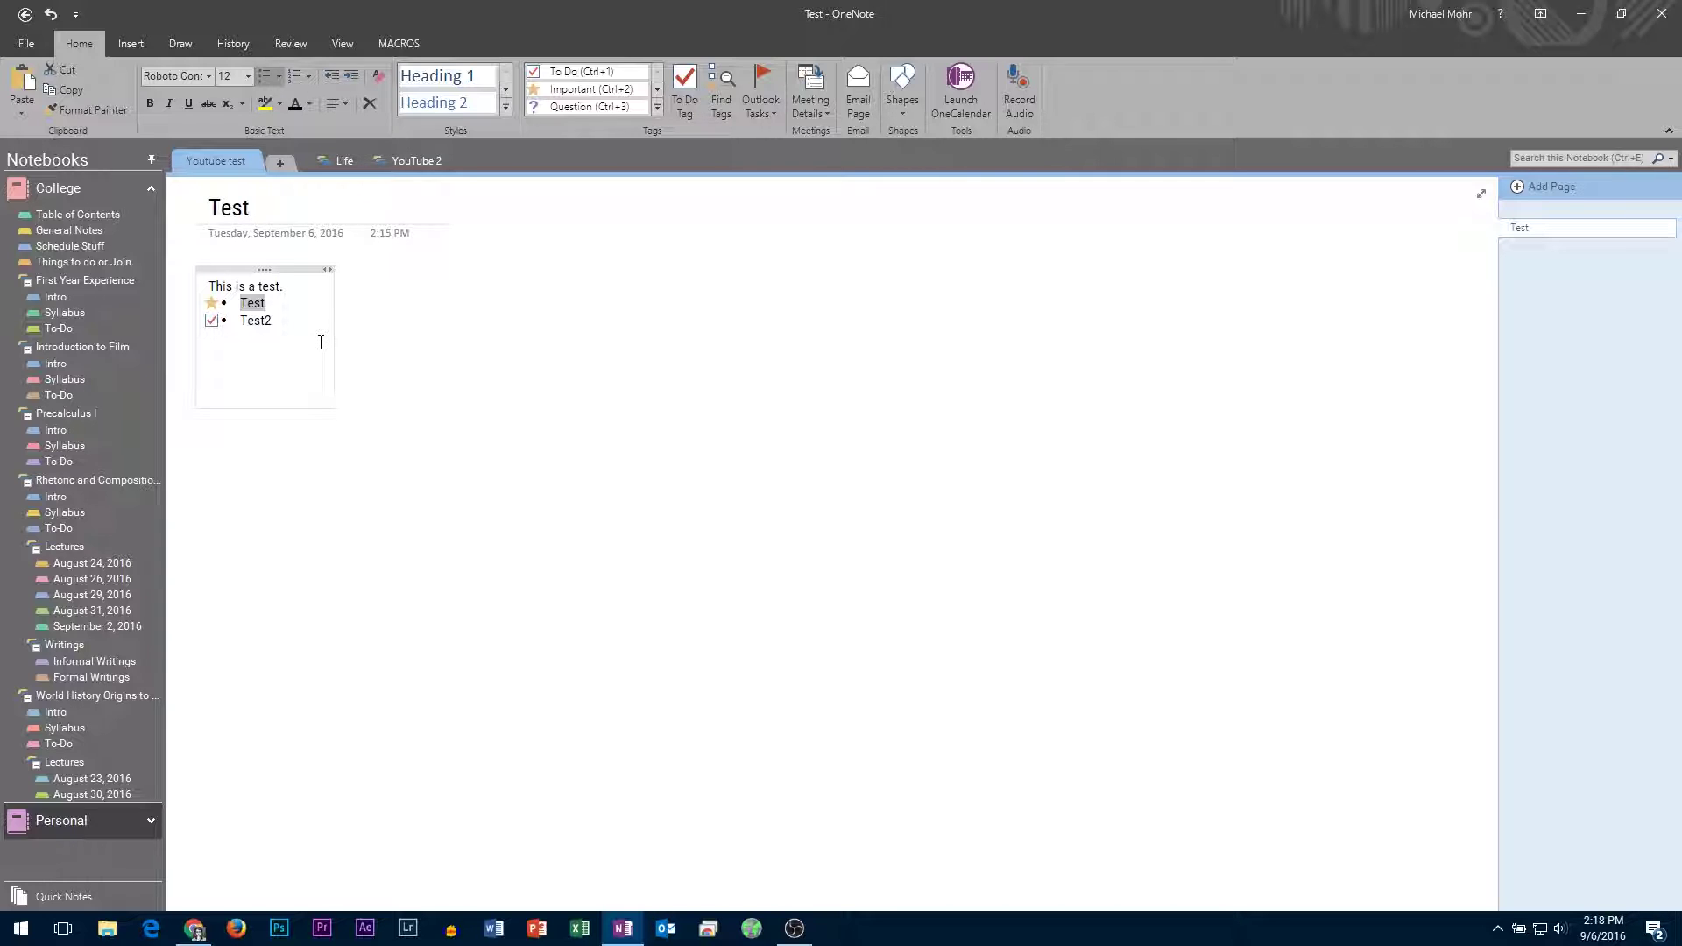
left_click(207, 76)
scroll(306, 413, "down", 3)
scroll(307, 414, "up", 3)
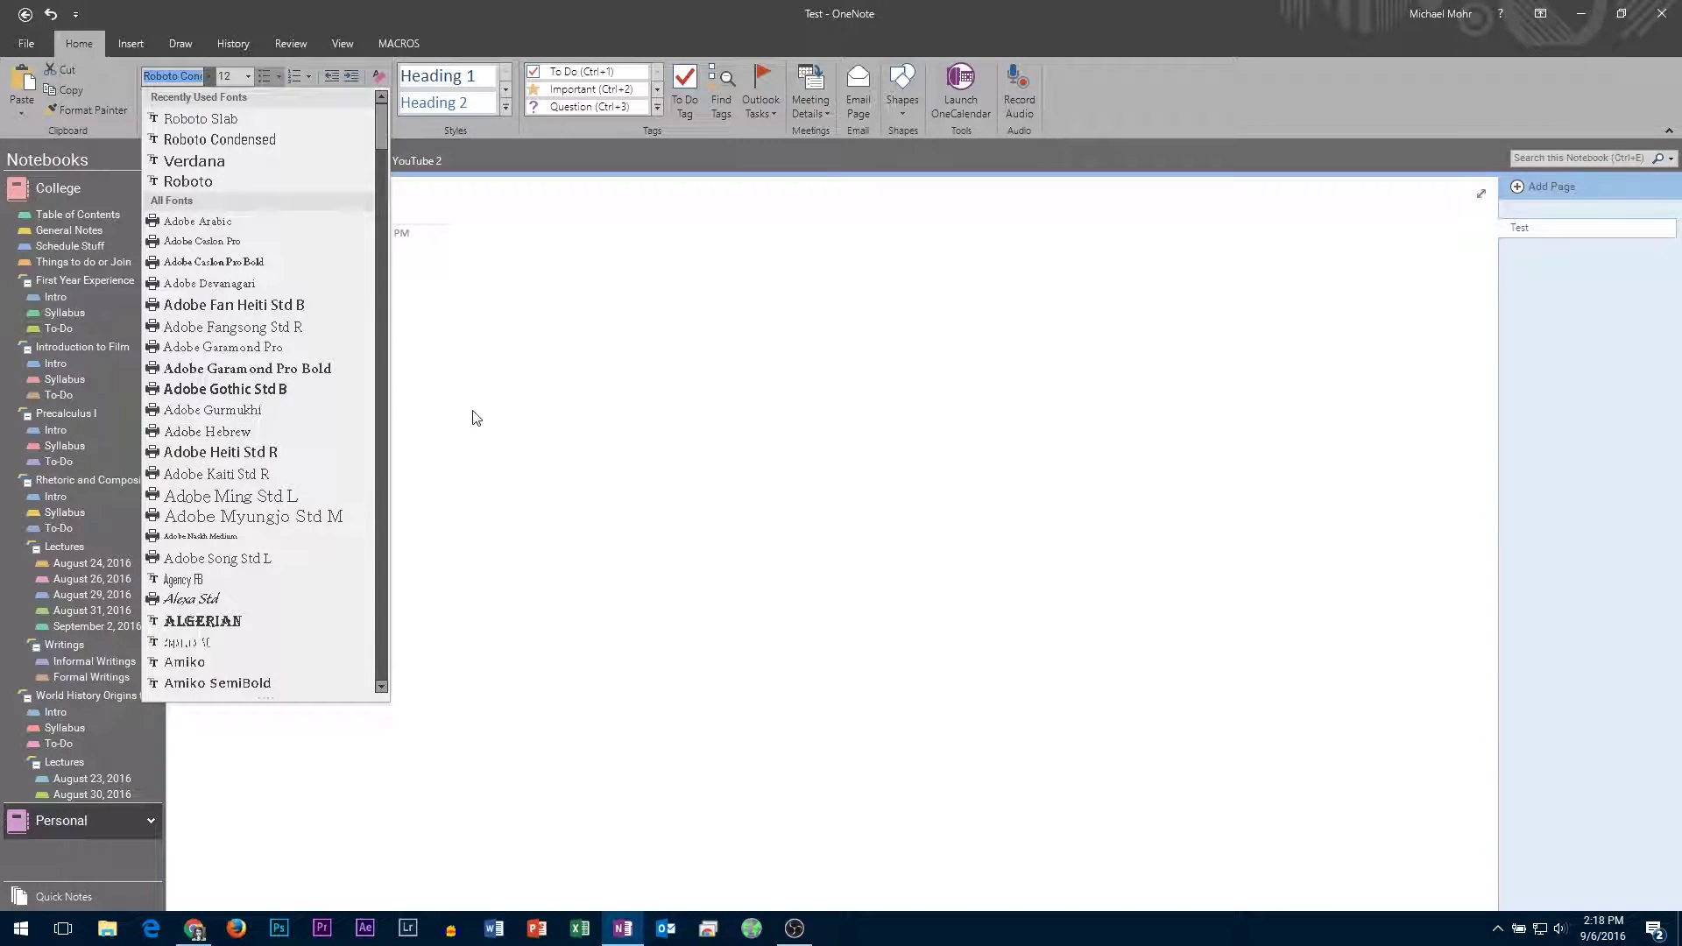
left_click(462, 328)
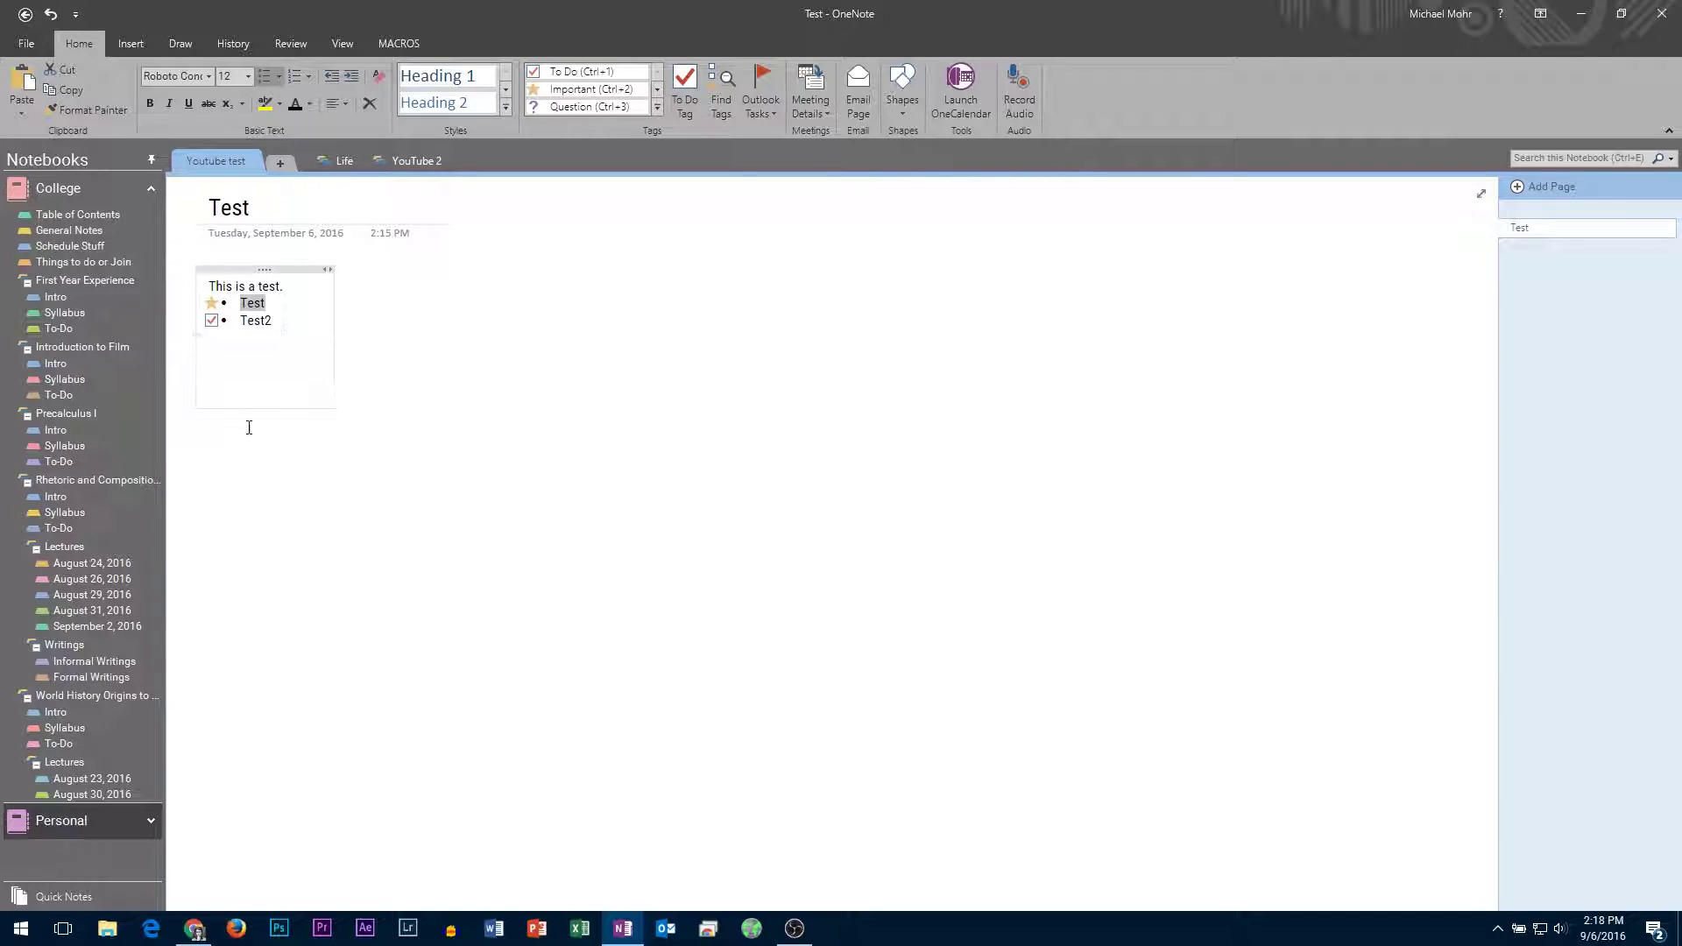
left_click(207, 77)
left_click(207, 77)
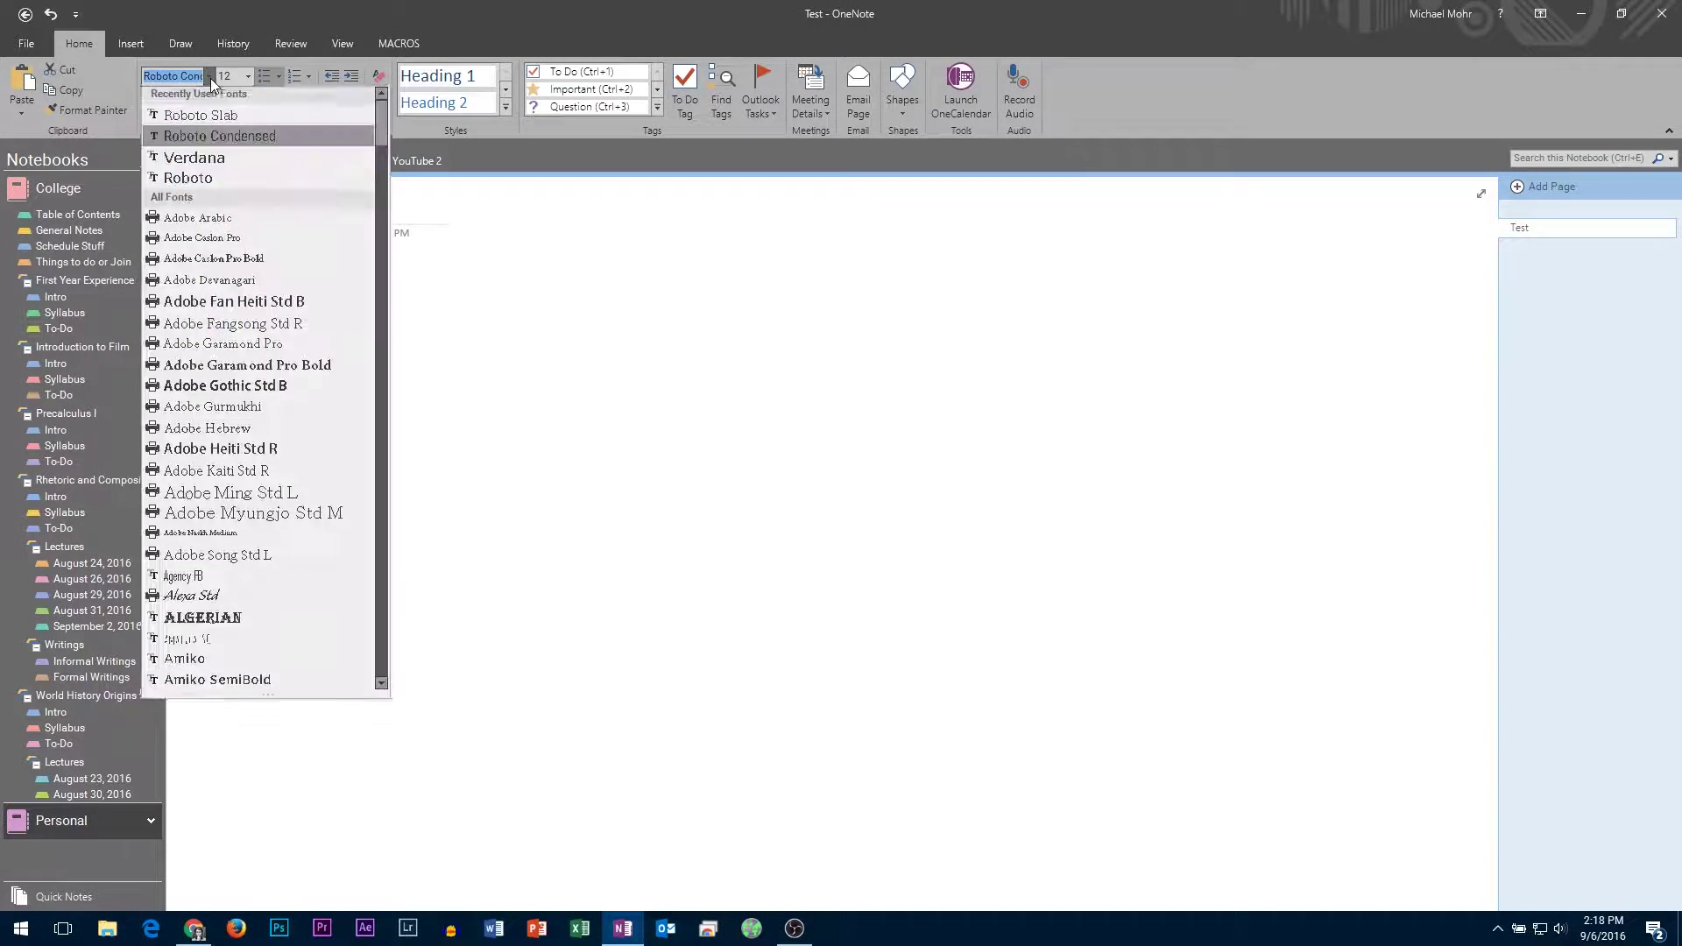
key("Escape")
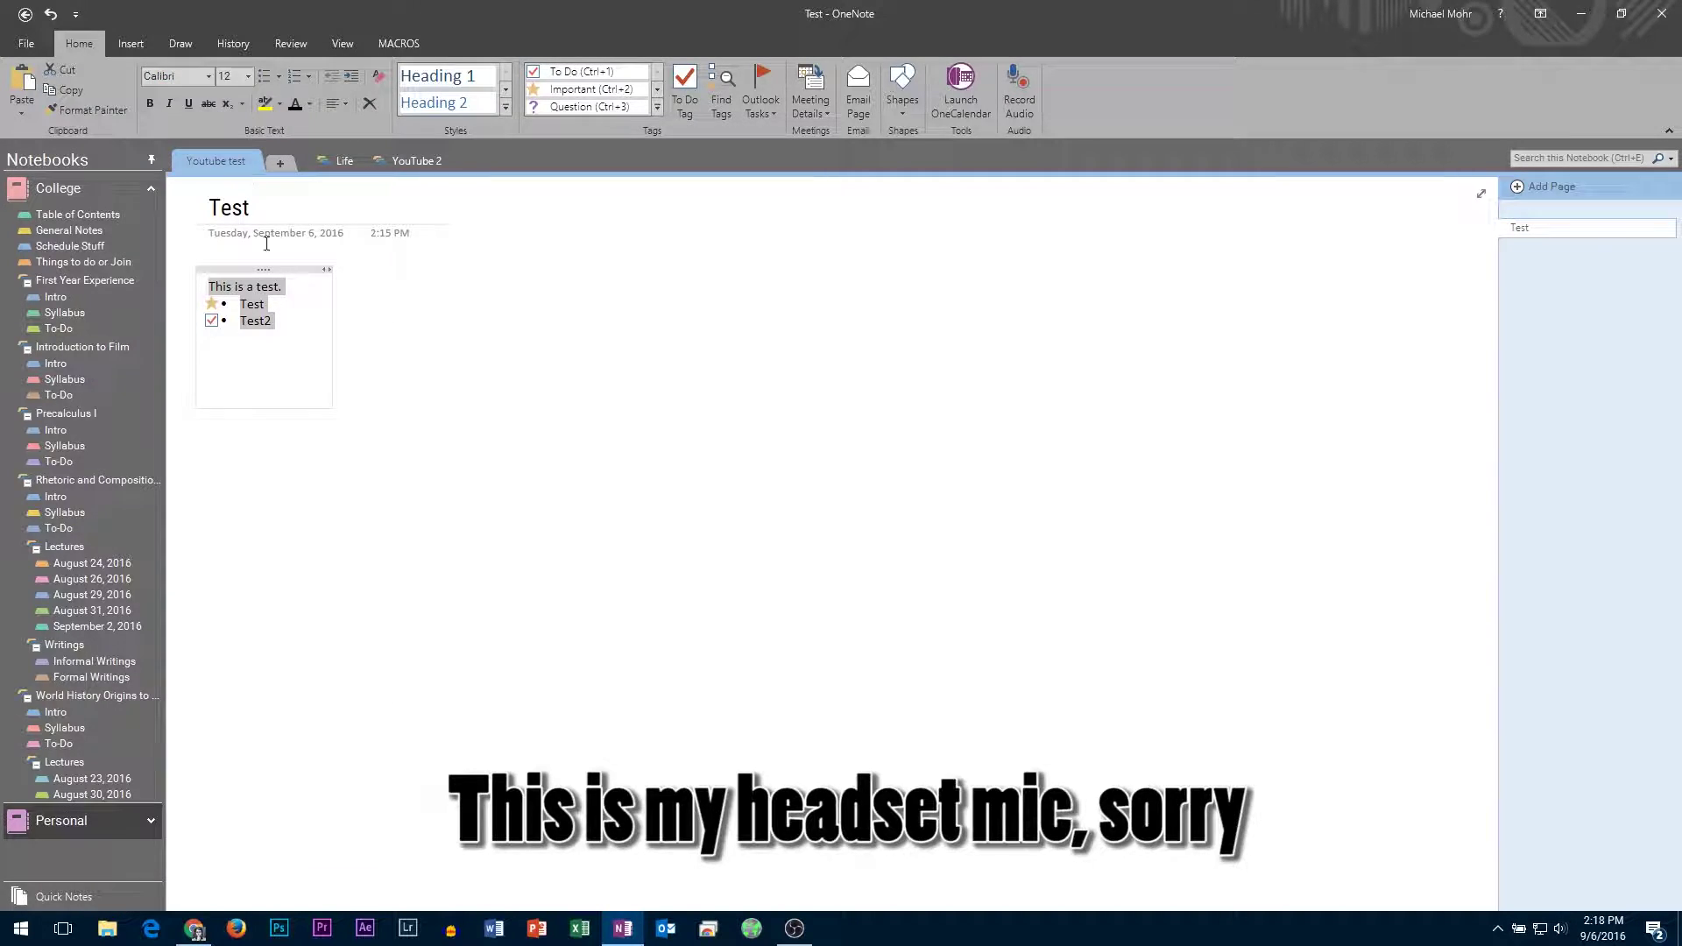
Step: Convert the Test and Test2 bullets into a numbered list
left_click(277, 322)
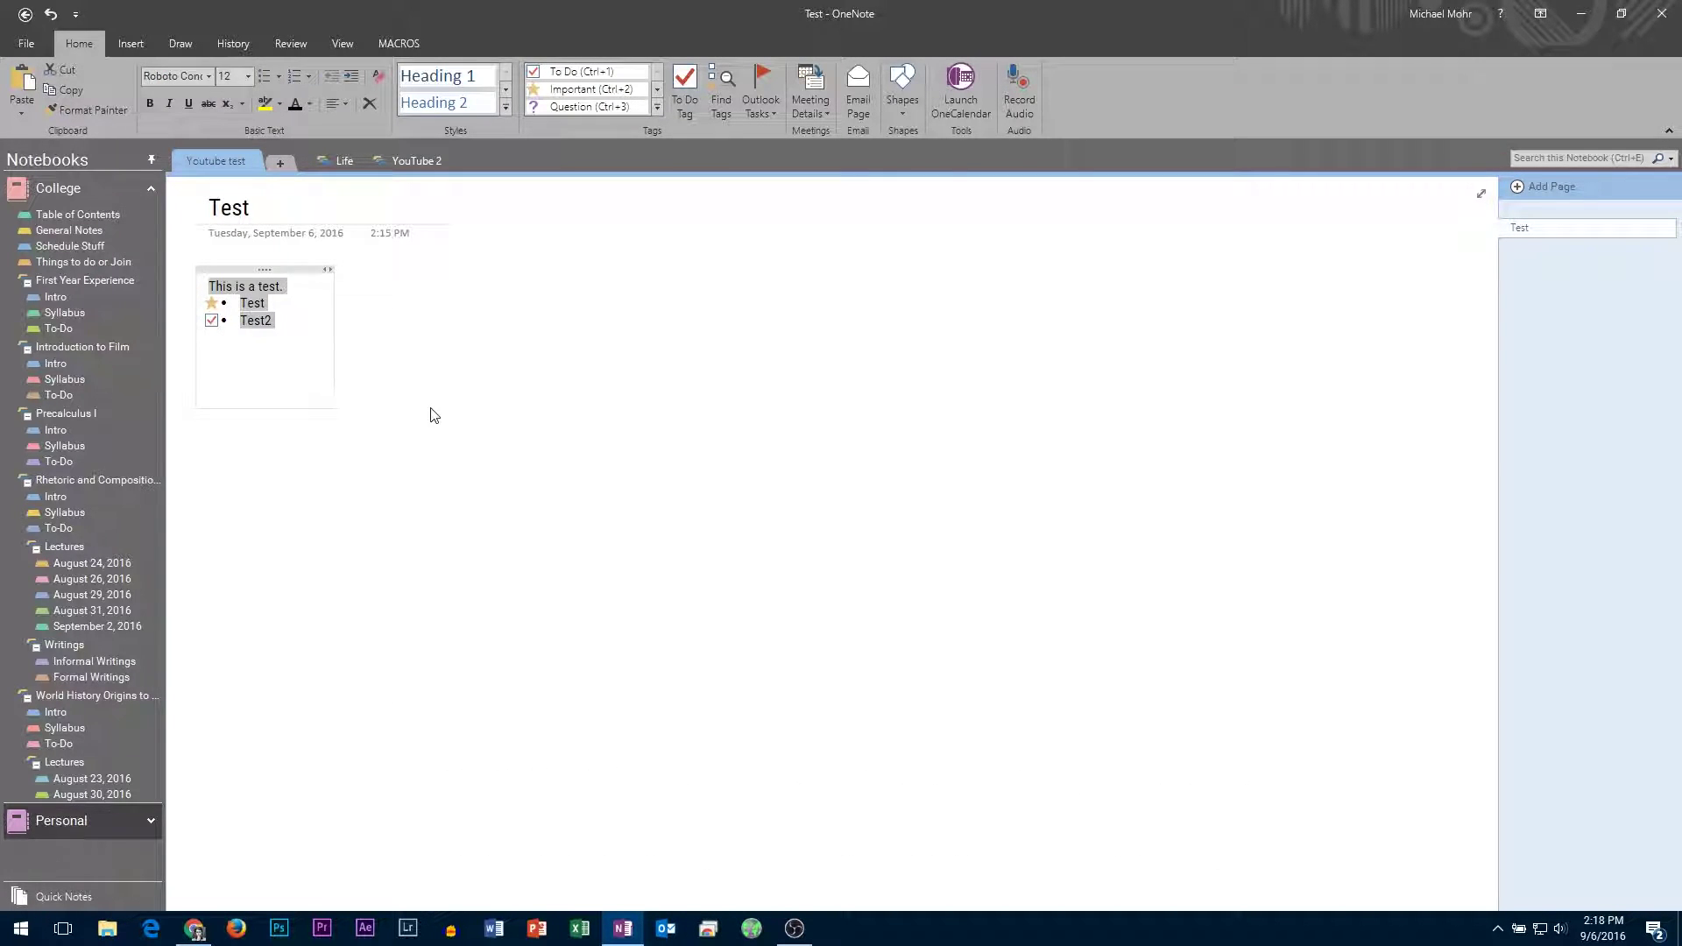
double_click(256, 321)
left_click_drag(276, 322, 240, 302)
left_click(296, 74)
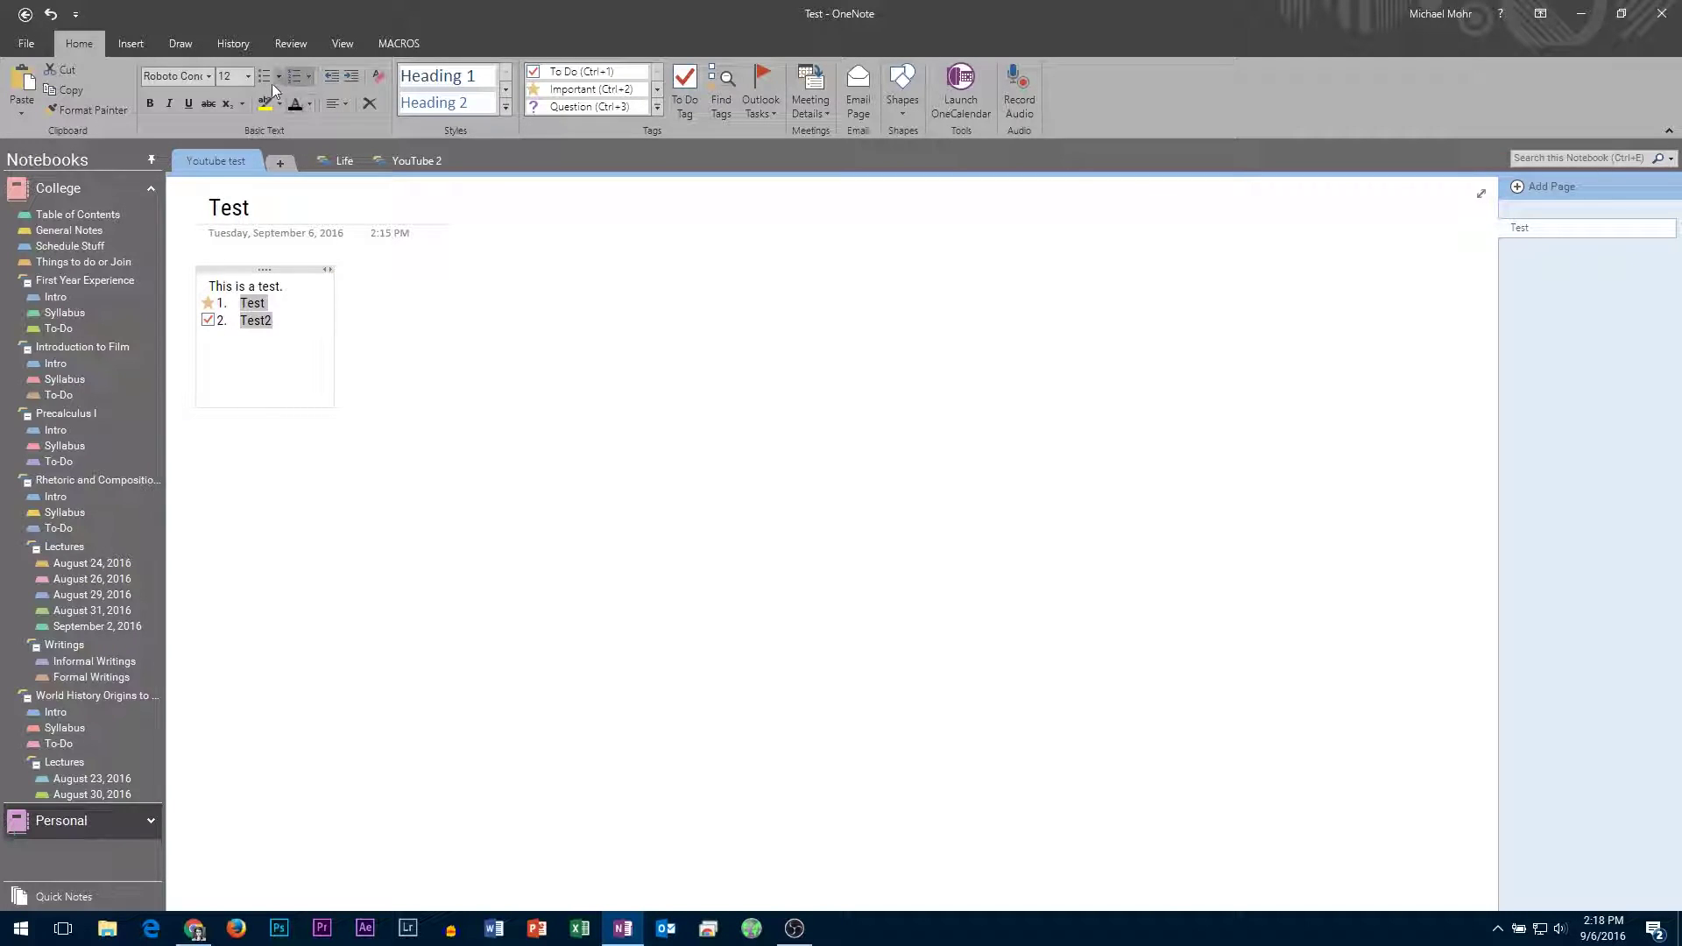
Step: Write a scratch numbered list (Test, Etetdsfy, Arfadf, Asdf) in a new note and select it all
left_click(526, 309)
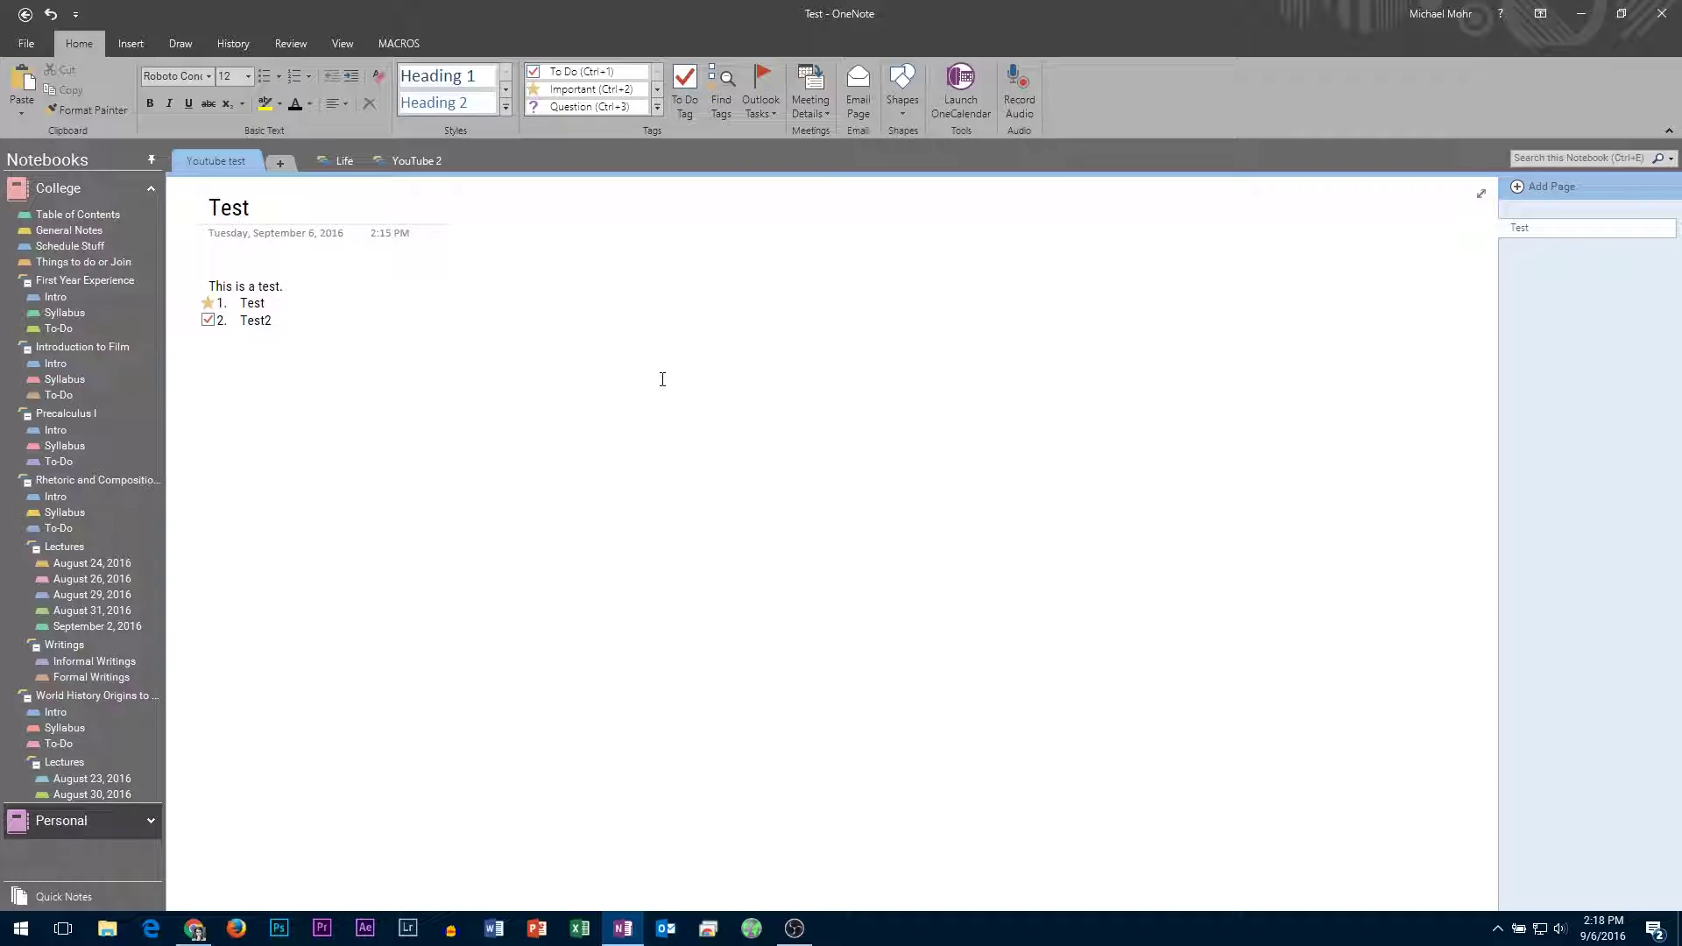
type("1) Test")
key("Return")
key("BackSpace")
key("BackSpace")
key("Return")
type("et")
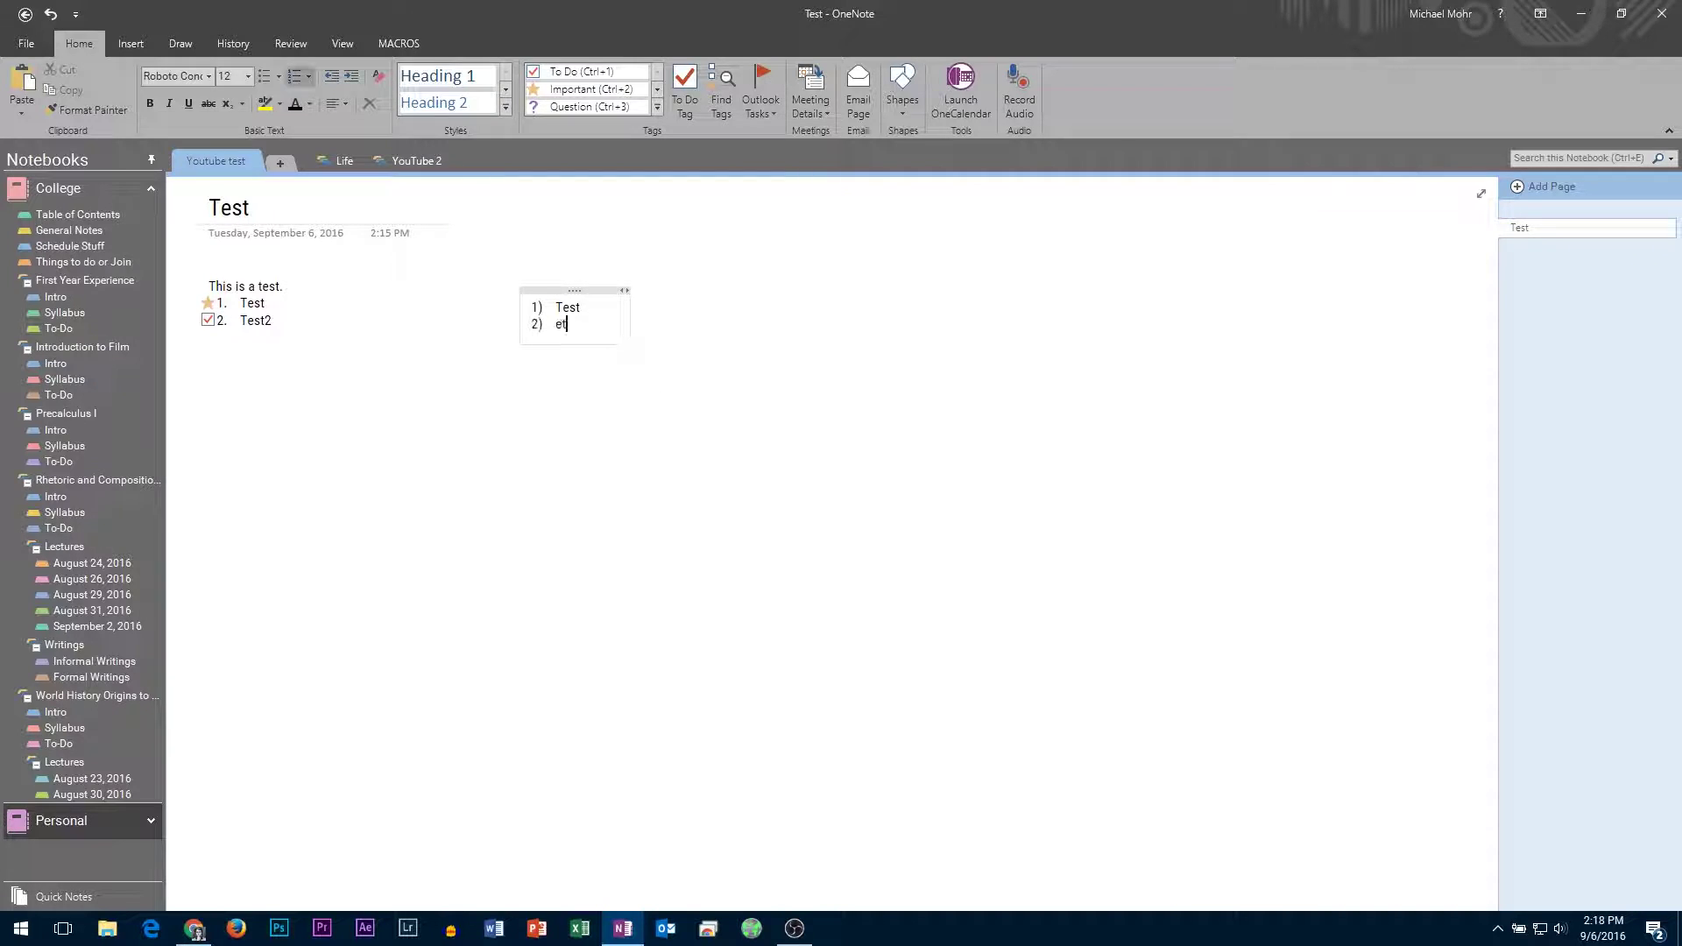
type("Etetdsfy")
key("Return")
type("Arfadf")
key("Return")
key("BackSpace")
type("Asdf")
key("Return")
key("ctrl+a")
key("ctrl+a")
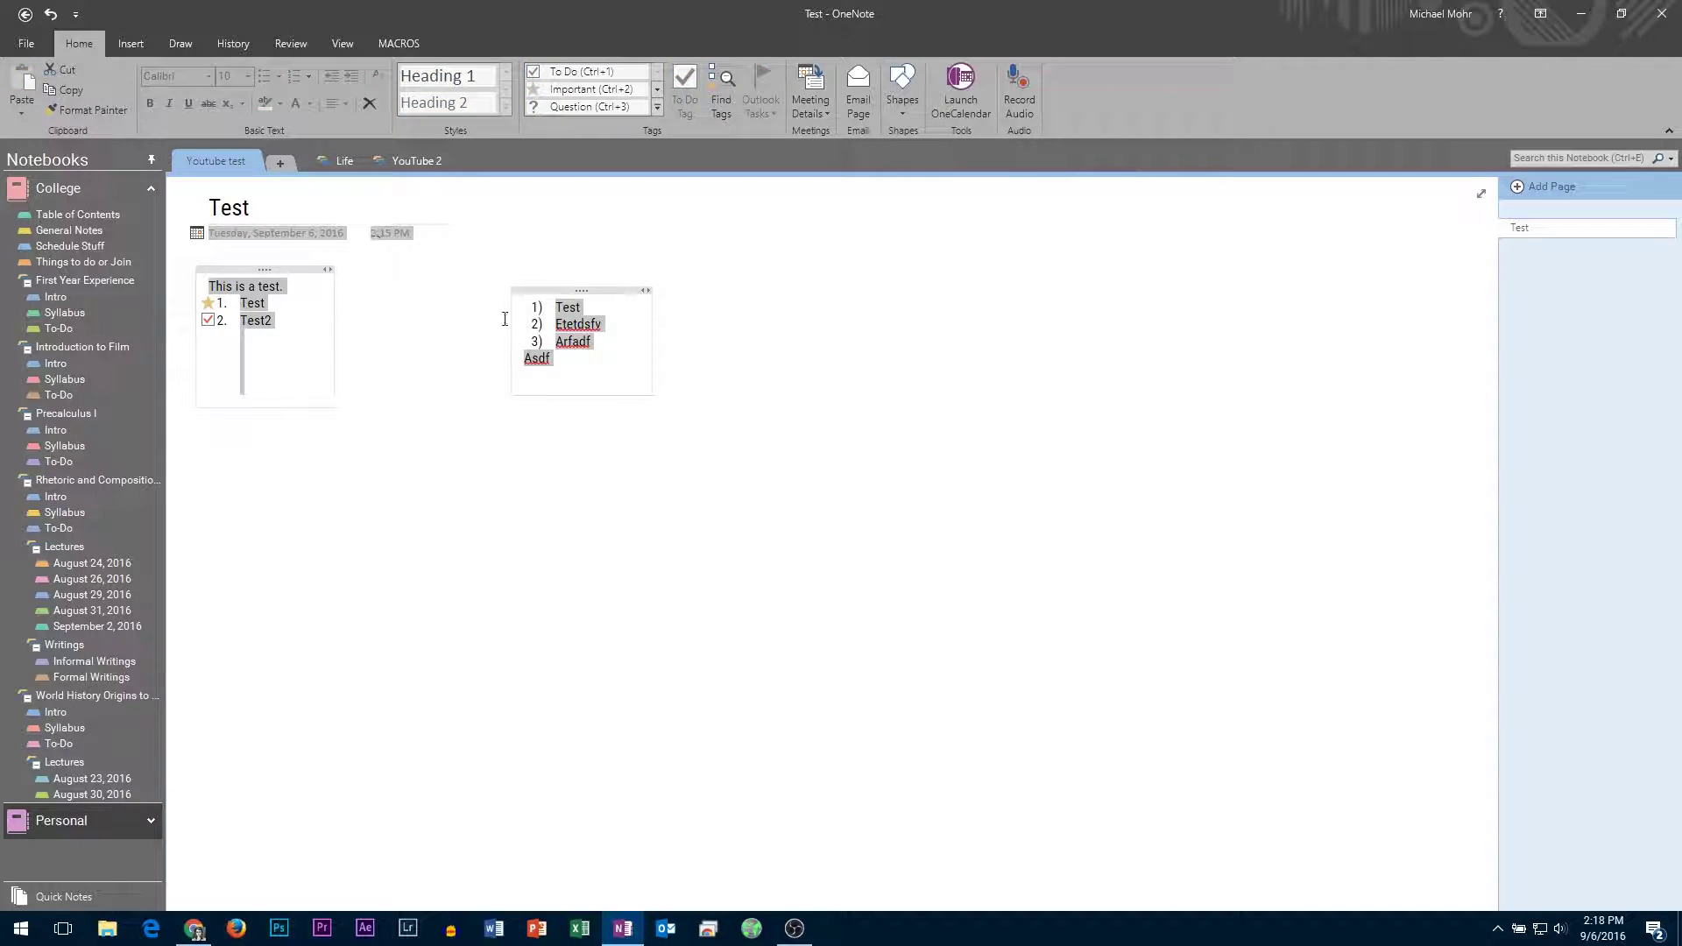
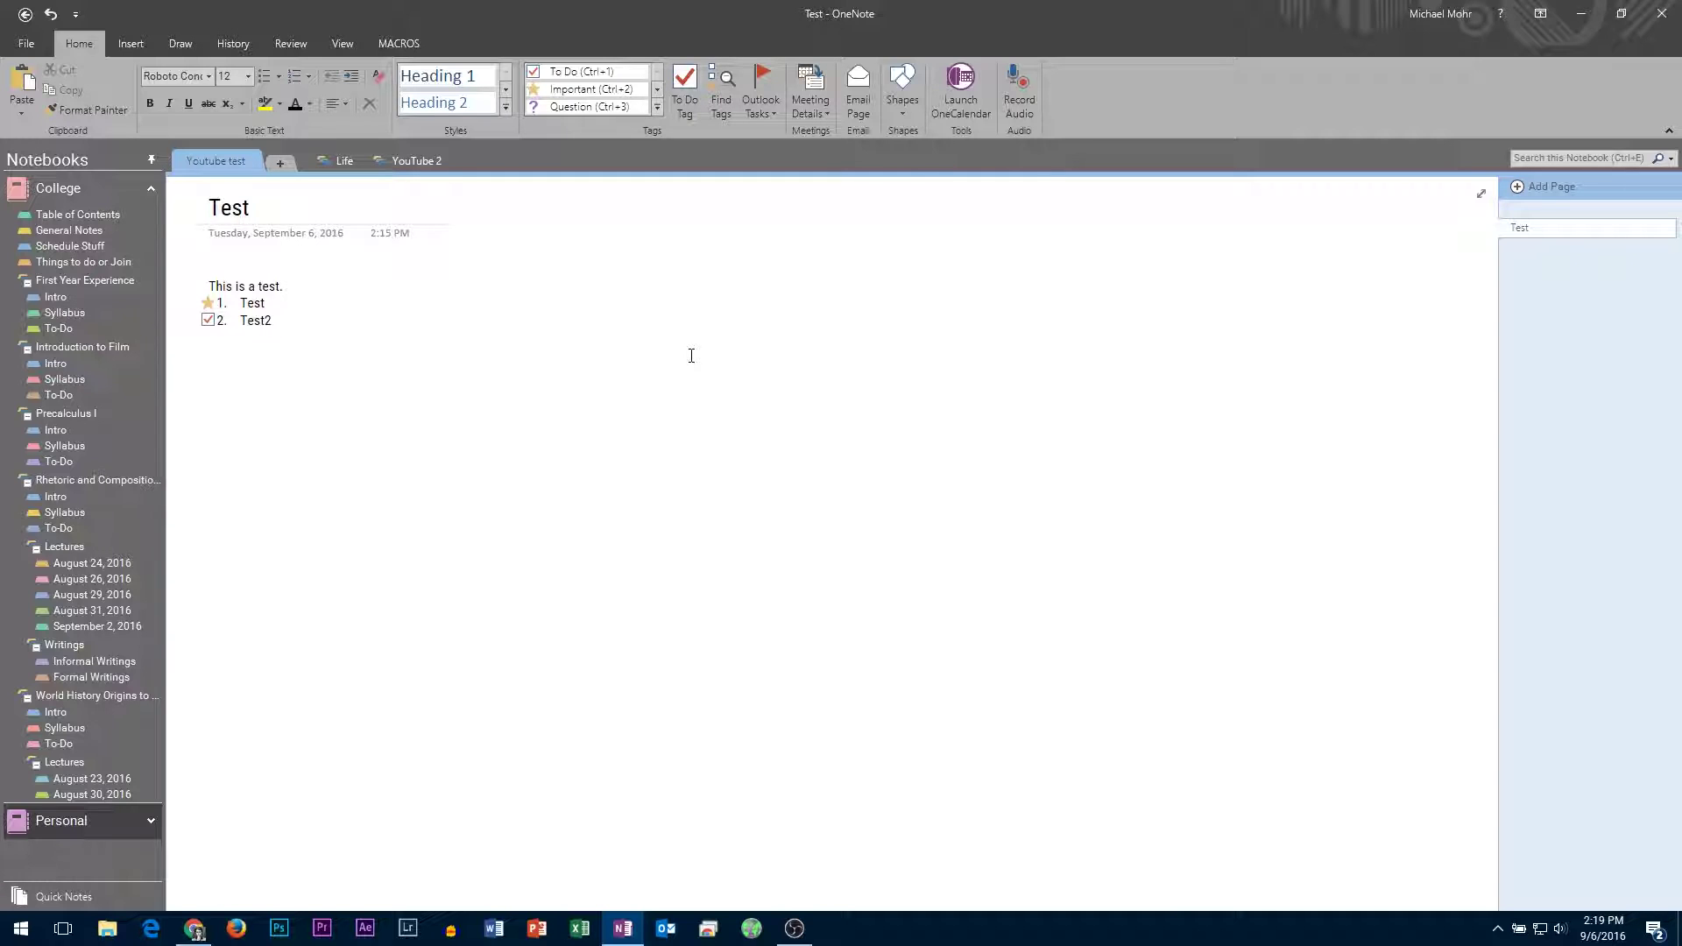
Step: Shift the tagged test list slightly down, then place free notes 'TEst' mid-page and 'Adrflakjsdf' below
left_click(658, 289)
mouse_move(270, 271)
left_mouse_down()
mouse_move(680, 376)
mouse_move(276, 292)
left_mouse_up()
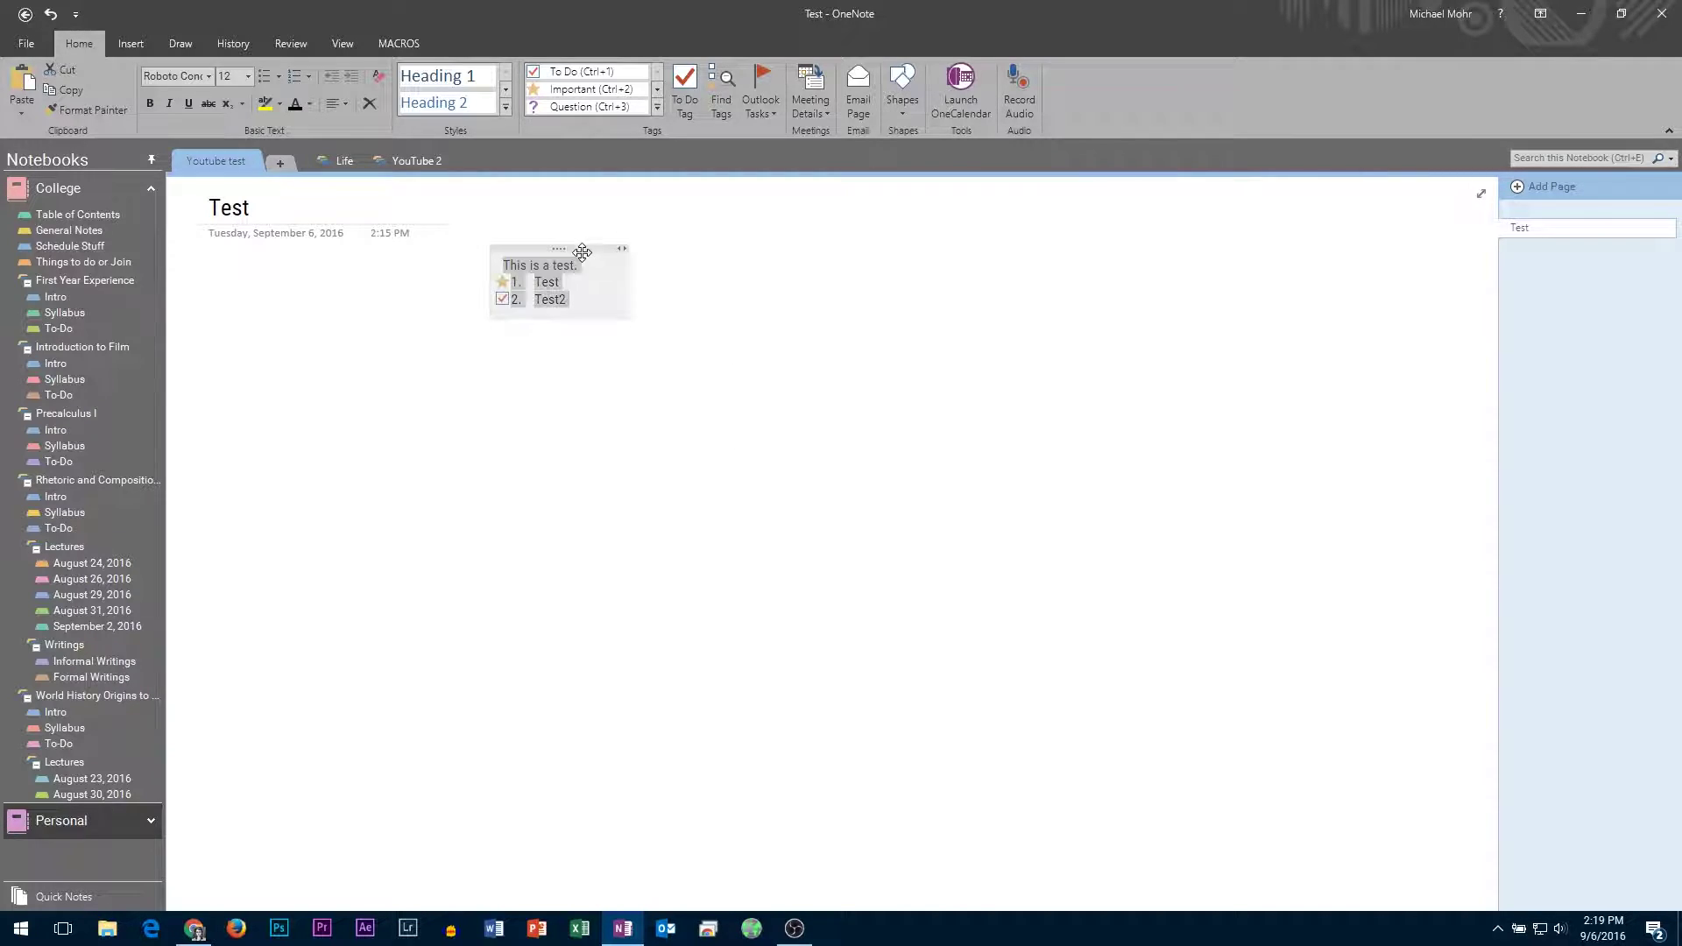
left_click(592, 425)
type("TEst")
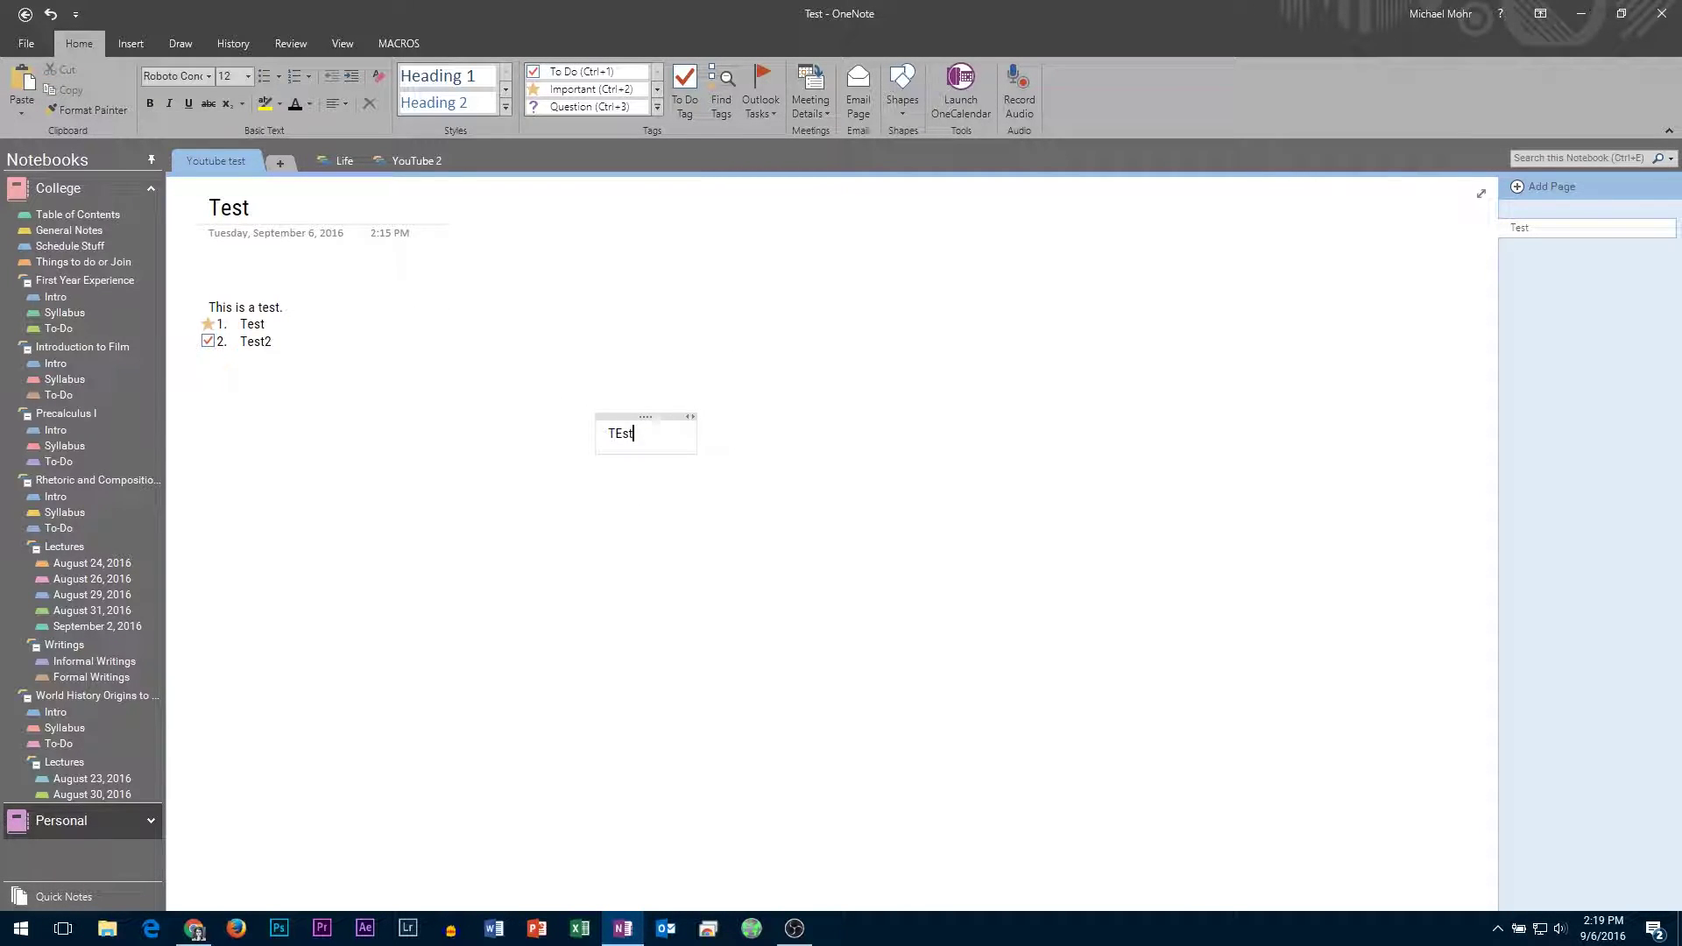
left_click(733, 728)
type("Adrflakjsdf")
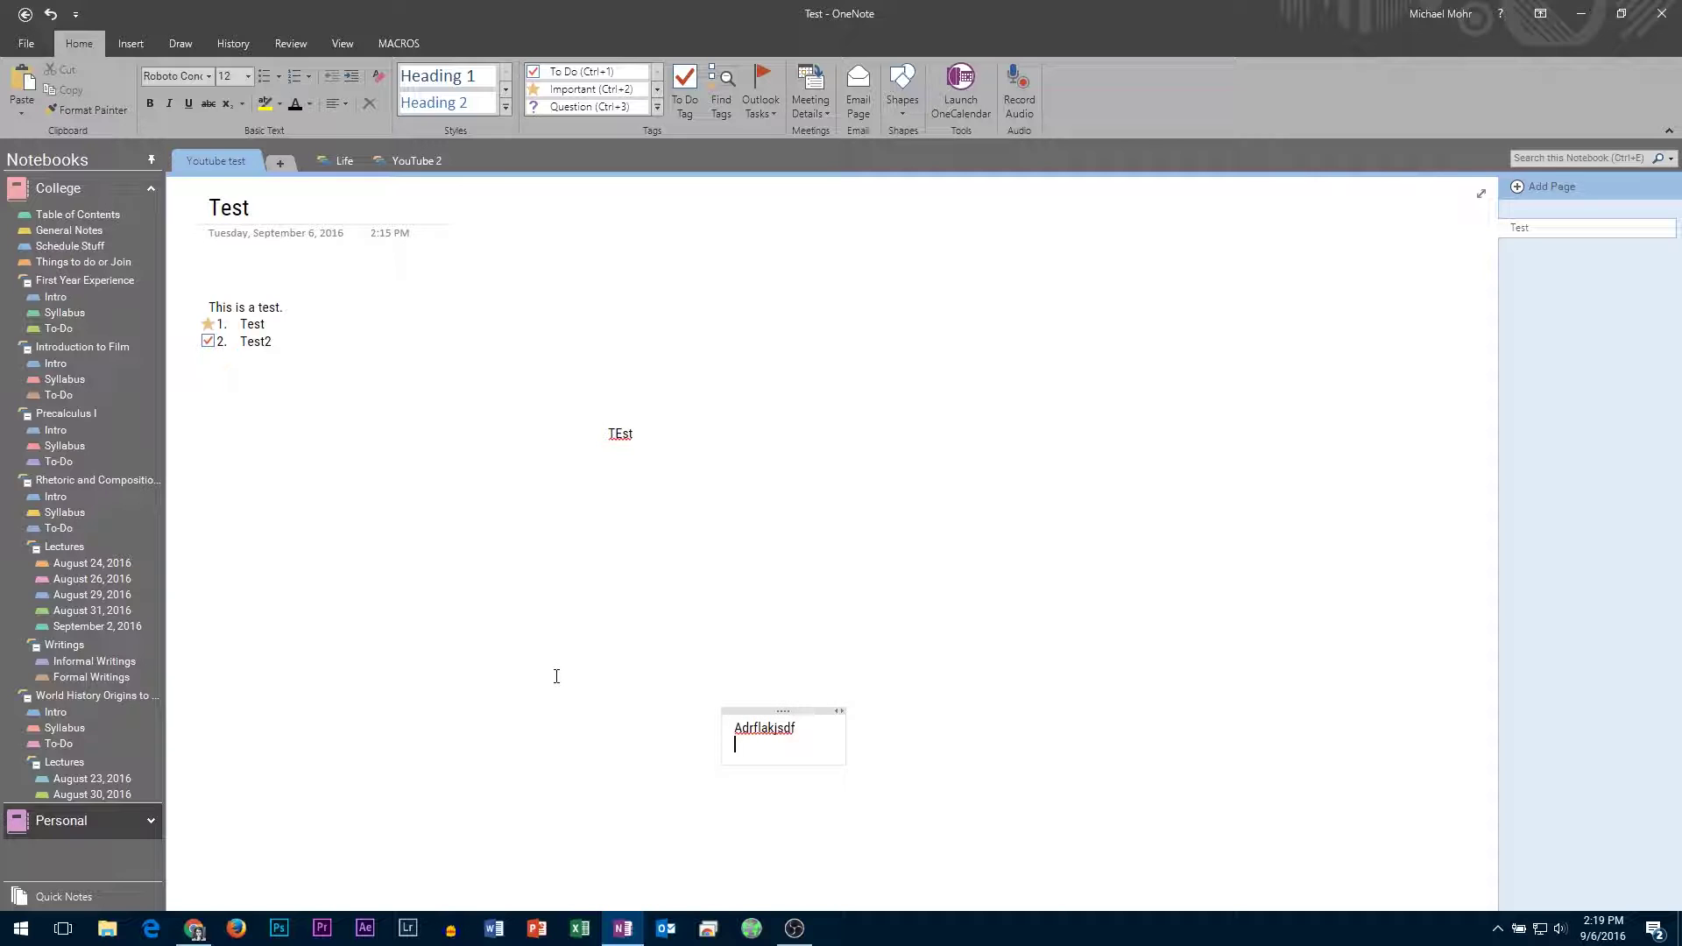
left_click(566, 644)
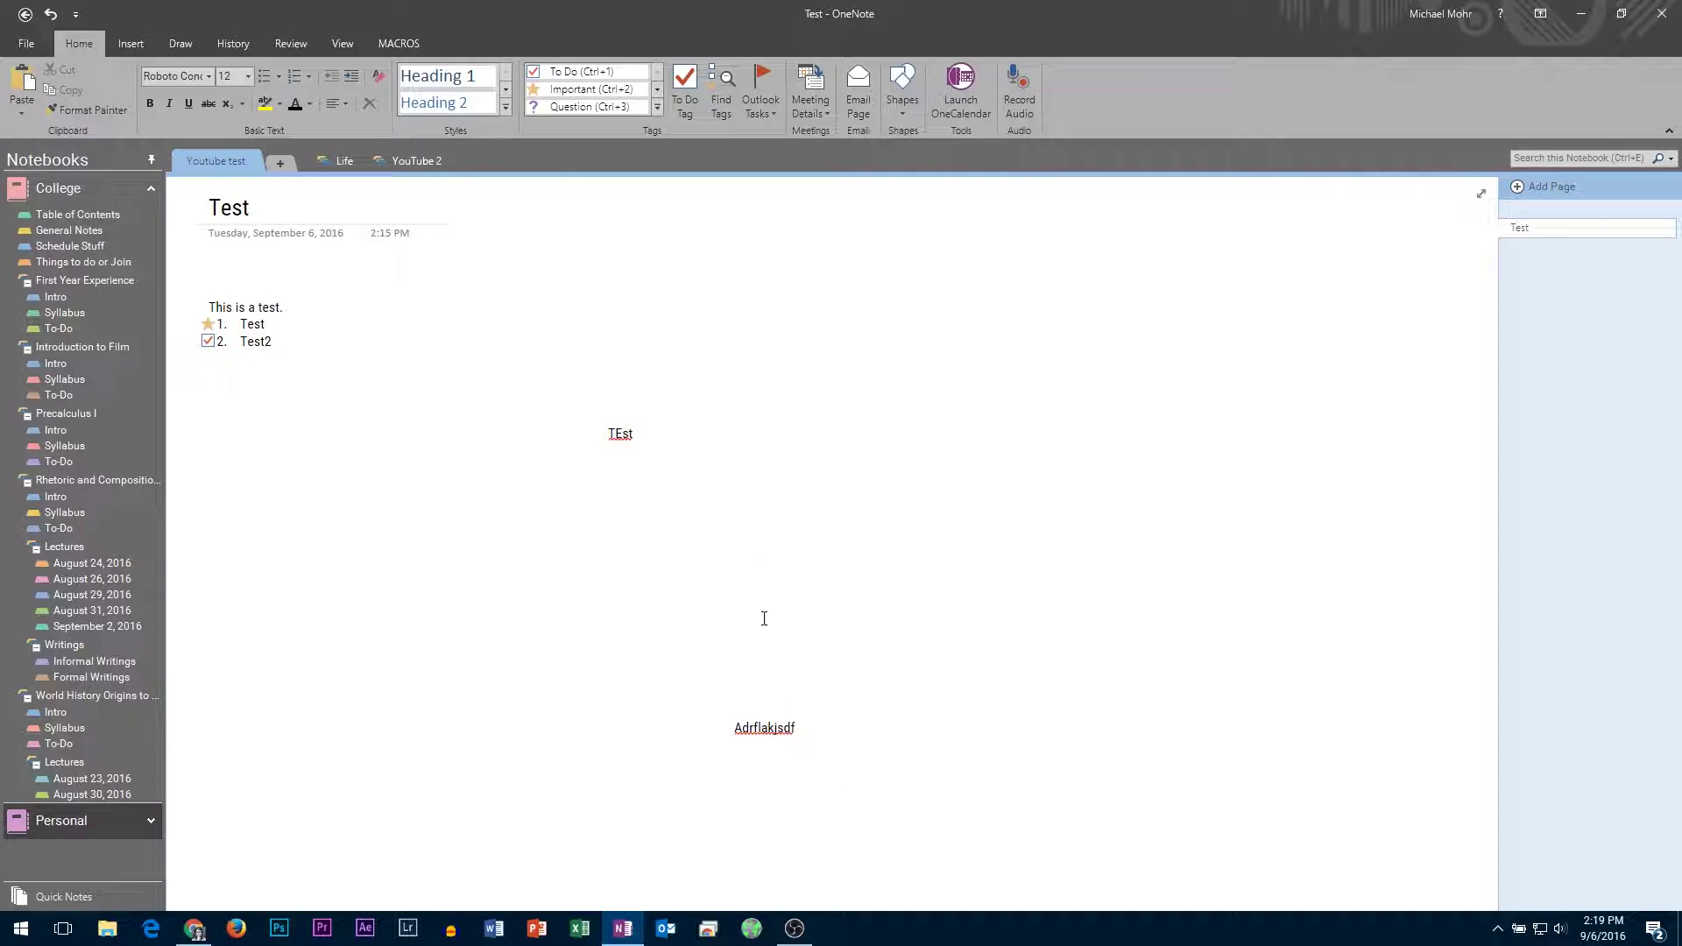
Step: Draw a straight arrow from the list pointing toward 'TEst'
left_click(903, 100)
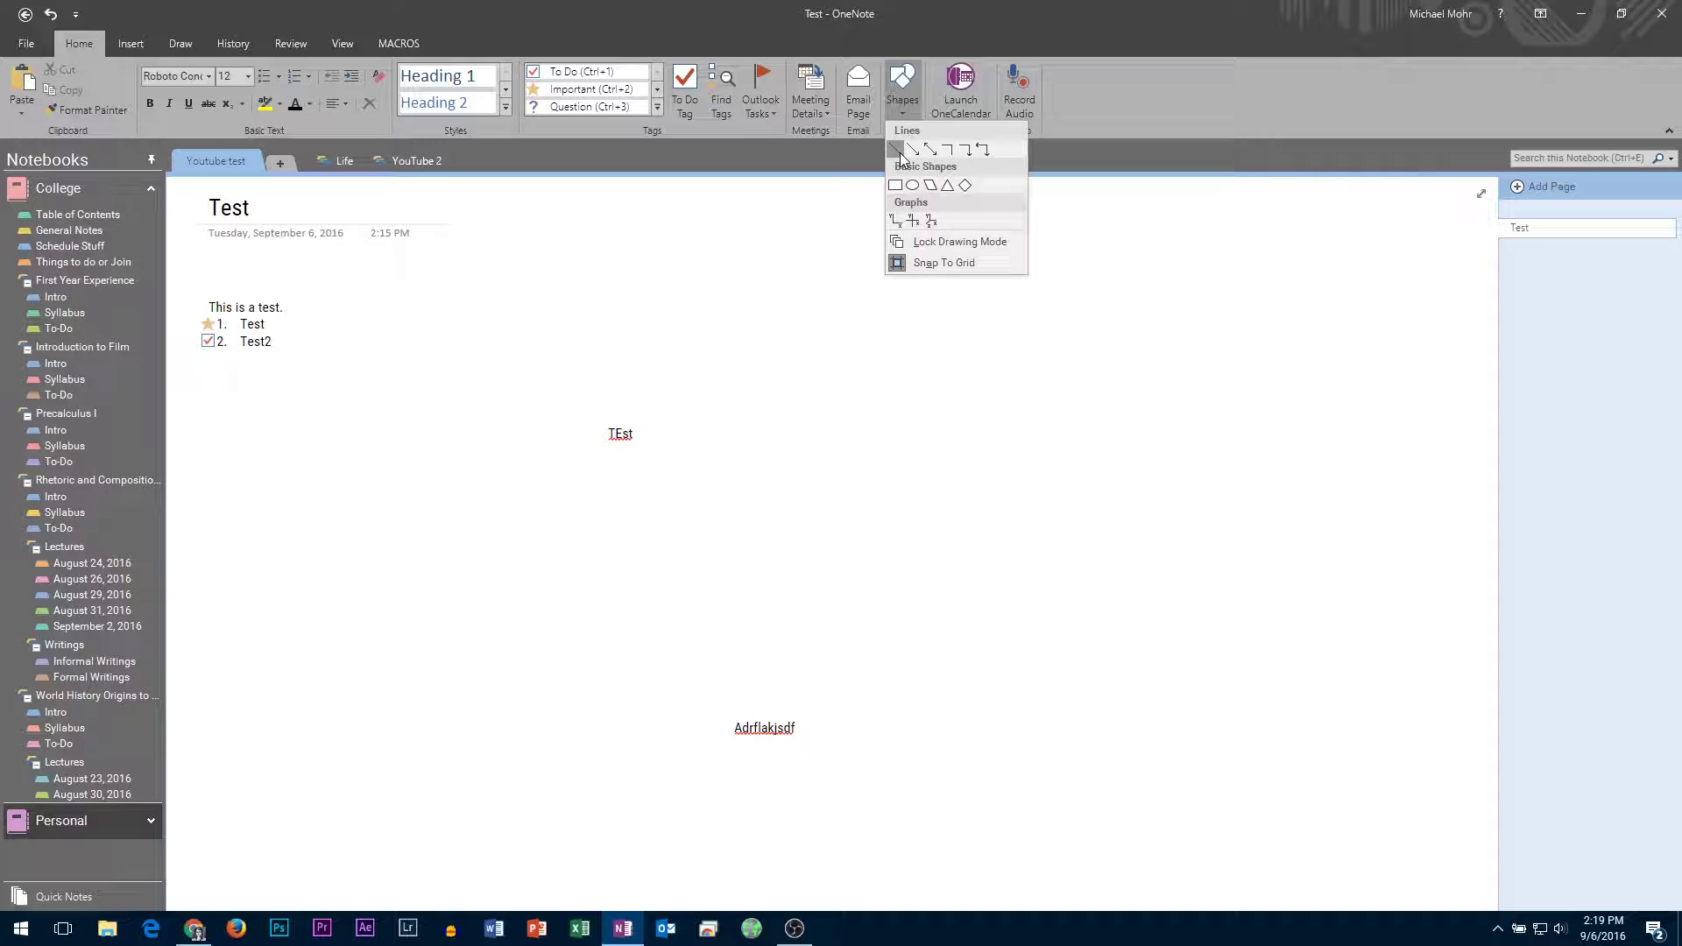
left_click(905, 155)
left_click_drag(377, 341, 545, 425)
left_click_drag(668, 510, 743, 673)
Step: Draw an elbow arrow from 'TEst' down to 'Adrflakjsdf', nudging its start clear of TEst
left_click(902, 98)
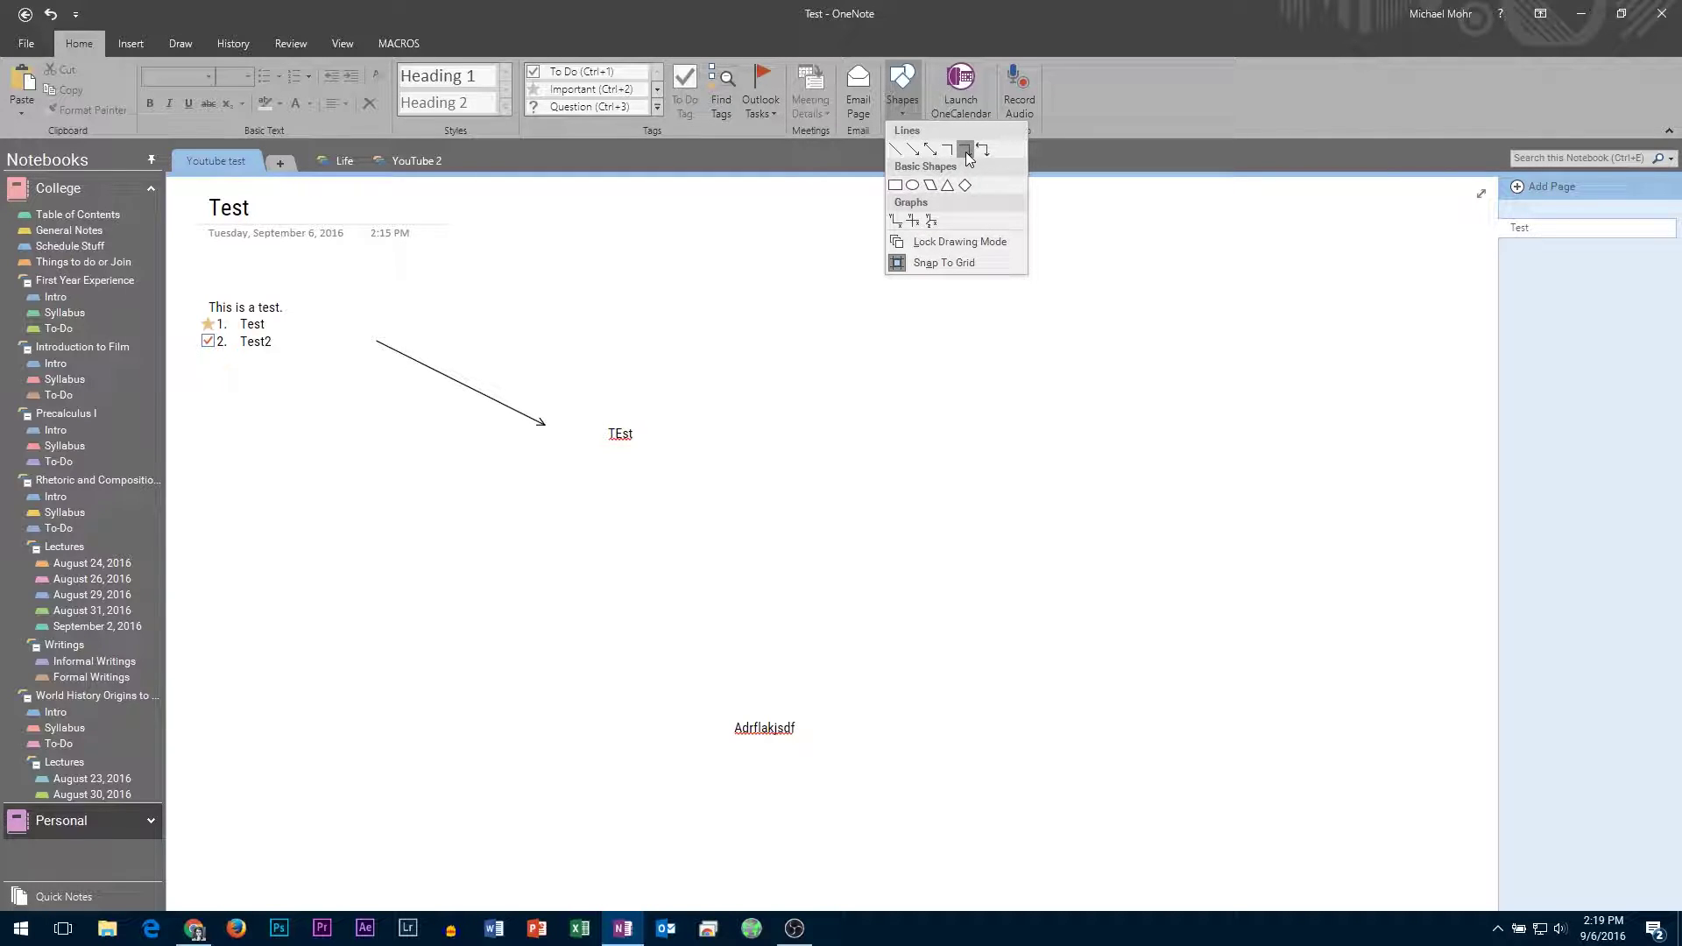
left_click(947, 187)
left_click_drag(662, 446, 776, 694)
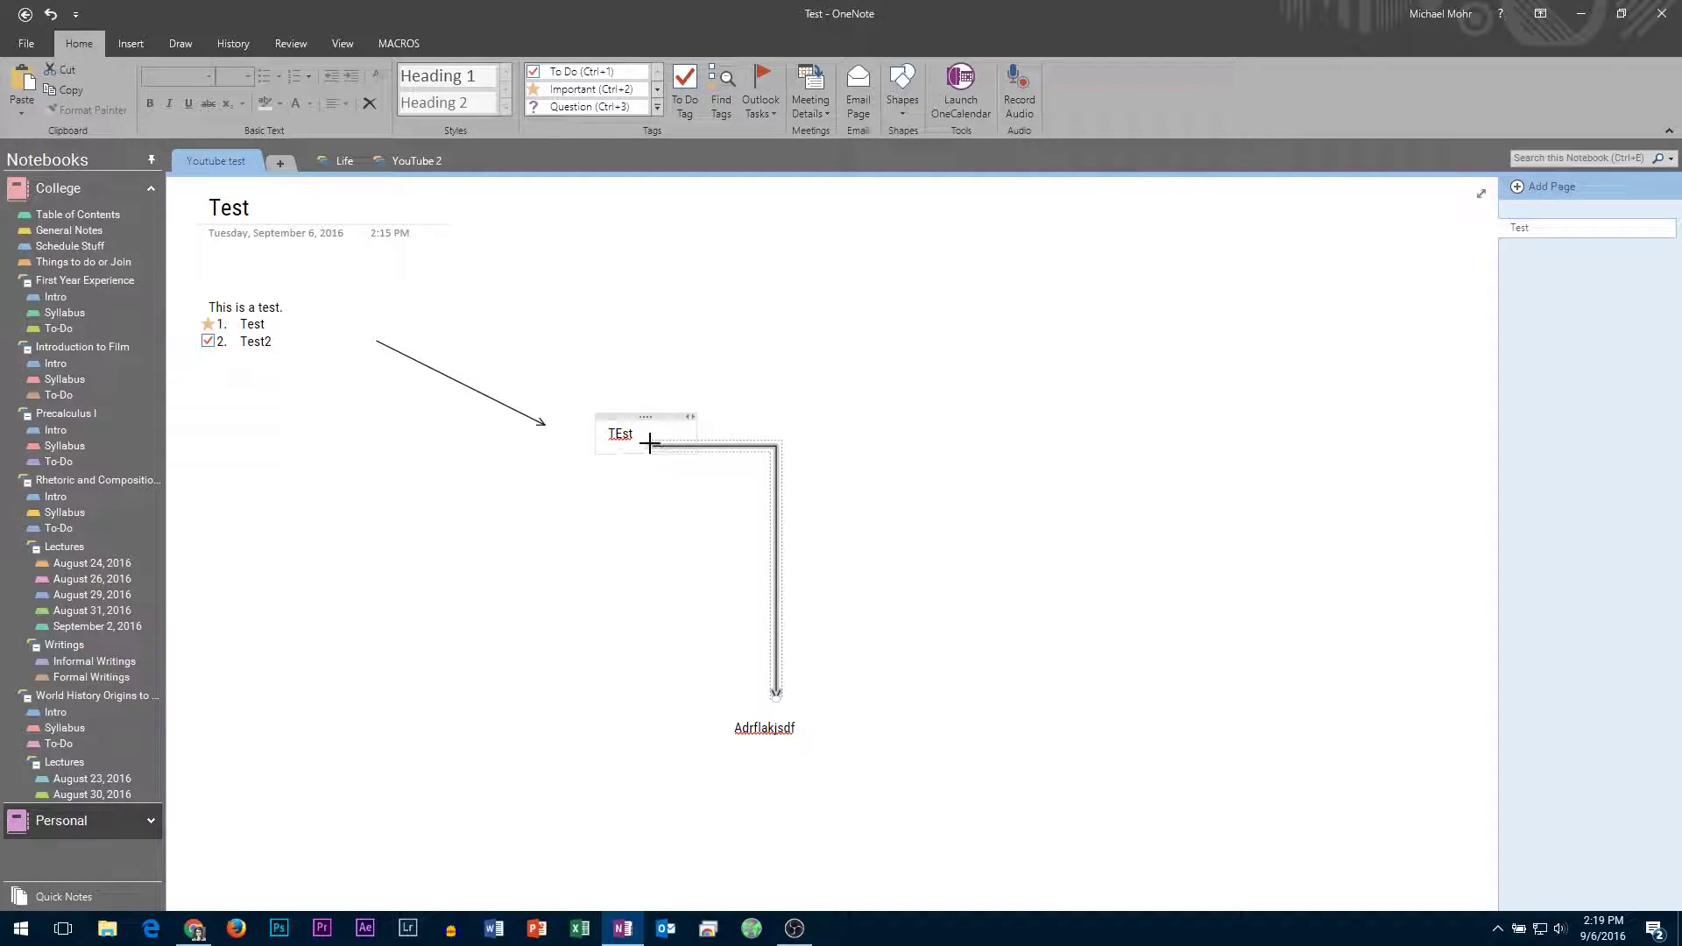
mouse_move(654, 448)
left_mouse_down()
mouse_move(994, 493)
mouse_move(669, 456)
left_mouse_up()
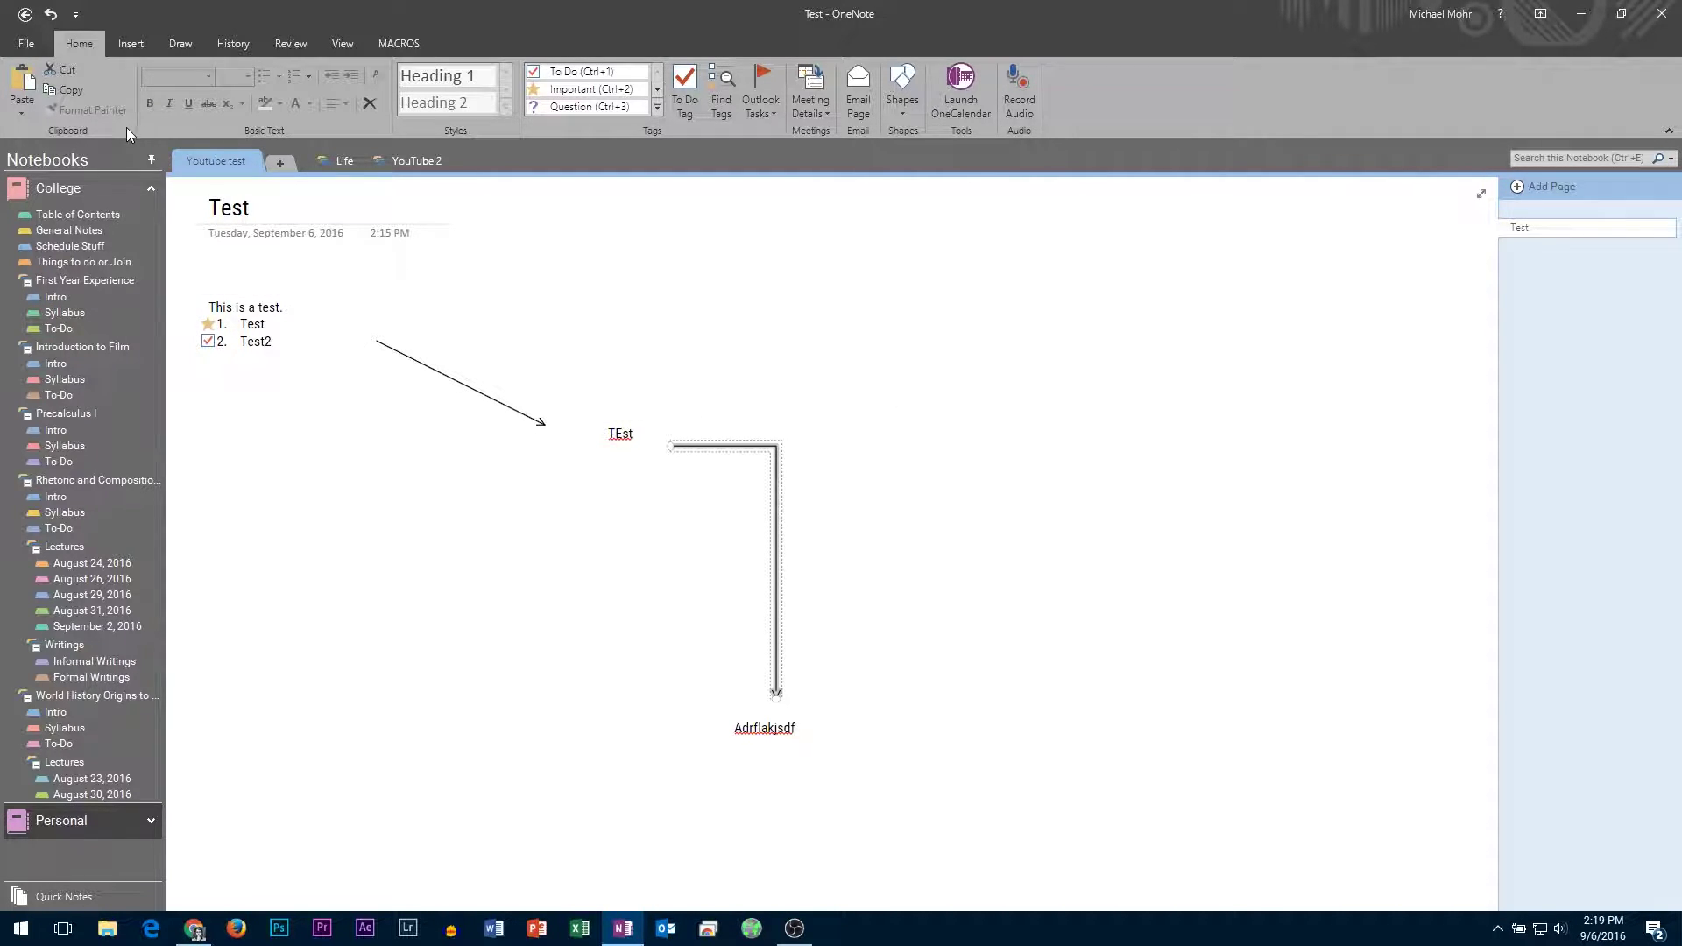
Step: Insert a table from the Insert tab's grid picker, undo it, and return to Insert
left_click(131, 44)
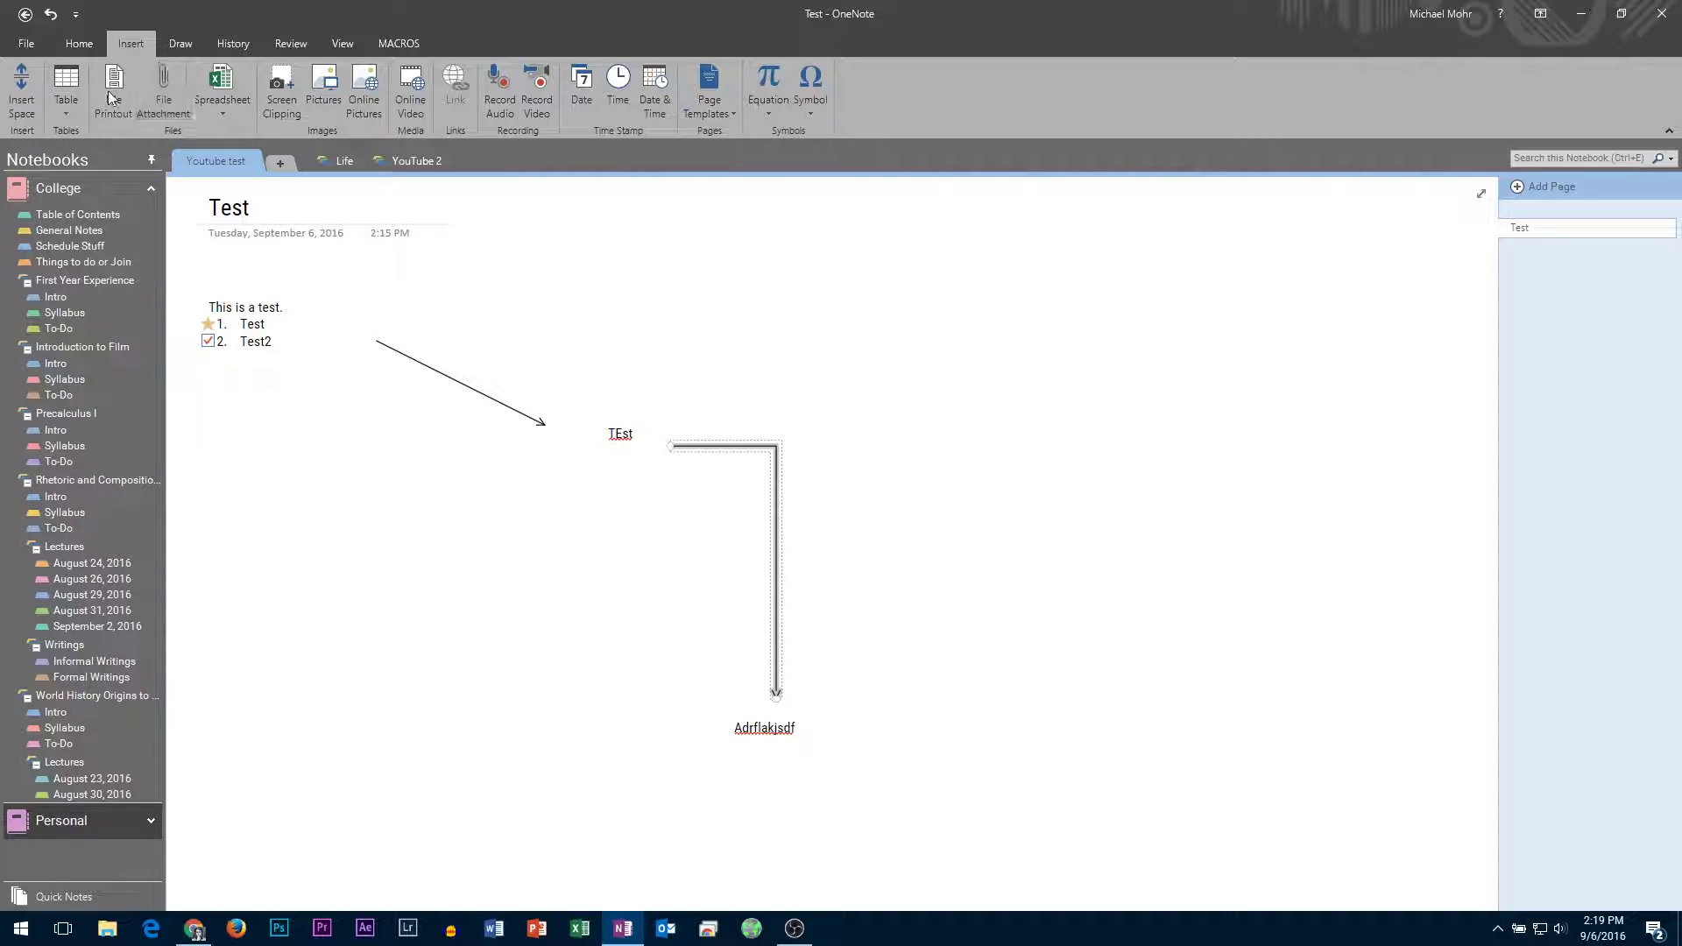
left_click(68, 92)
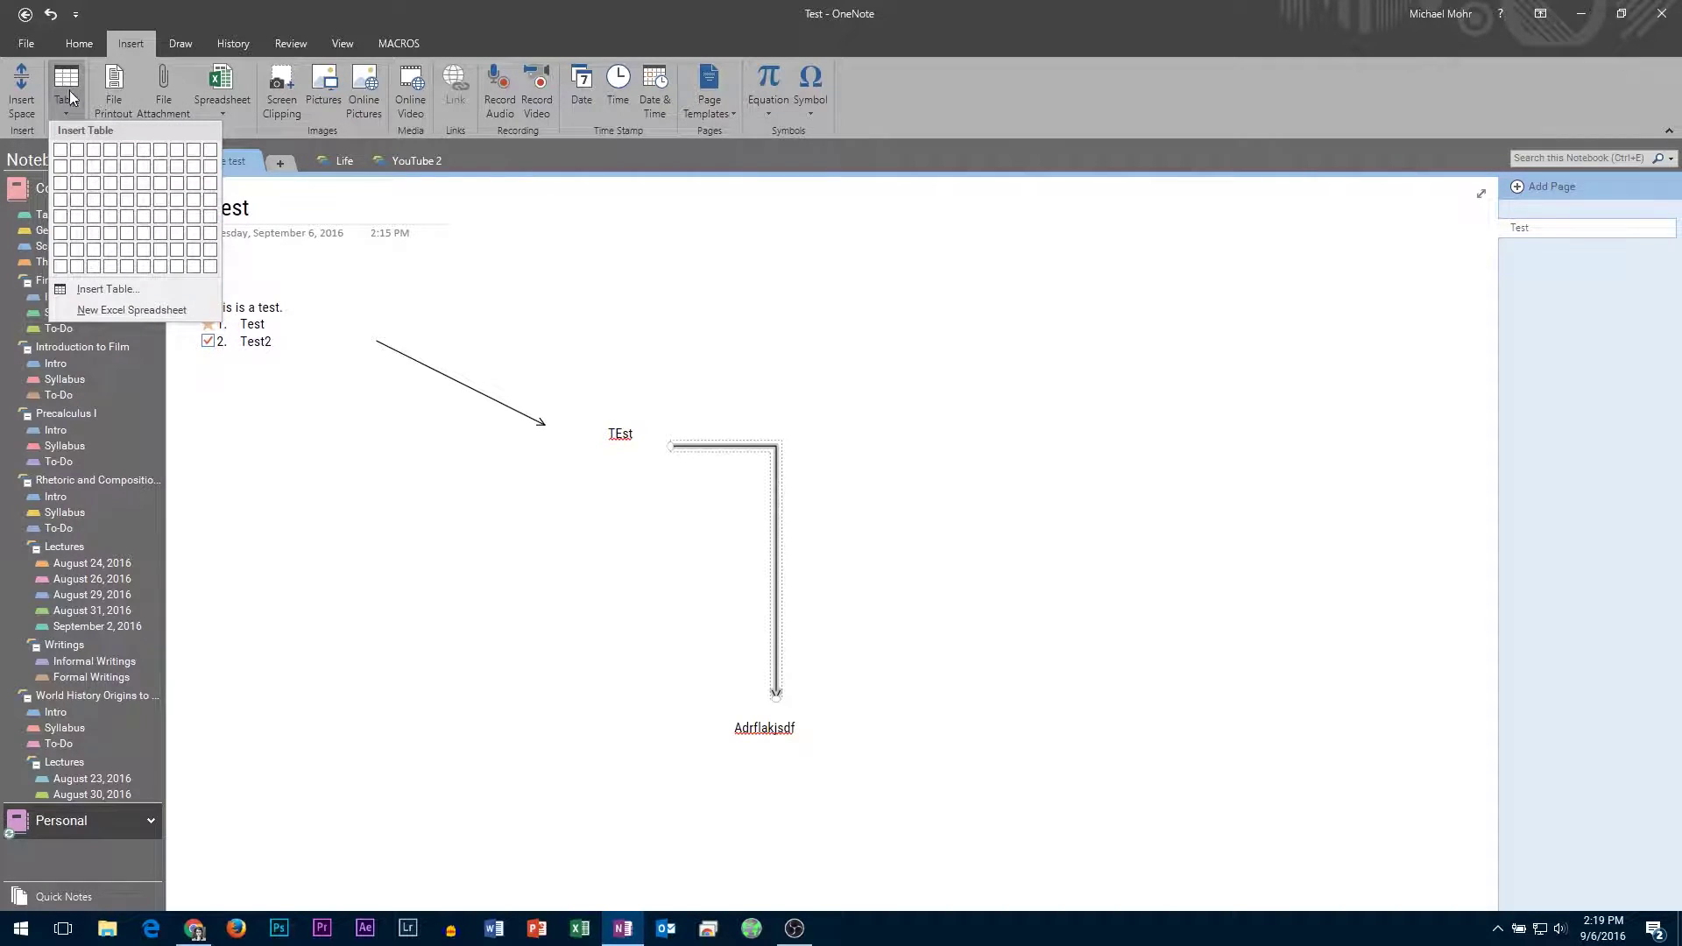
left_click(130, 221)
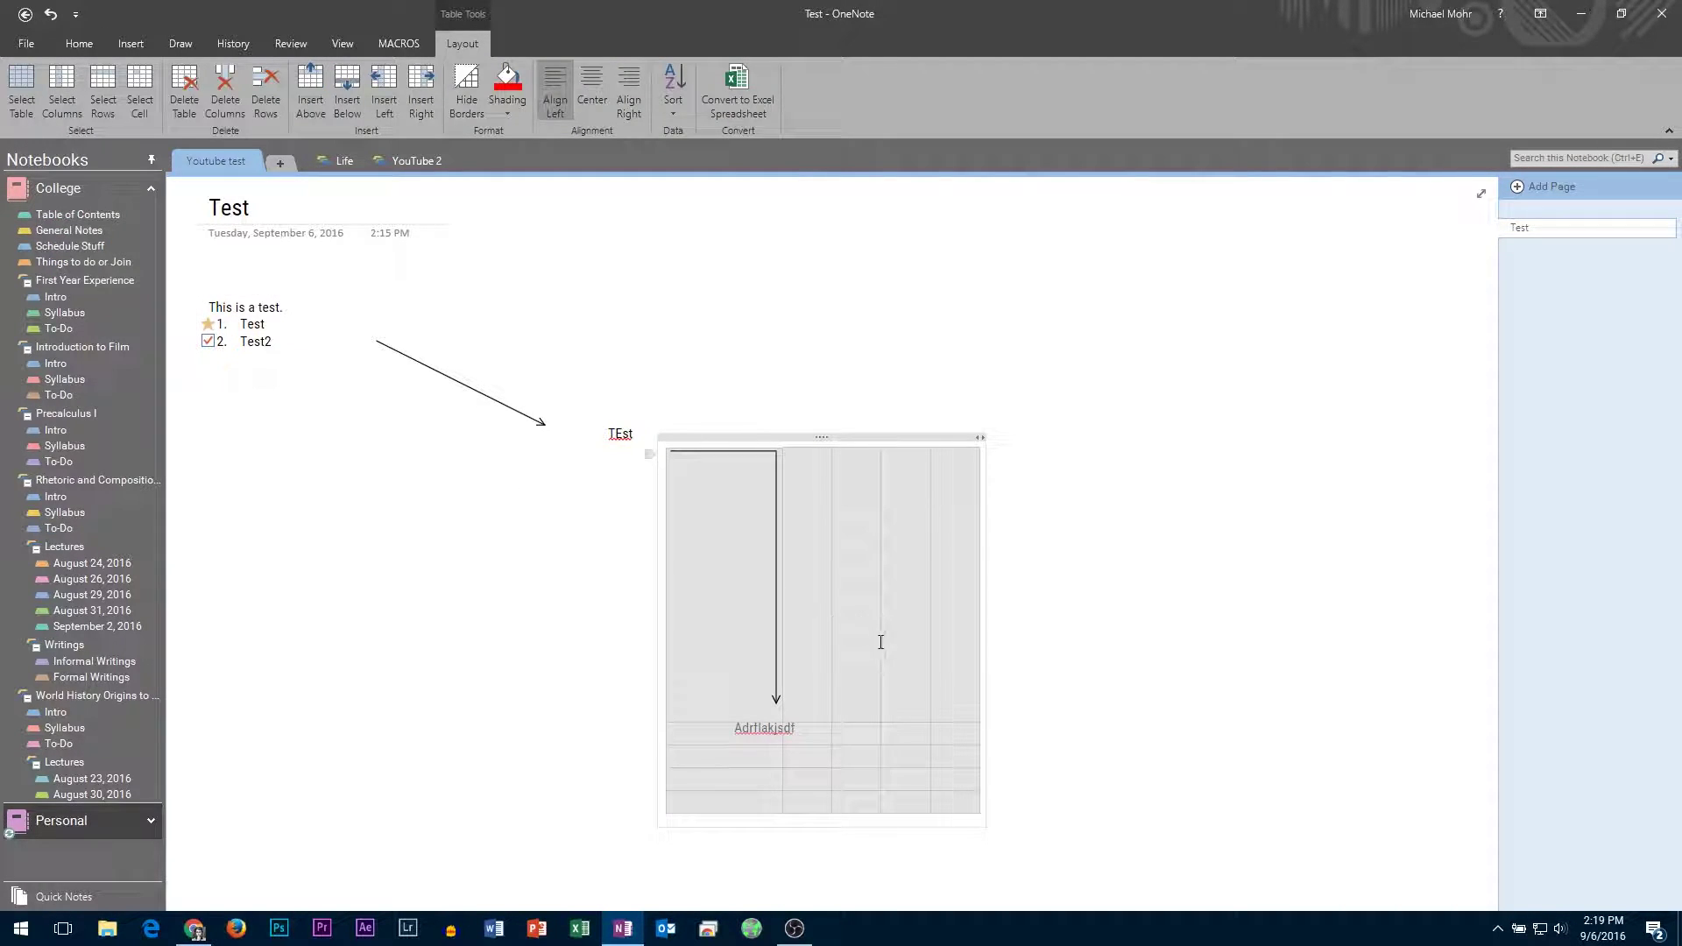
key("ctrl+z")
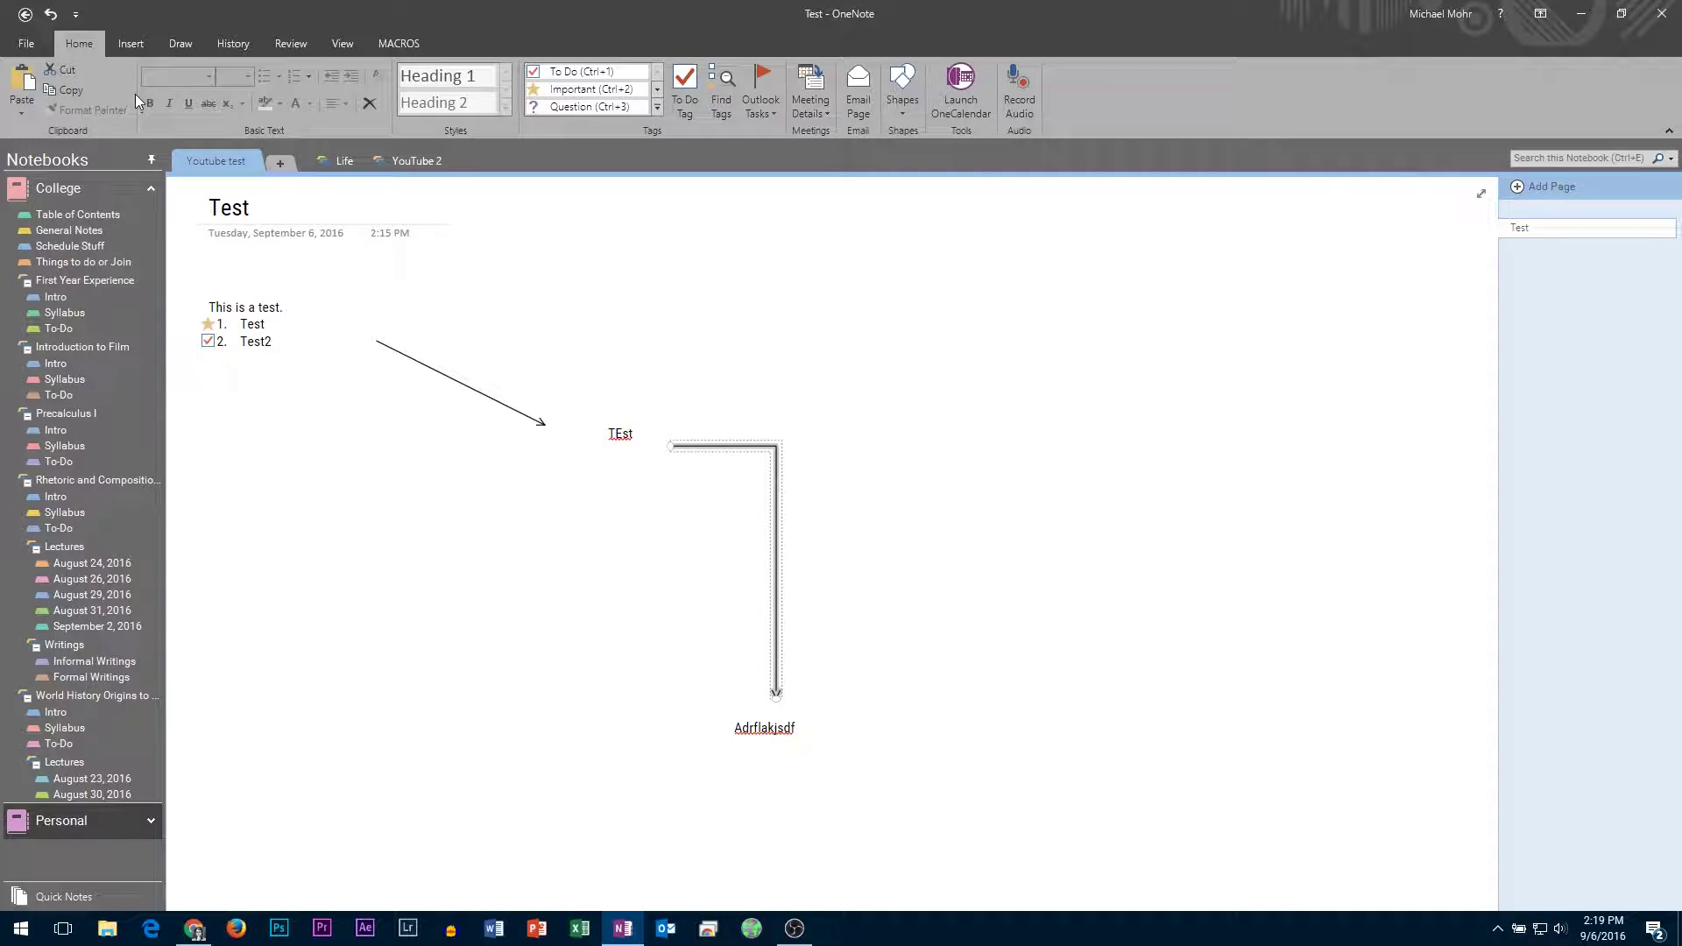
left_click(130, 44)
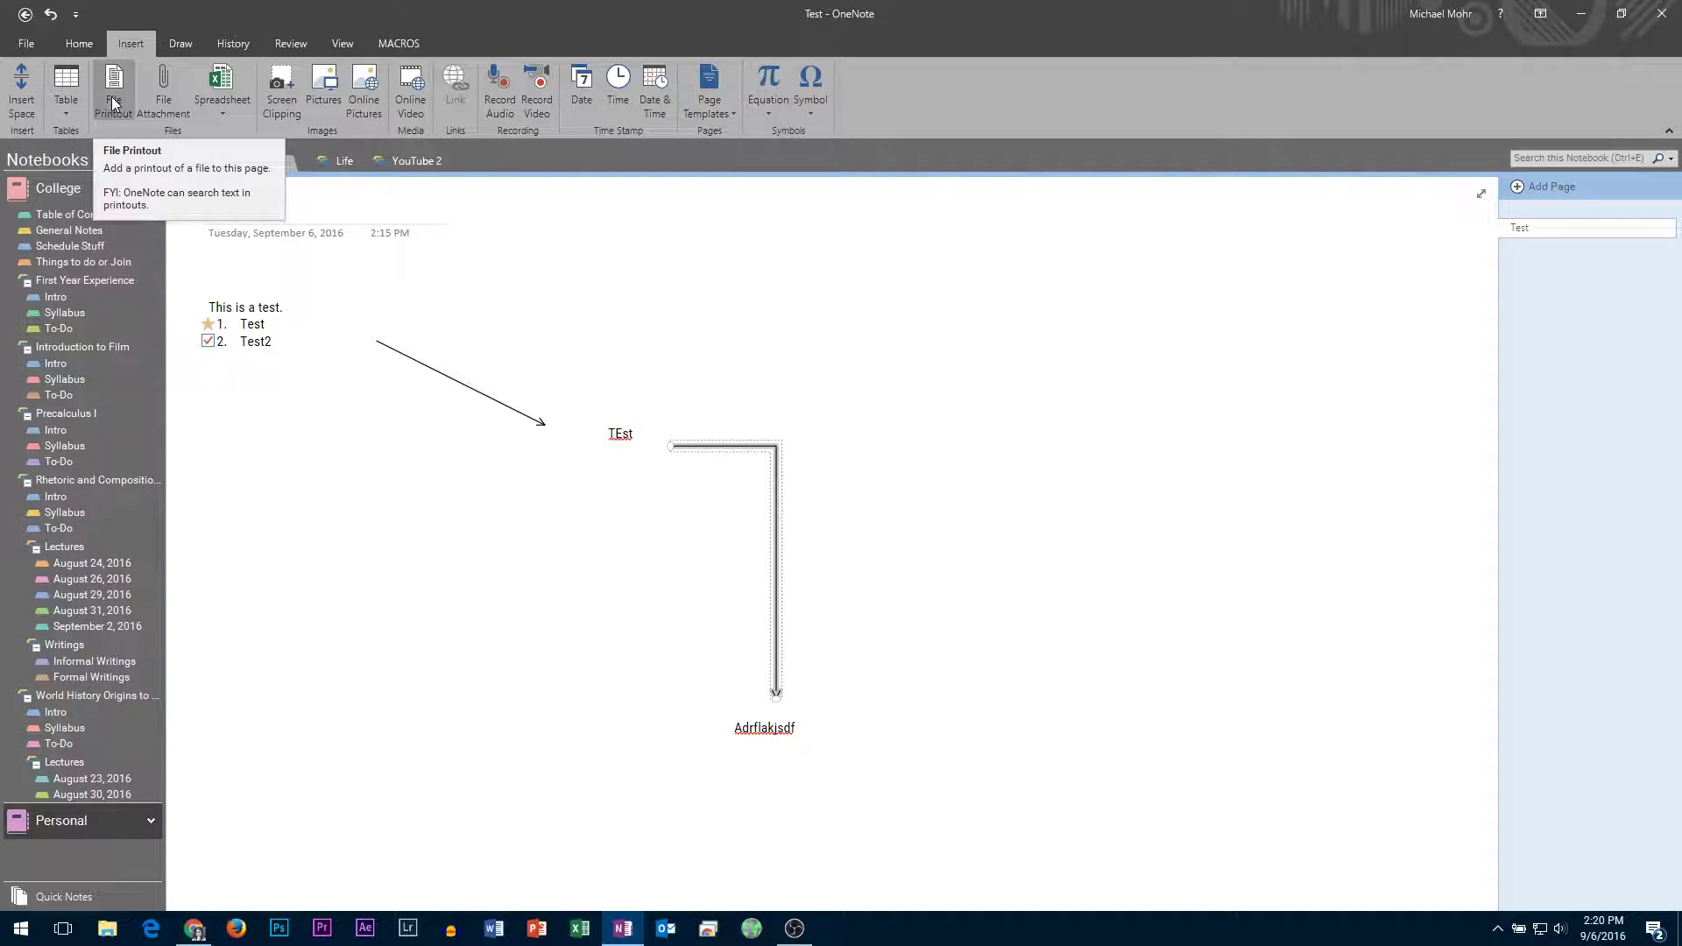
Step: Drop the Formatting document from the desktop onto the Test page as a picture
mouse_move(587, 26)
left_mouse_down()
mouse_move(948, 47)
mouse_move(930, 53)
left_mouse_up()
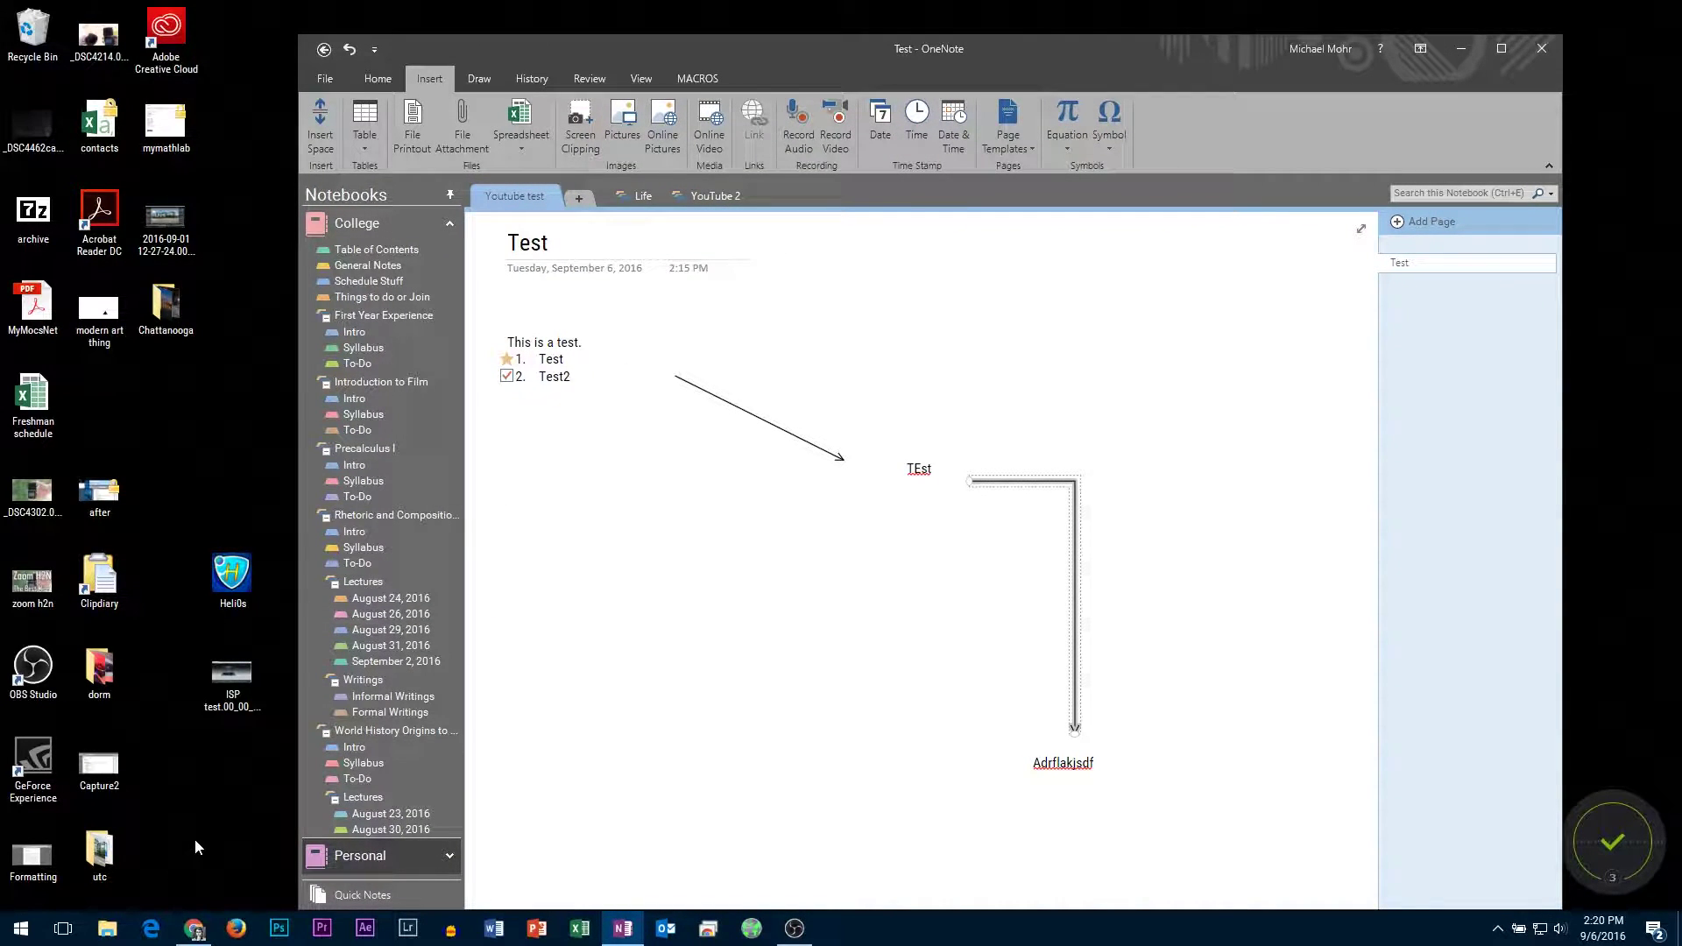
left_click(32, 855)
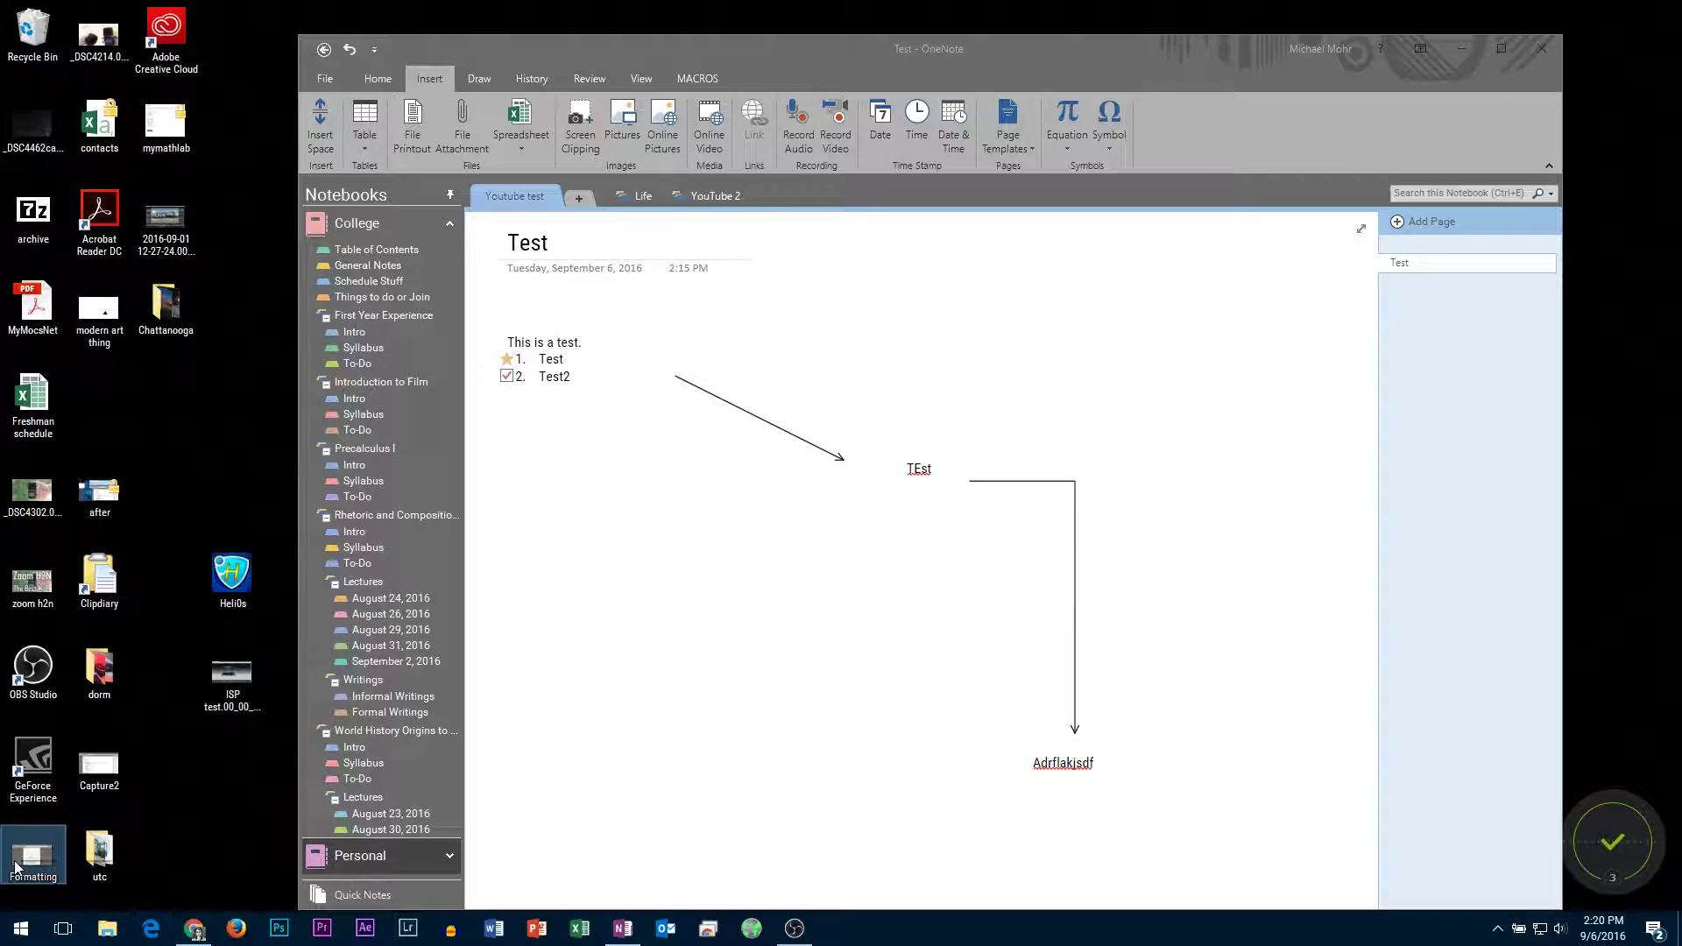
left_click(909, 788)
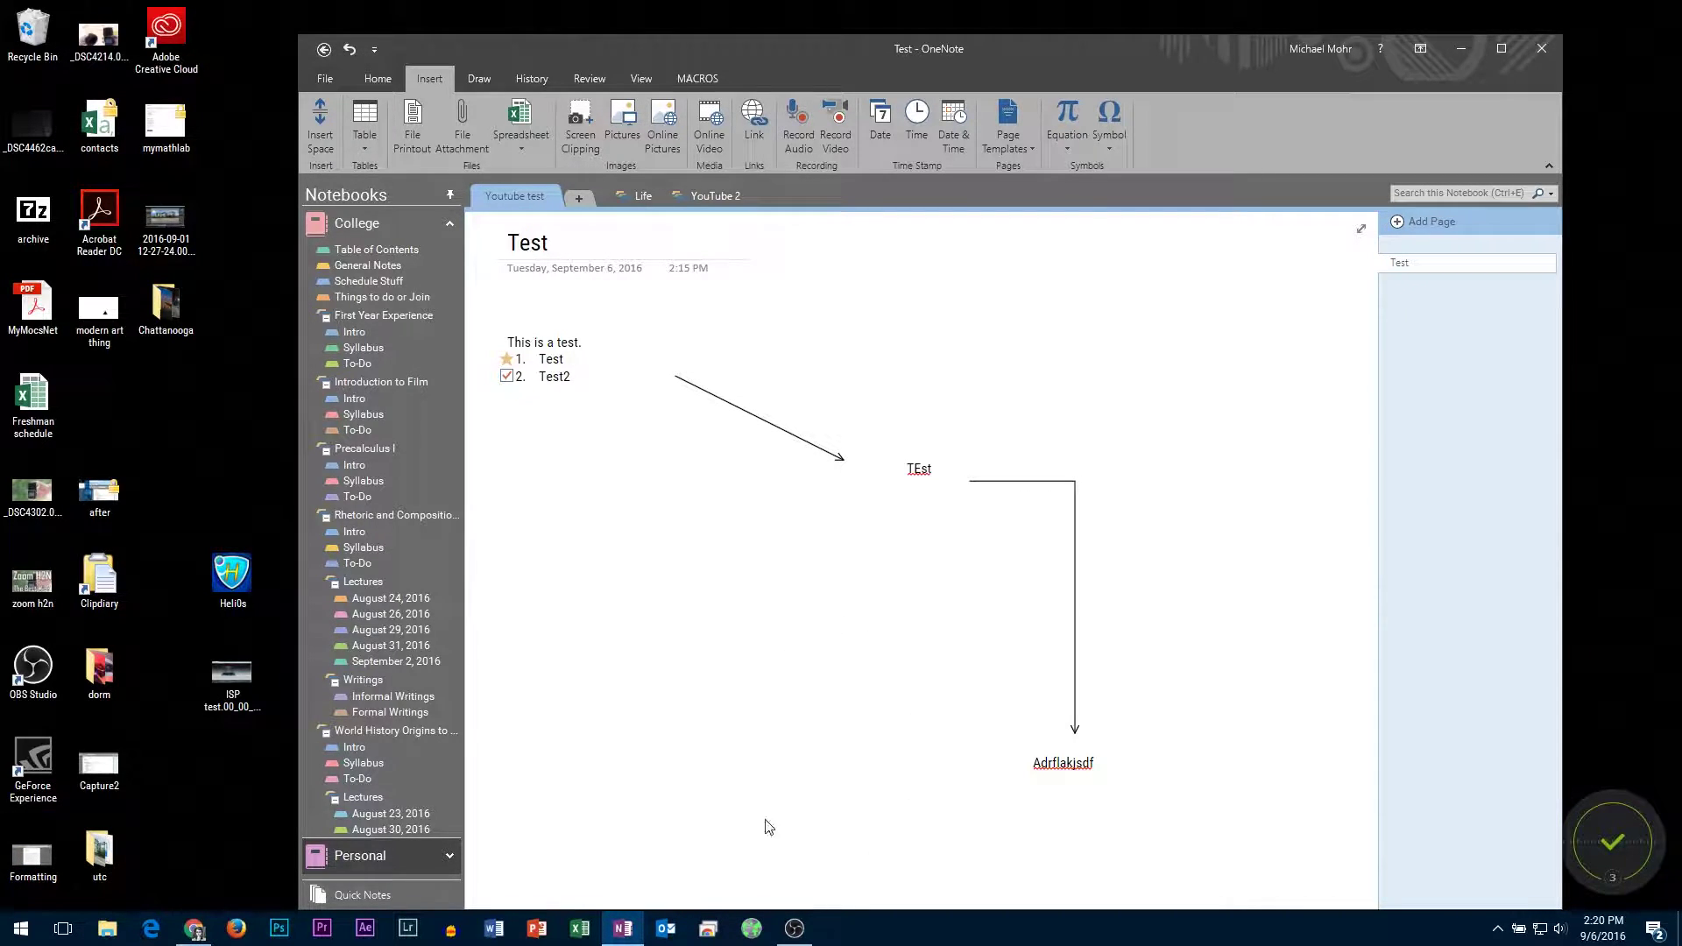
left_click_drag(33, 855, 817, 856)
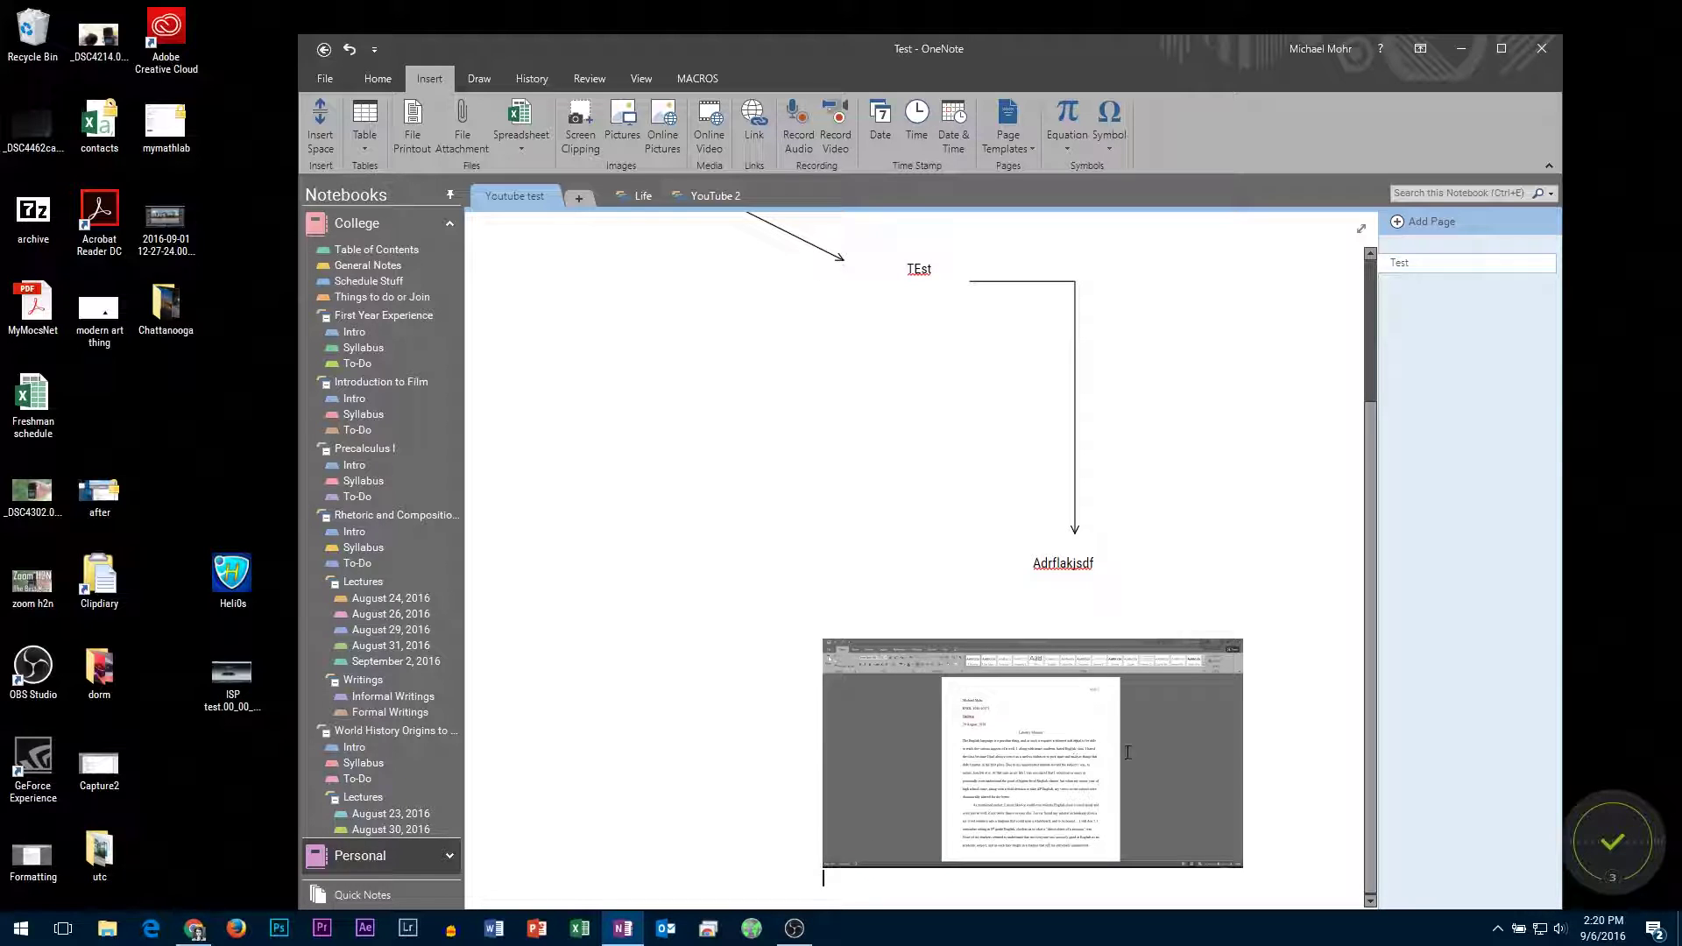
Step: Enlarge and reposition the document picture, then undo the move and the insertion
left_click(1104, 721)
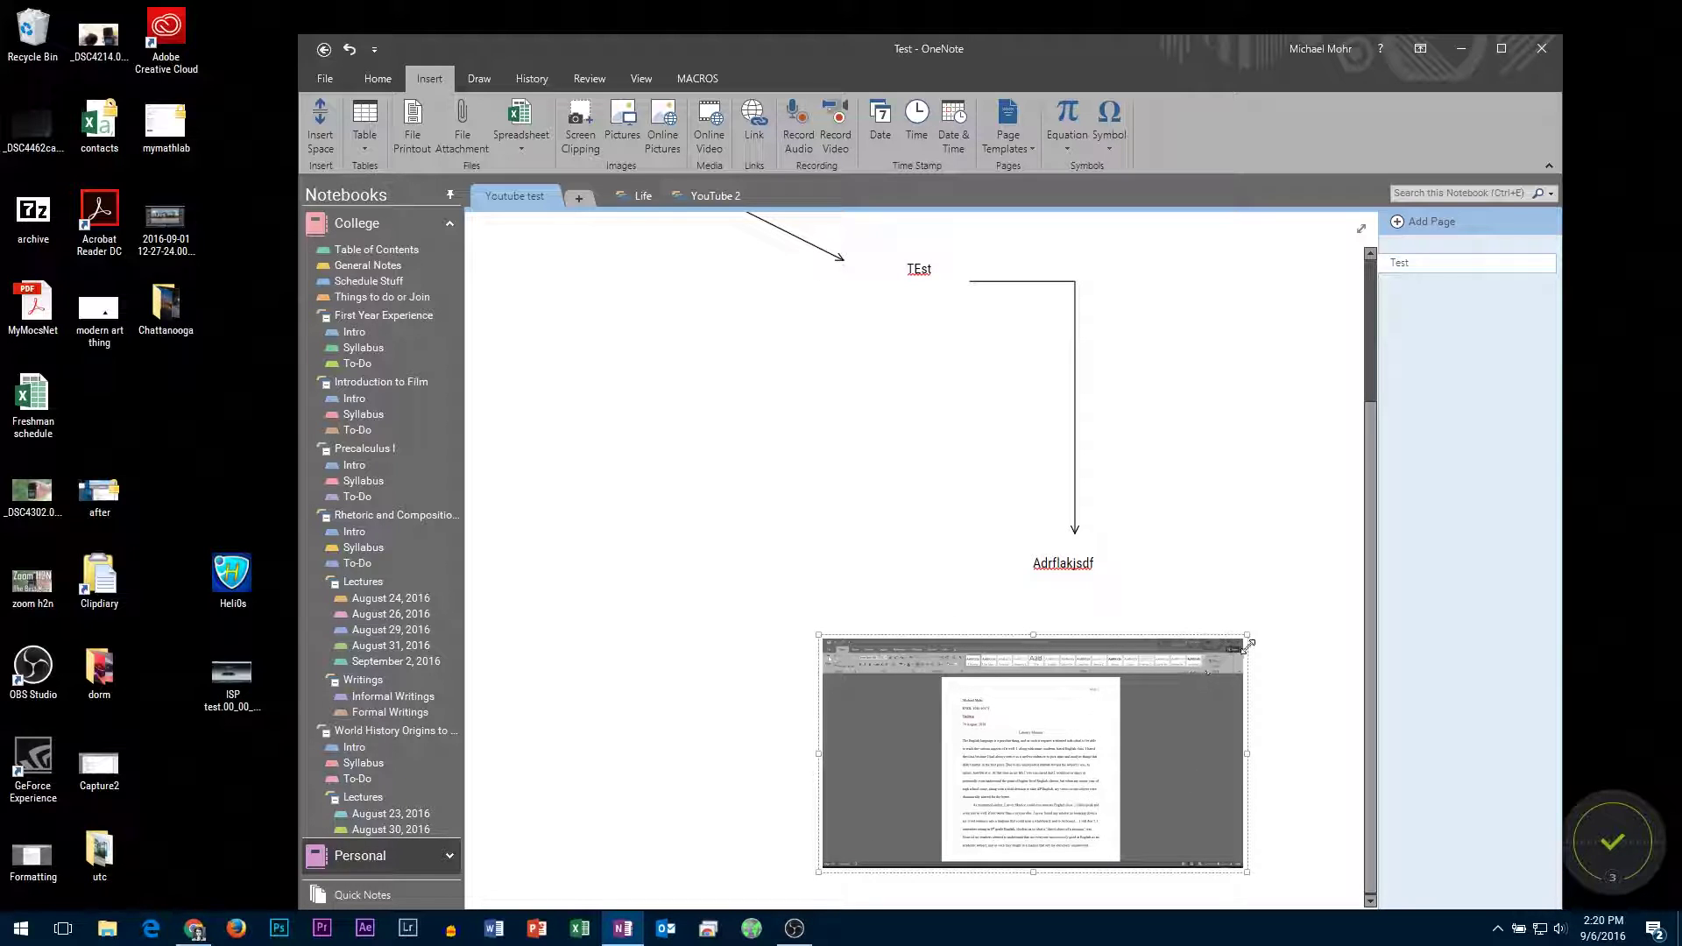
left_click_drag(1248, 636, 1354, 395)
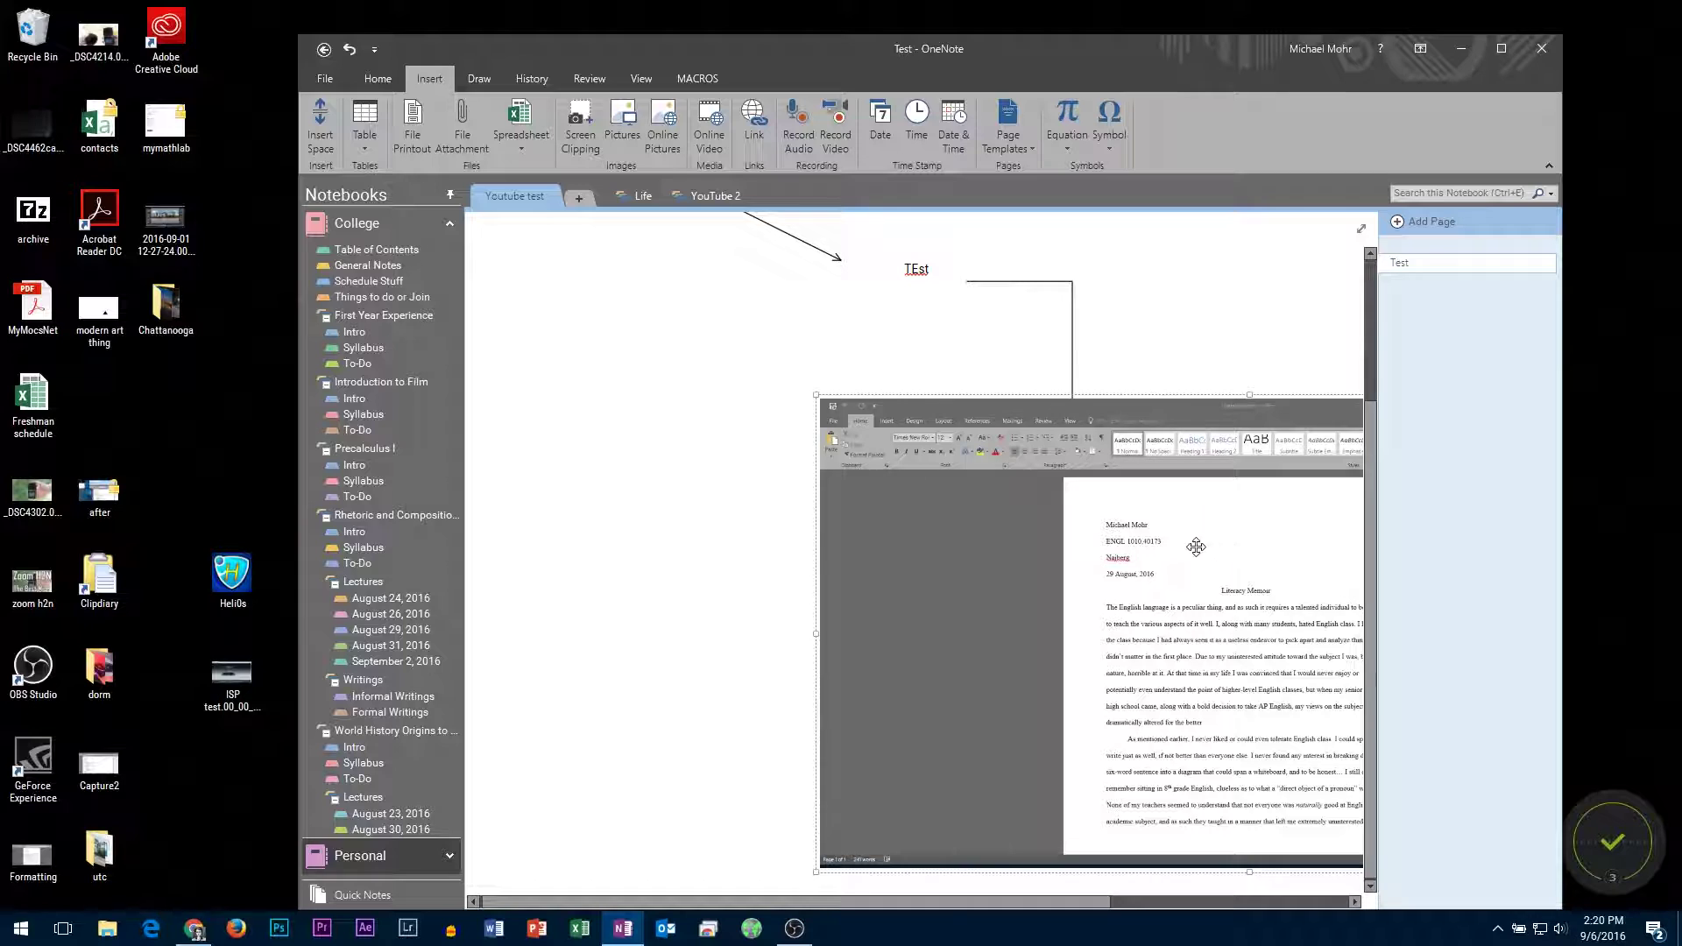
left_click_drag(964, 603, 1019, 736)
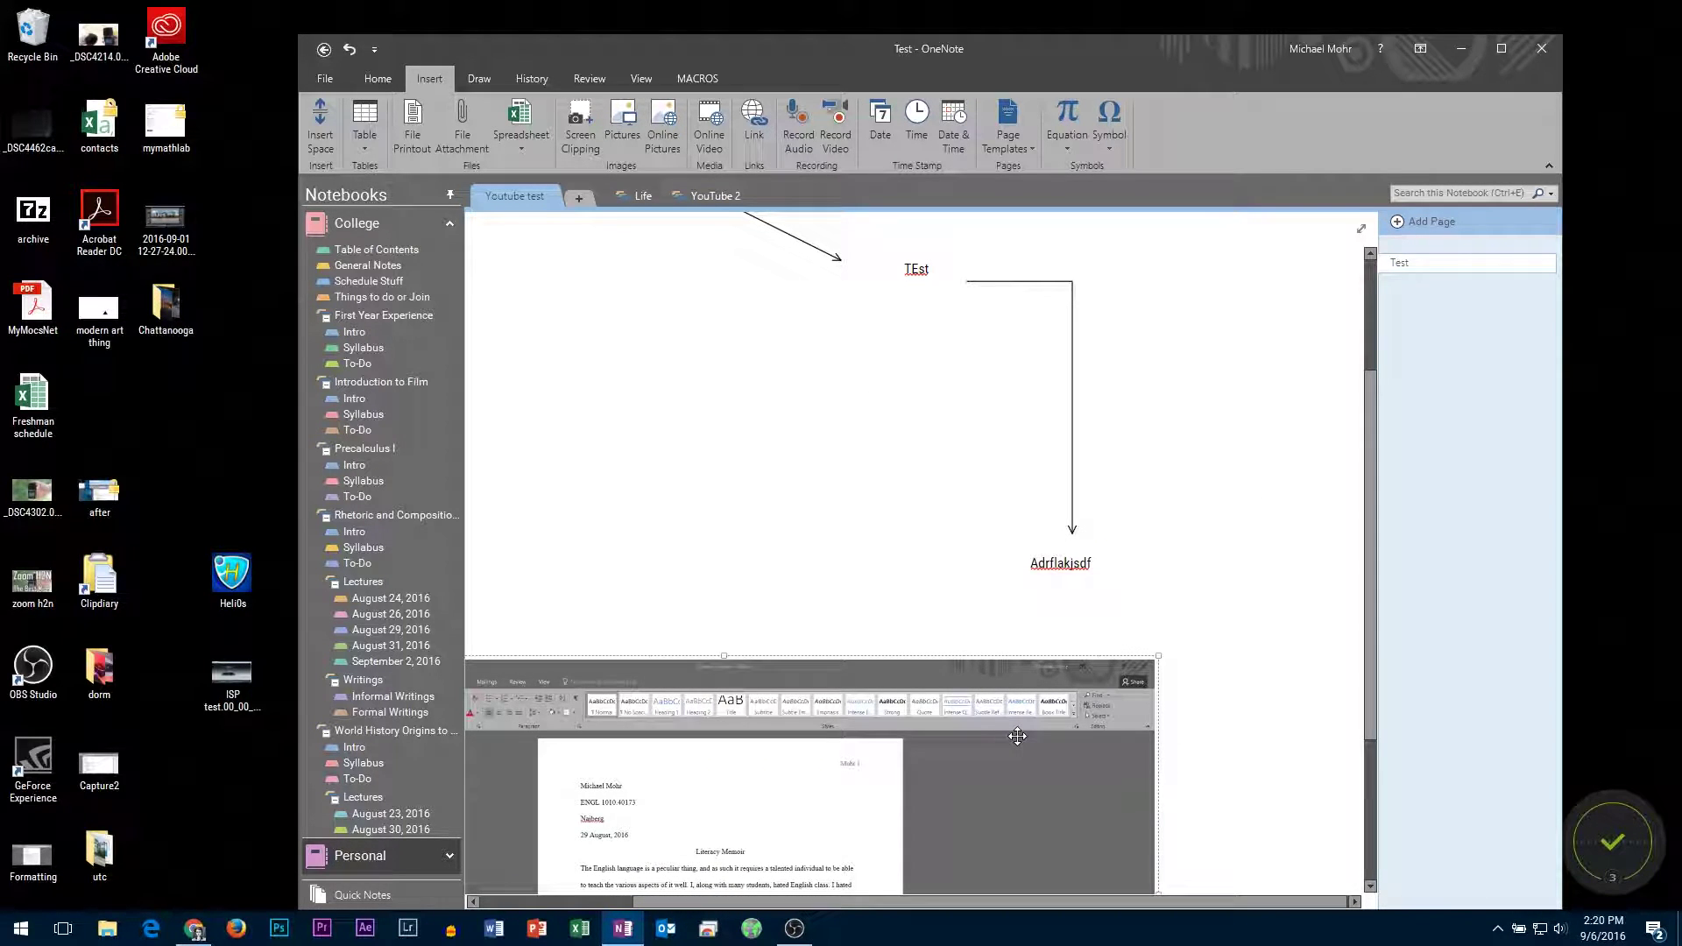
key("ctrl+z")
key("ctrl+z")
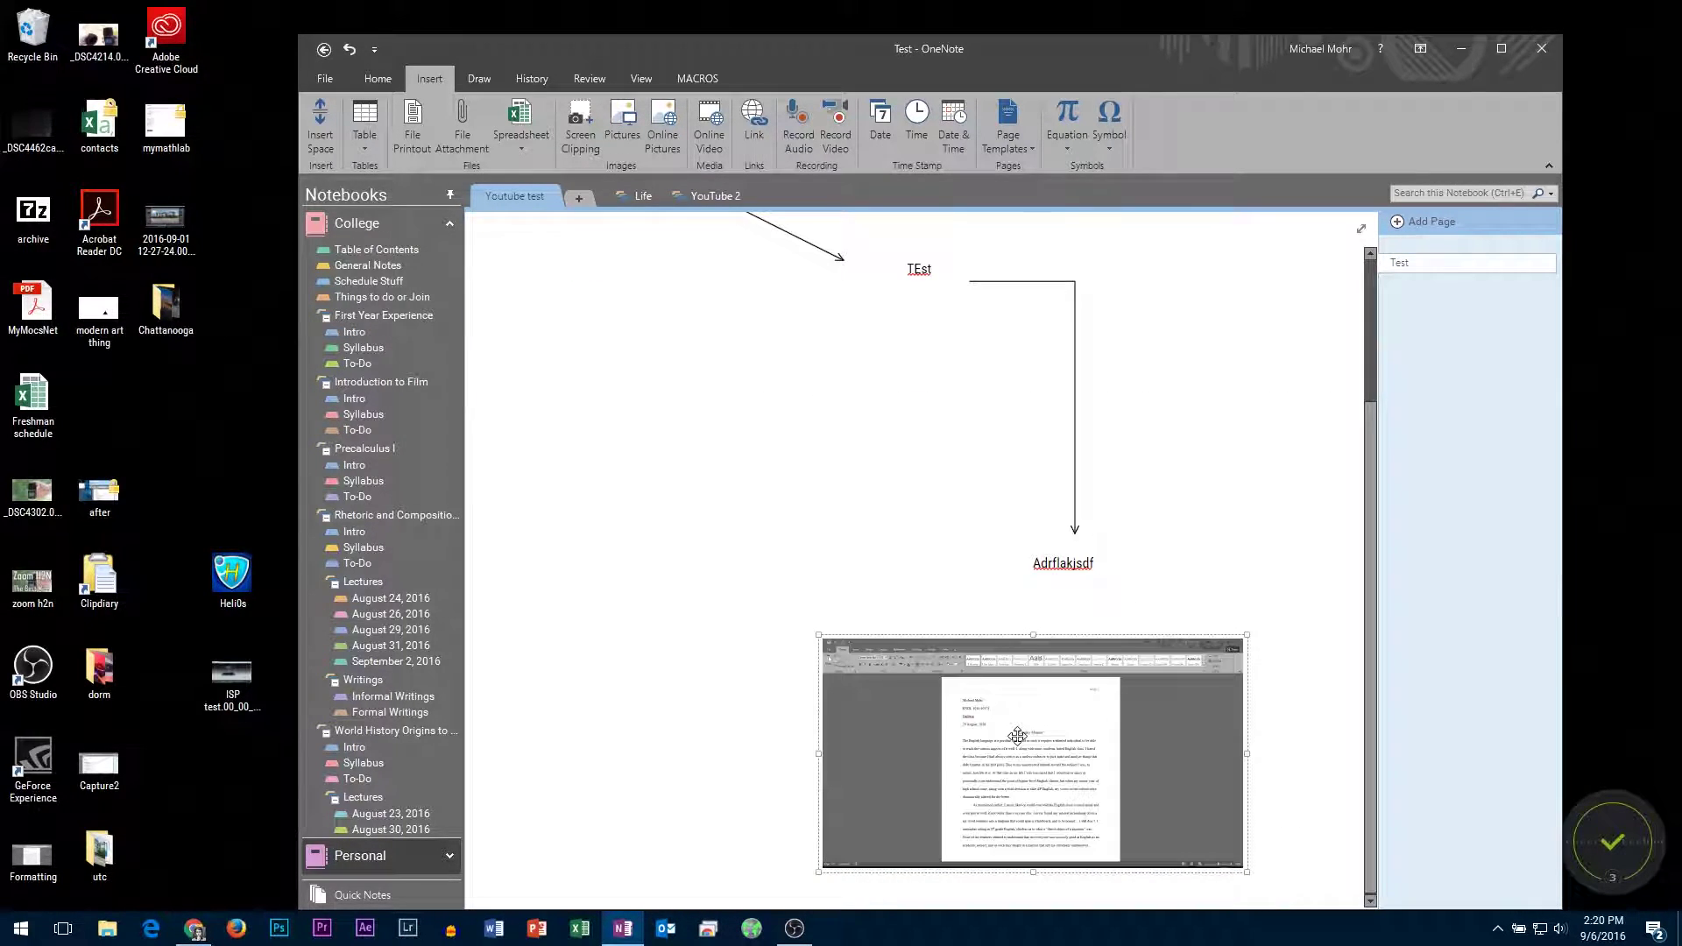
key("ctrl+z")
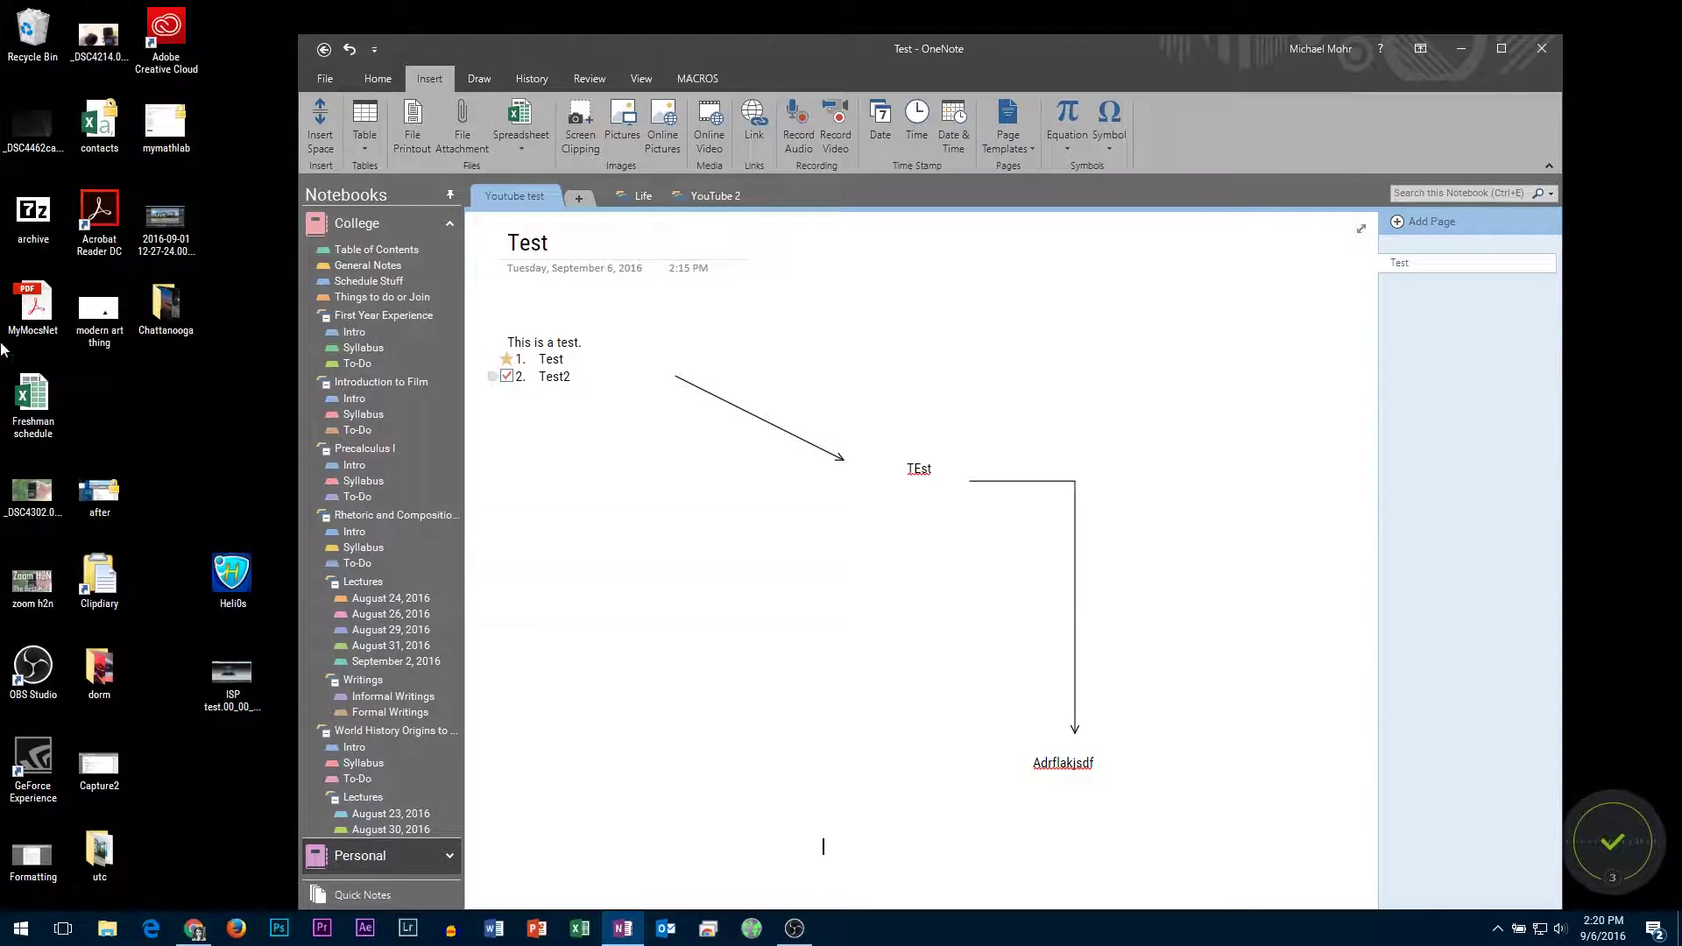
Step: Switch to the College notebook's General Notes section, showing the Note-Taking Dilemma page
left_click(636, 469)
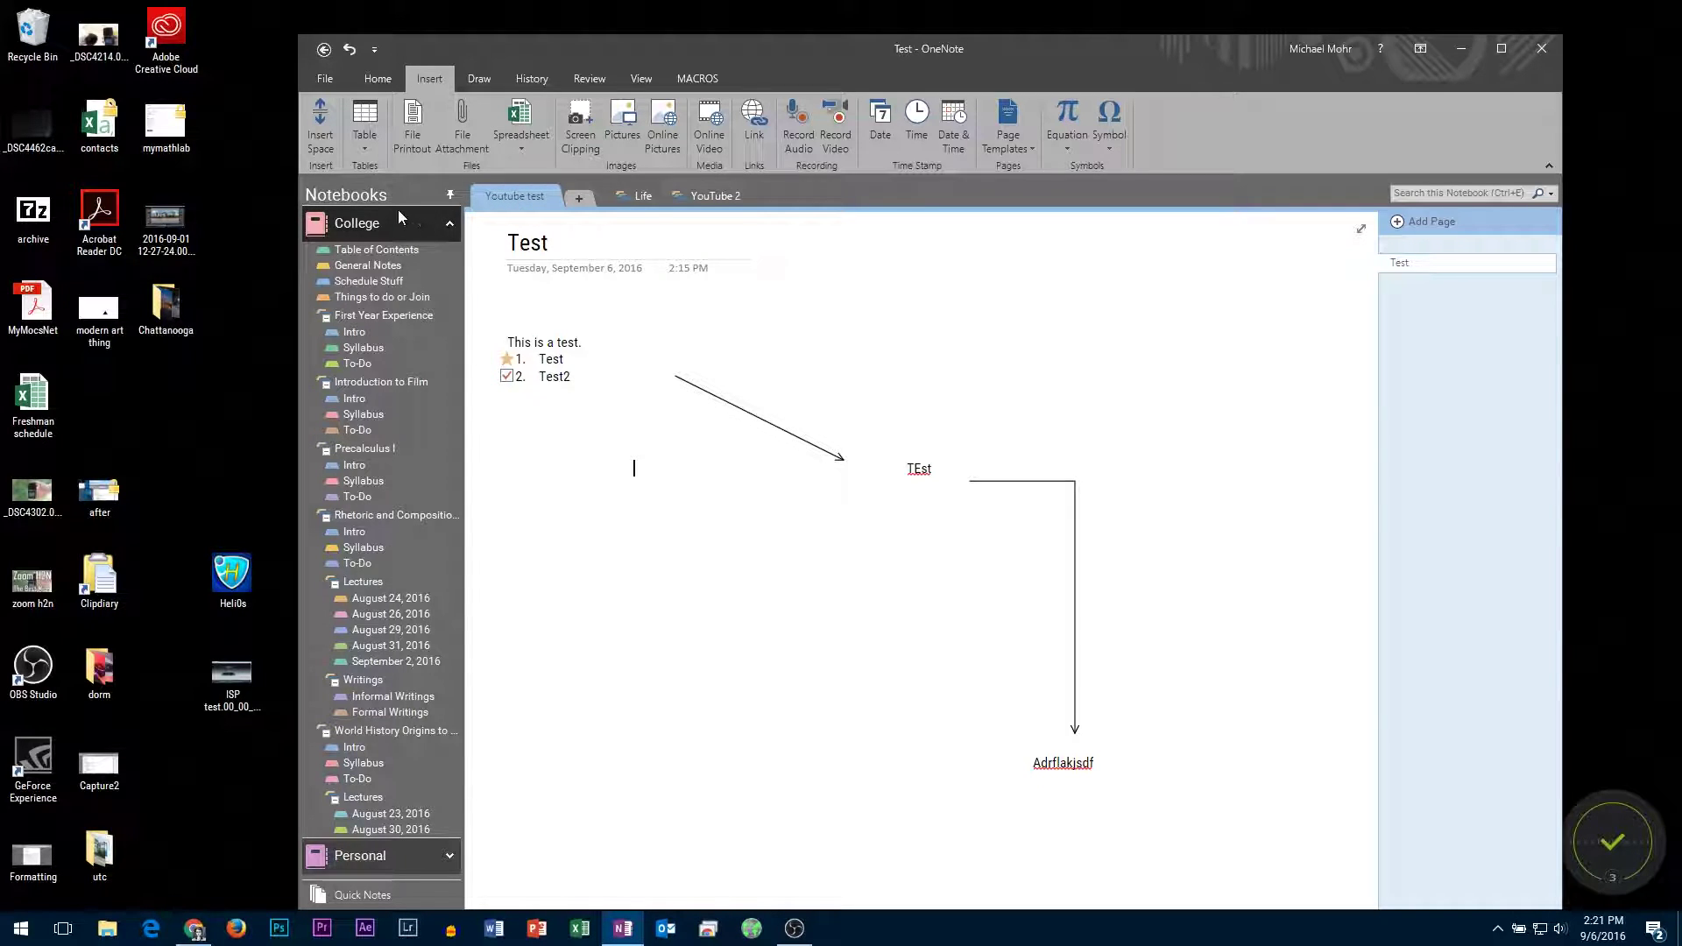
left_click(368, 265)
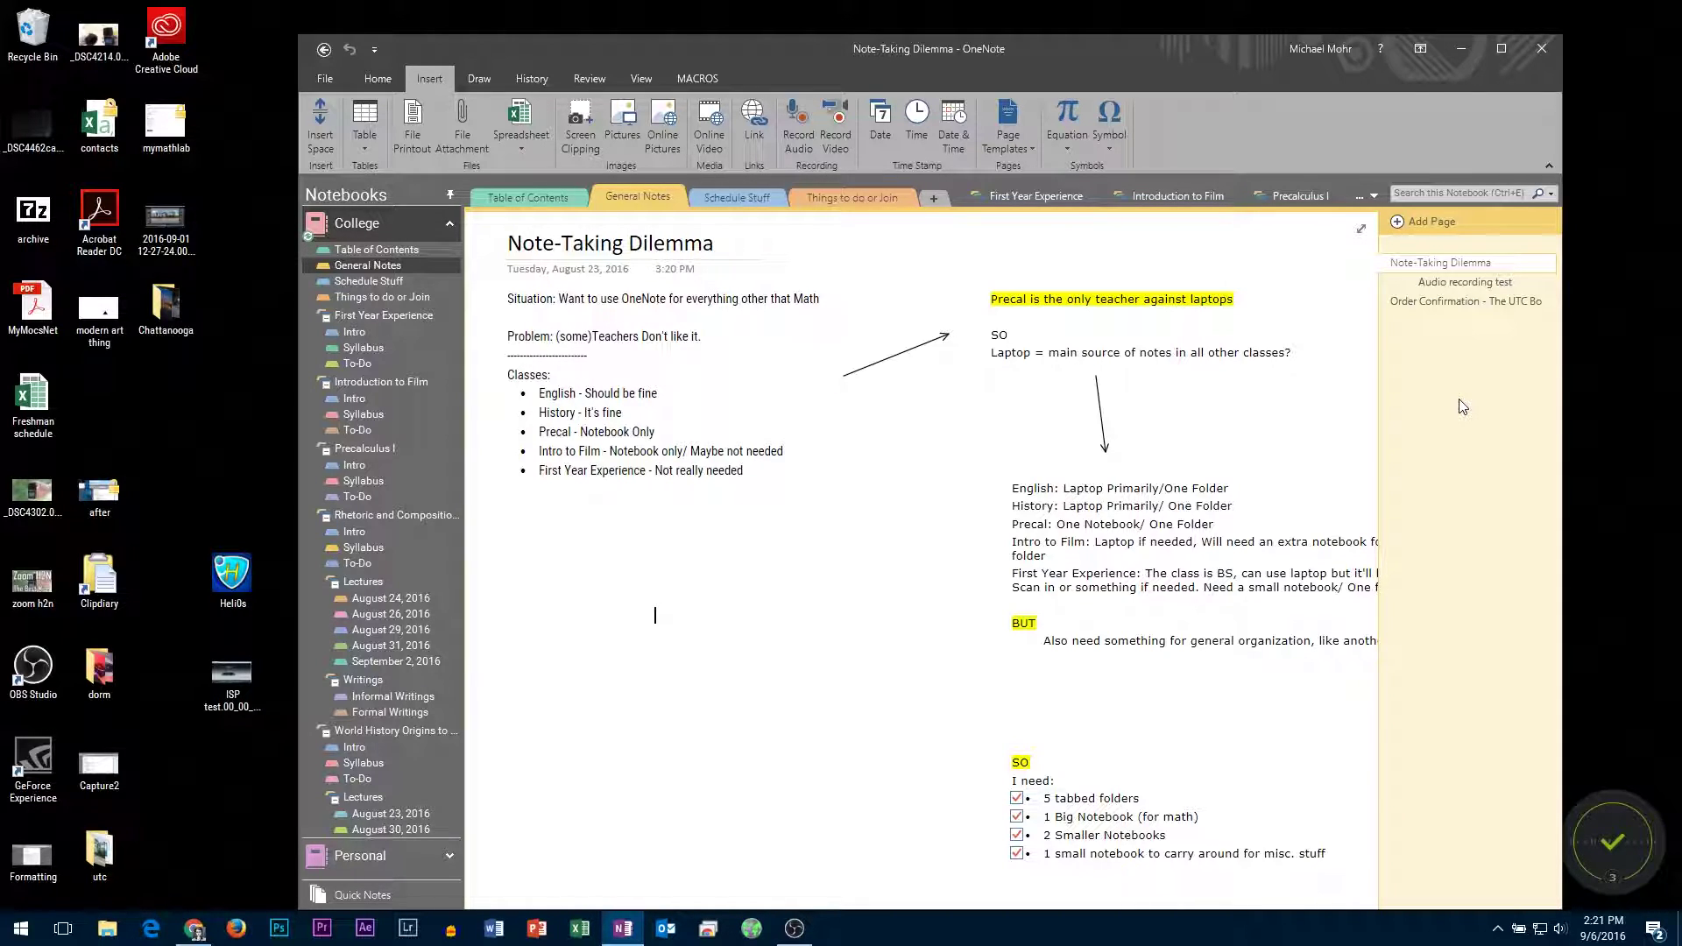
Step: Maximize the window and open the World History Origins to 1400 Lectures group
left_click(1497, 48)
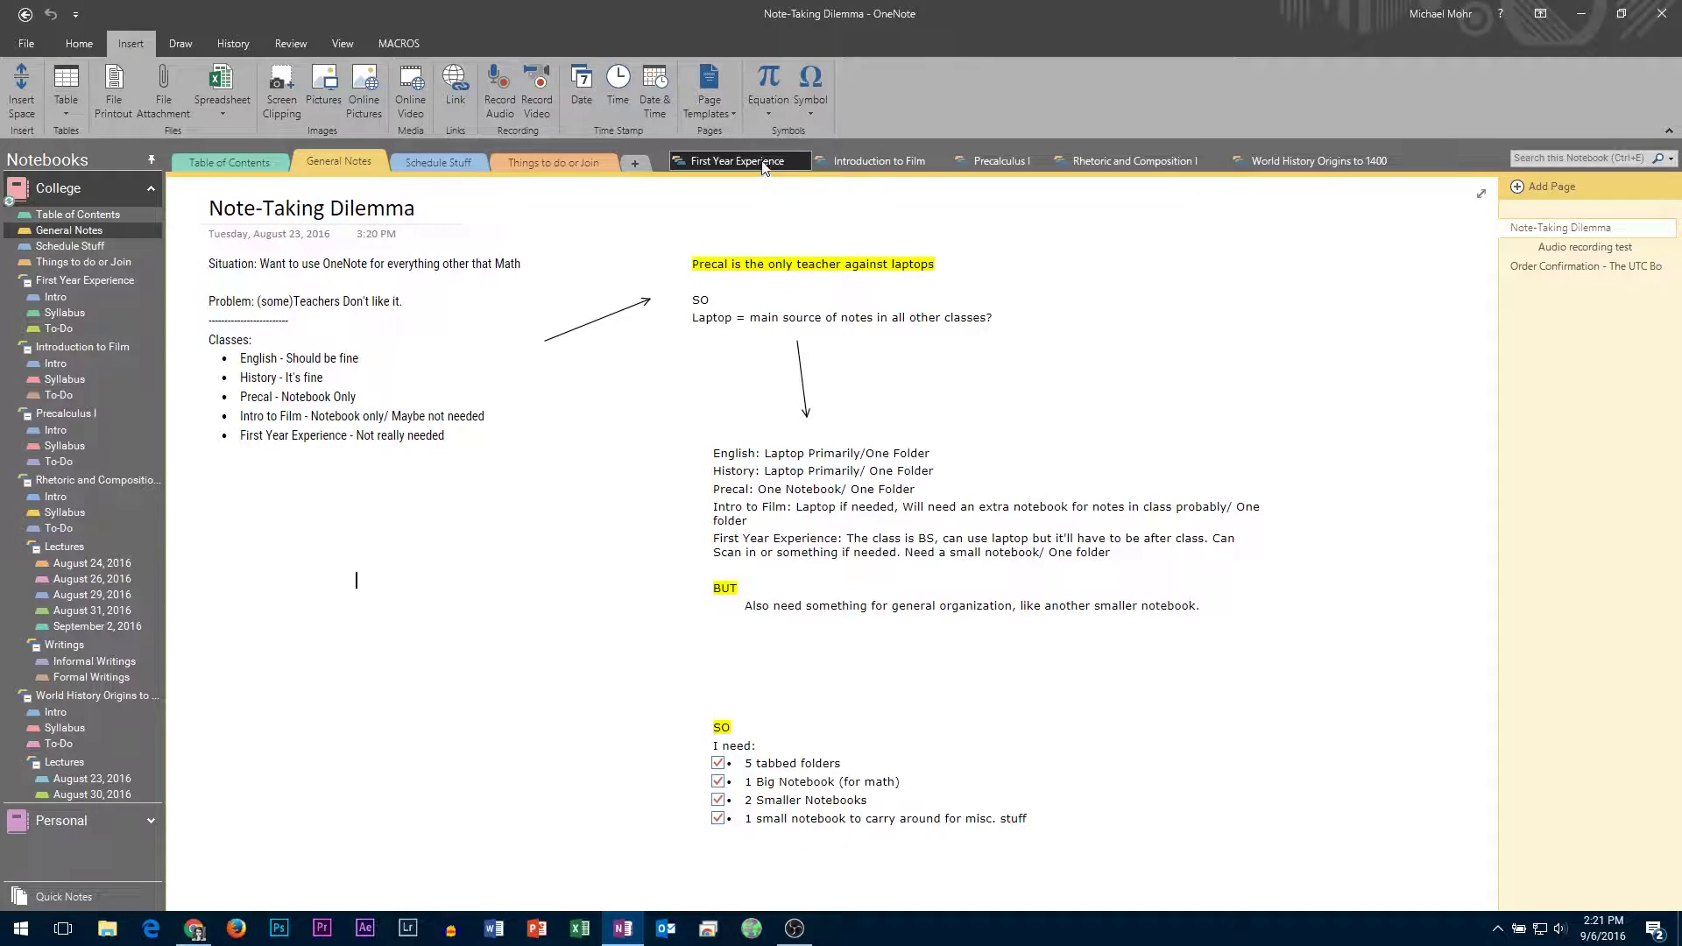
left_click(1309, 162)
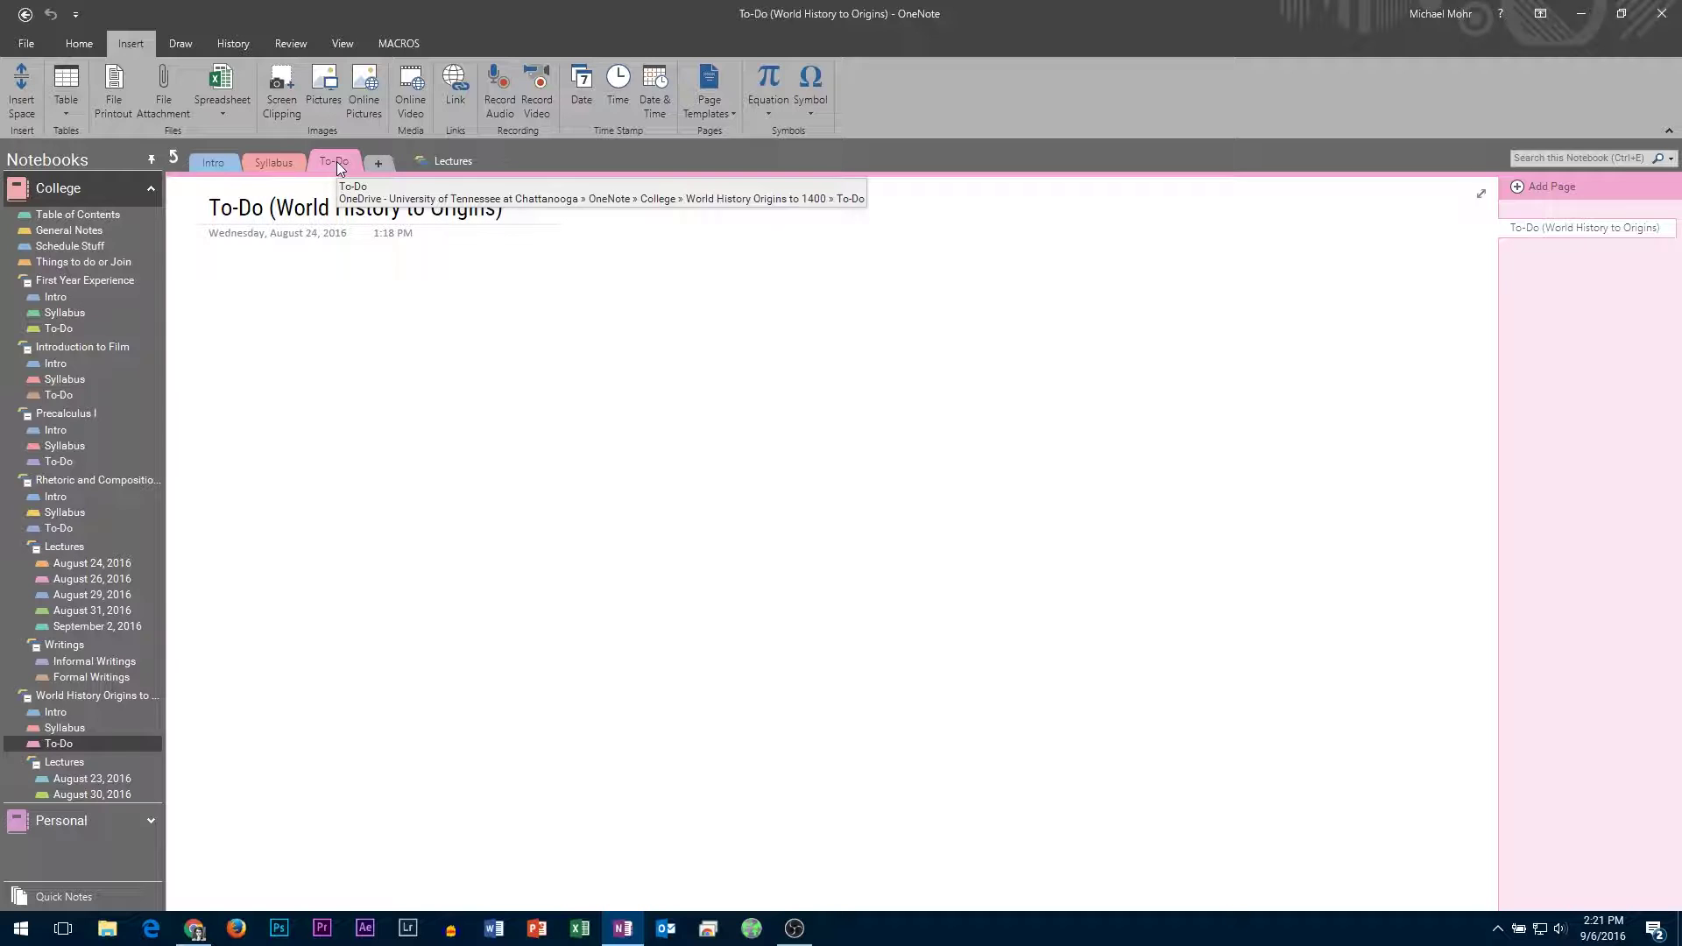
left_click(452, 161)
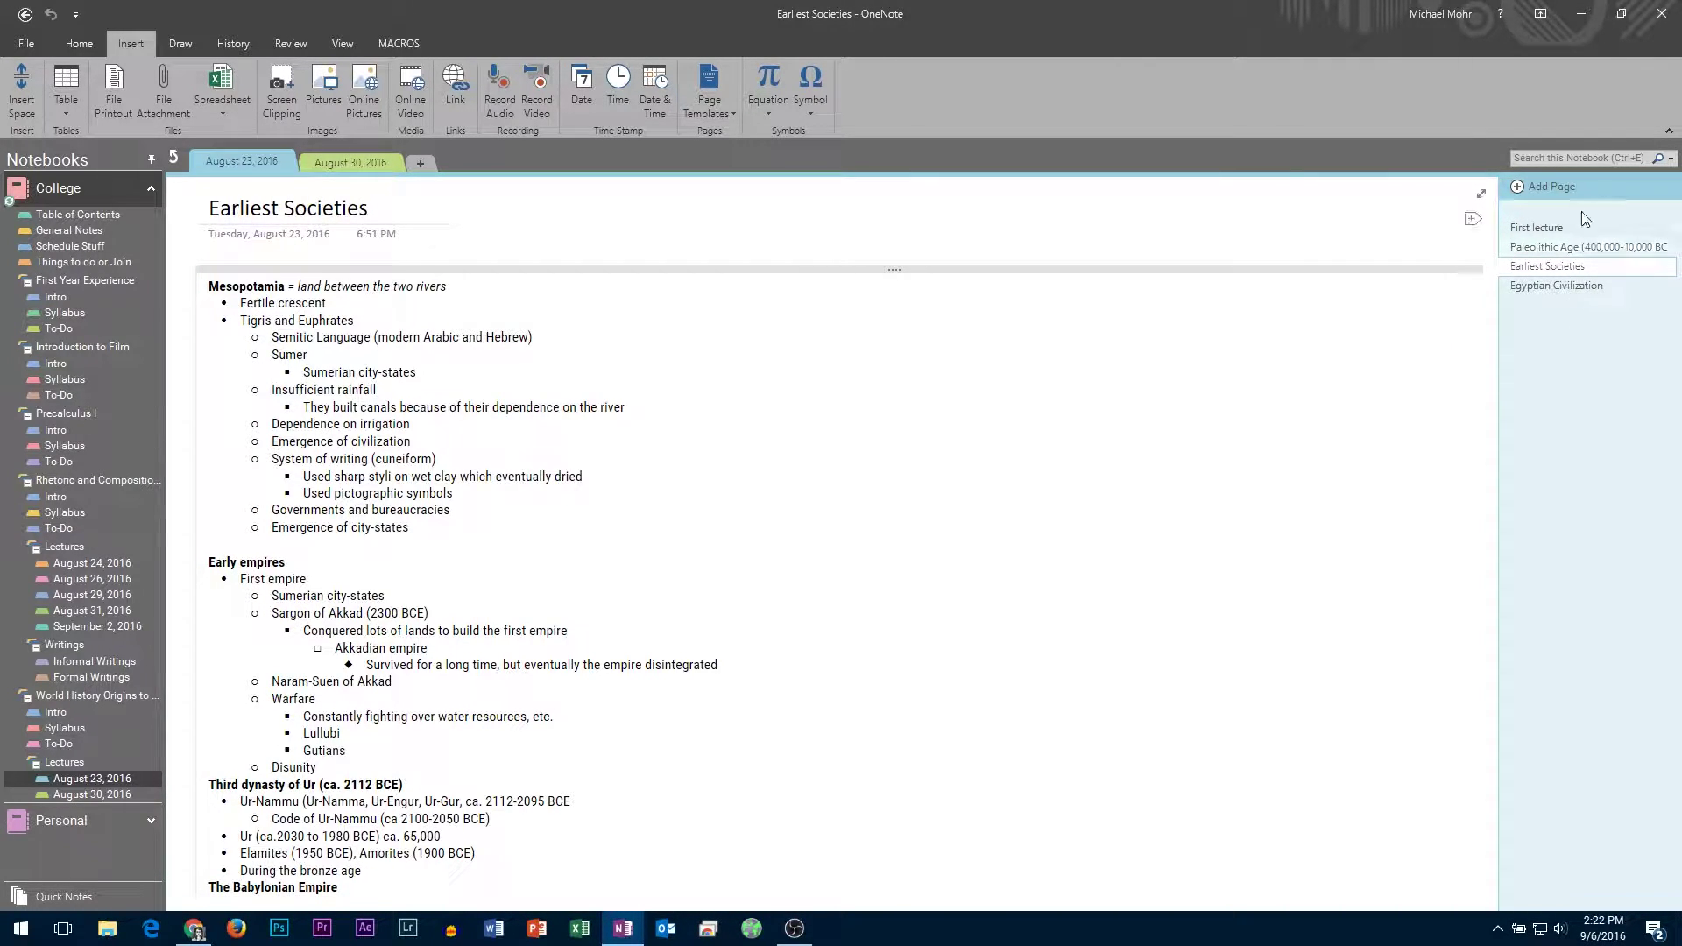
Step: Browse the lecture pages including Egyptian Civilization, then return to Note-Taking Dilemma
left_click(1570, 287)
left_click(1577, 247)
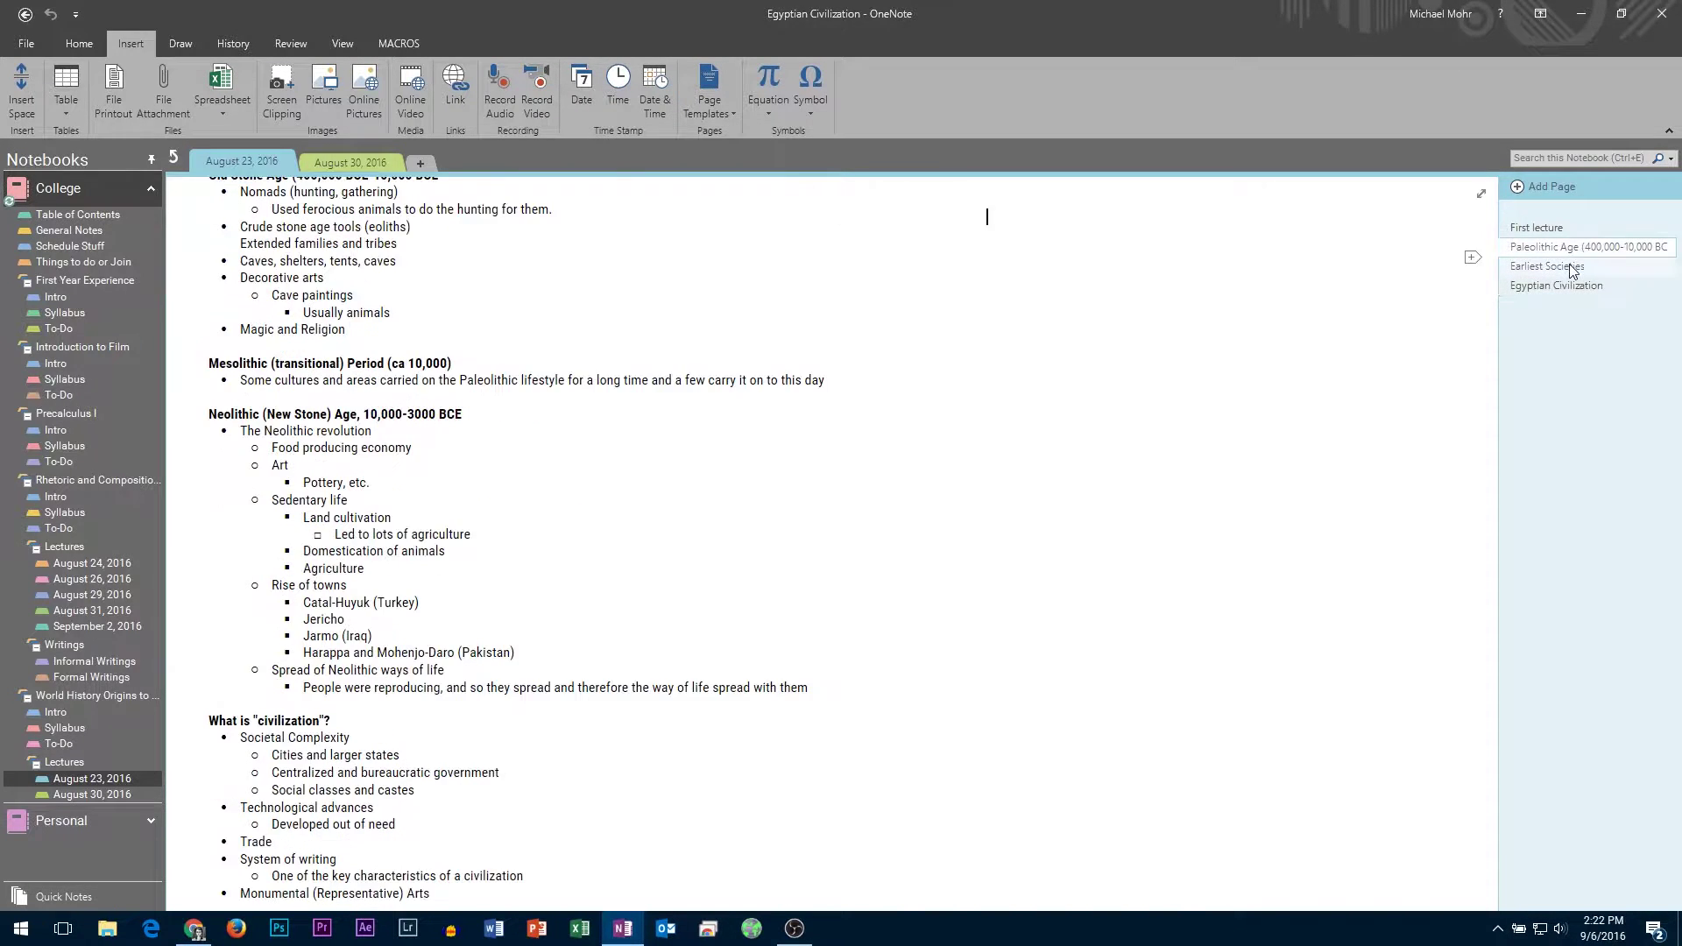
left_click(1571, 286)
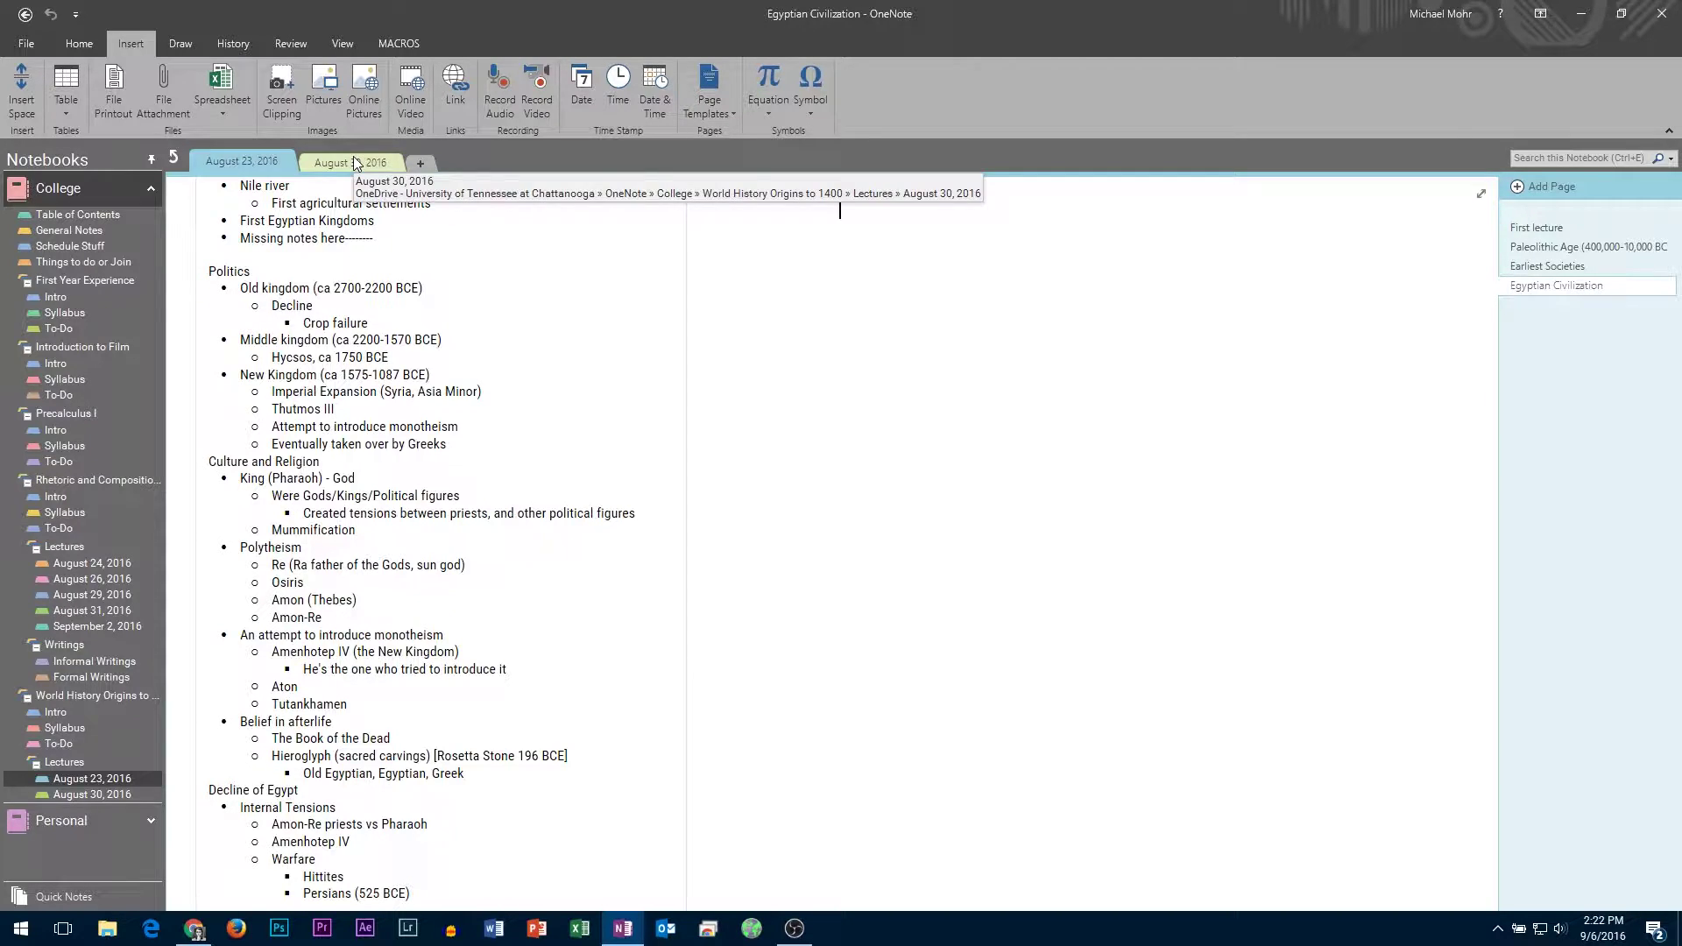
left_click(178, 162)
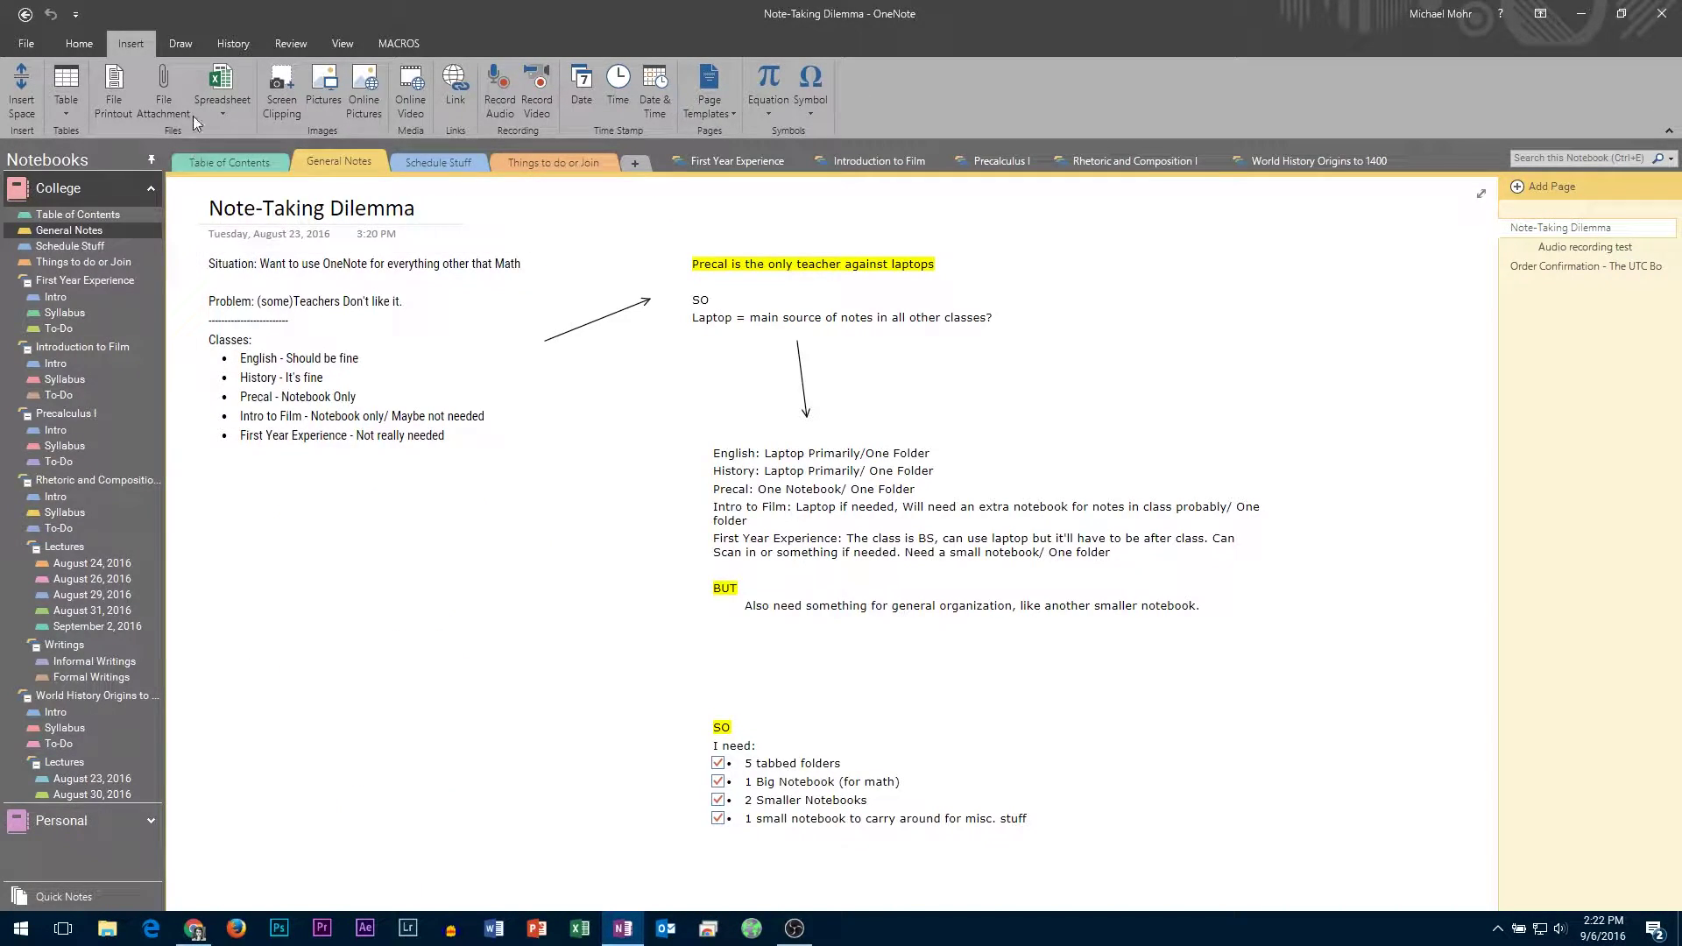
Step: Sketch black pen strokes across the Note-Taking Dilemma notes, then undo the last scribble
left_click(184, 43)
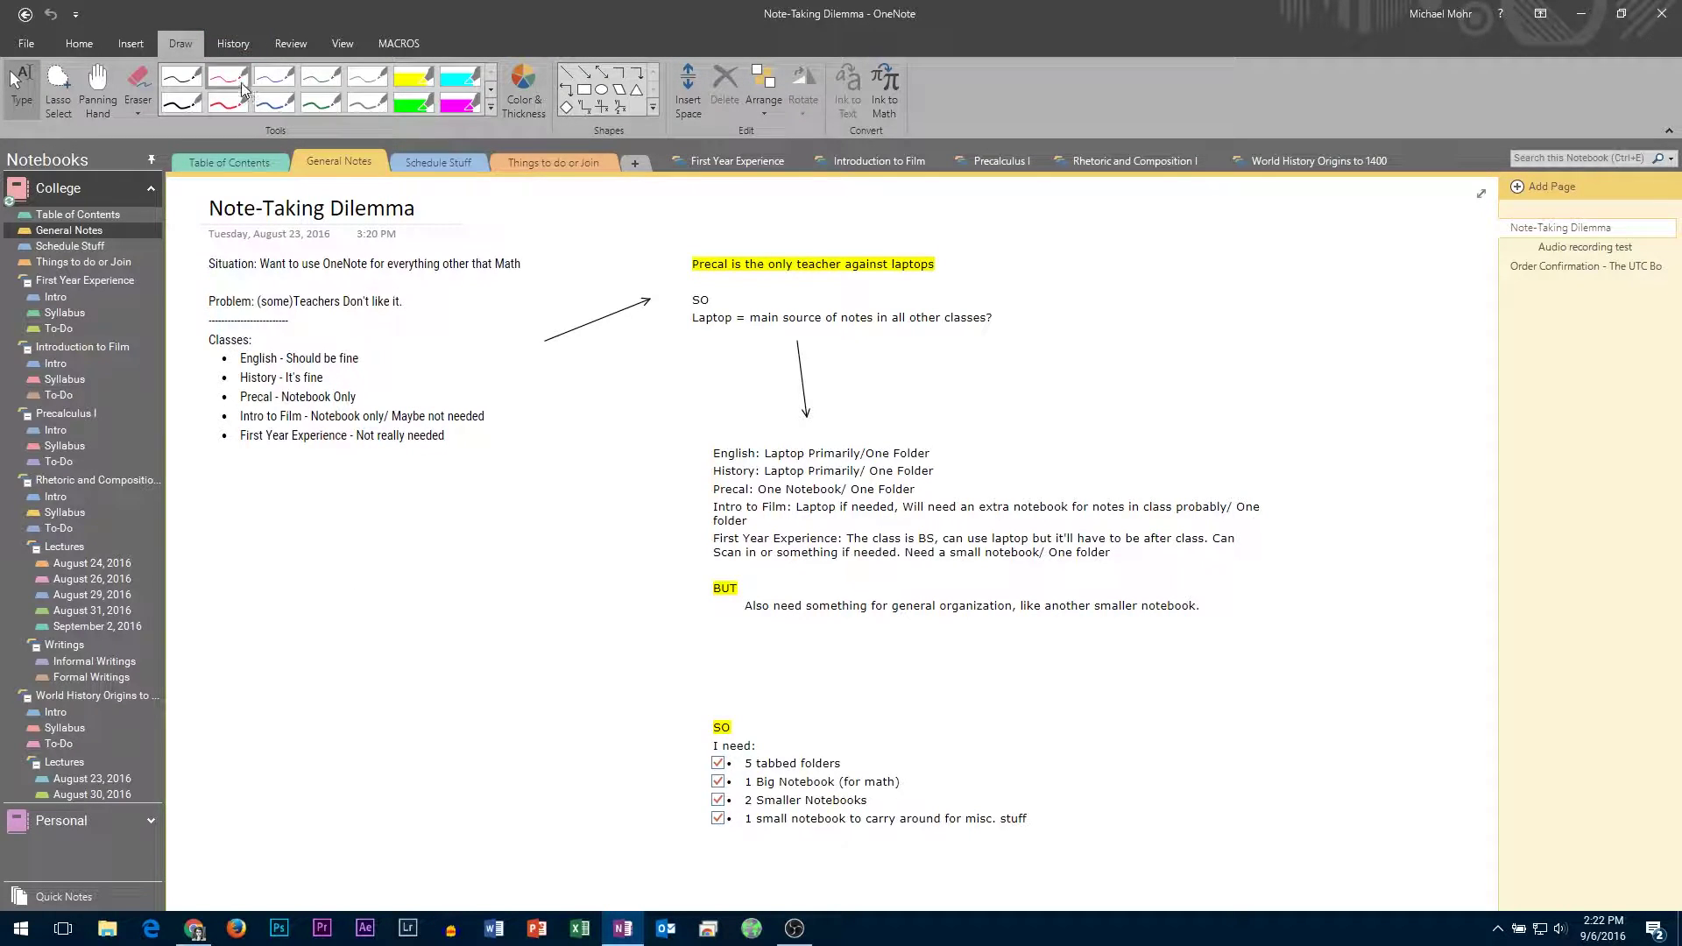
left_click(185, 79)
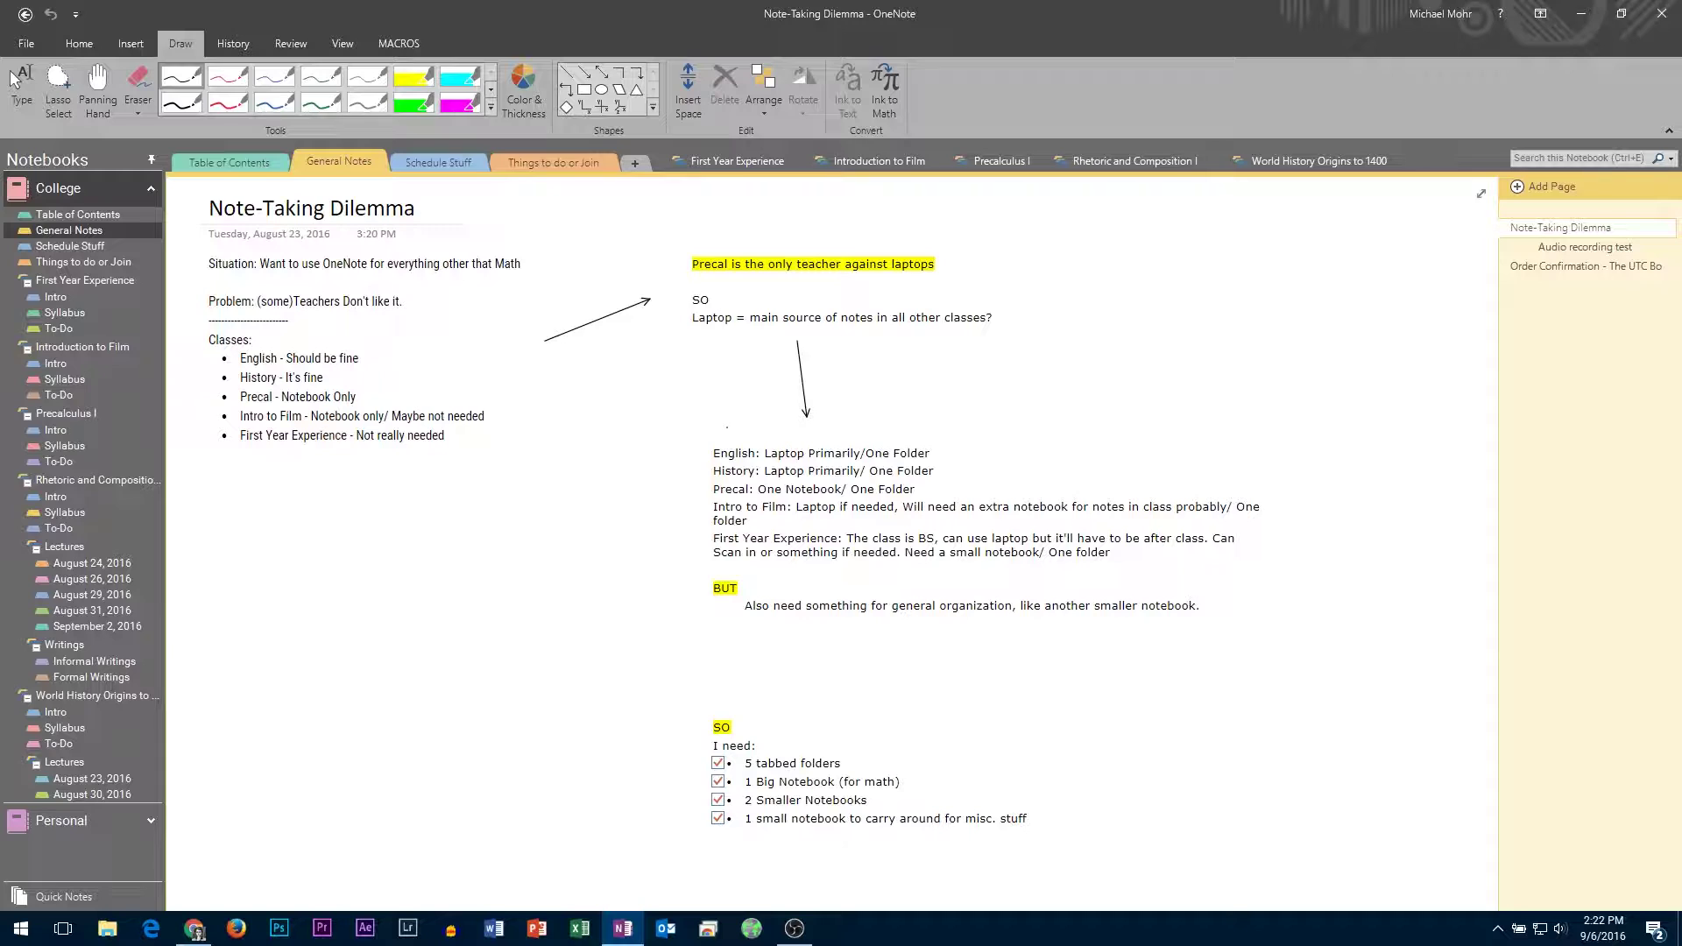
mouse_move(735, 430)
left_mouse_down()
mouse_move(847, 576)
mouse_move(736, 427)
left_mouse_up()
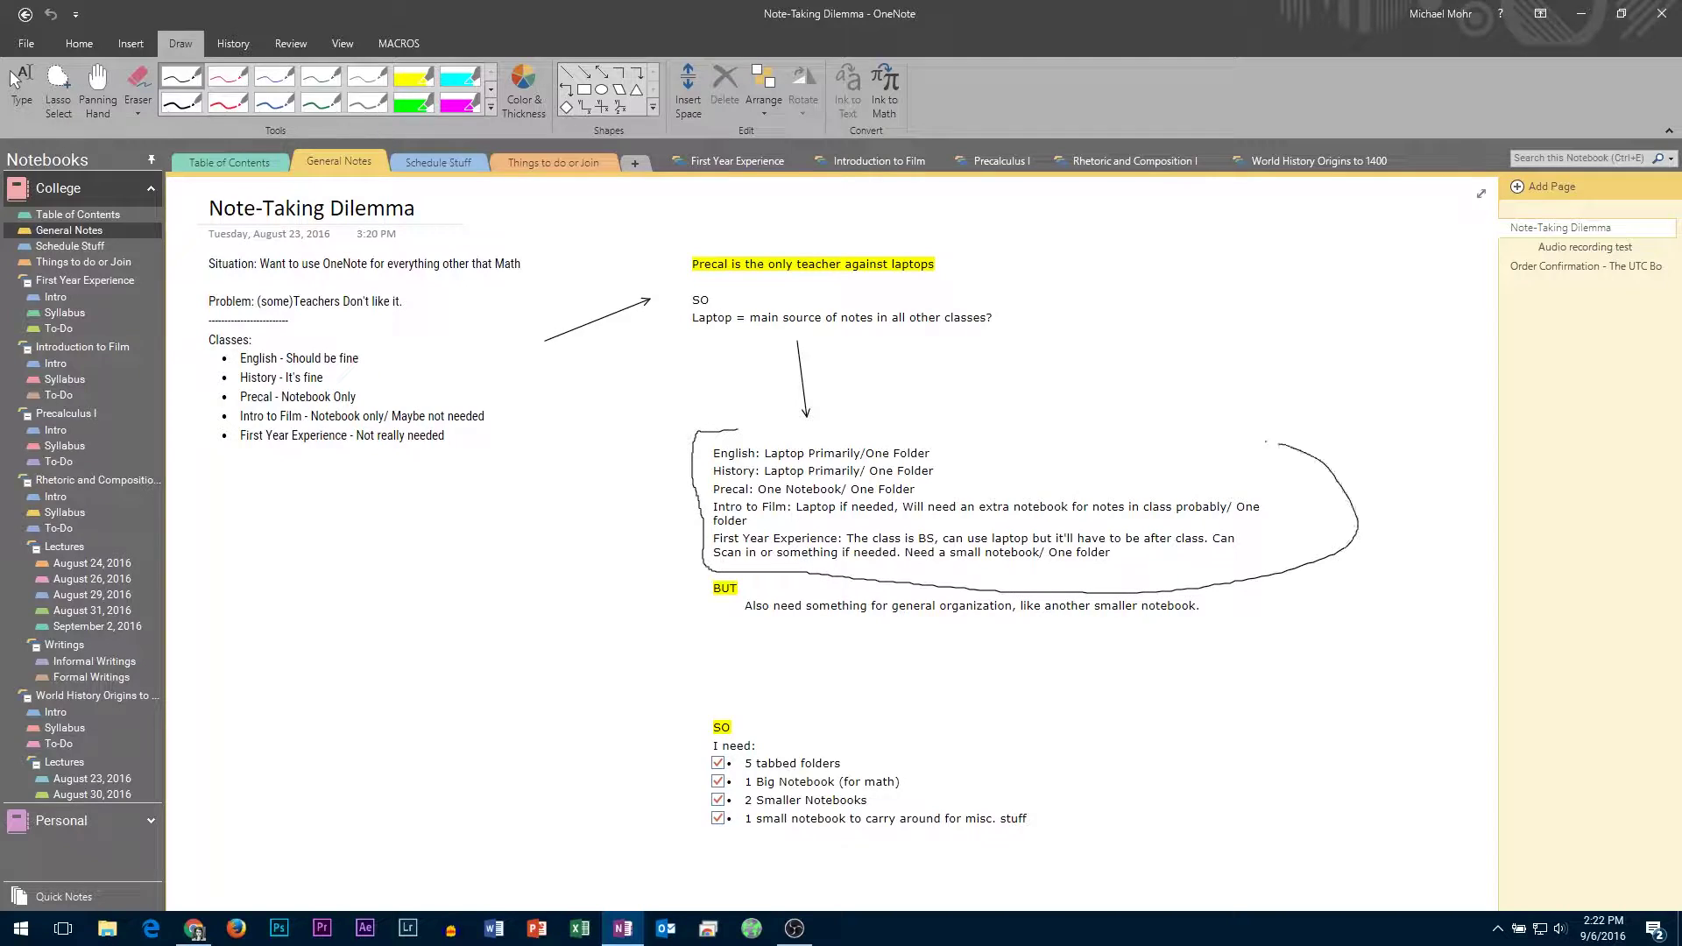
mouse_move(947, 479)
left_mouse_down()
mouse_move(1157, 382)
mouse_move(1077, 861)
mouse_move(841, 408)
left_mouse_up()
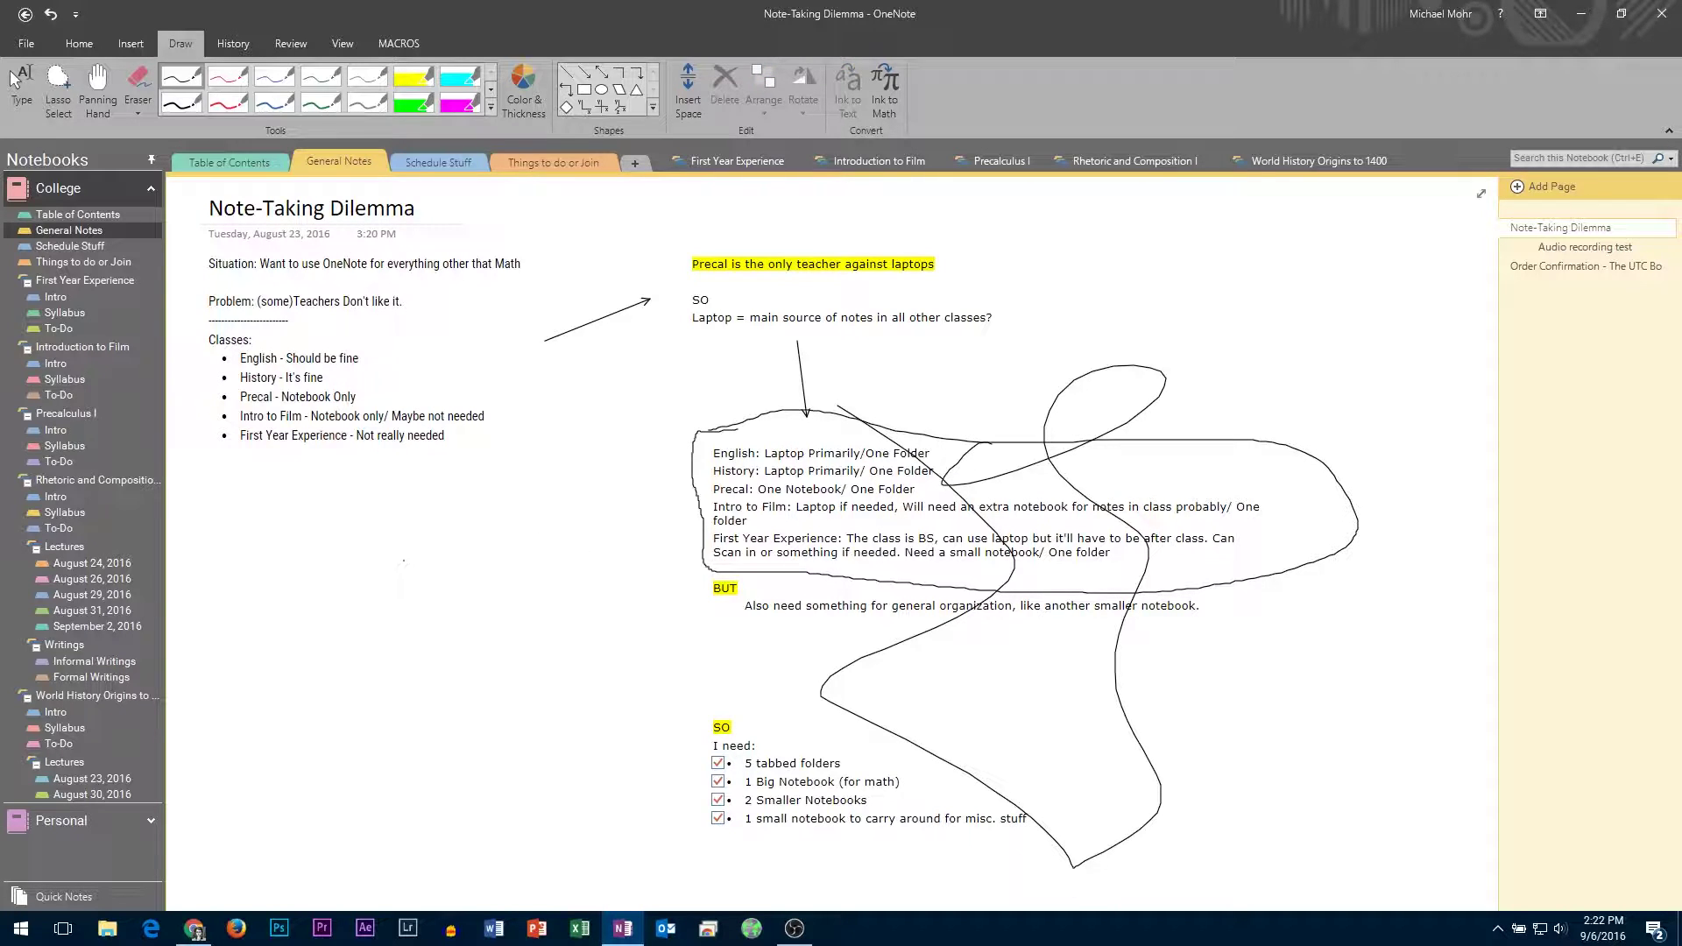
mouse_move(402, 560)
left_mouse_down()
mouse_move(403, 588)
mouse_move(368, 607)
mouse_move(394, 559)
left_mouse_up()
key("ctrl+z")
key("ctrl+z")
key("ctrl+z")
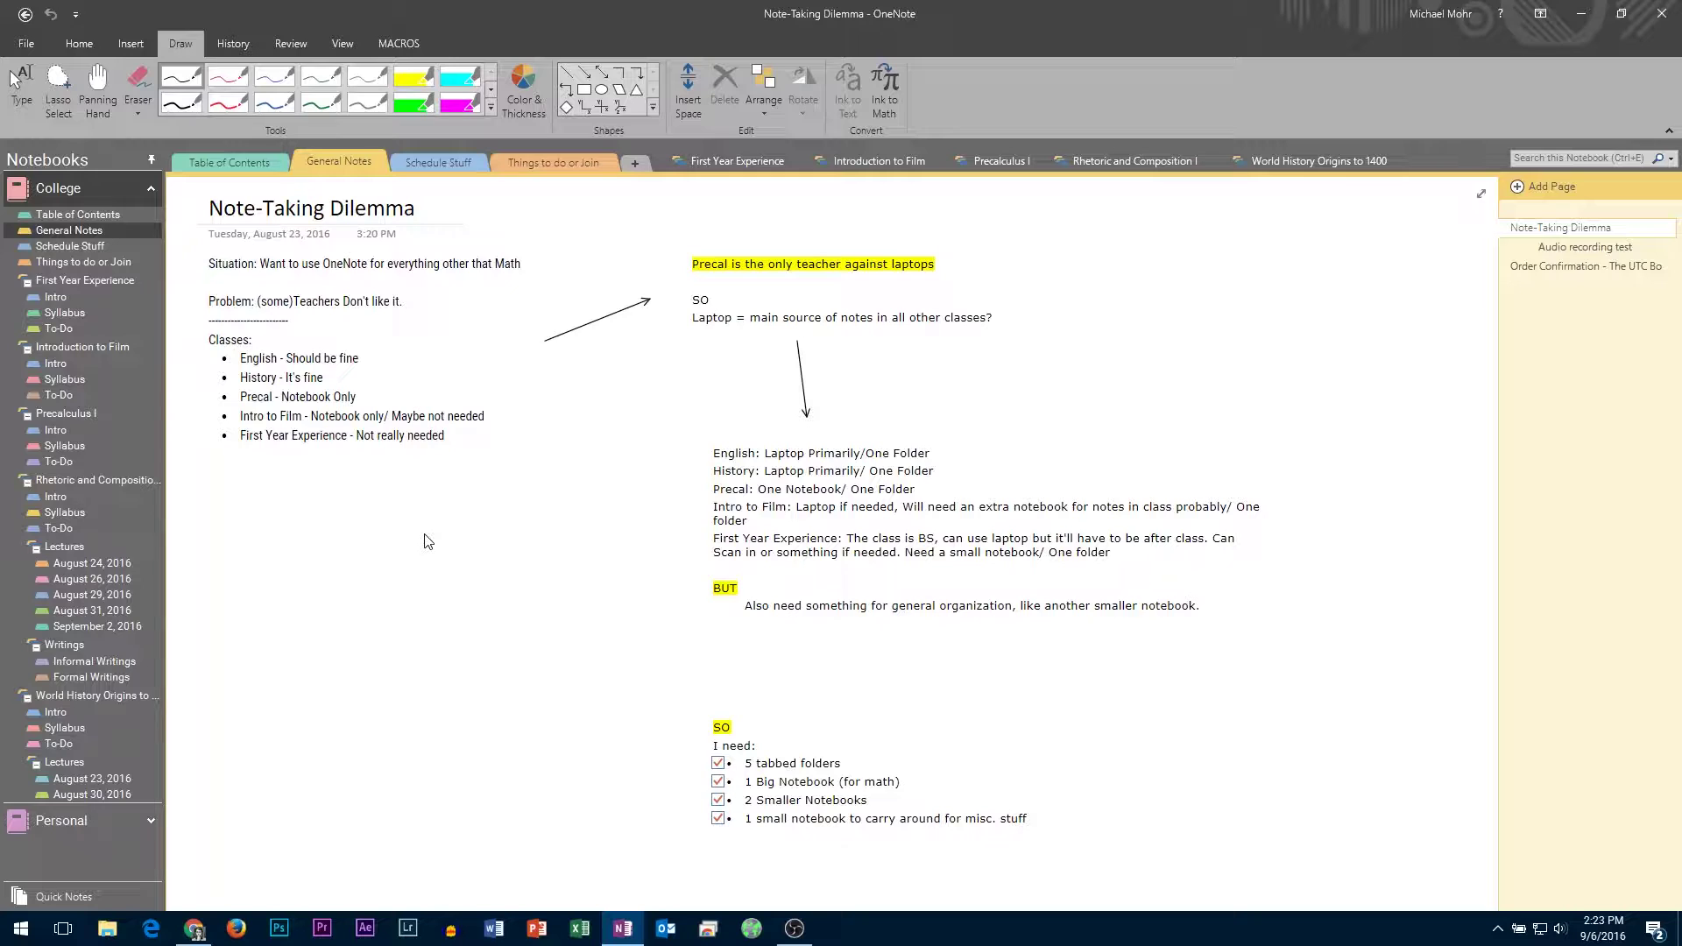
Step: Circle the class lines in red and scribble in black, erasing both strokes
left_click(232, 86)
left_click_drag(729, 419, 908, 520)
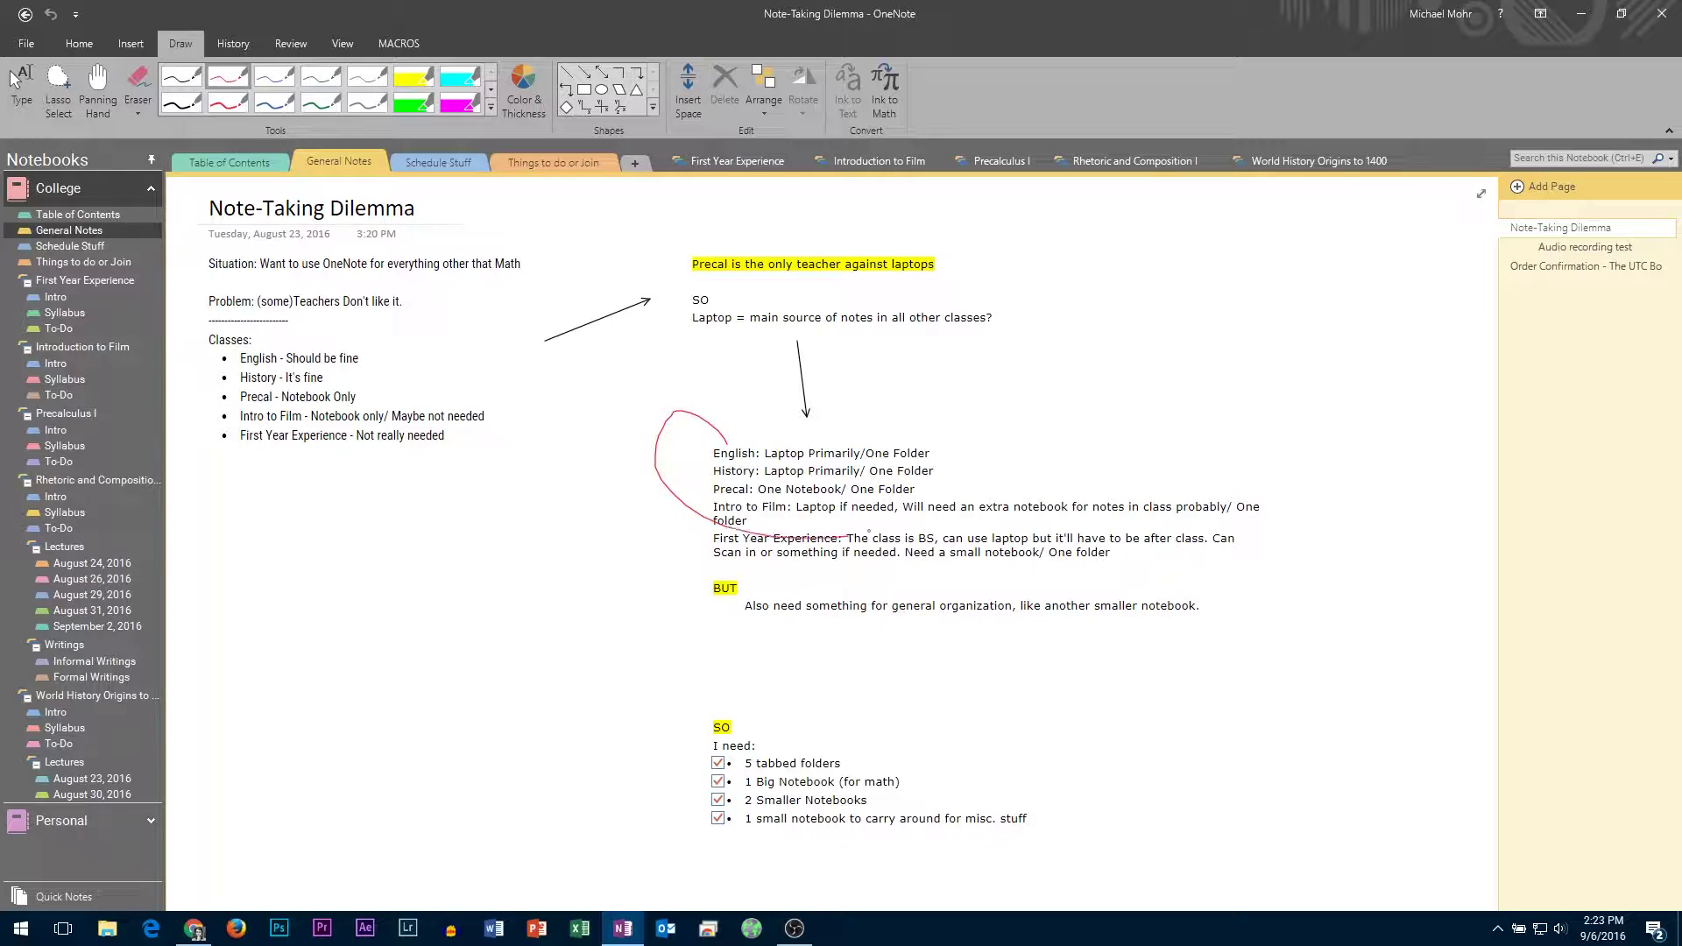
left_click(138, 86)
left_click_drag(761, 437, 683, 519)
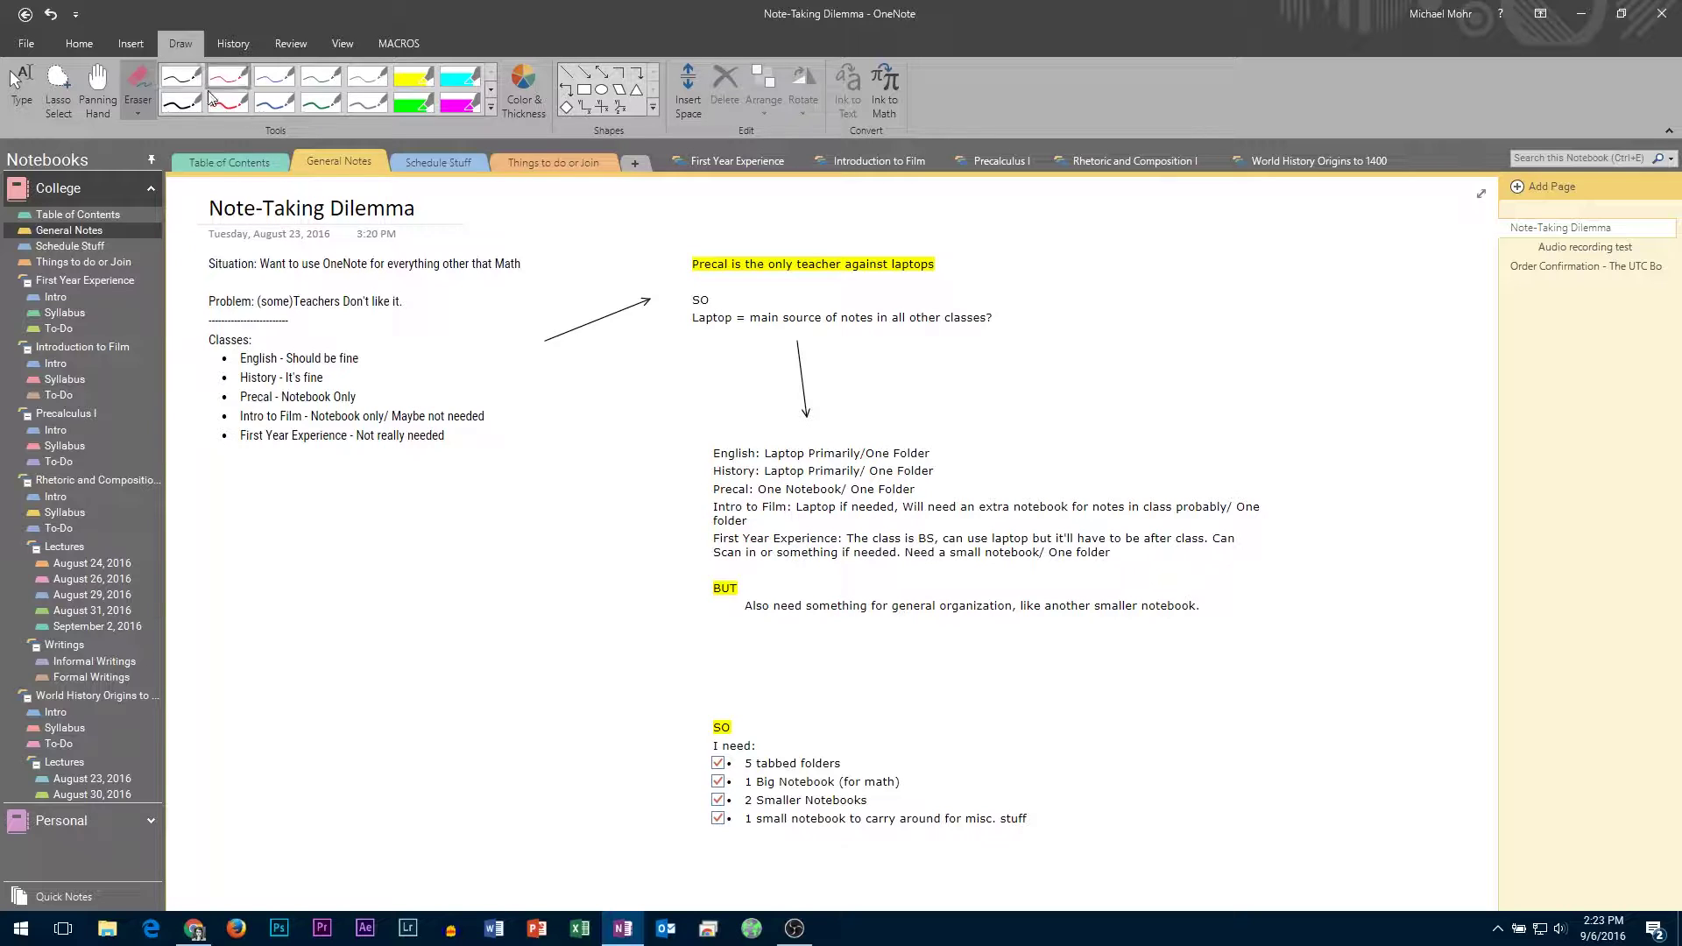
left_click(180, 103)
left_click_drag(448, 593, 322, 670)
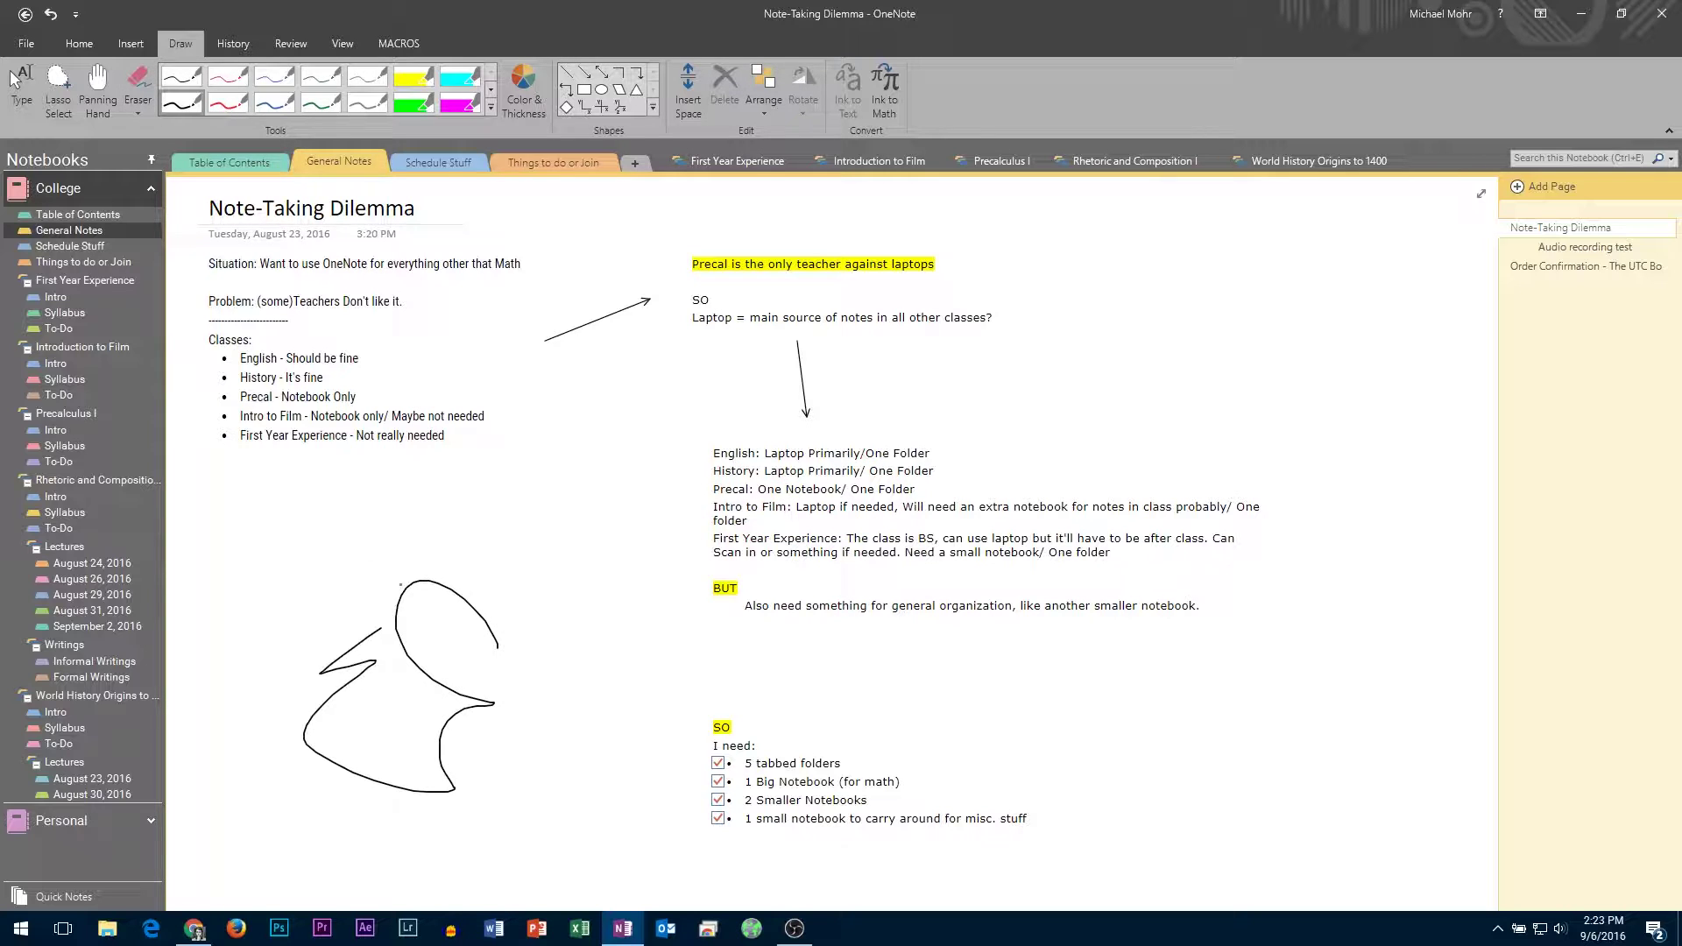
left_click(139, 86)
left_click_drag(397, 597, 422, 626)
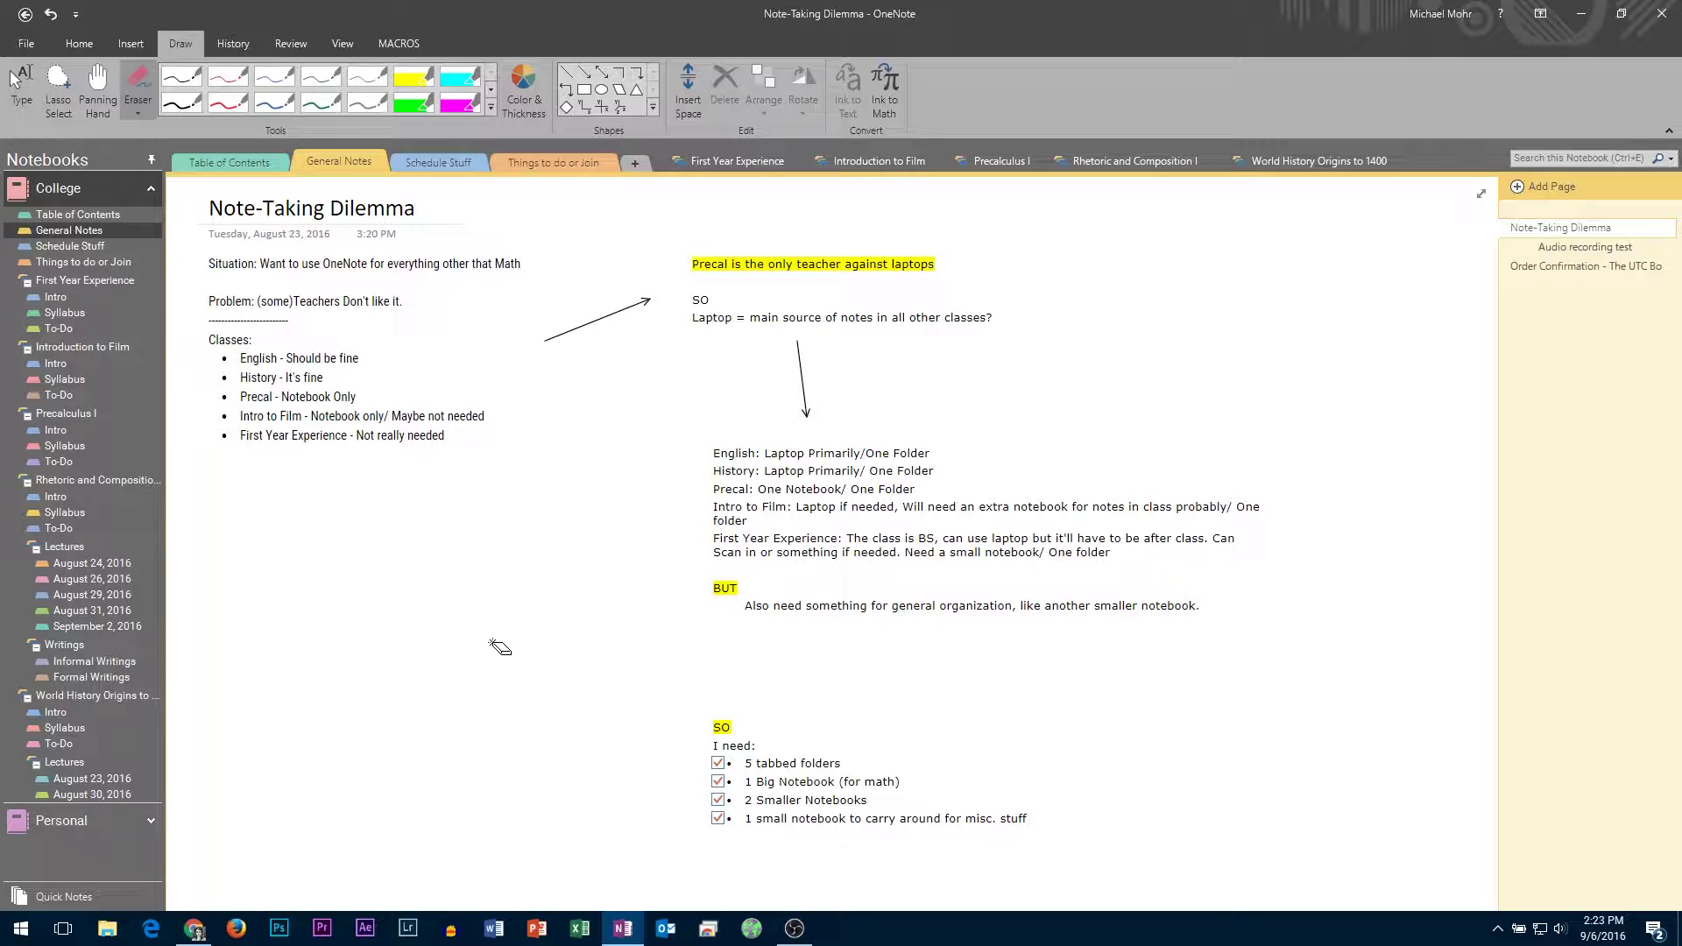
Step: Highlight the English through BUT lines in yellow, then undo the highlight
left_click(409, 84)
mouse_move(701, 455)
left_mouse_down()
mouse_move(946, 460)
mouse_move(736, 506)
mouse_move(789, 565)
mouse_move(883, 521)
left_mouse_up()
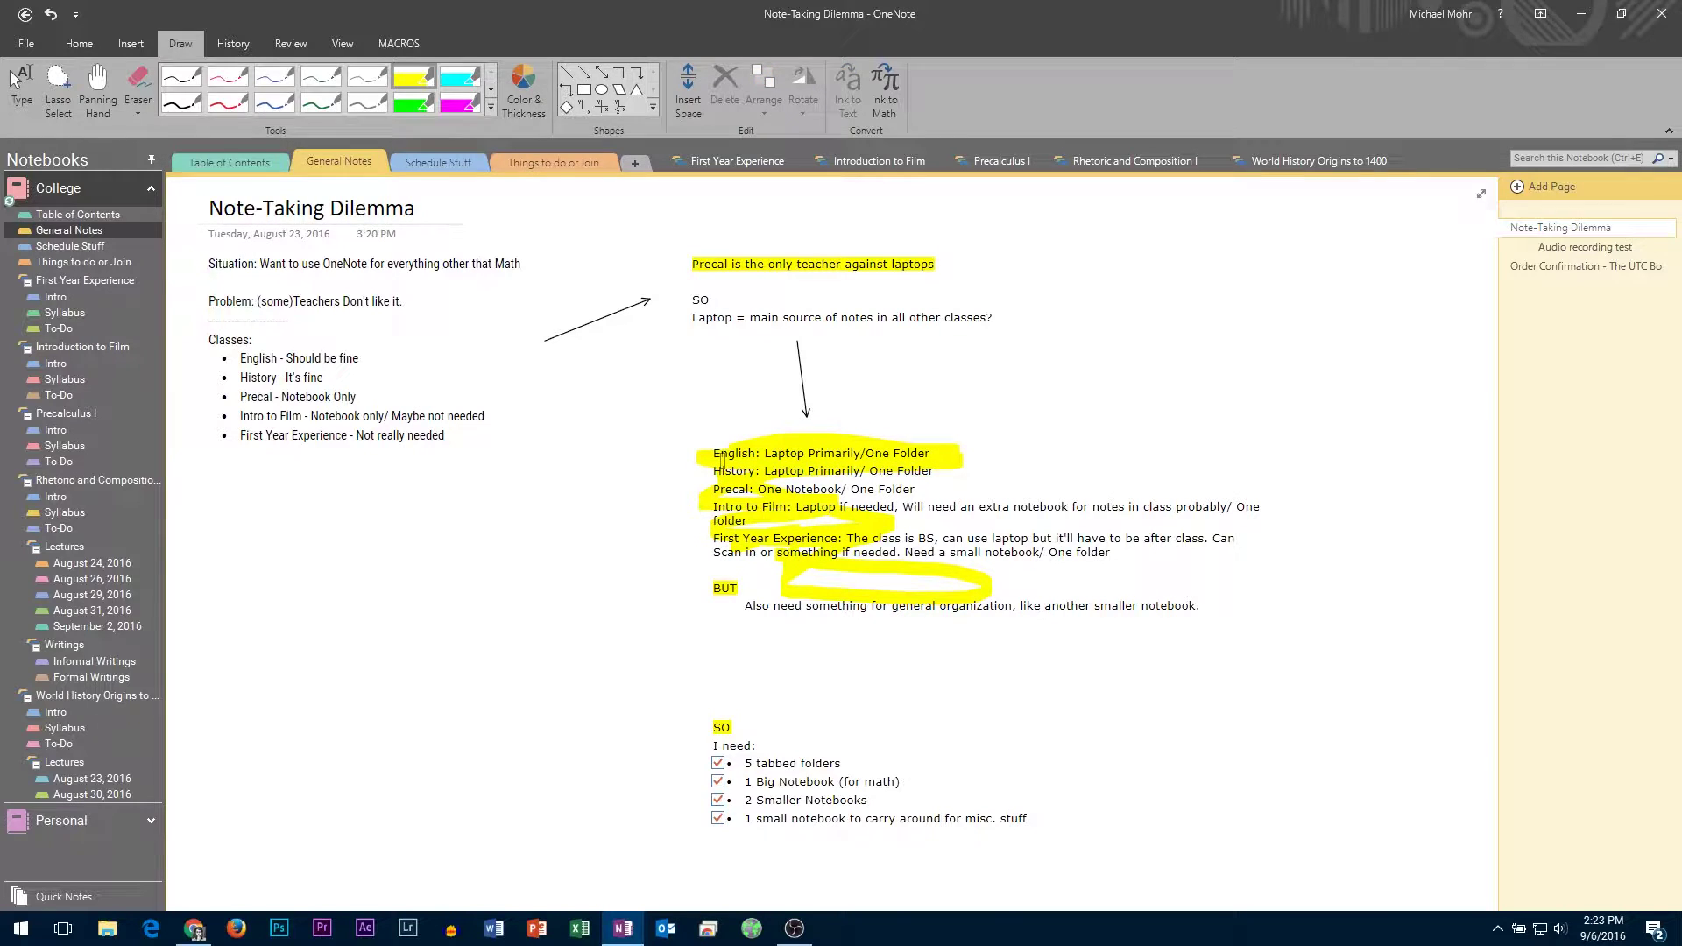
key("ctrl+z")
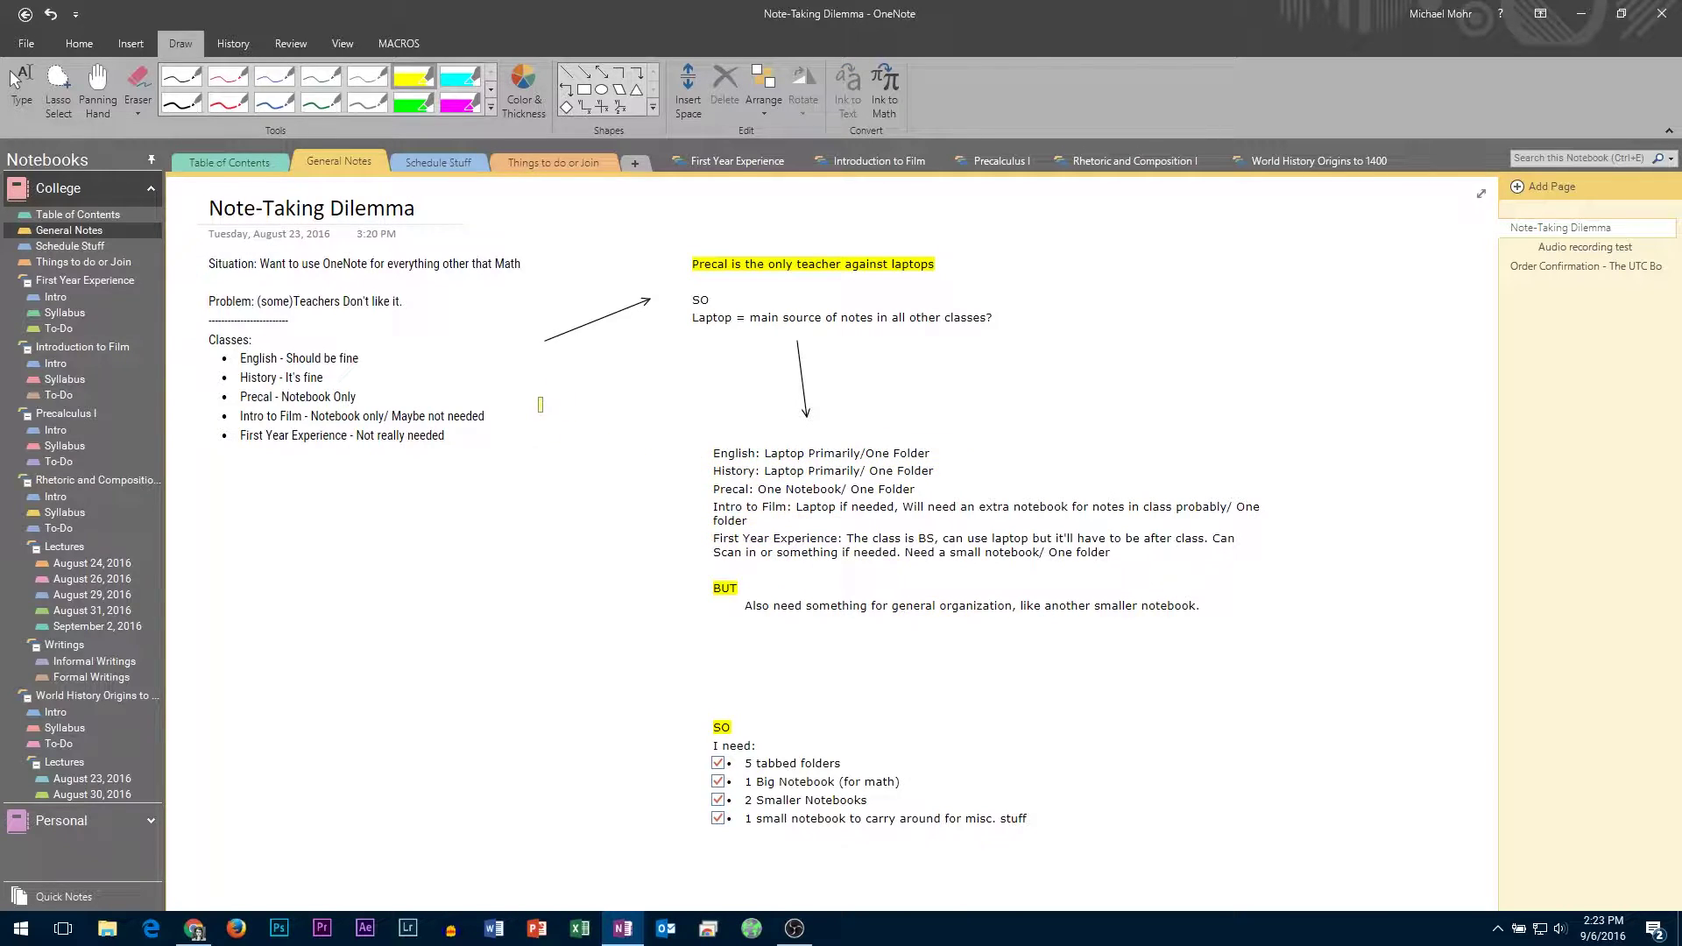
Step: Look through the History, Review, View and Macros tabs, then open Notebook Information
left_click(232, 43)
left_click(287, 44)
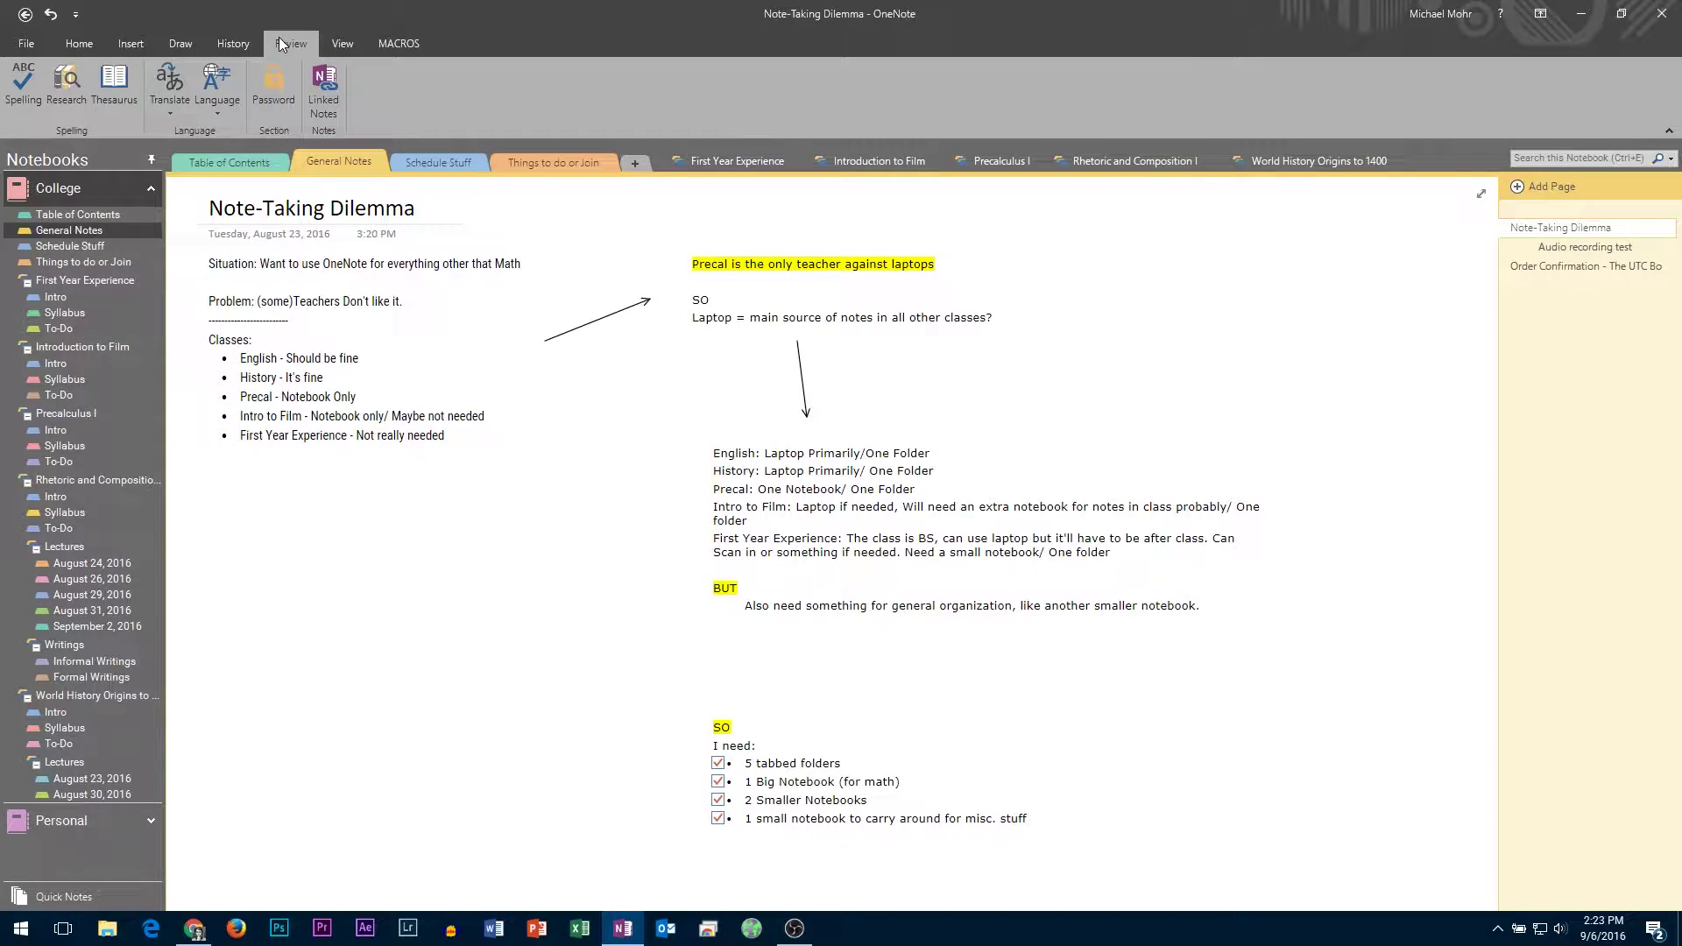
left_click(344, 46)
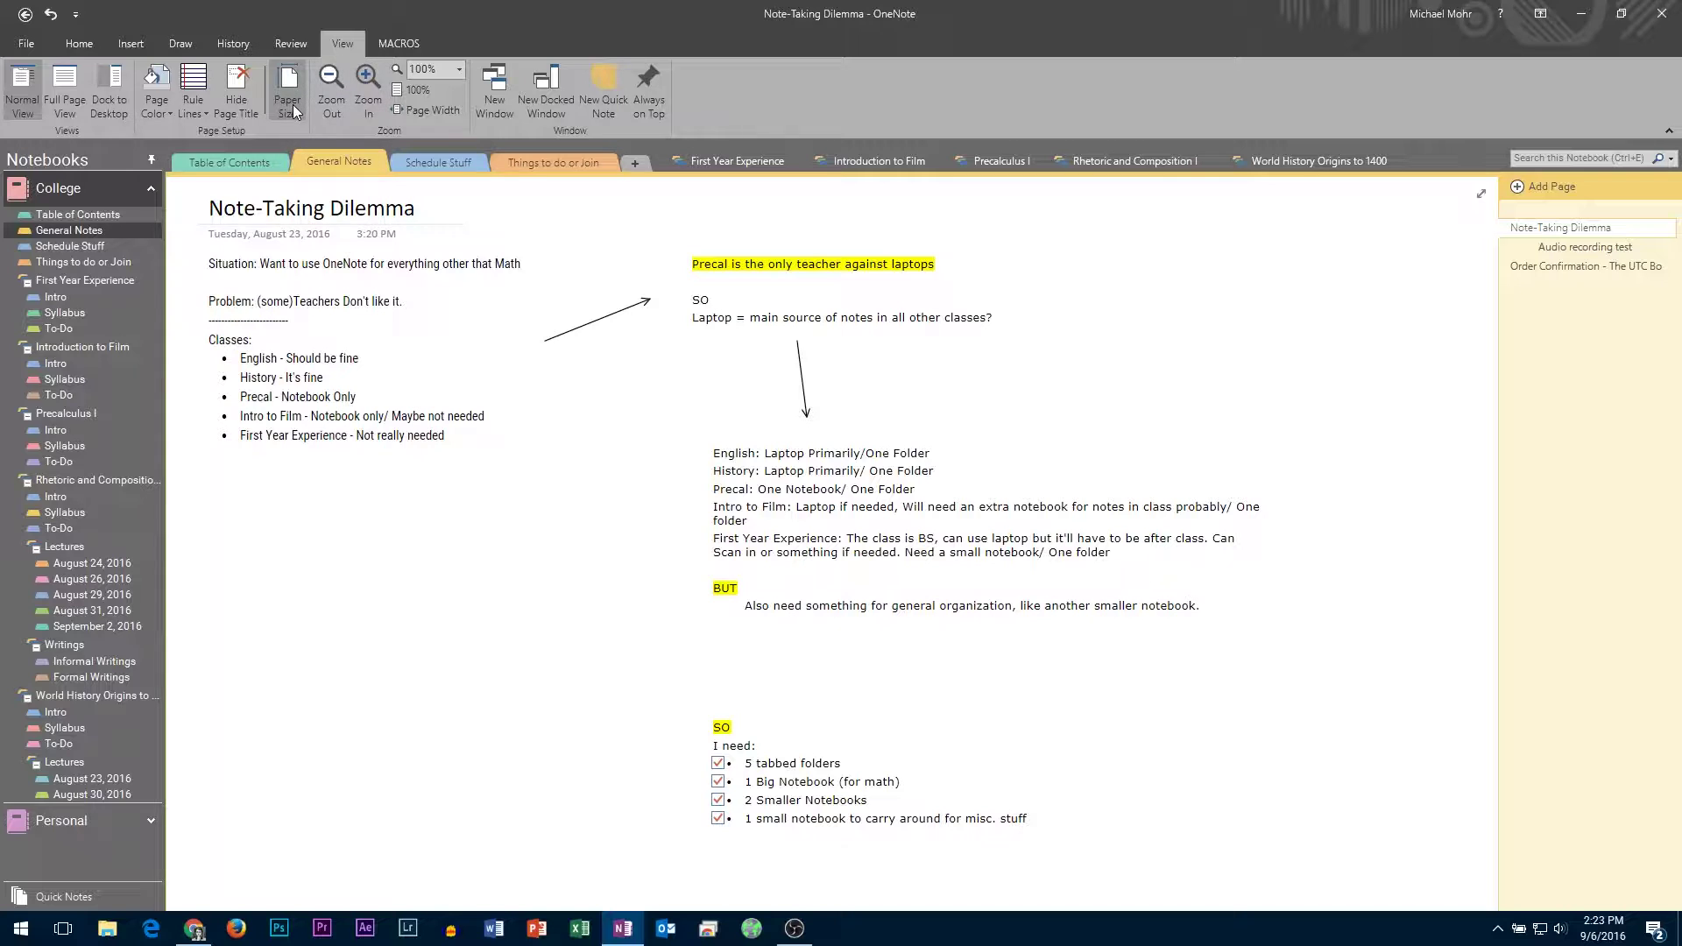
left_click(398, 42)
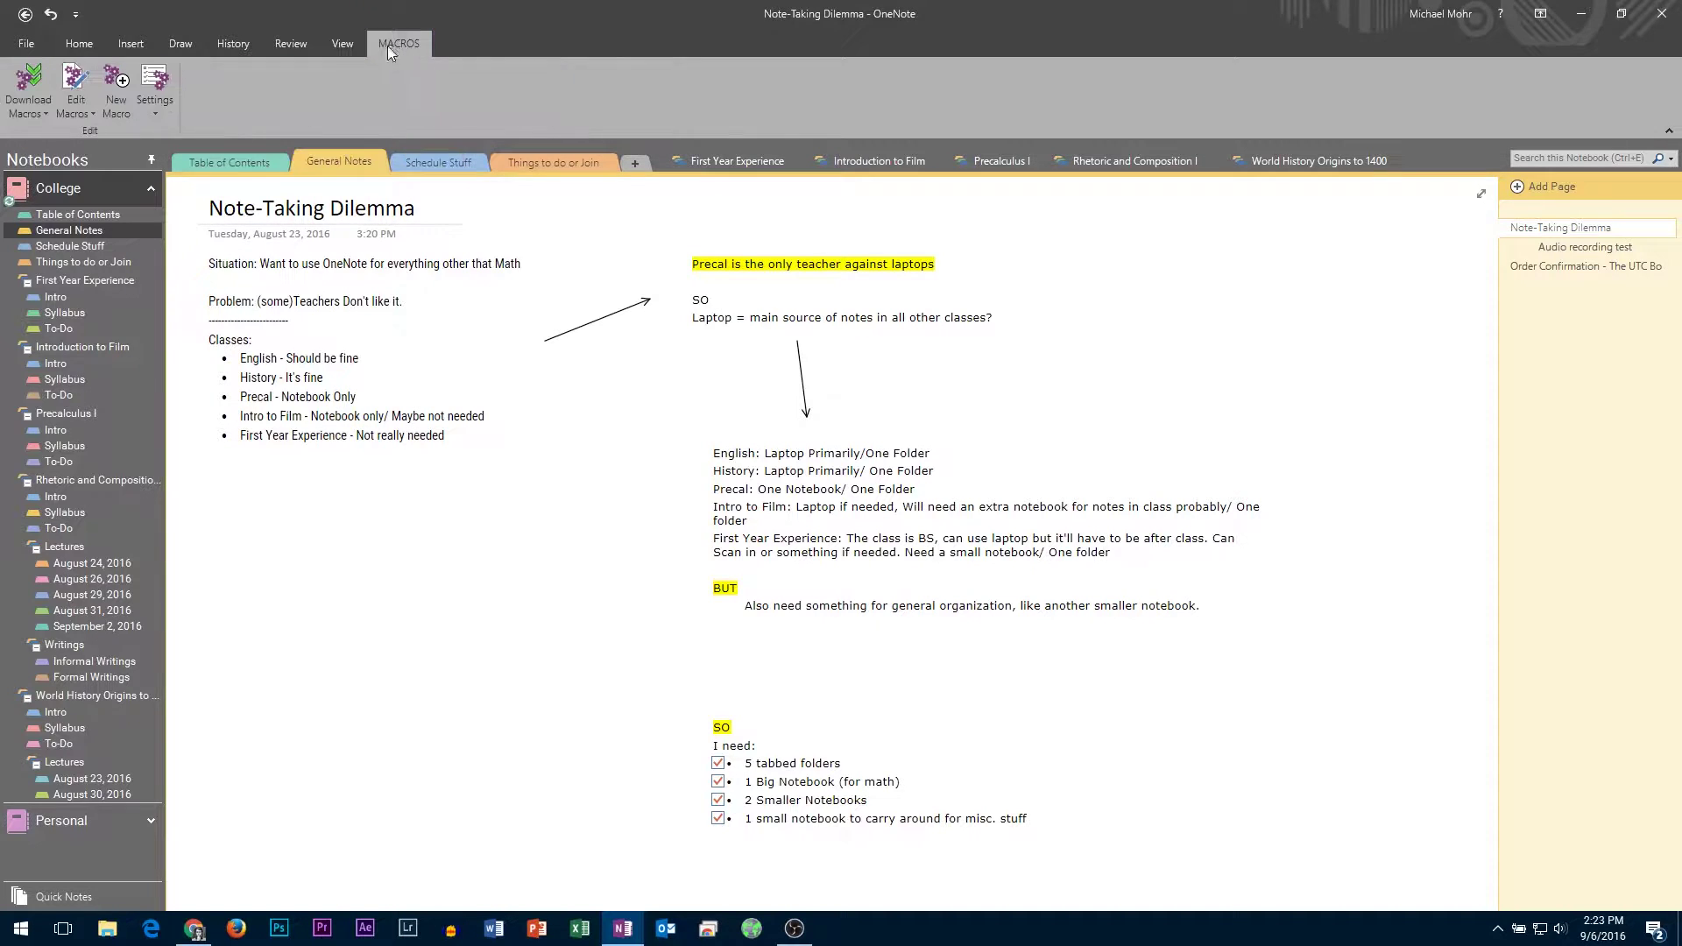
left_click(24, 44)
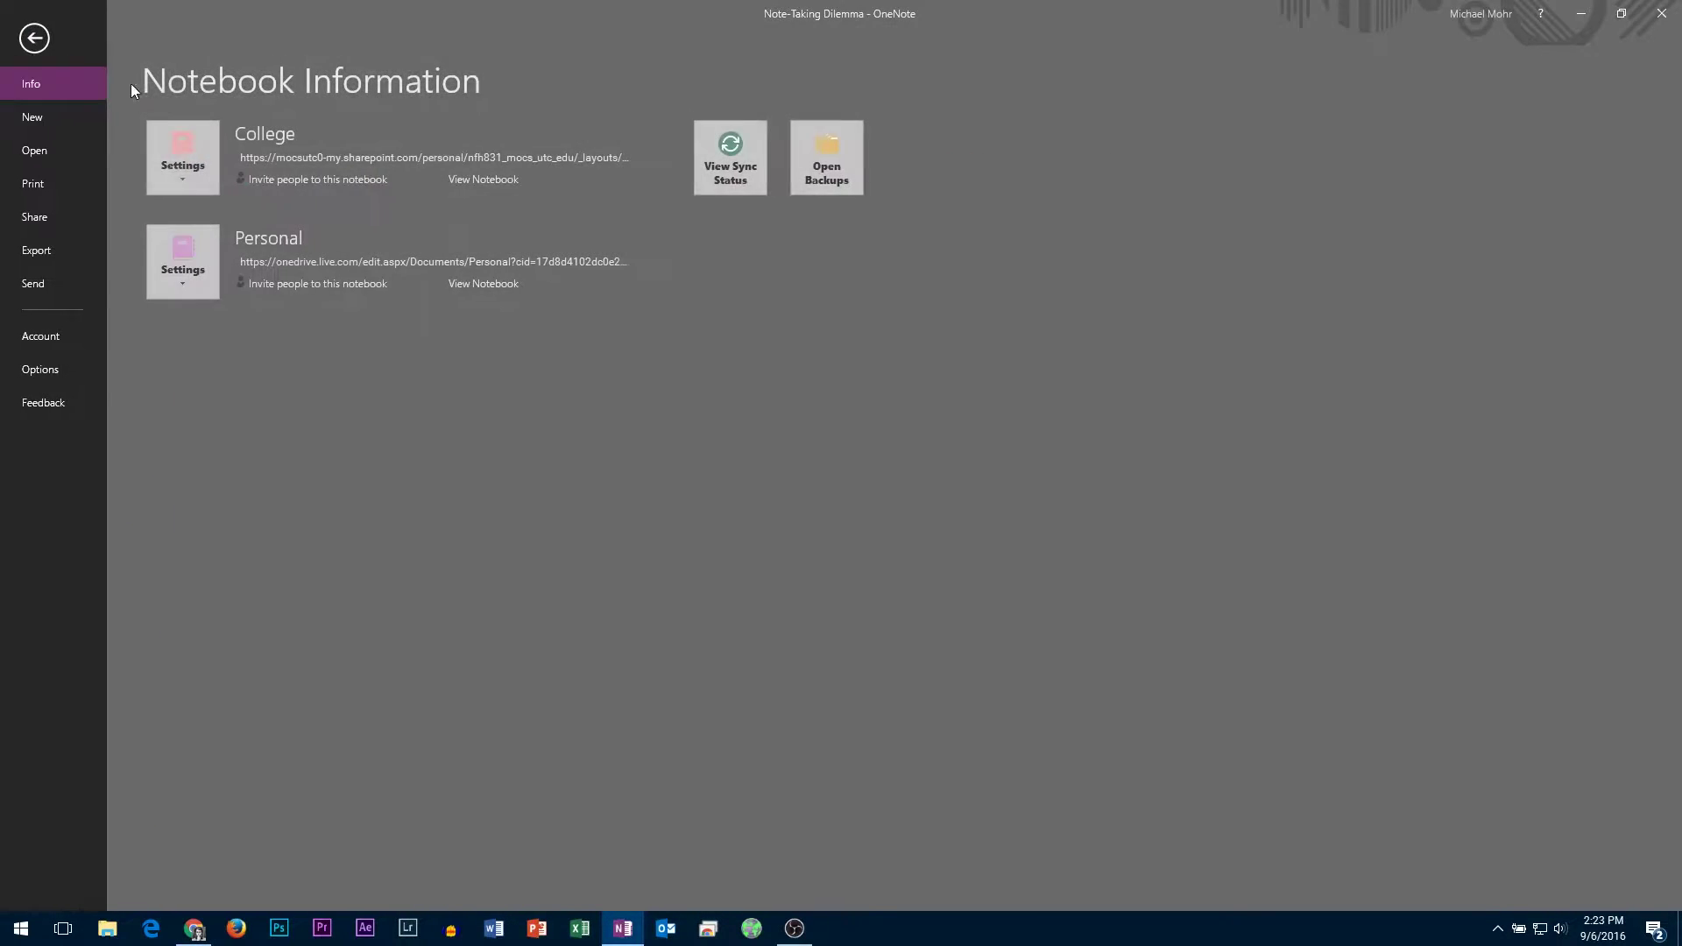
Step: Open Options, move the dialog aside, and browse the default font list, keeping Roboto Condensed
left_click(36, 41)
left_click(25, 44)
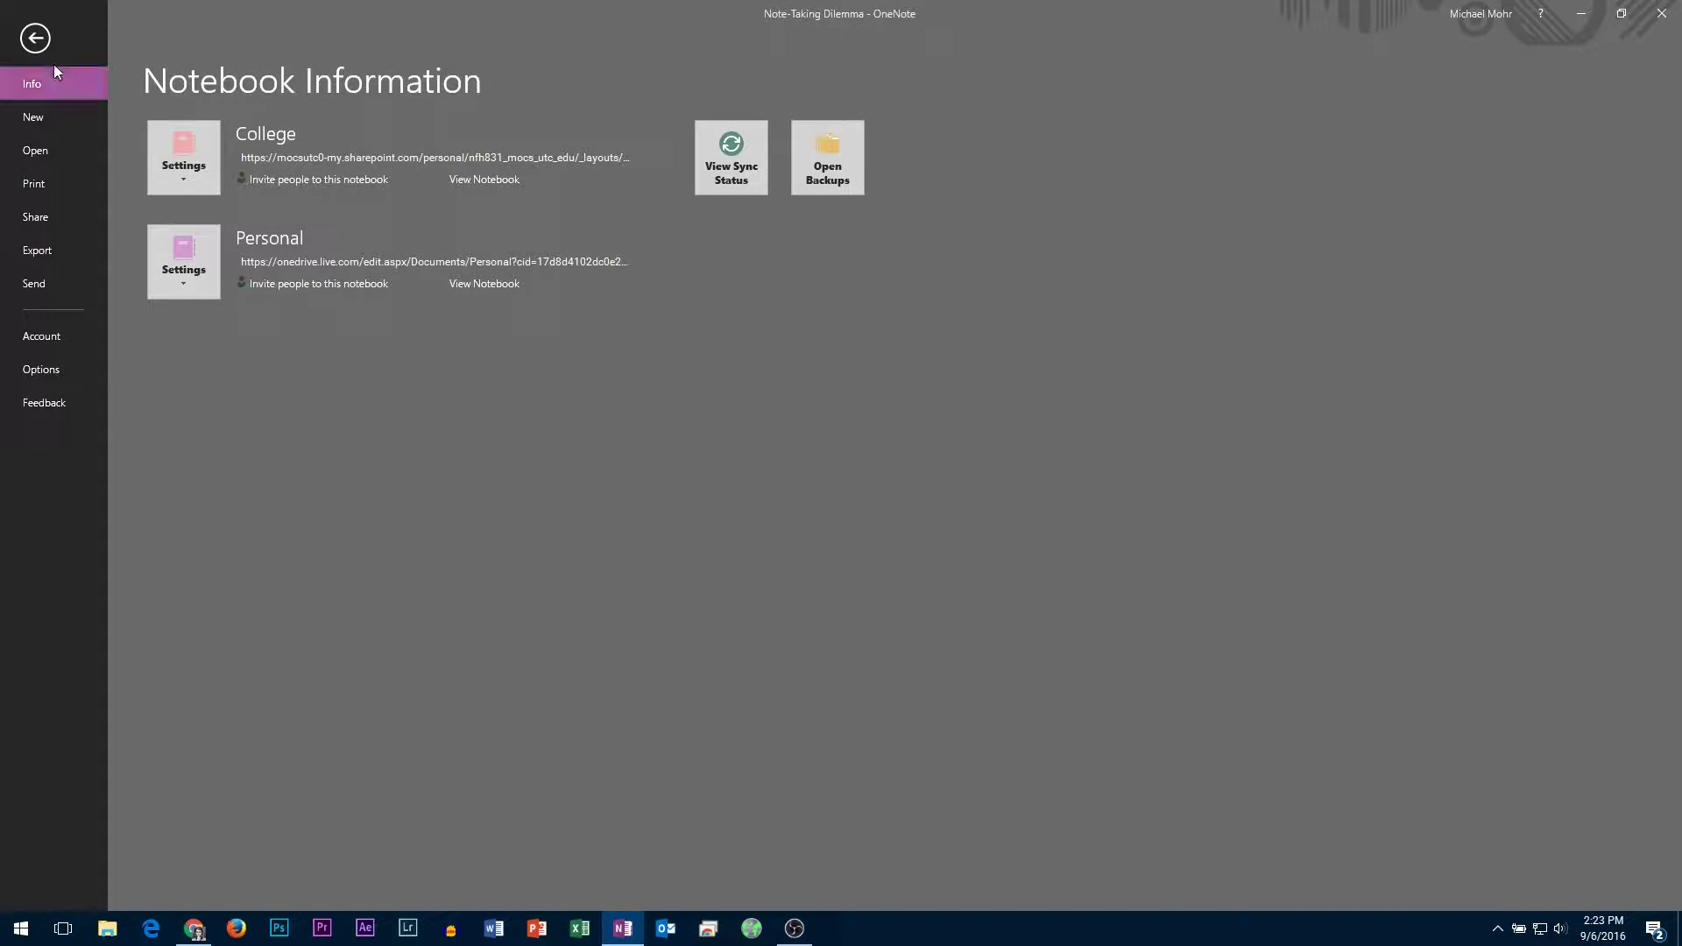
left_click(40, 370)
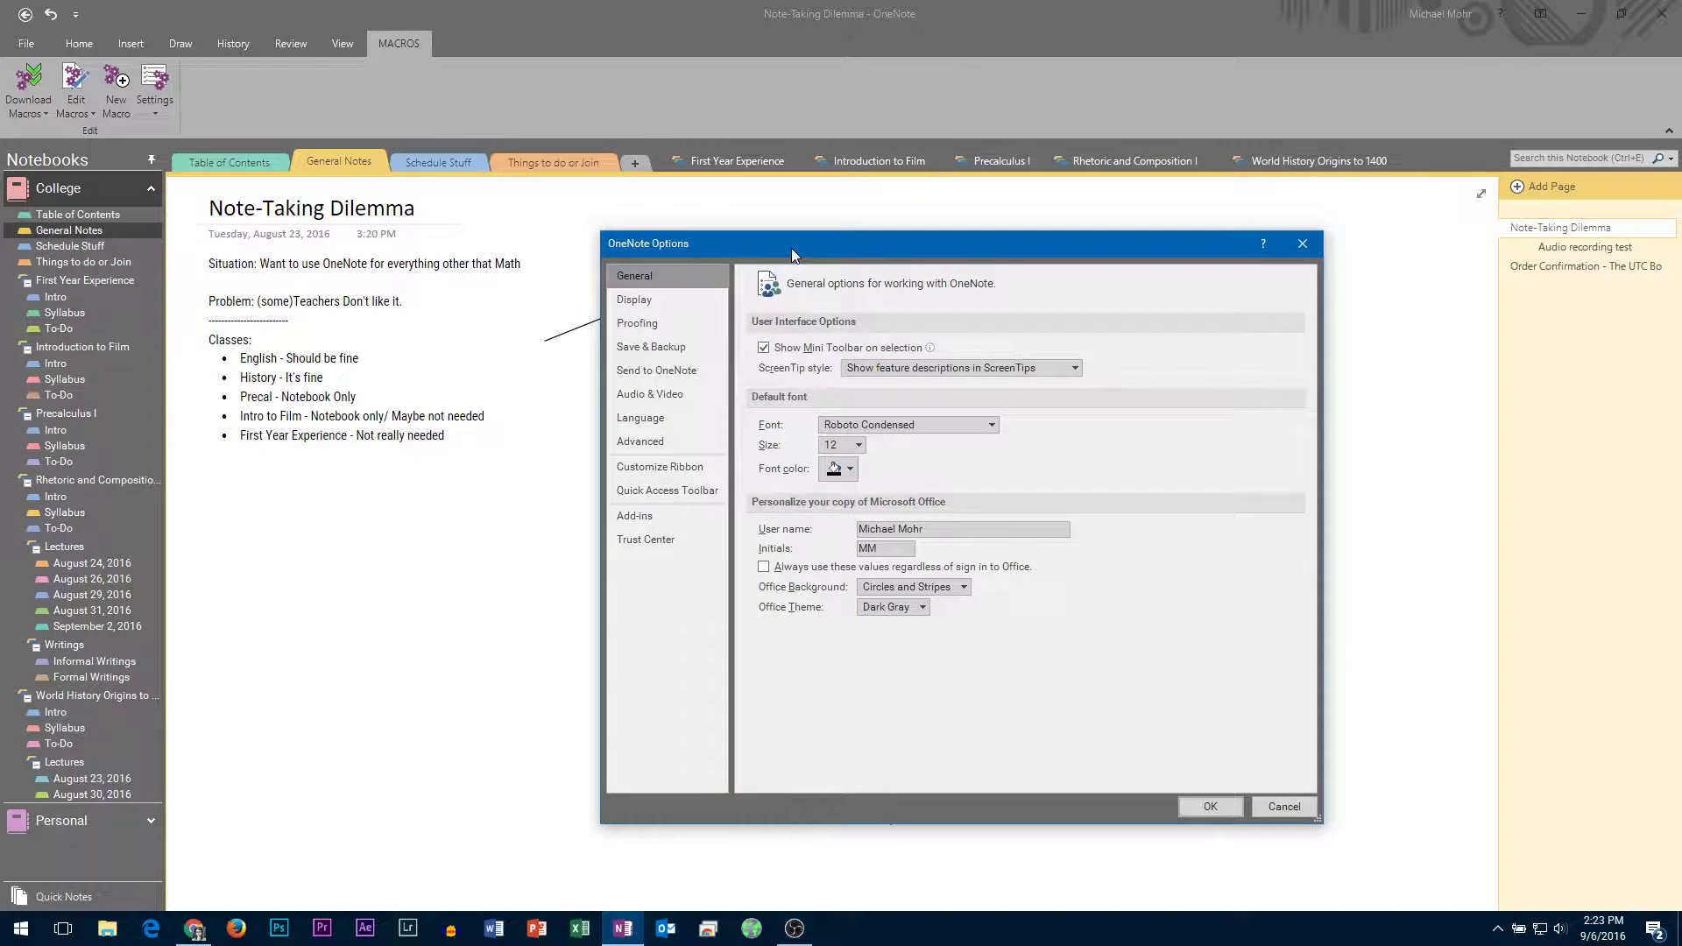
left_click_drag(791, 249, 459, 135)
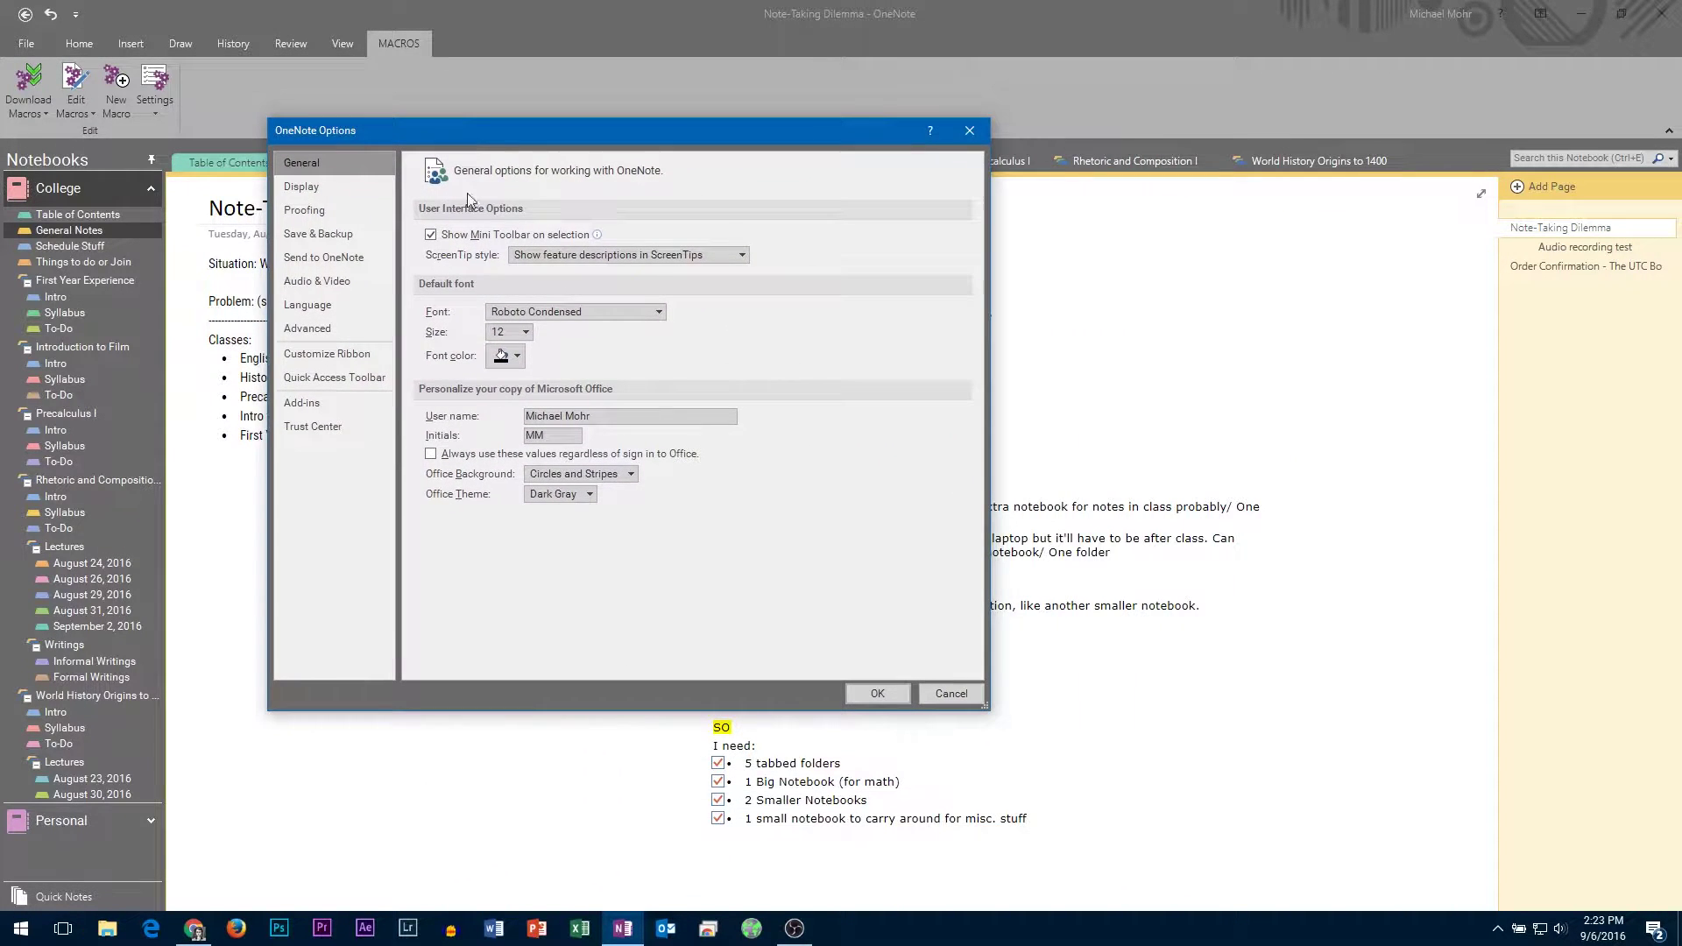
left_click(659, 311)
scroll(571, 638, "down", 3)
scroll(571, 650, "up", 2)
scroll(572, 658, "up", 5)
scroll(572, 630, "up", 5)
key("Escape")
left_click(958, 692)
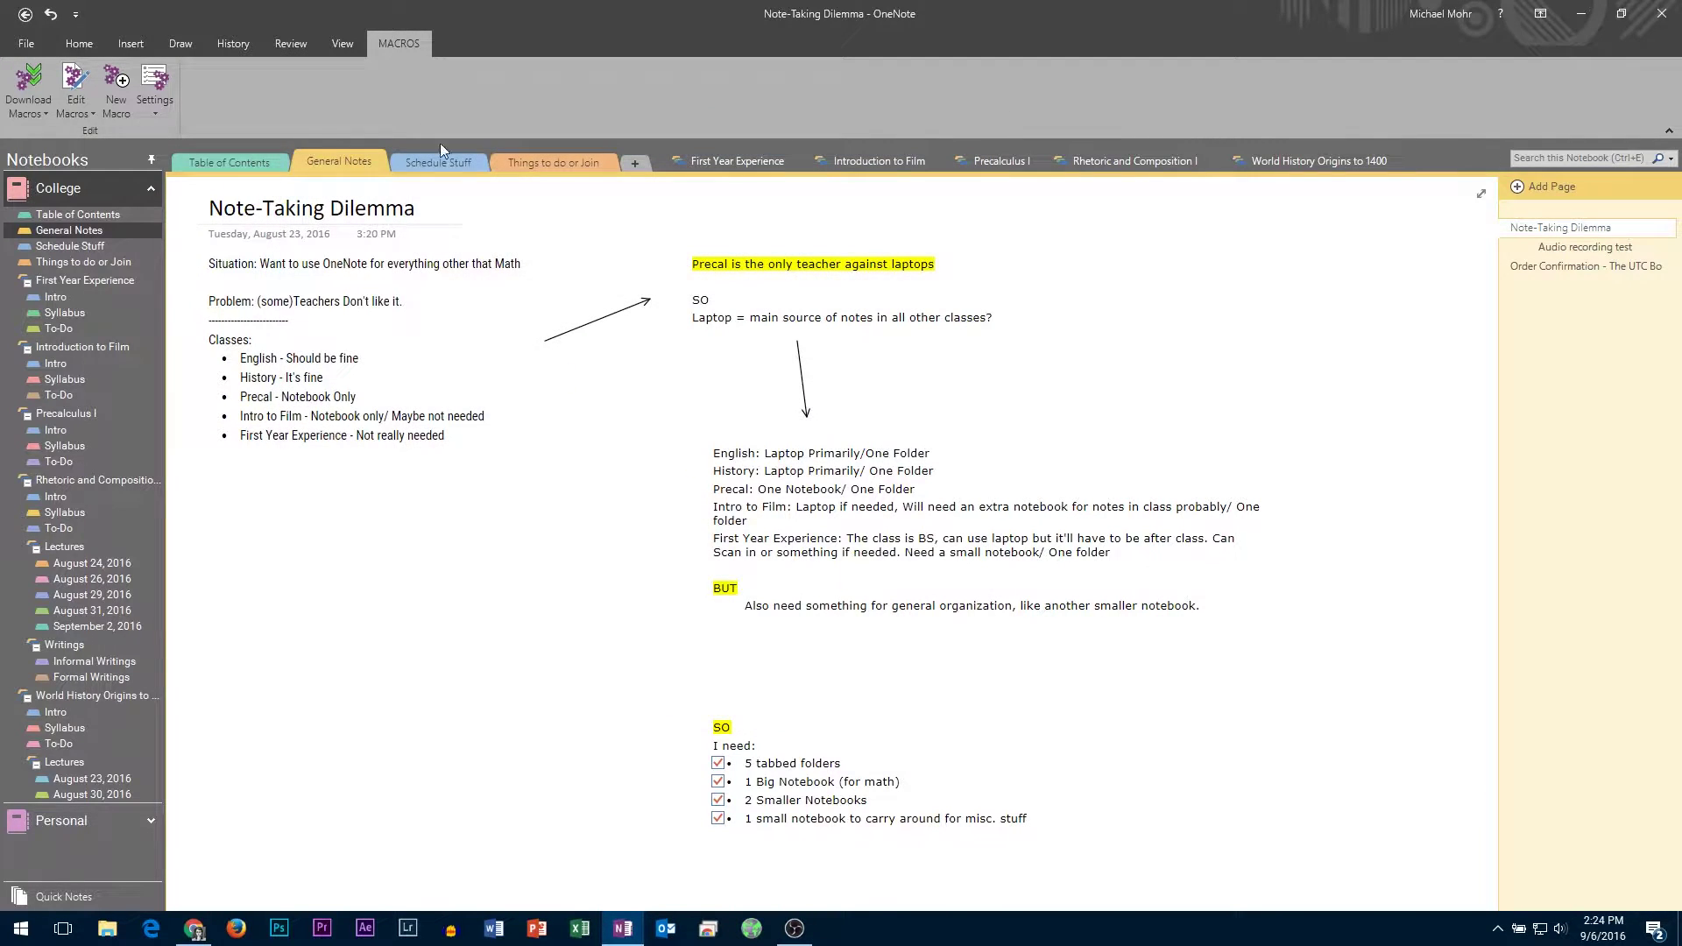
left_click(28, 42)
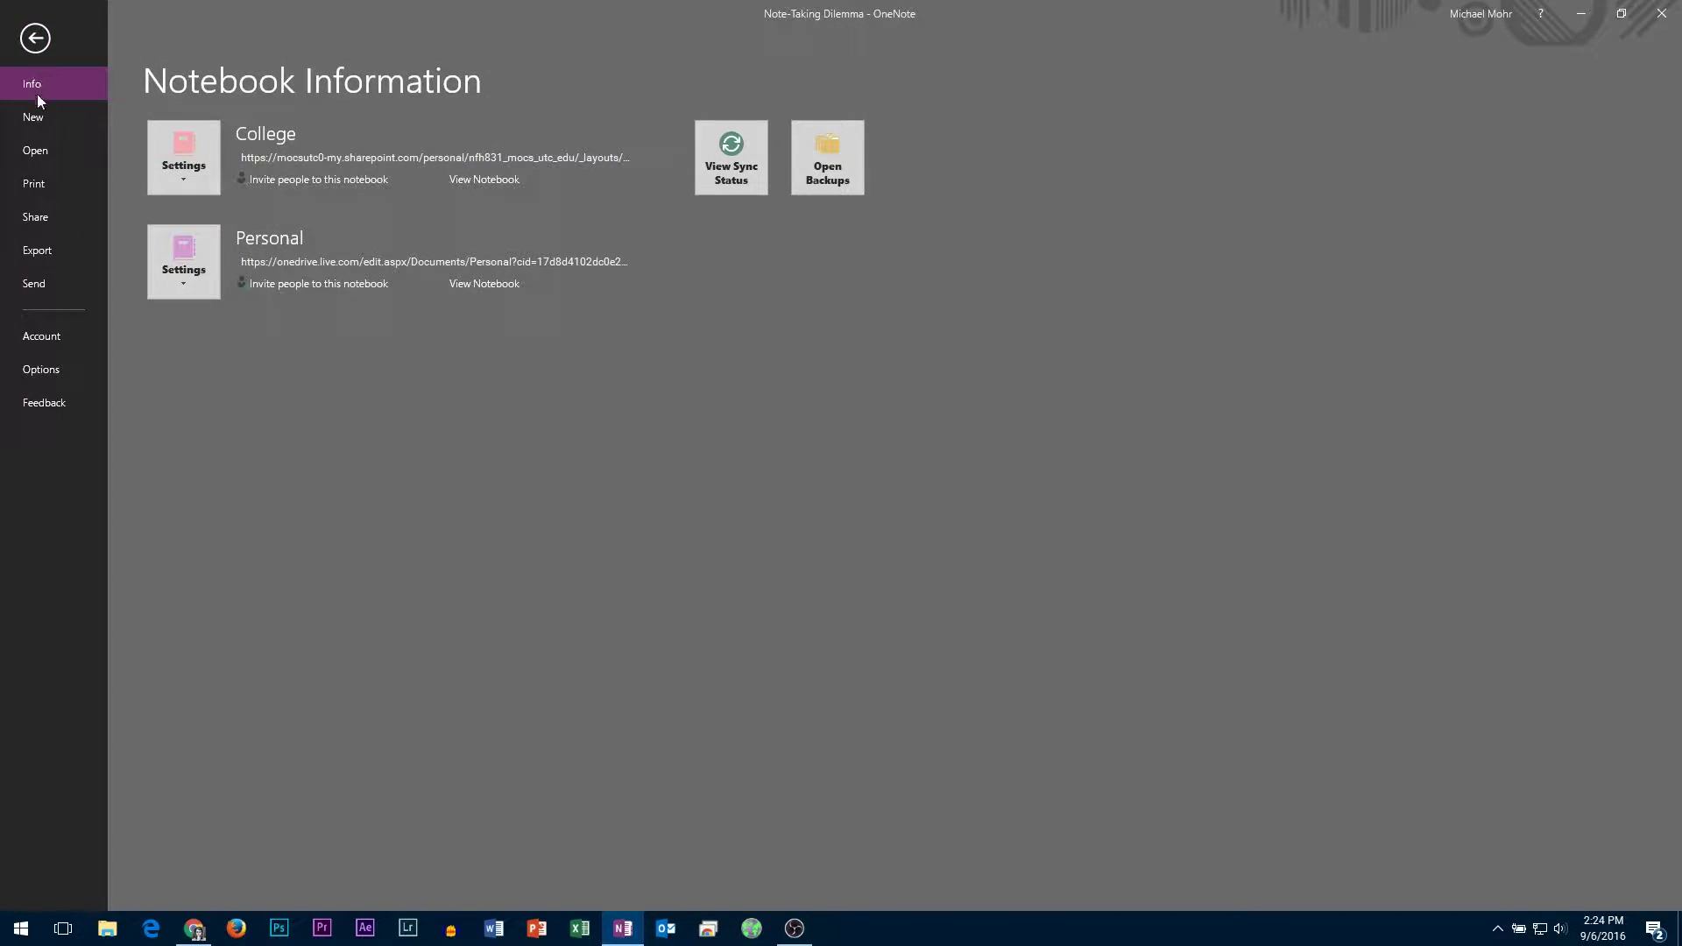
left_click(42, 346)
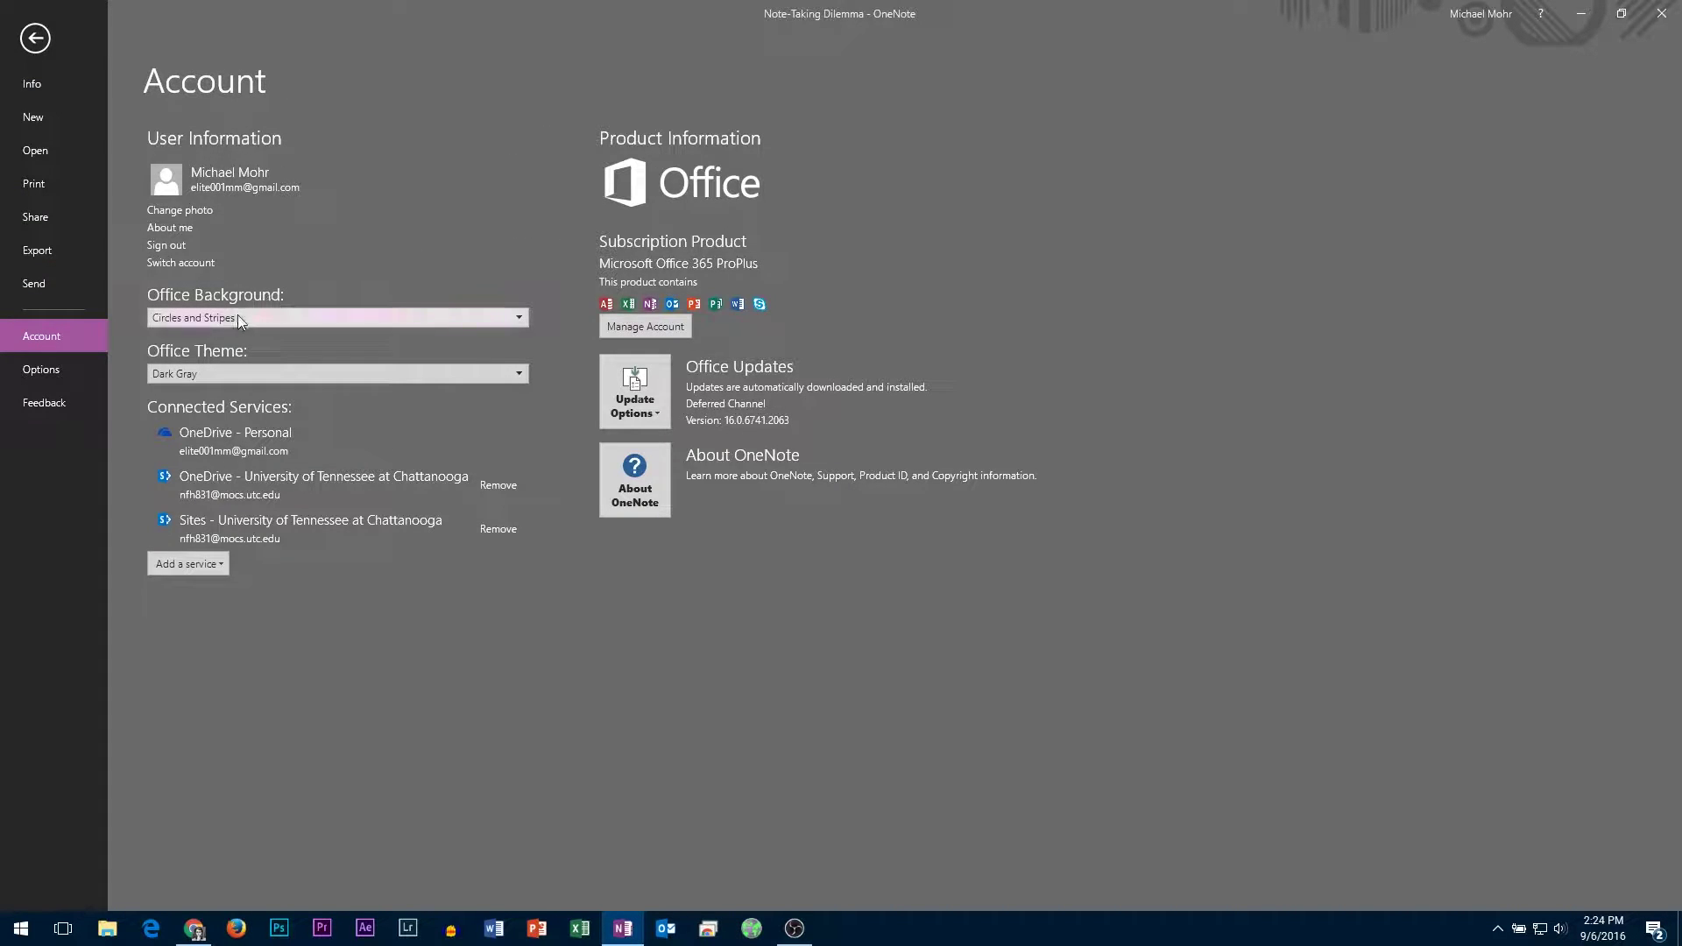
left_click(222, 370)
left_click(223, 391)
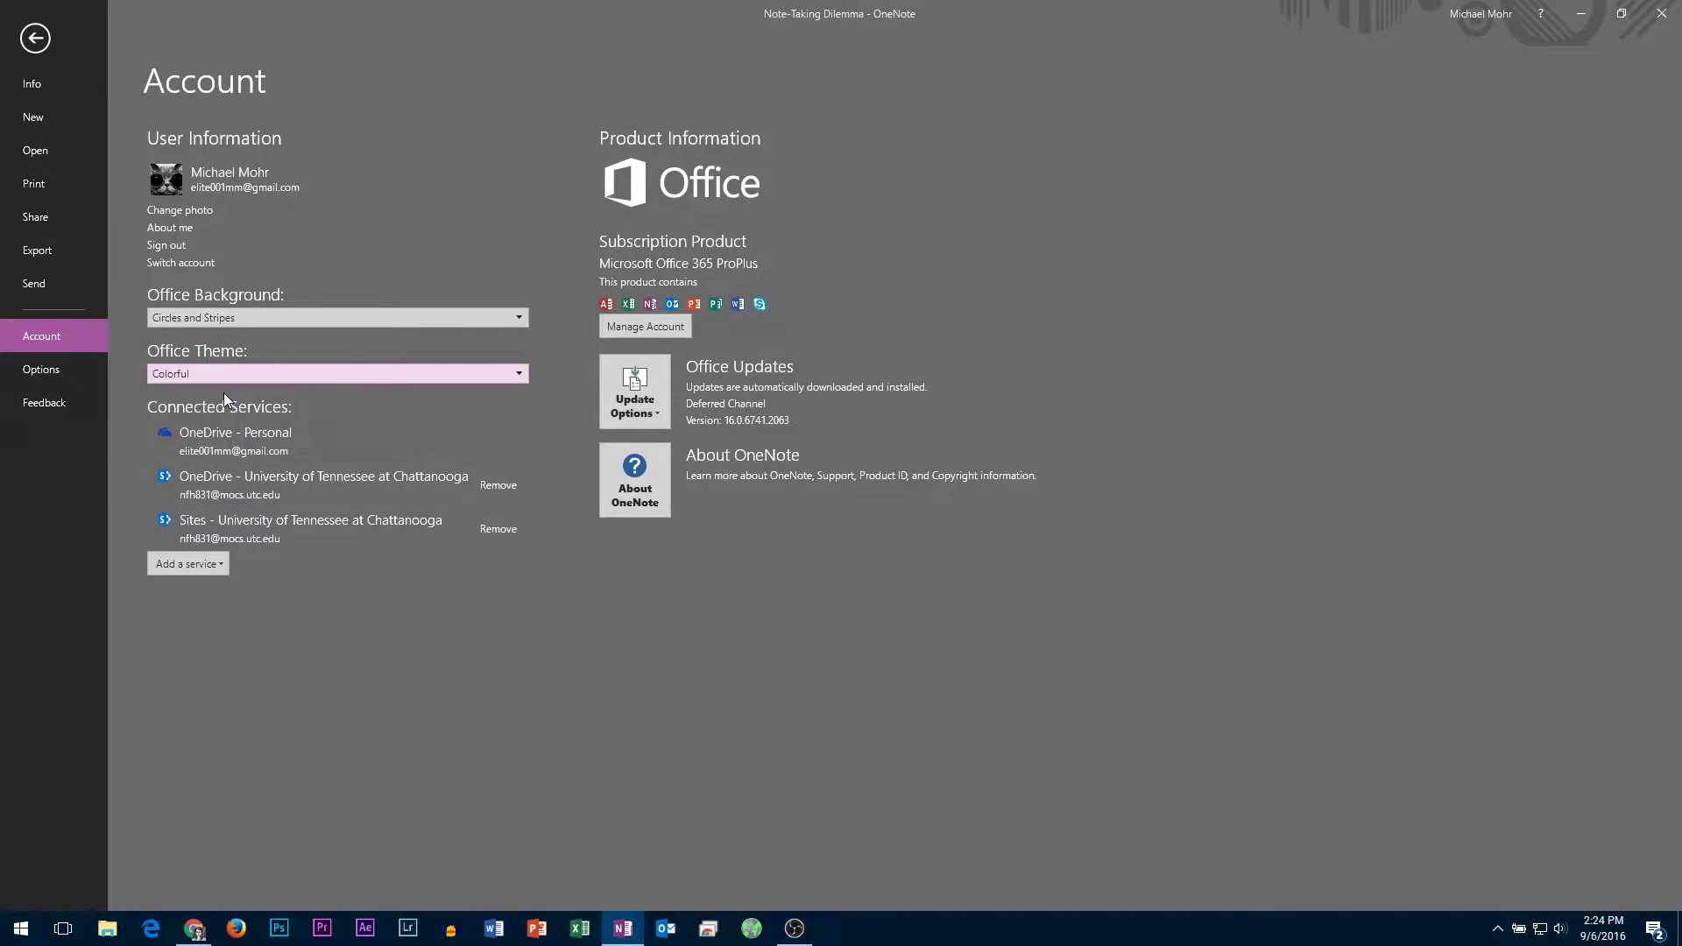
left_click(34, 37)
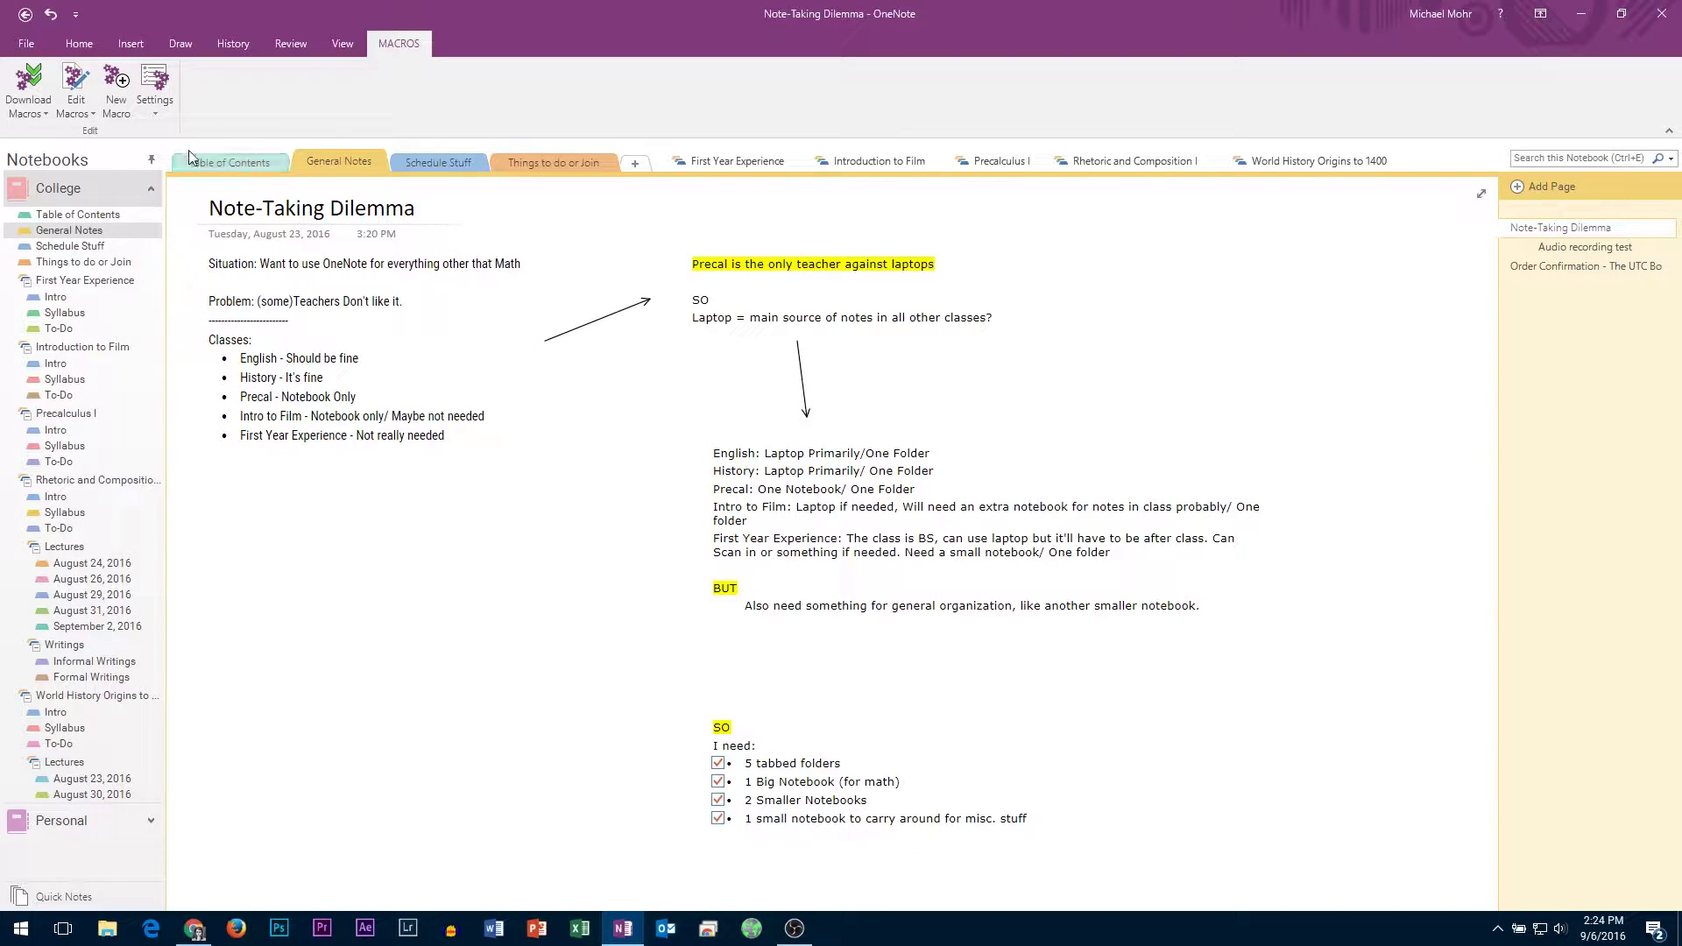
left_click(25, 44)
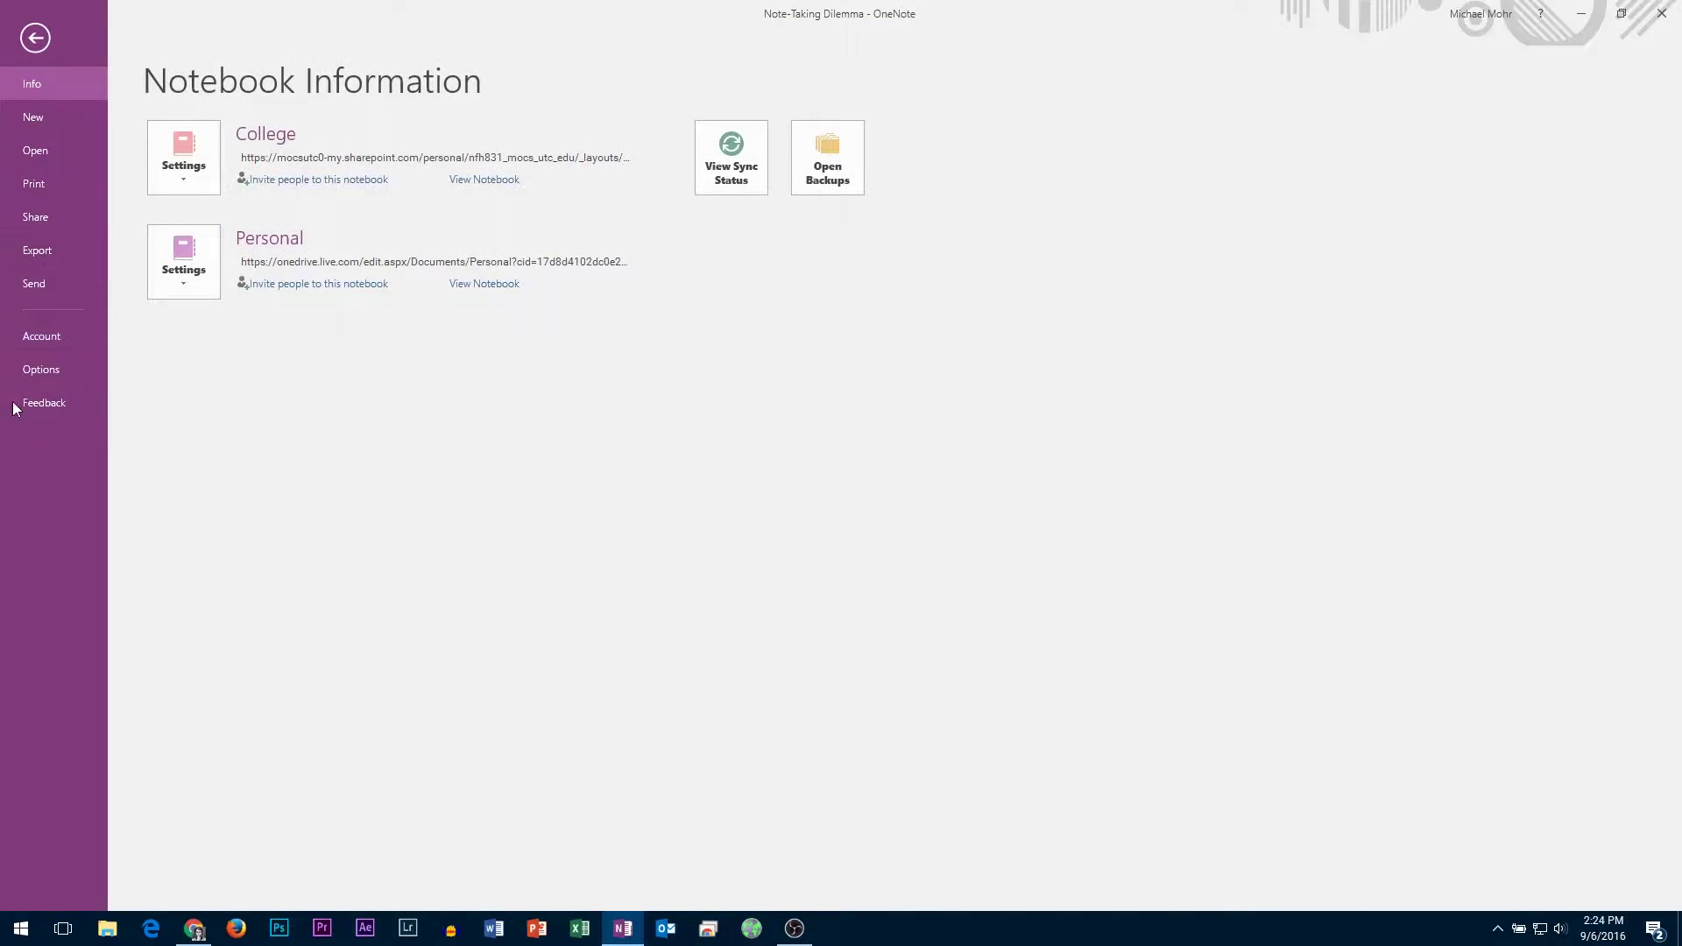
left_click(60, 341)
left_click(334, 373)
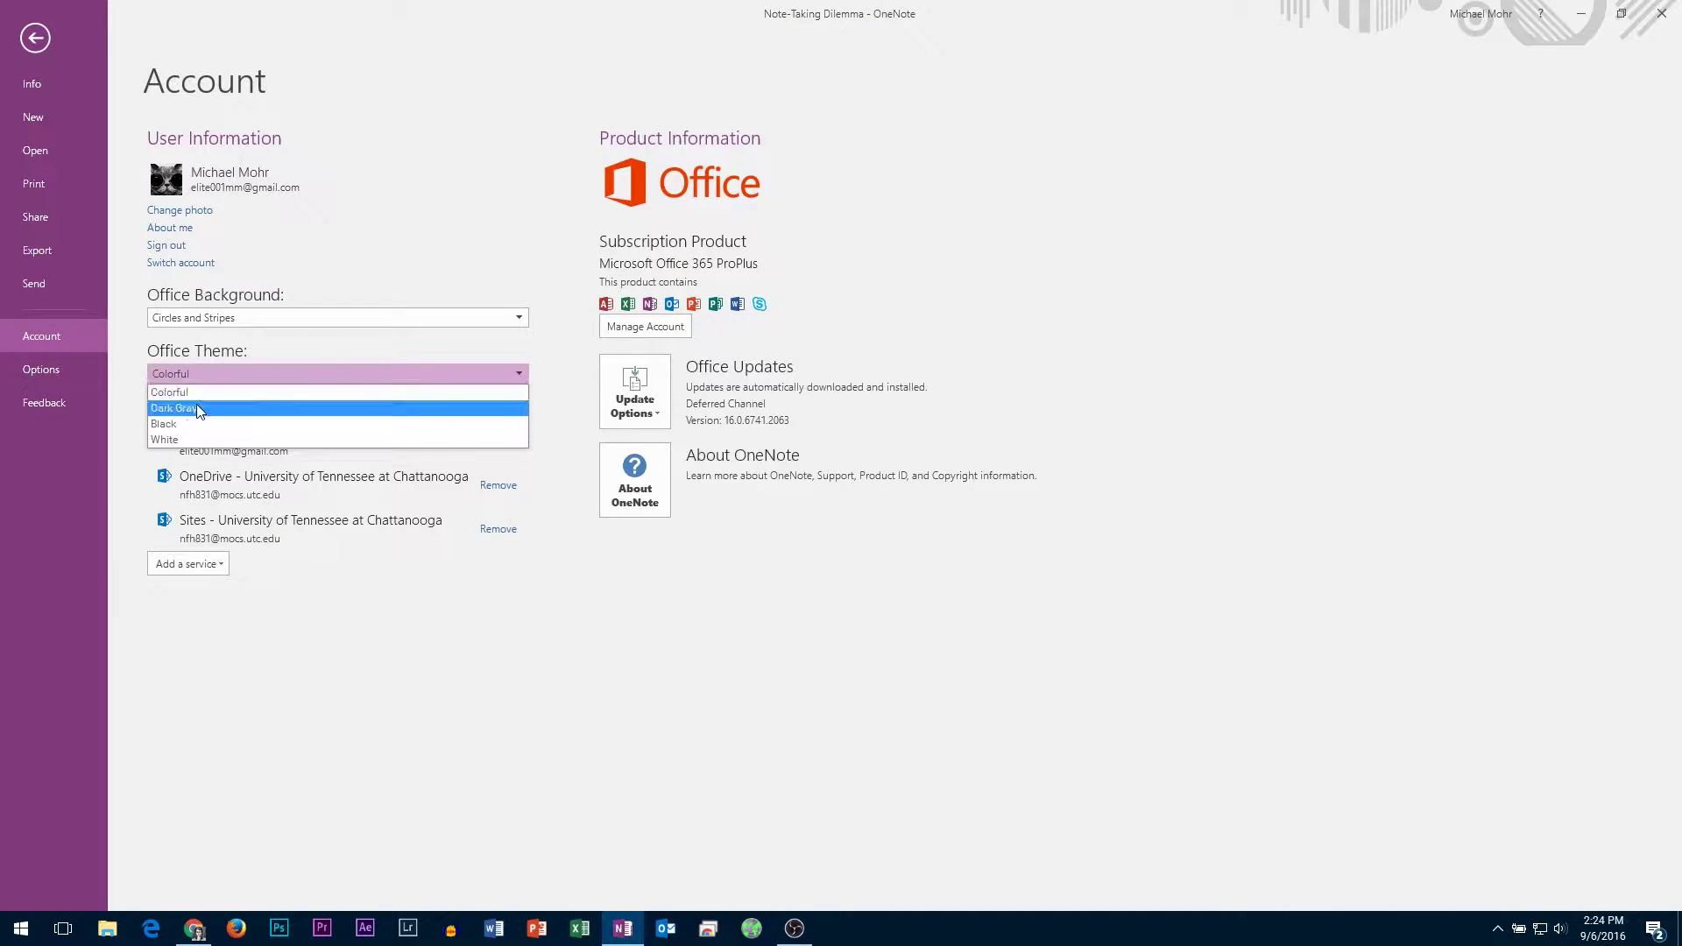
left_click(196, 411)
left_click(35, 38)
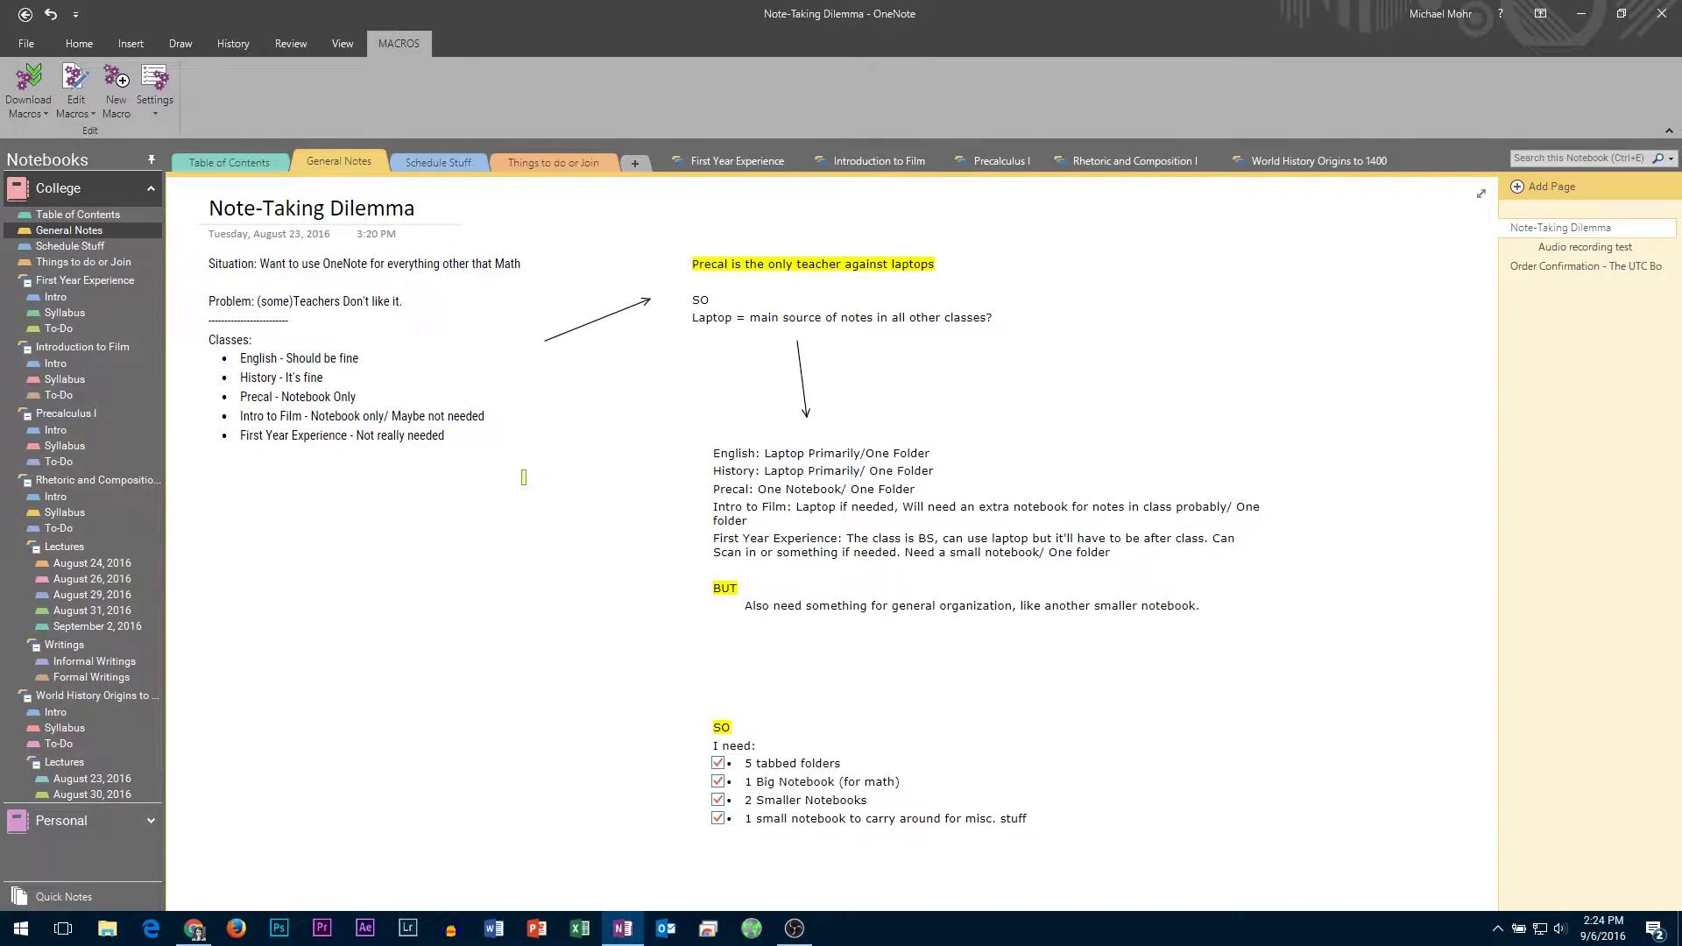
Step: Open the Home tab's paragraph Styles gallery and dismiss it unused
left_click(79, 43)
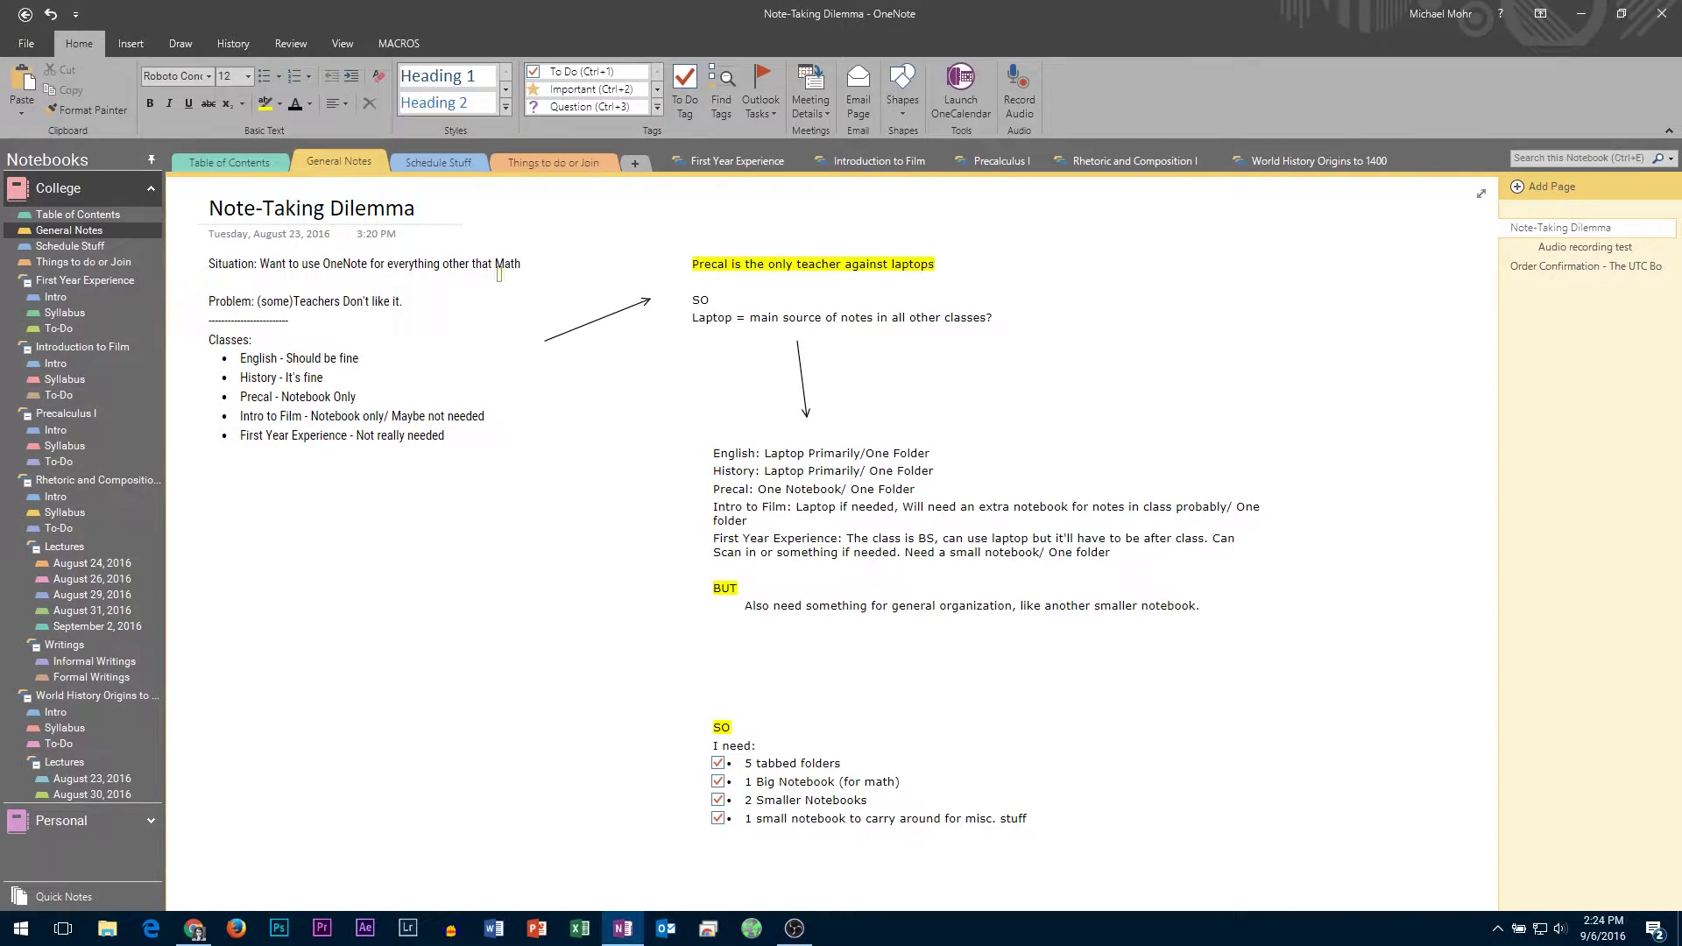
left_click(510, 111)
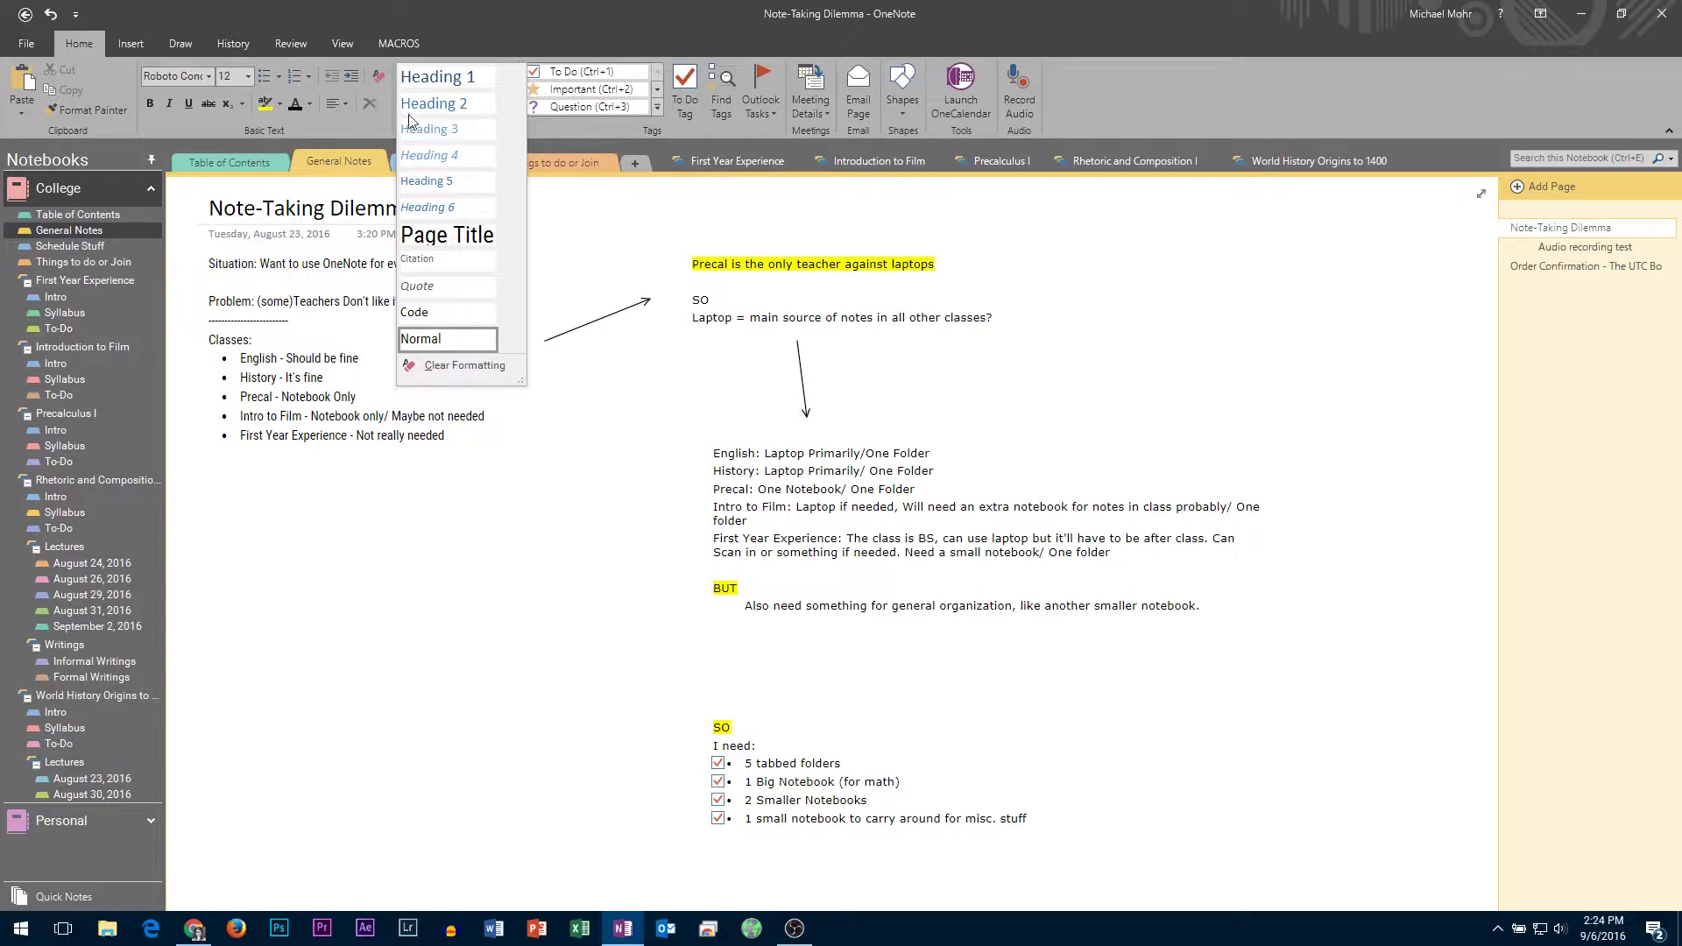
left_click(591, 541)
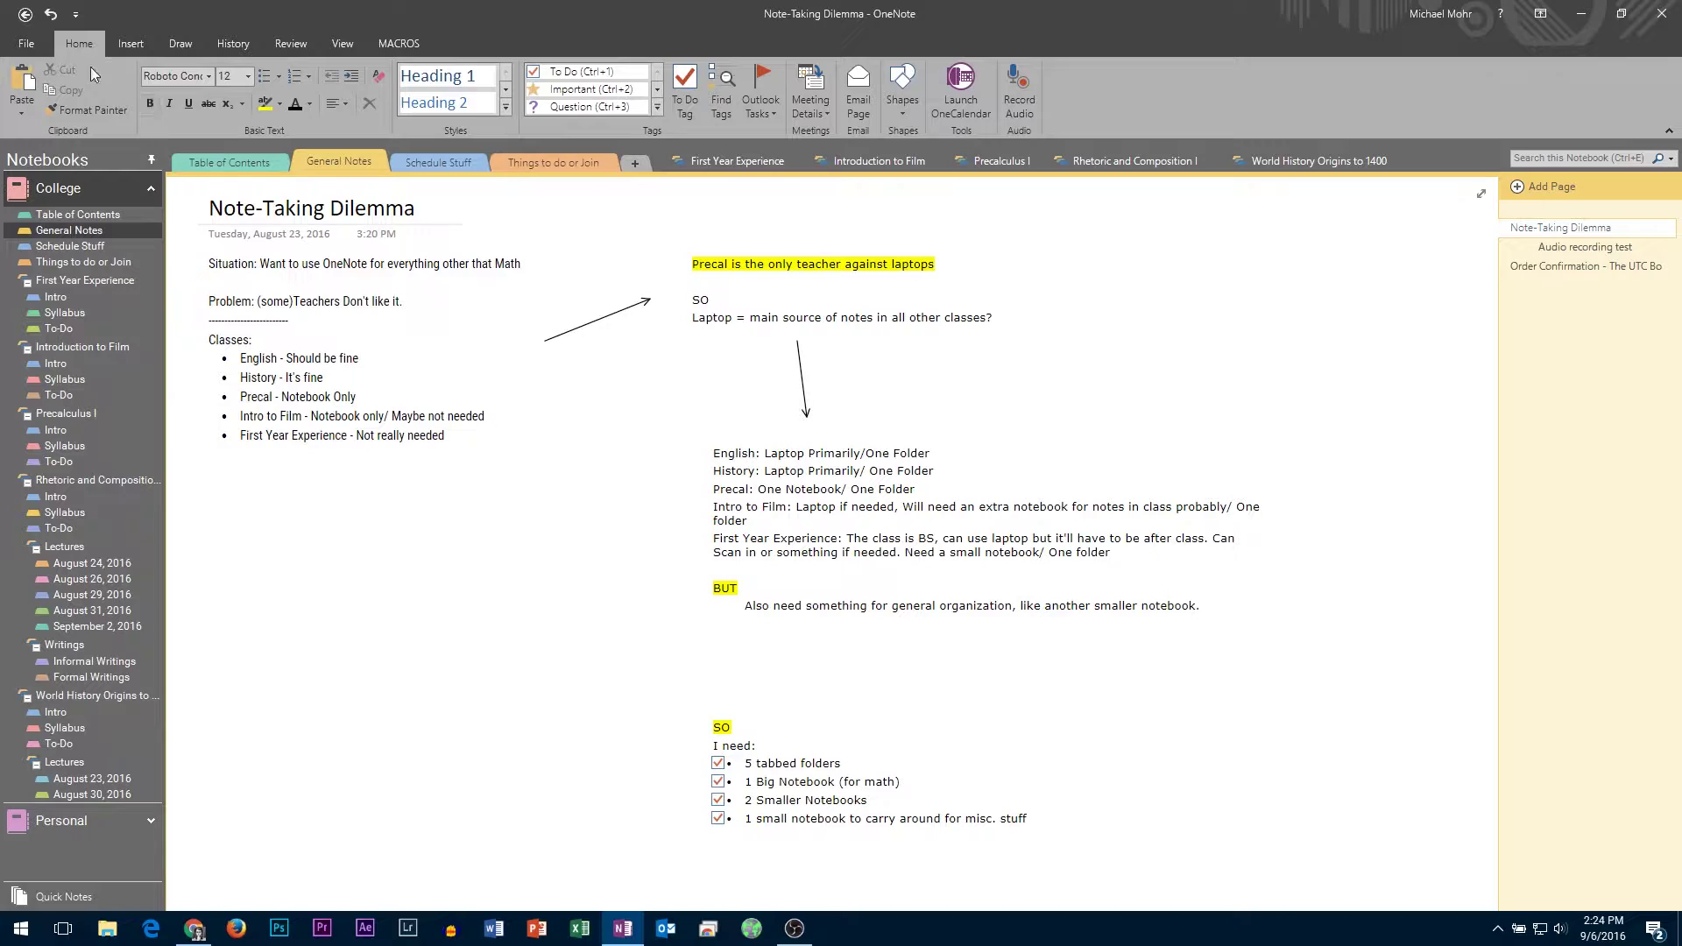
Step: Select the English and History lines, open and close Styles unchanged, then deselect
left_click_drag(936, 471, 667, 450)
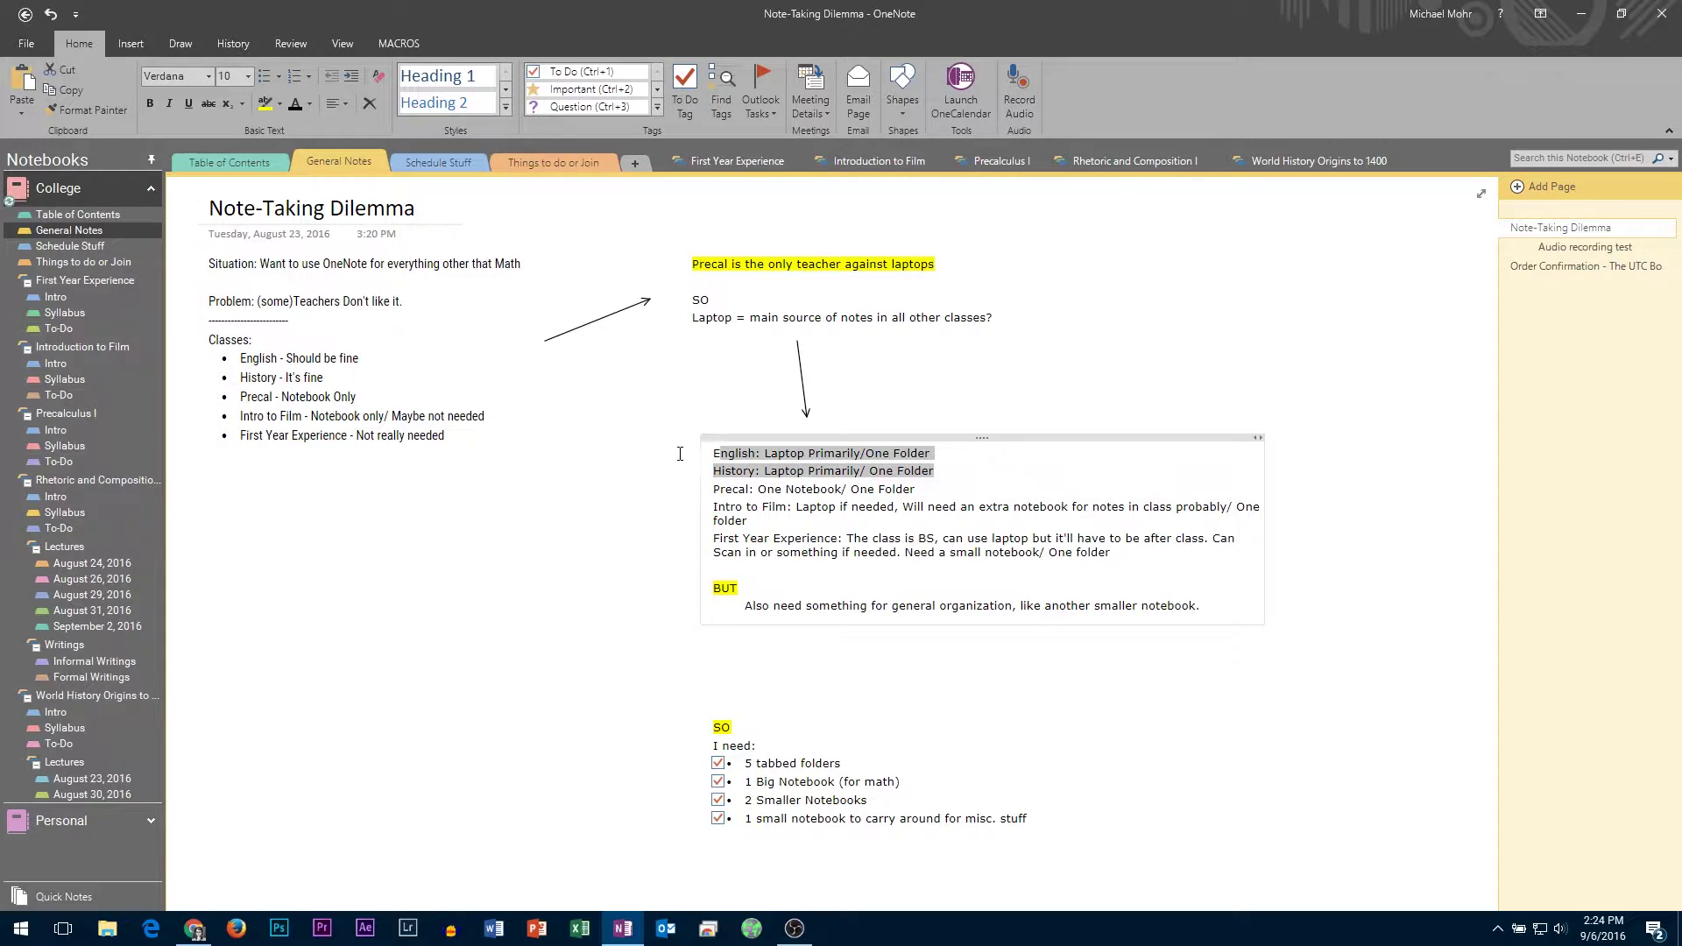
left_click(506, 110)
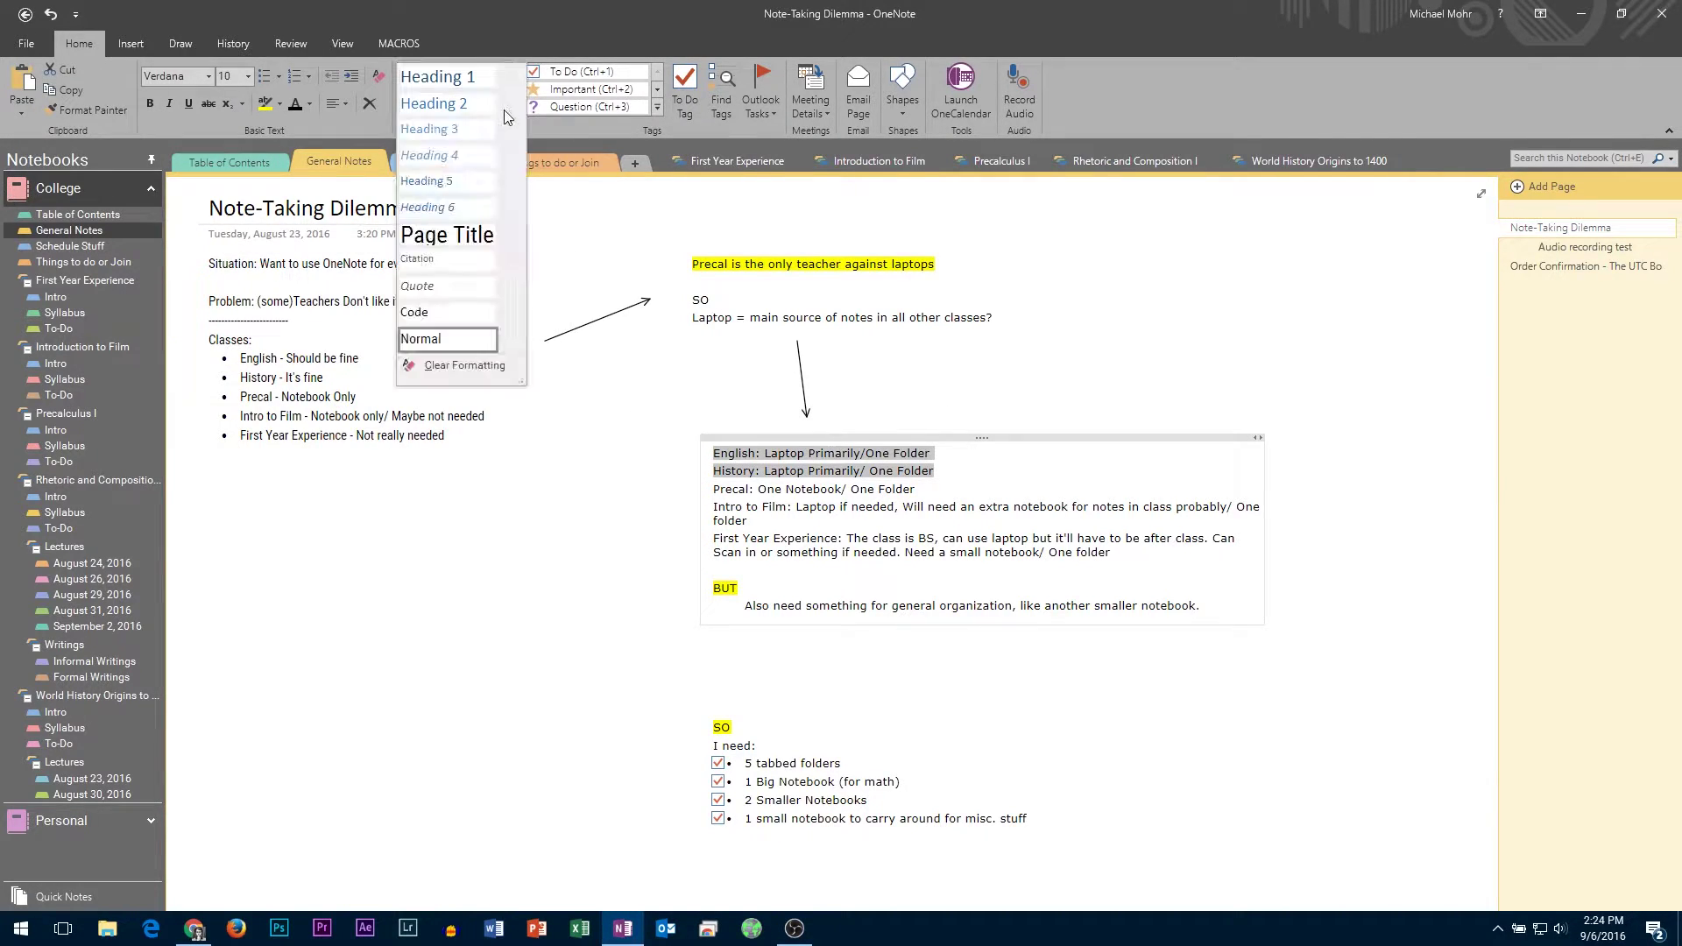
left_click(455, 286)
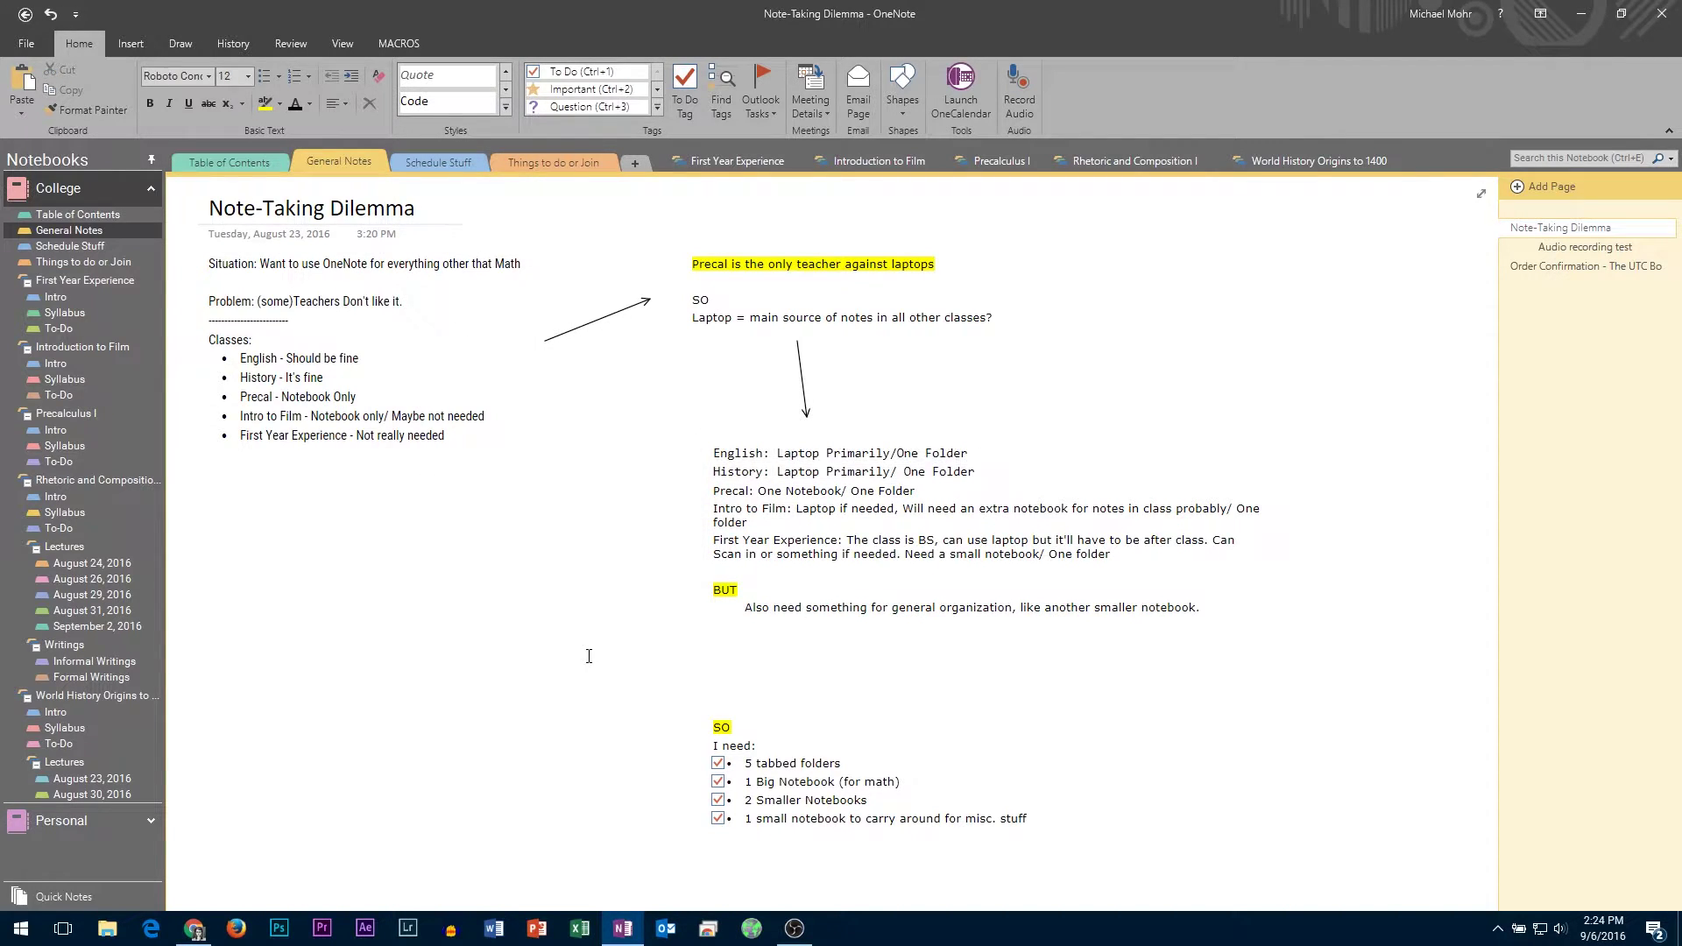
left_click(1204, 747)
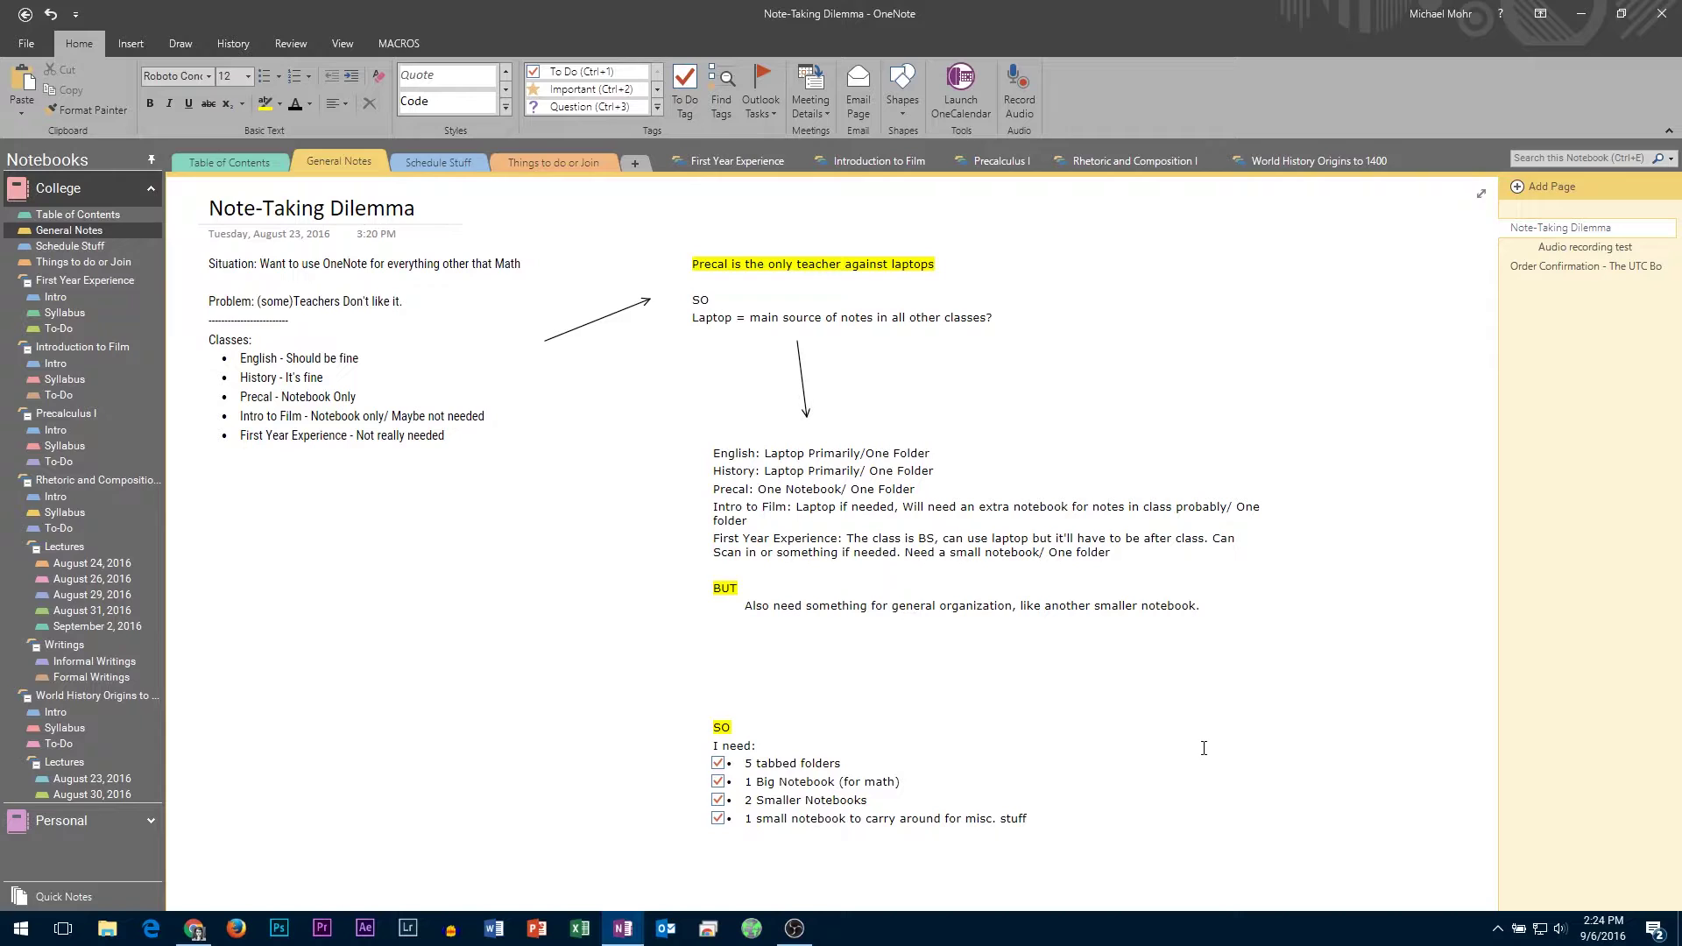